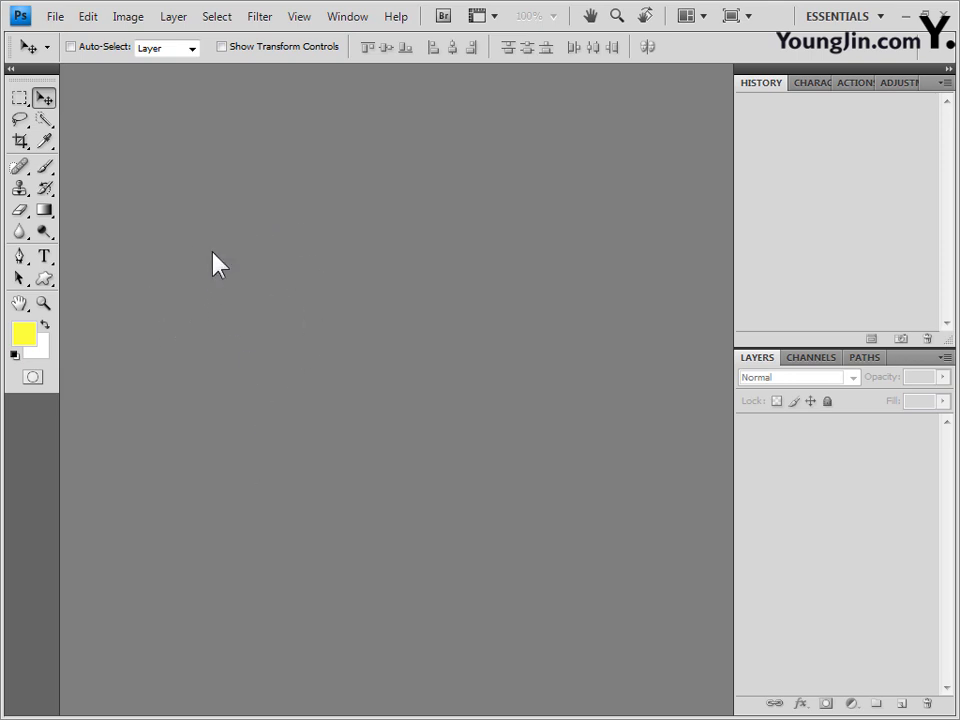
Create a white 600 x 400 pixel RGB document at 72 pixels/inch and undock it into a floating window
{"action": "left_click", "coordinate": [61, 22]}
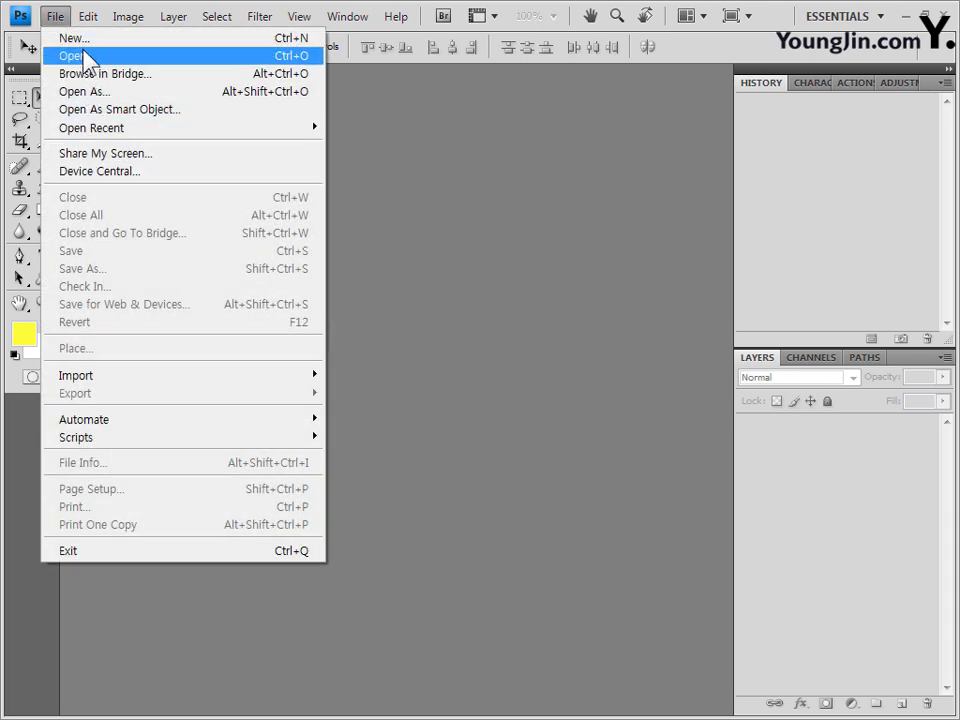
{"action": "left_click", "coordinate": [83, 44]}
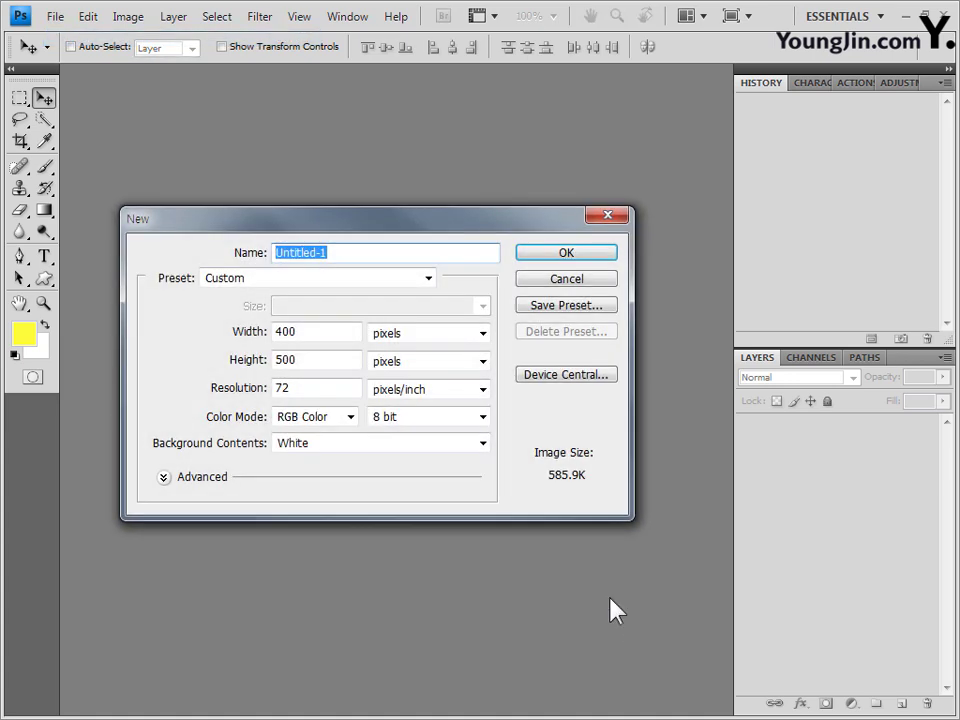
{"action": "key", "text": "Tab"}
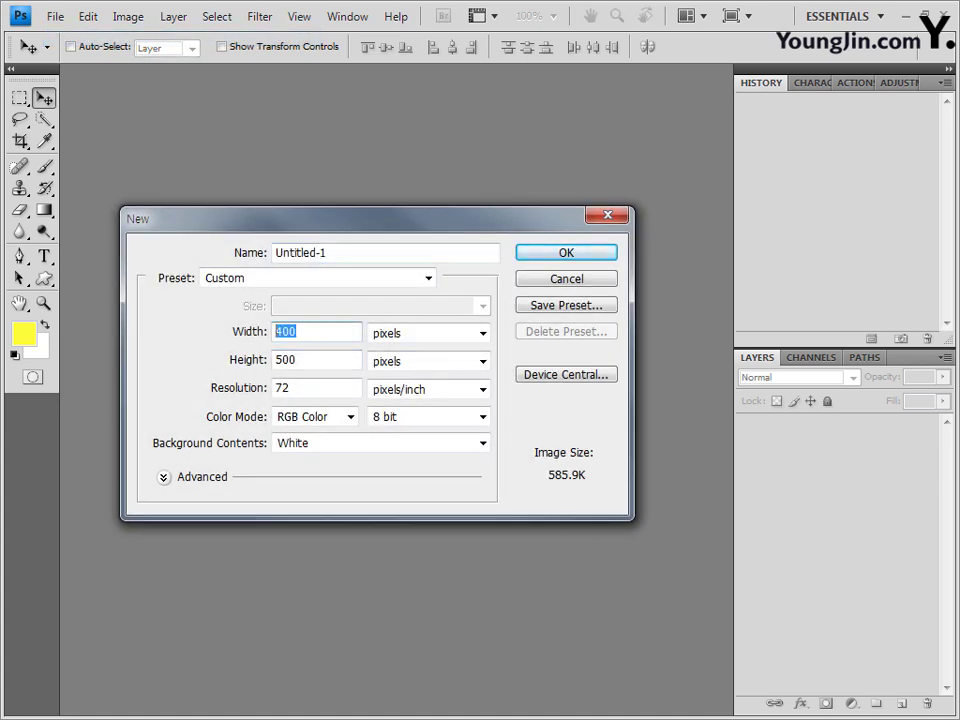
{"action": "type", "text": "600"}
{"action": "key", "text": "Tab"}
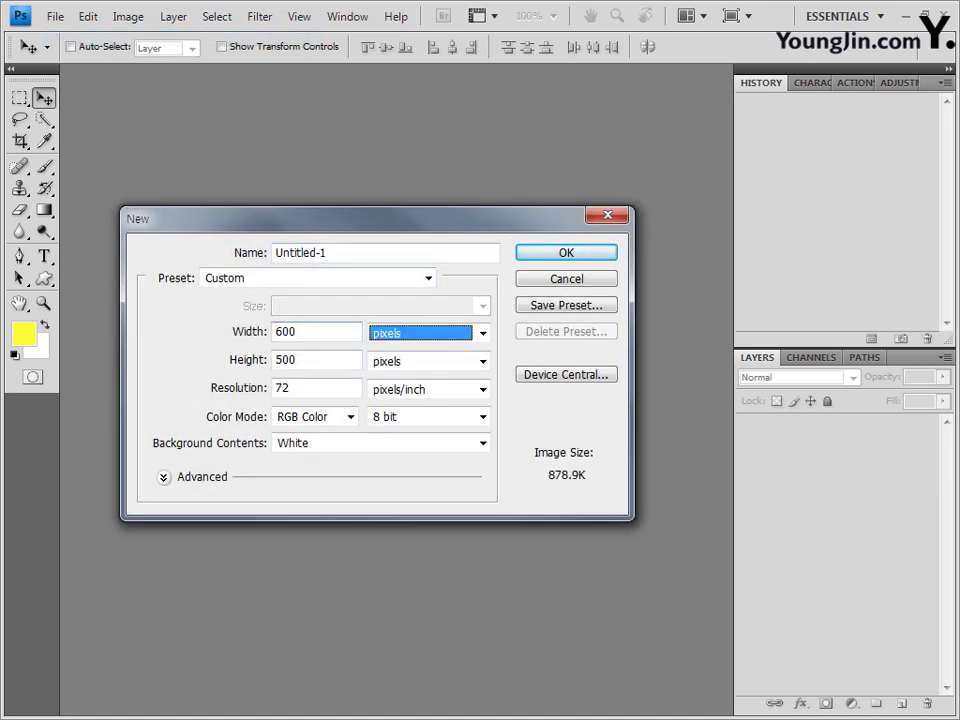
{"action": "key", "text": "Tab"}
{"action": "type", "text": "400"}
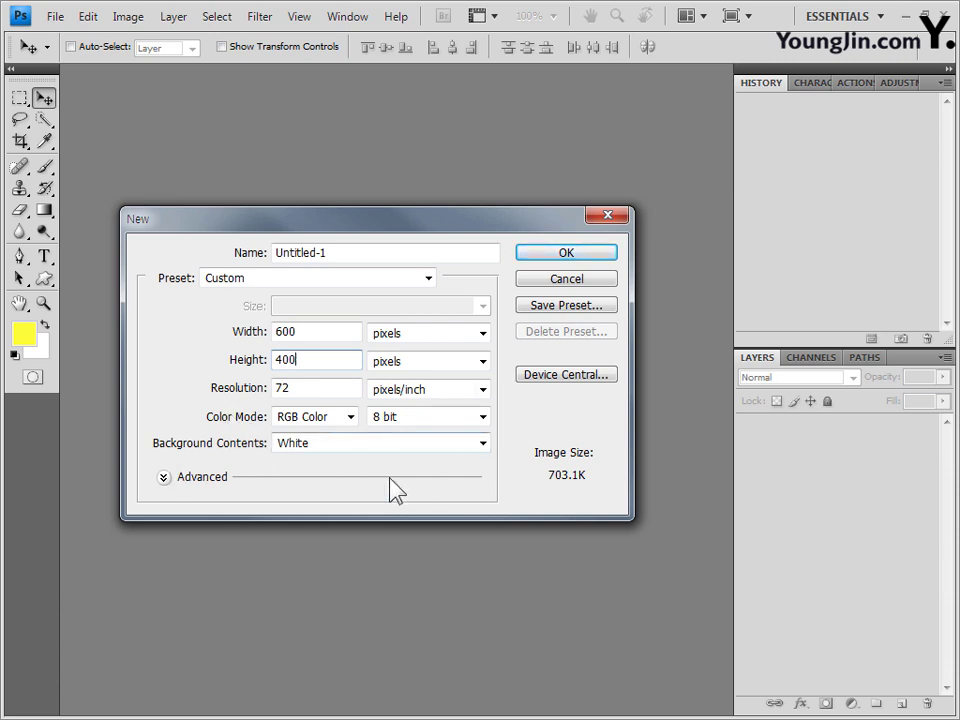
{"action": "left_click", "coordinate": [587, 257]}
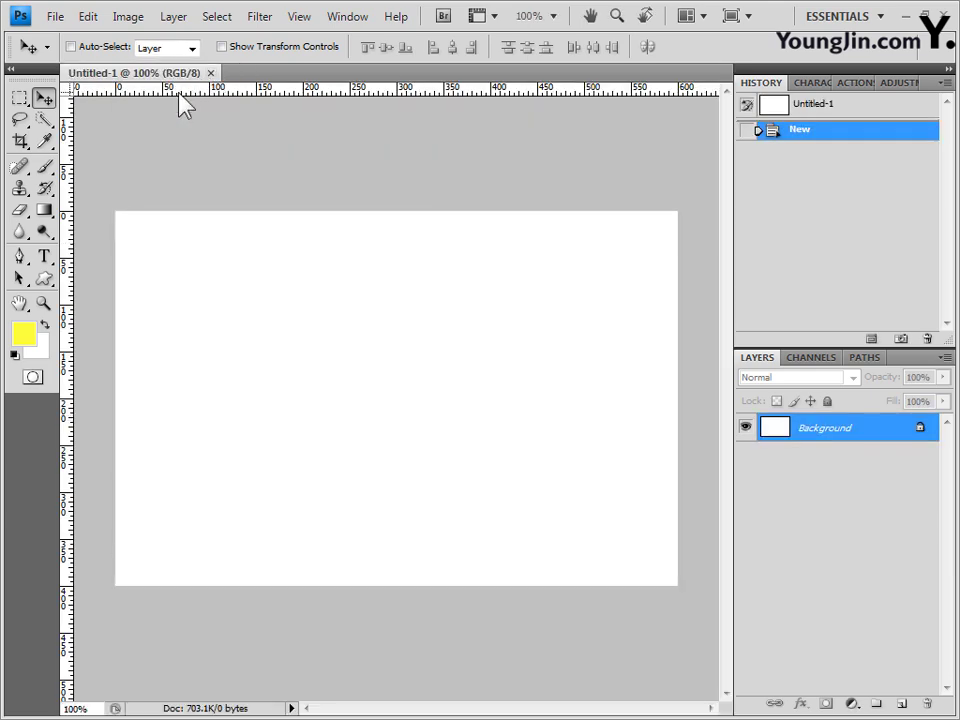
{"action": "left_click_drag", "start_coordinate": [180, 73], "coordinate": [195, 112]}
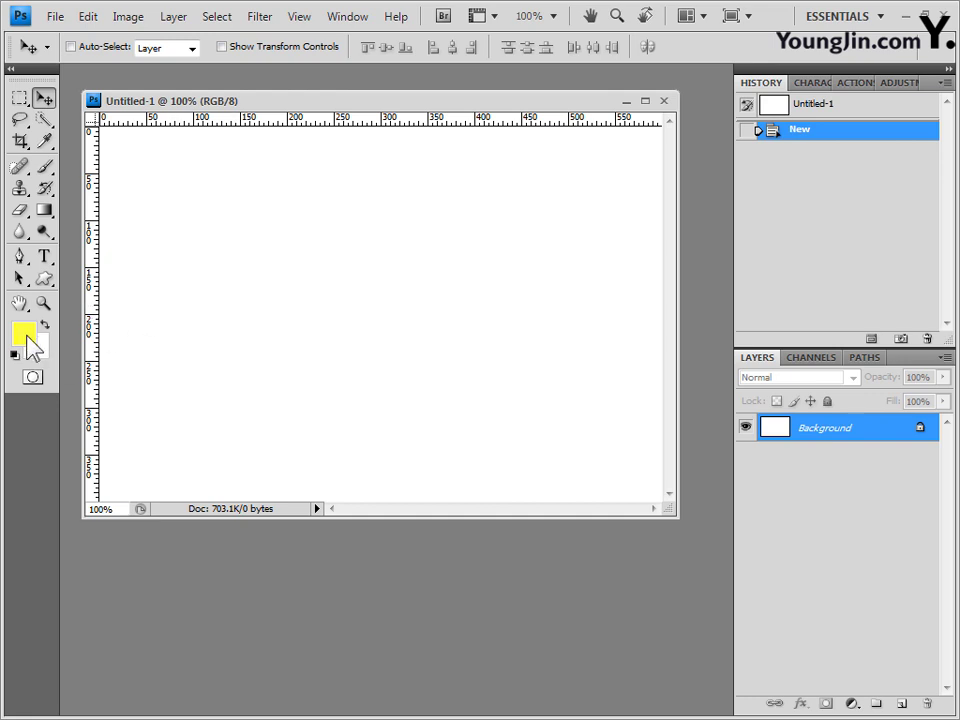
Set the foreground color to #66ccff
{"action": "left_click", "coordinate": [28, 337]}
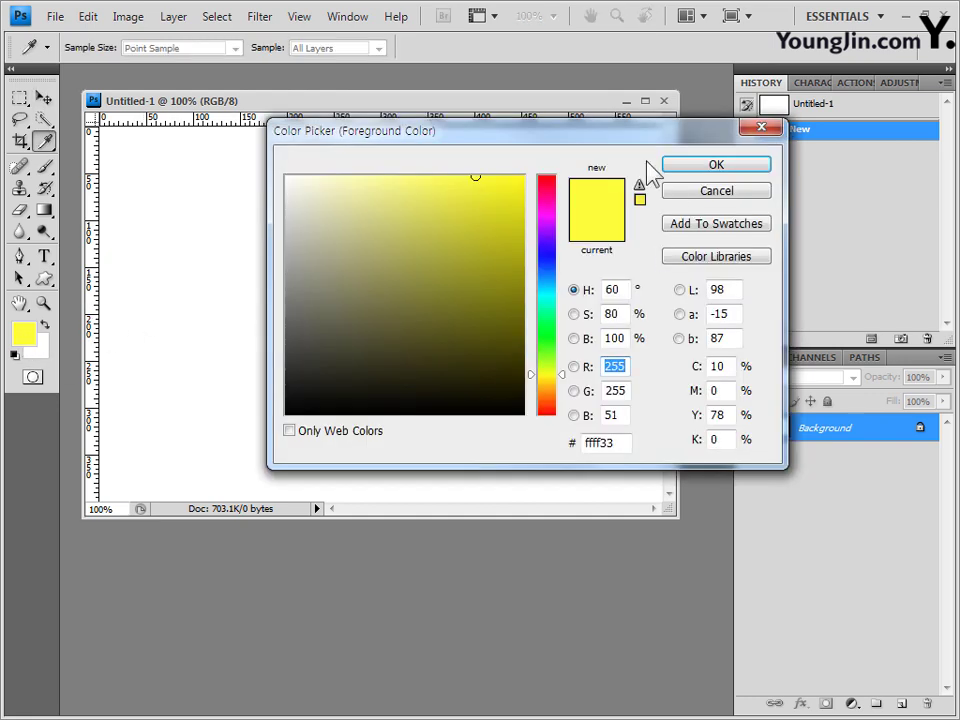
{"action": "left_click_drag", "start_coordinate": [589, 137], "coordinate": [518, 216]}
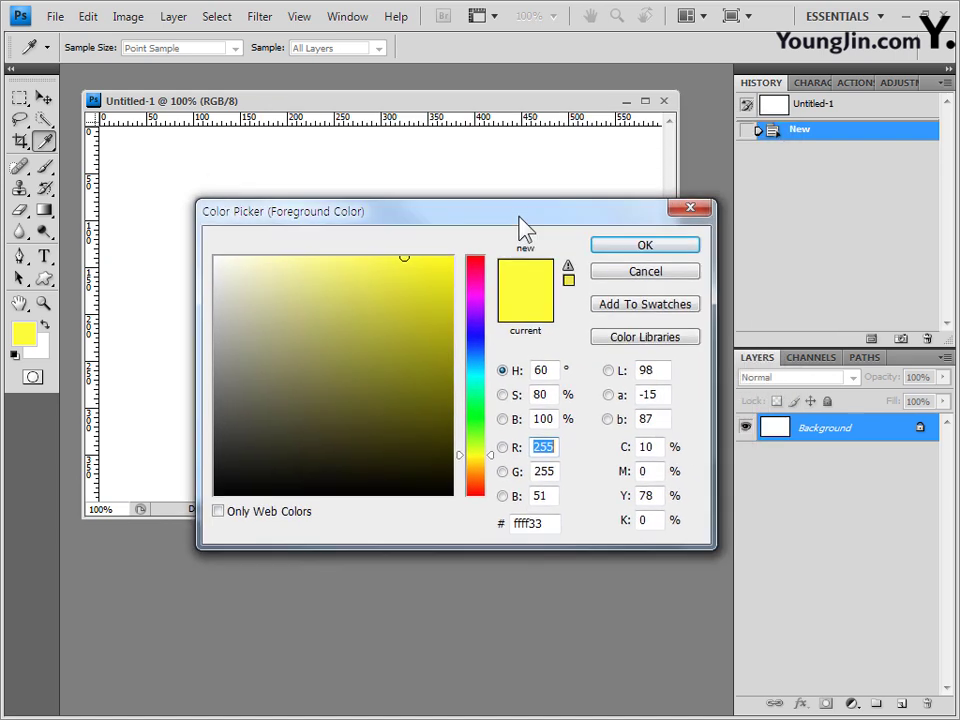
{"action": "left_click", "coordinate": [548, 519]}
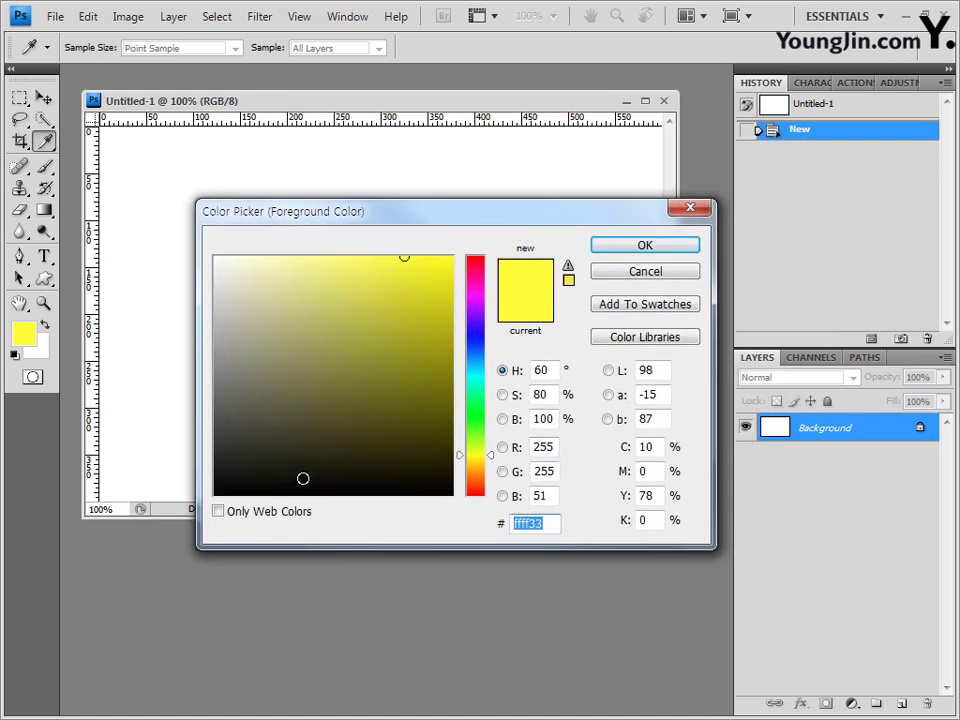
{"action": "type", "text": "66cc"}
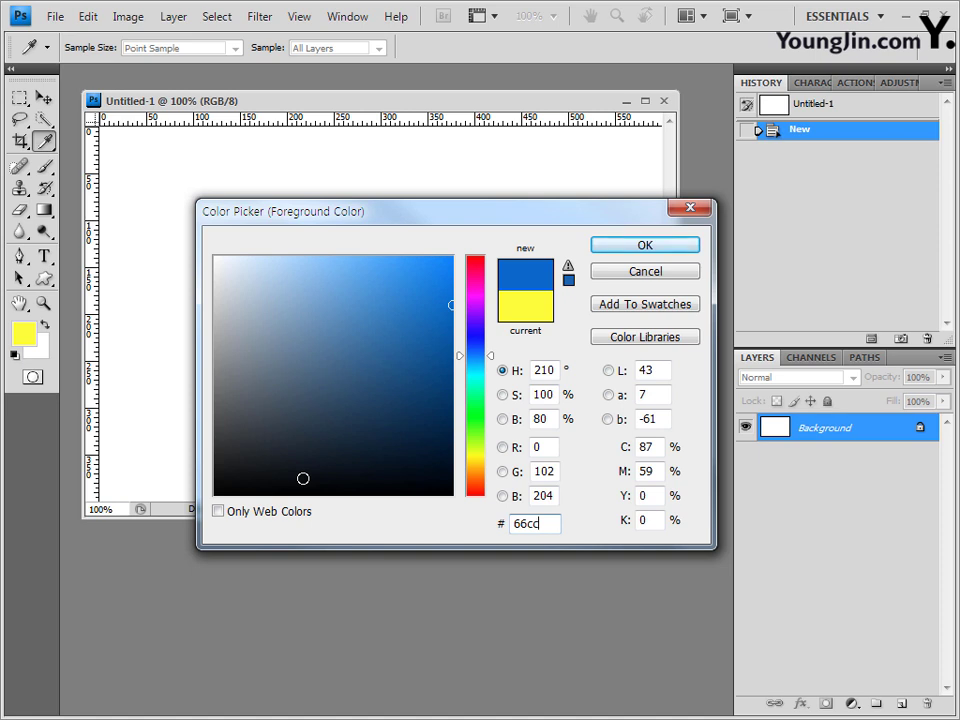
{"action": "type", "text": "ff"}
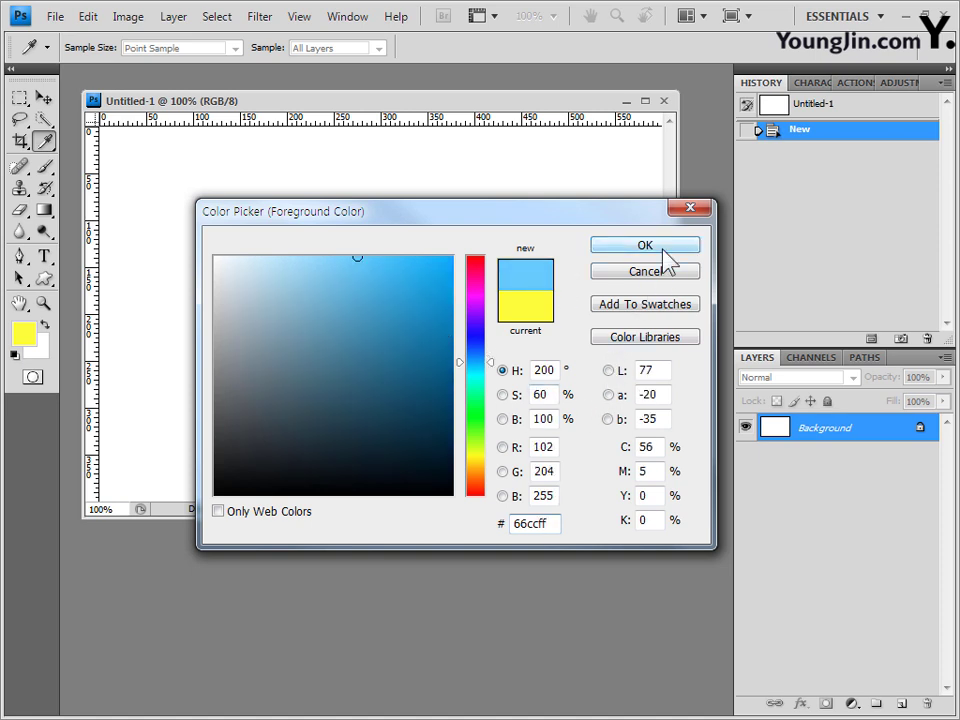
{"action": "left_click", "coordinate": [665, 262]}
Fill the Background layer with the white background color and refill it with the light blue foreground color
{"action": "key", "text": "v"}
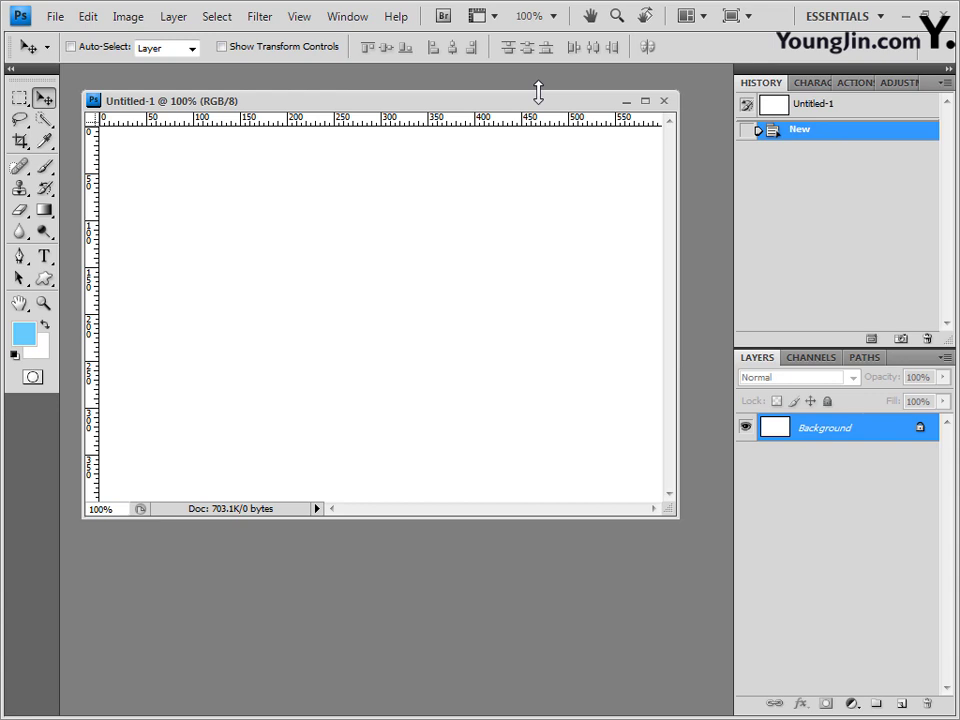
{"action": "key", "text": "ctrl+BackSpace"}
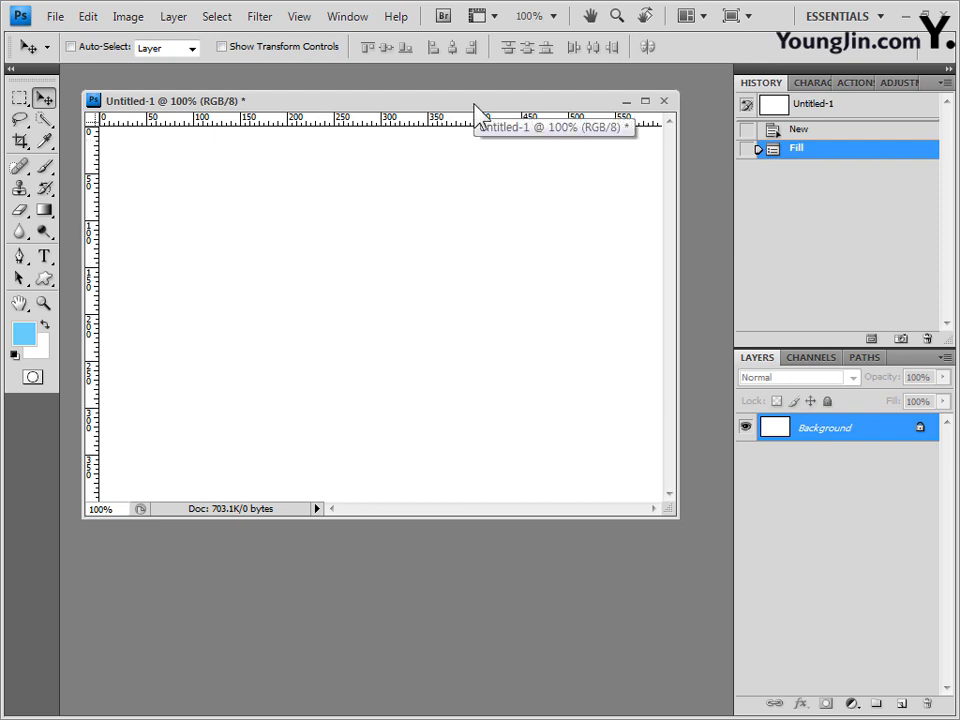
{"action": "key", "text": "alt+BackSpace"}
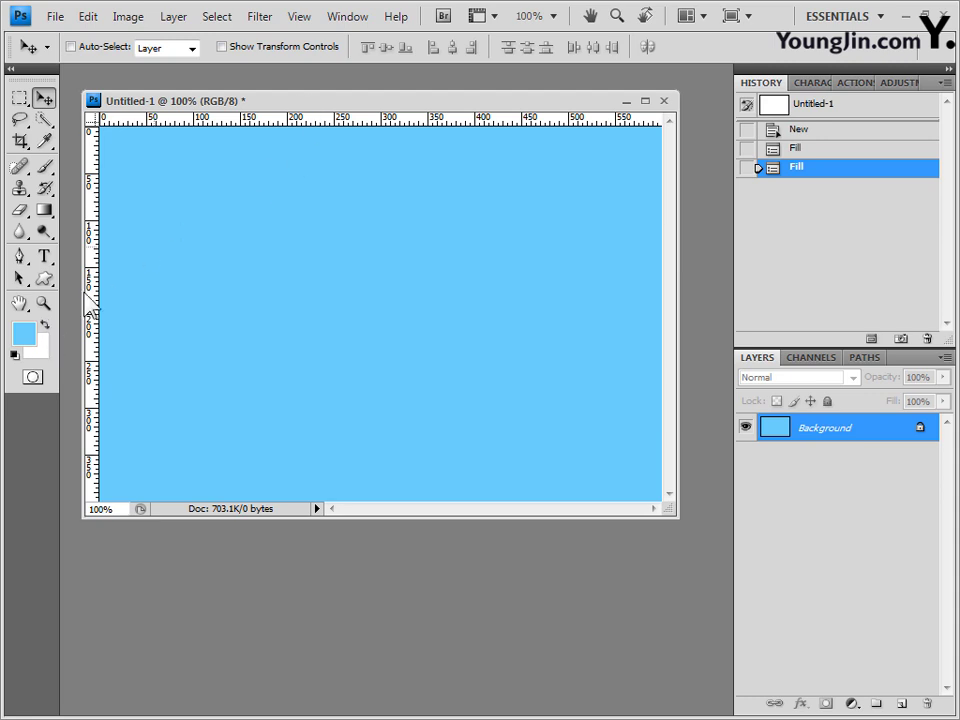
Swap the foreground and background colors, swap them back, and reset both to the default black and white
{"action": "left_click", "coordinate": [45, 326]}
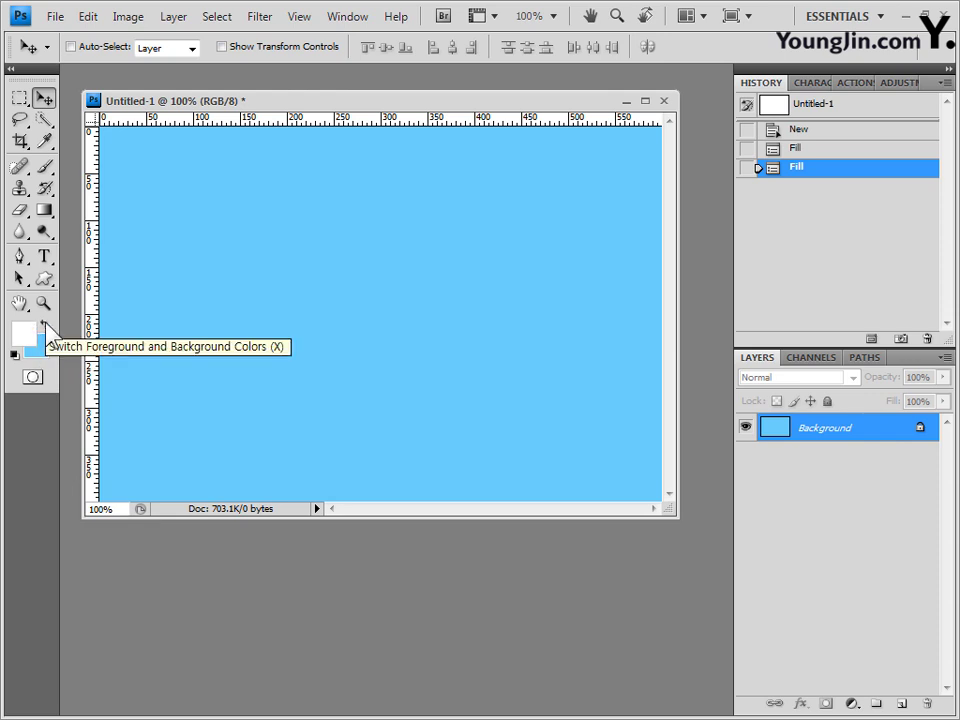
{"action": "left_click", "coordinate": [45, 327]}
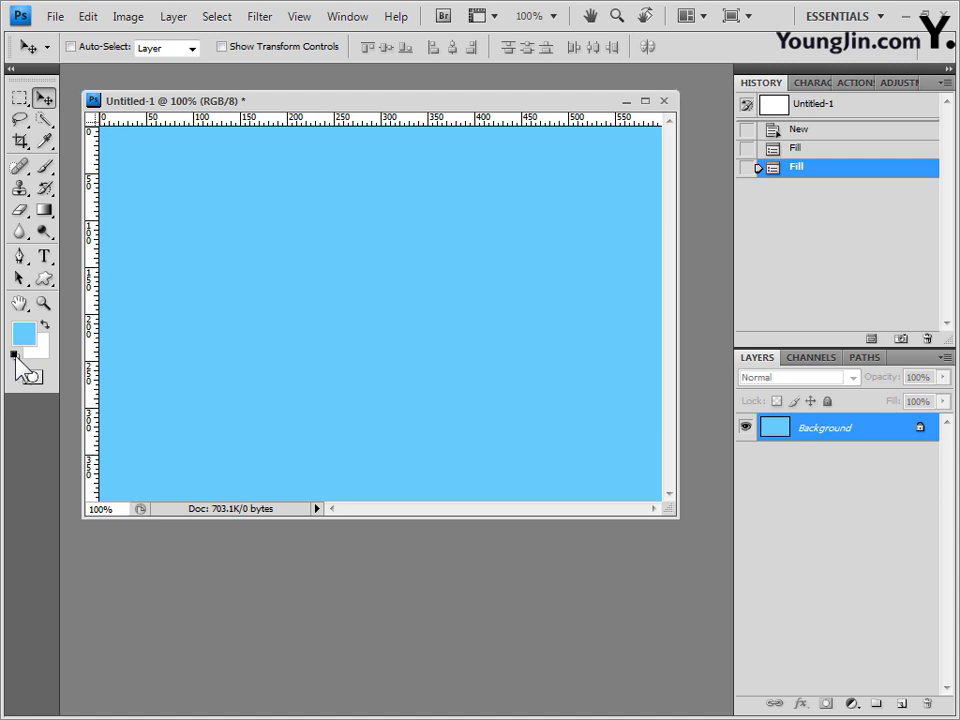
{"action": "left_click", "coordinate": [15, 355]}
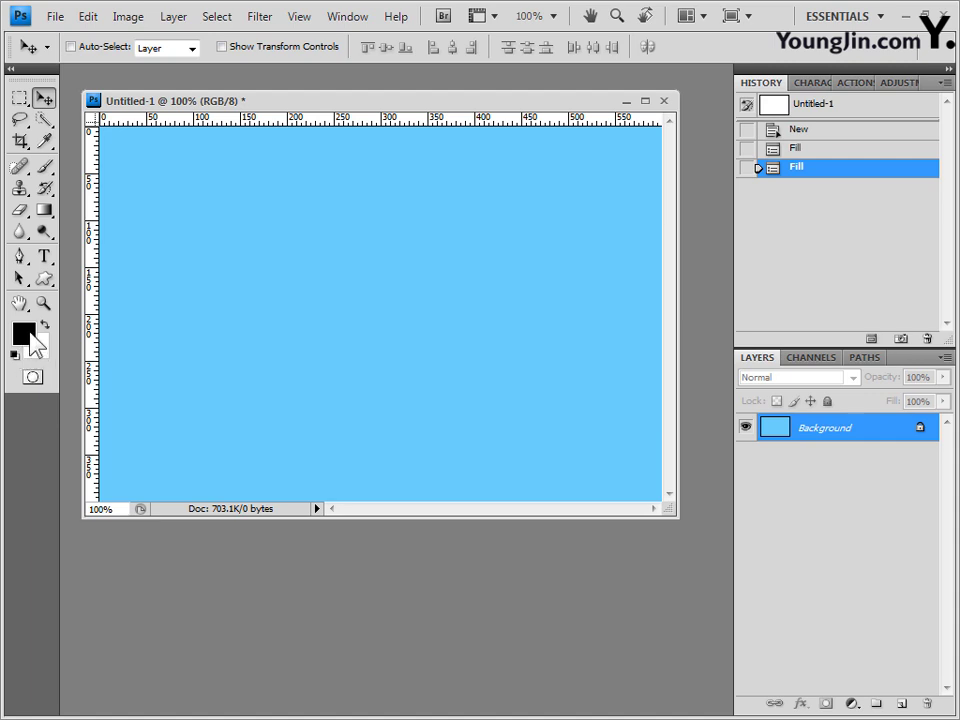
Set the foreground color to dark red #6f1616 and reset the colors to the default black and white
{"action": "left_click", "coordinate": [30, 334]}
{"action": "left_click", "coordinate": [405, 389]}
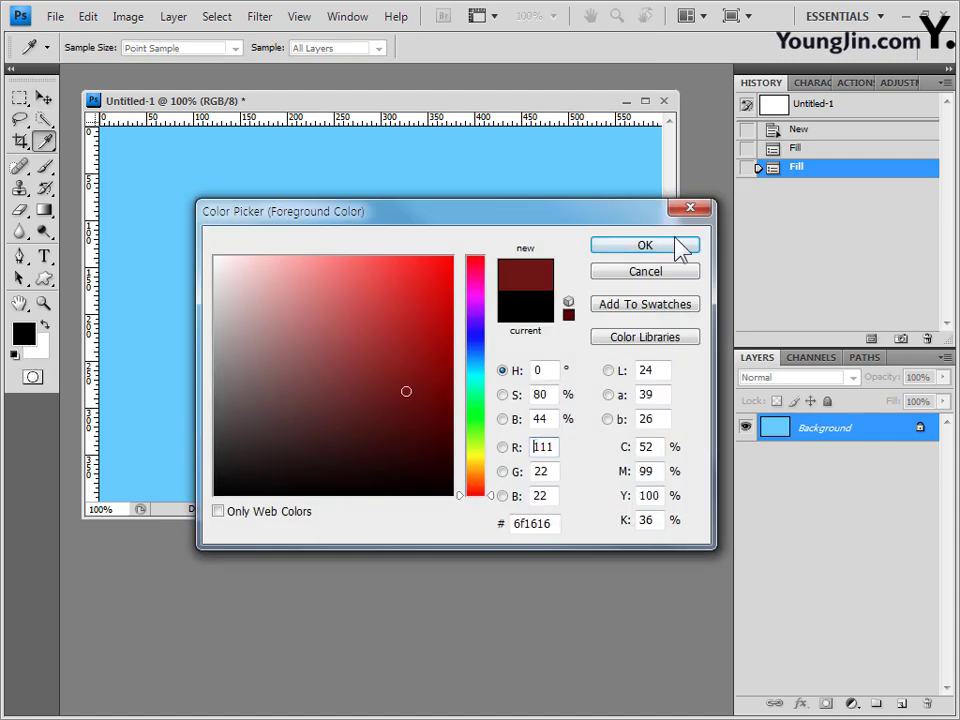
{"action": "left_click", "coordinate": [680, 246]}
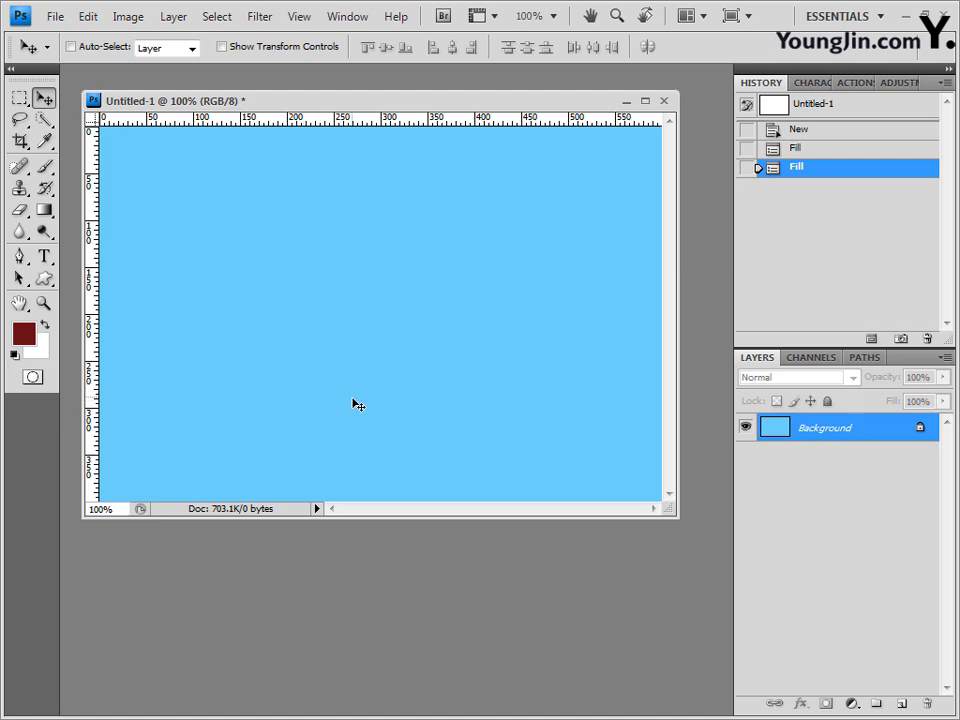
{"action": "key", "text": "d"}
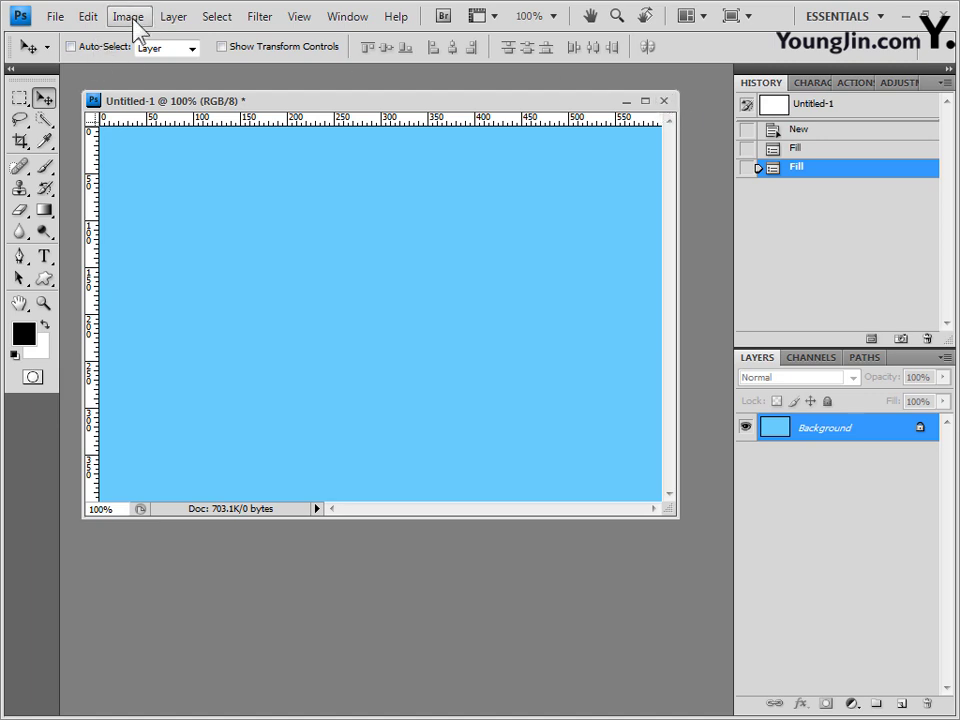
{"action": "left_click", "coordinate": [57, 17]}
{"action": "left_click", "coordinate": [88, 40]}
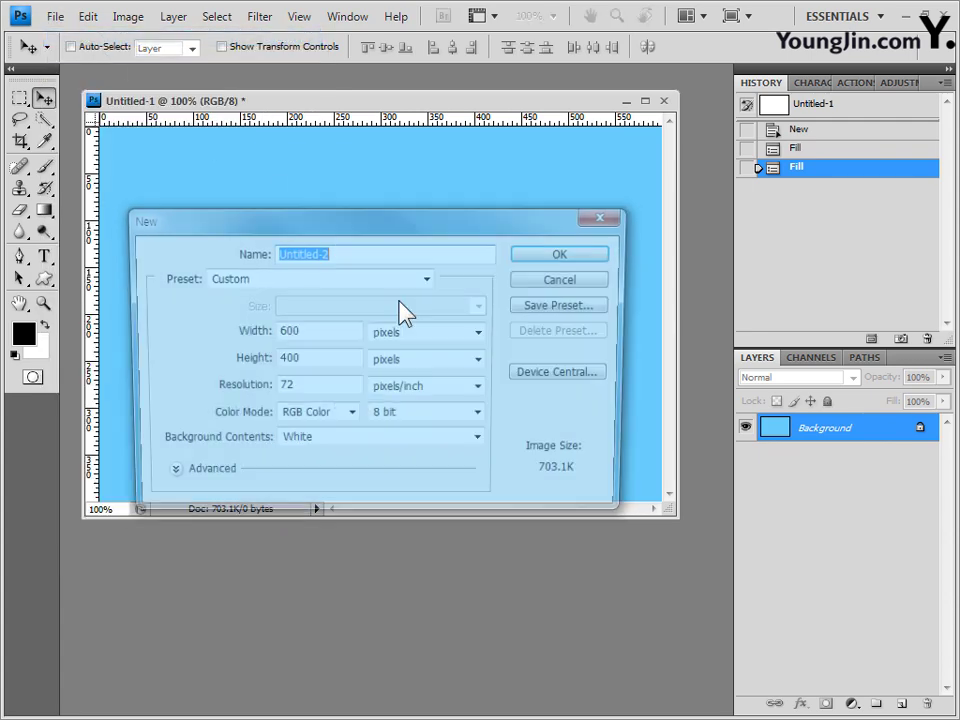
{"action": "left_click", "coordinate": [305, 359]}
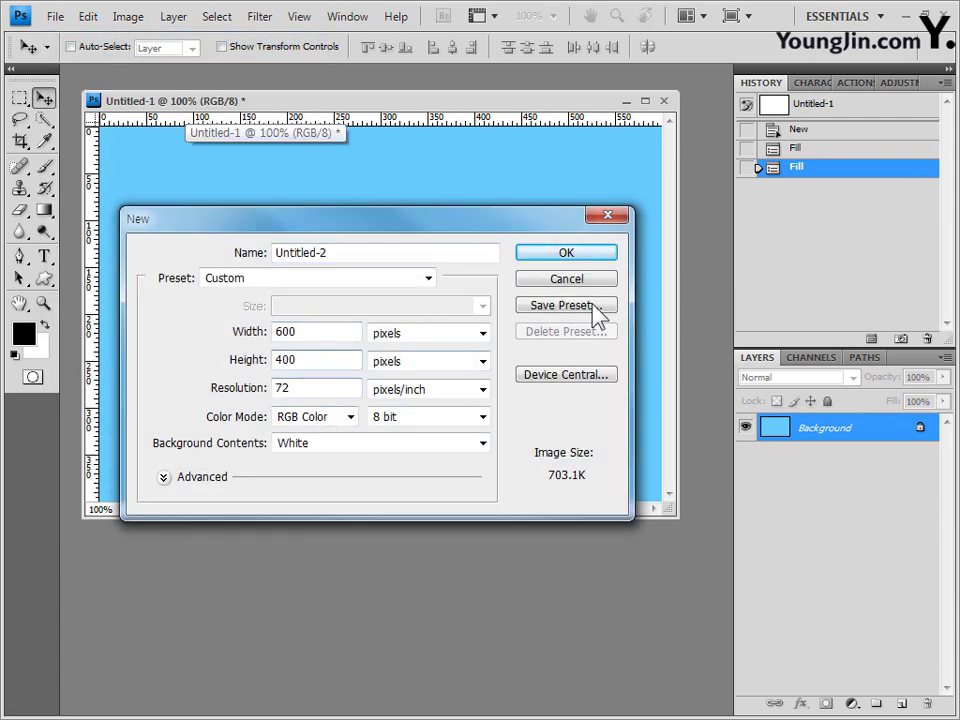
{"action": "left_click", "coordinate": [609, 280]}
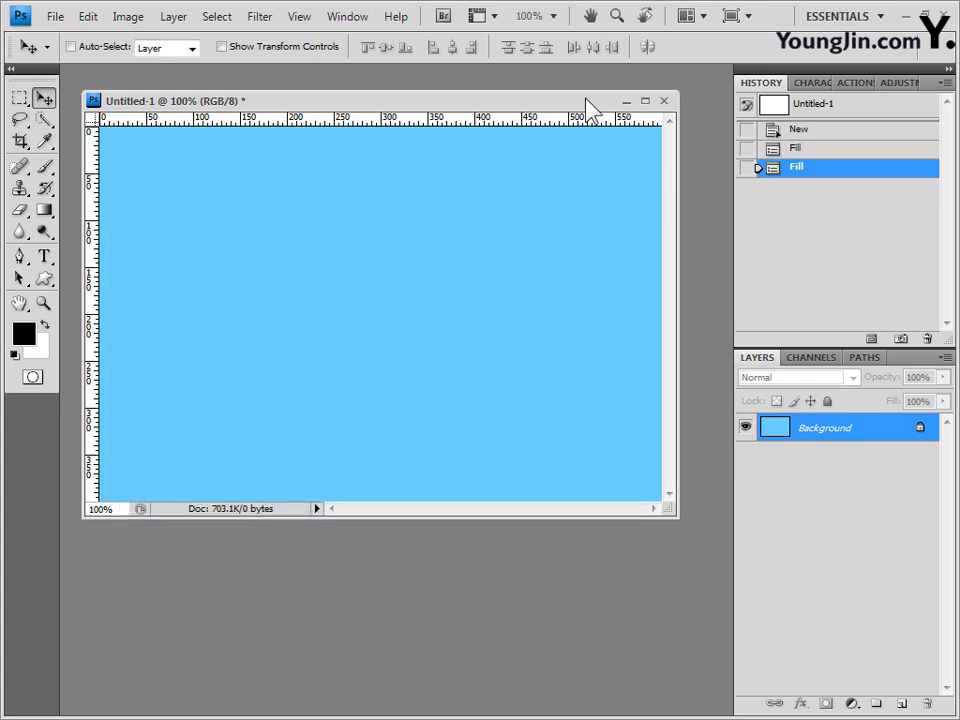
Revert the document to its initial history snapshot and fill the Background layer with the foreground color #339955
{"action": "left_click", "coordinate": [825, 110]}
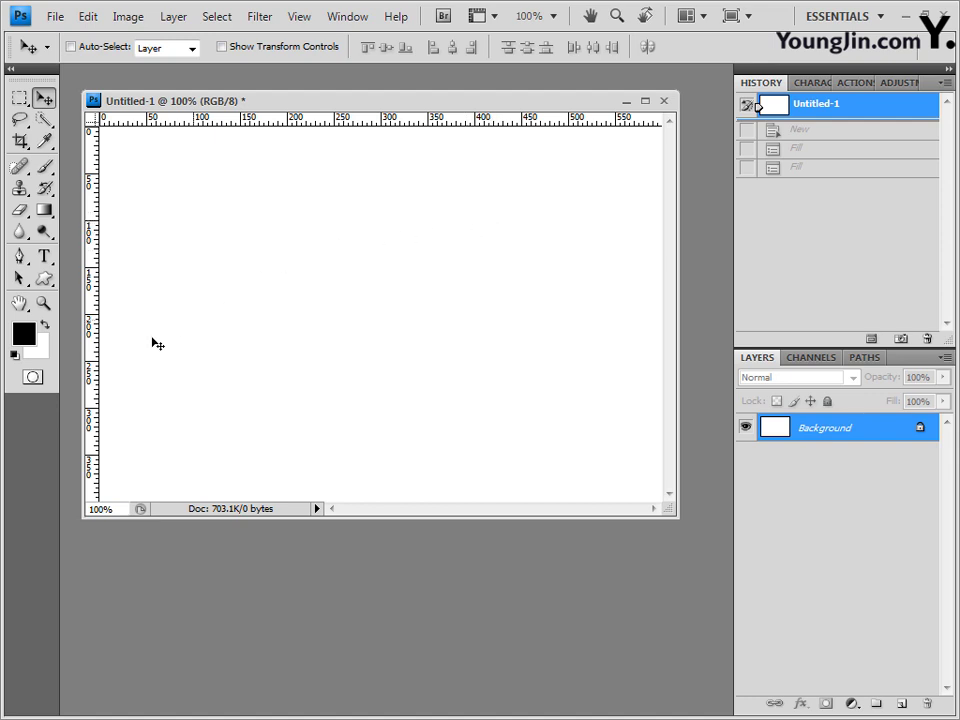
{"action": "left_click", "coordinate": [28, 338]}
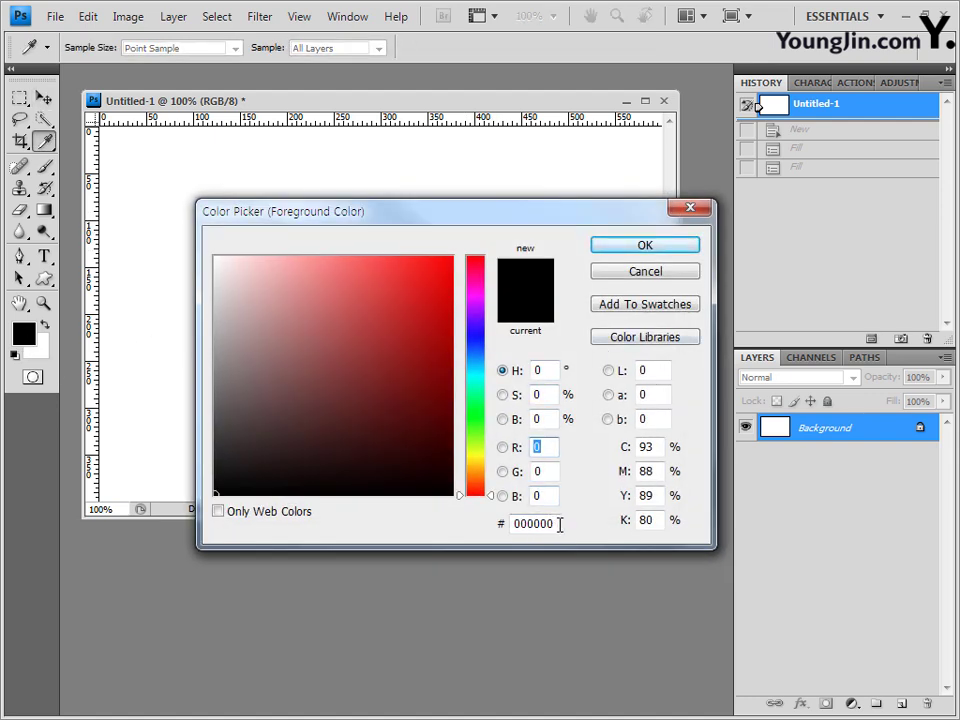
{"action": "left_click", "coordinate": [552, 522]}
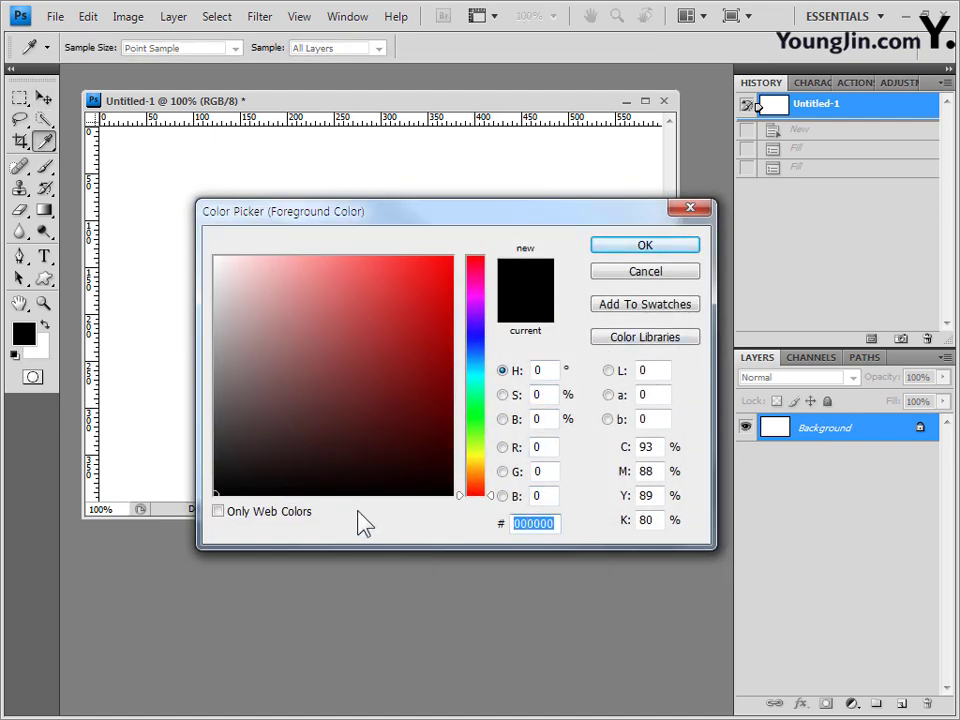
{"action": "type", "text": "339955"}
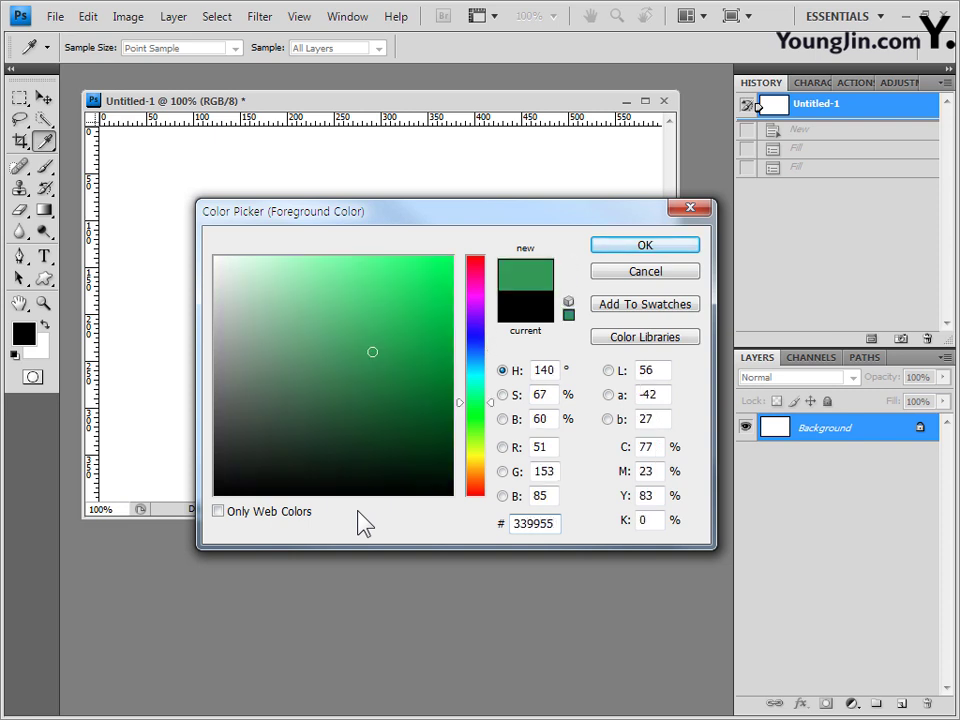
{"action": "left_click", "coordinate": [661, 250]}
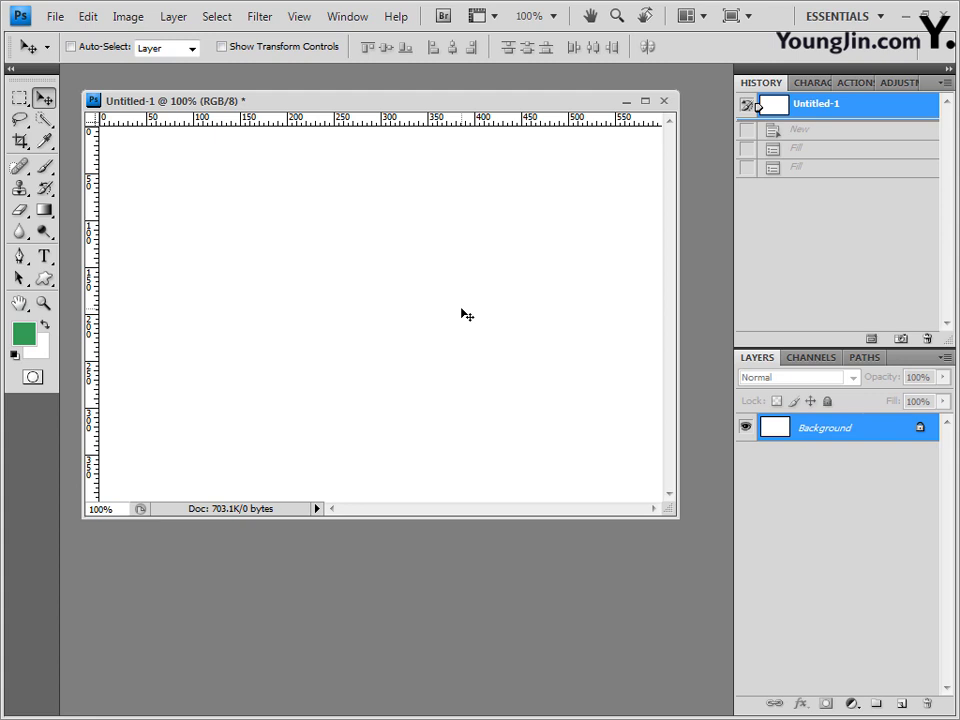
{"action": "key", "text": "alt+BackSpace"}
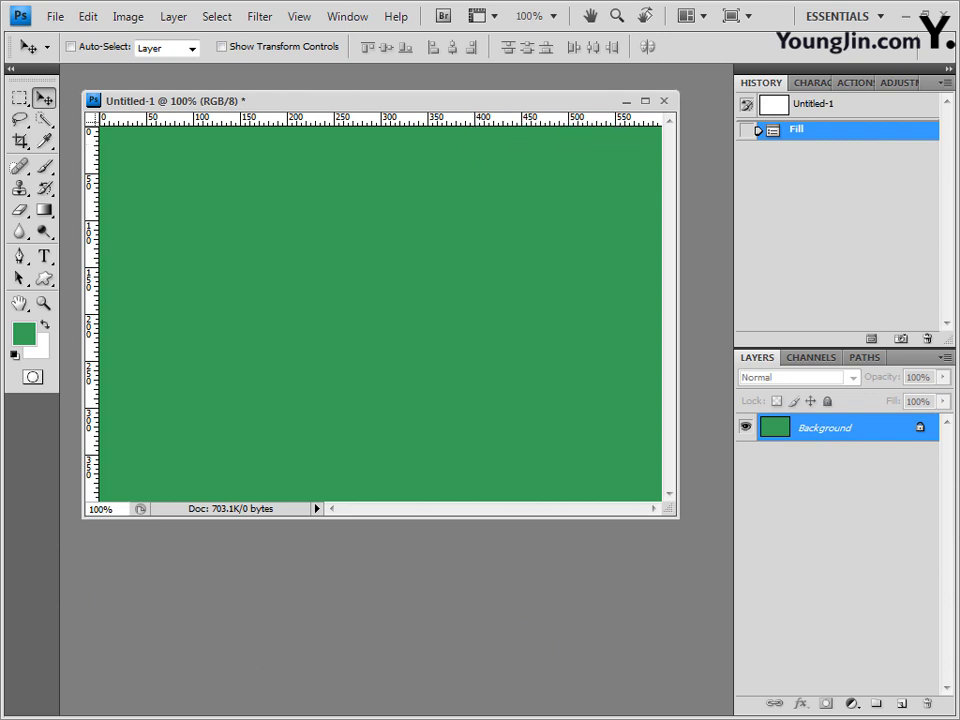
Switch to the file explorer and open 배경합성-1.jpg from the [1권] 시험별 문항 익히기 folder in Photoshop
{"action": "key", "text": "alt+Tab"}
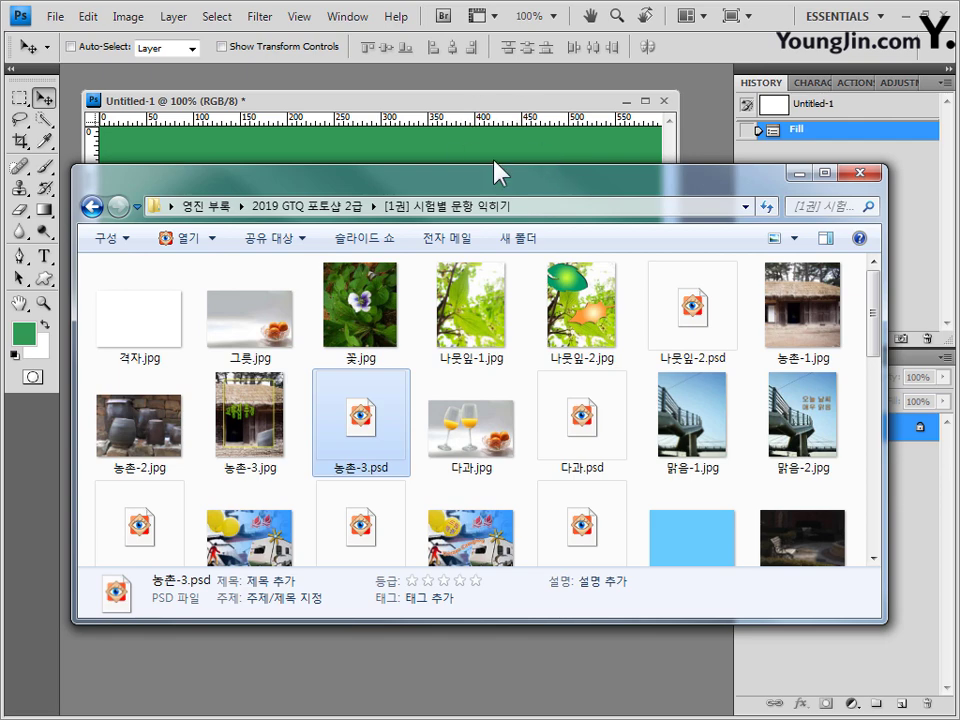
{"action": "mouse_move", "coordinate": [513, 181]}
{"action": "left_mouse_down"}
{"action": "mouse_move", "coordinate": [424, 189]}
{"action": "mouse_move", "coordinate": [439, 208]}
{"action": "mouse_move", "coordinate": [517, 171]}
{"action": "left_mouse_up"}
{"action": "left_click_drag", "start_coordinate": [731, 190], "coordinate": [711, 190]}
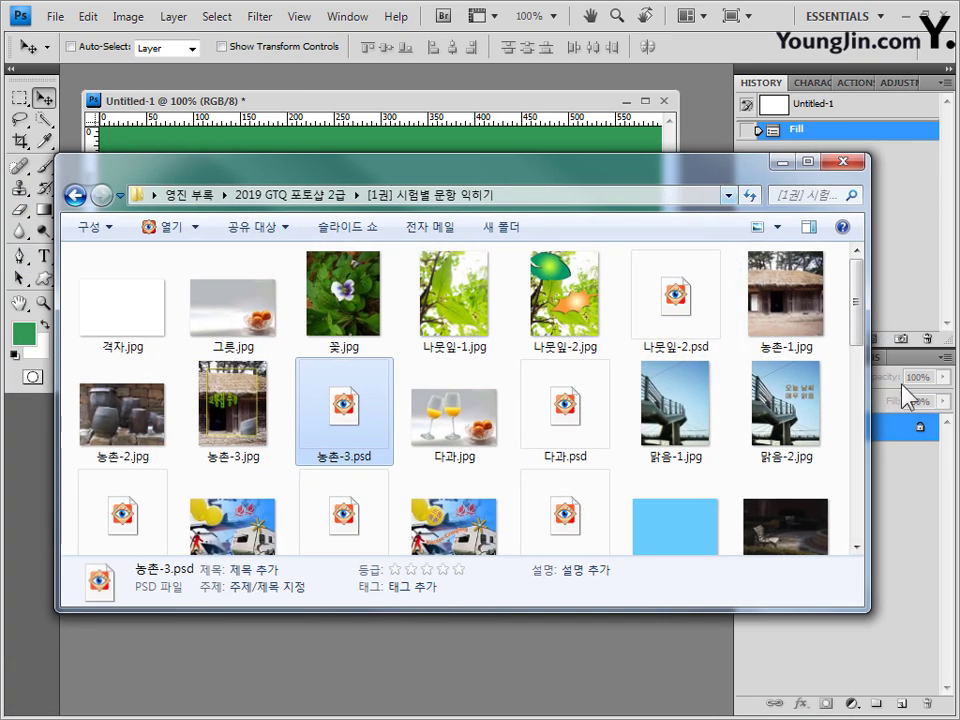
{"action": "left_click_drag", "start_coordinate": [857, 300], "coordinate": [857, 360]}
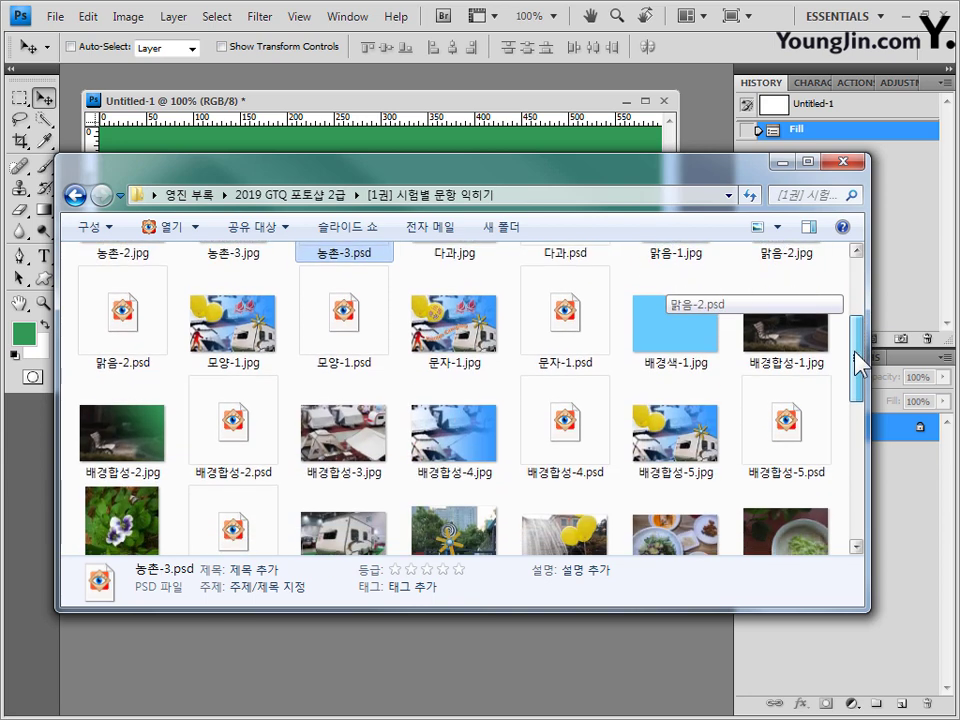
{"action": "left_click", "coordinate": [790, 338]}
{"action": "left_click_drag", "start_coordinate": [790, 338], "coordinate": [653, 520]}
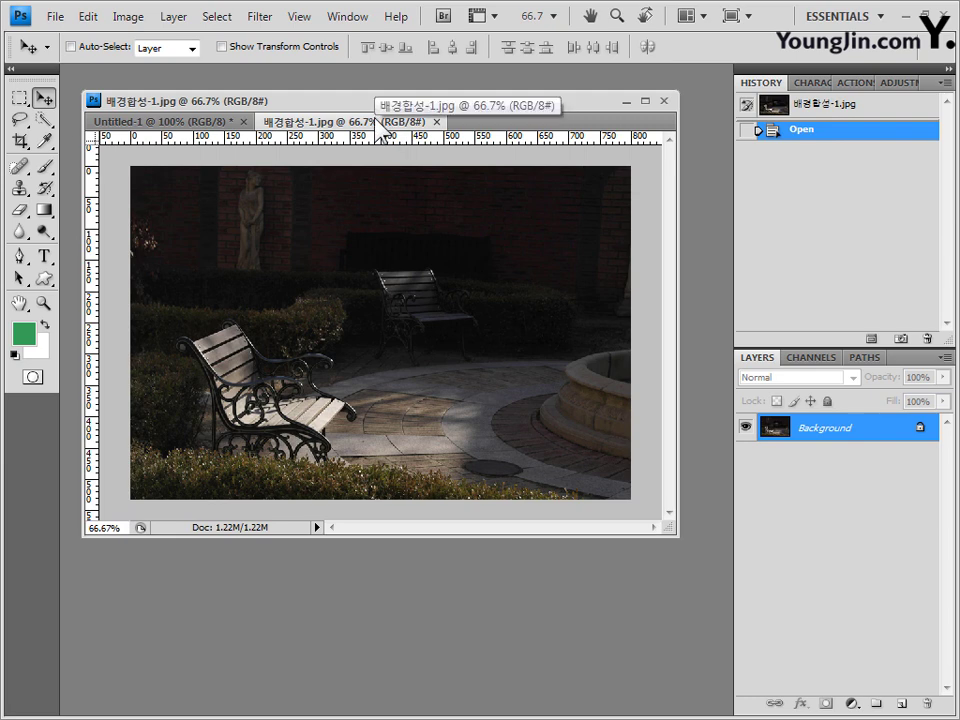
Copy the entire 배경합성-1.jpg photo, close its document, and paste it into Untitled-1 as a new layer
{"action": "key", "text": "ctrl+a"}
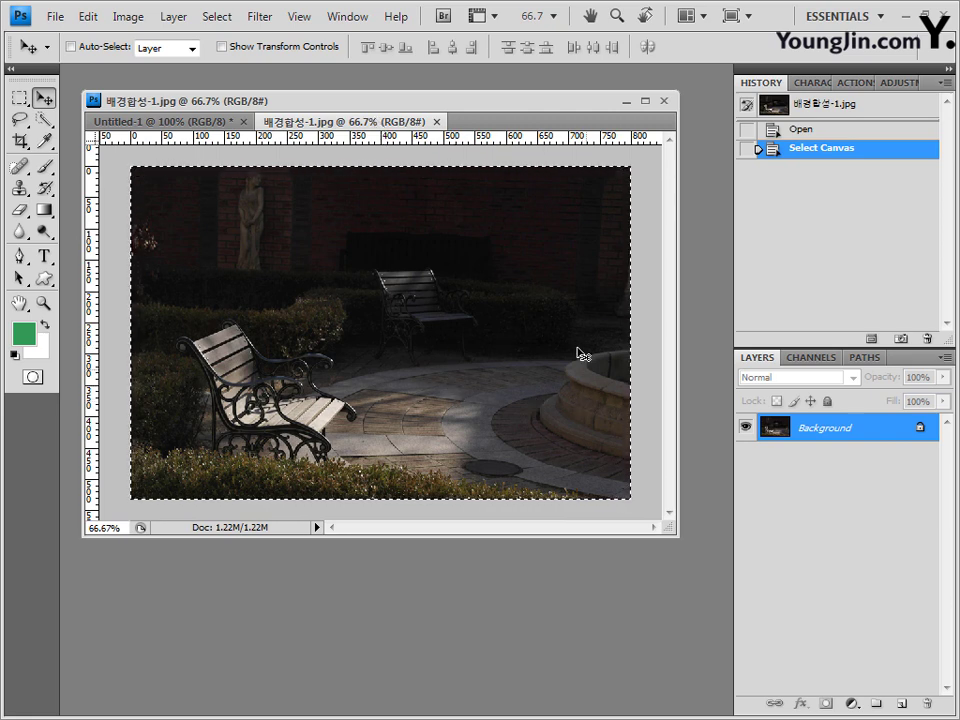
{"action": "left_click", "coordinate": [436, 121]}
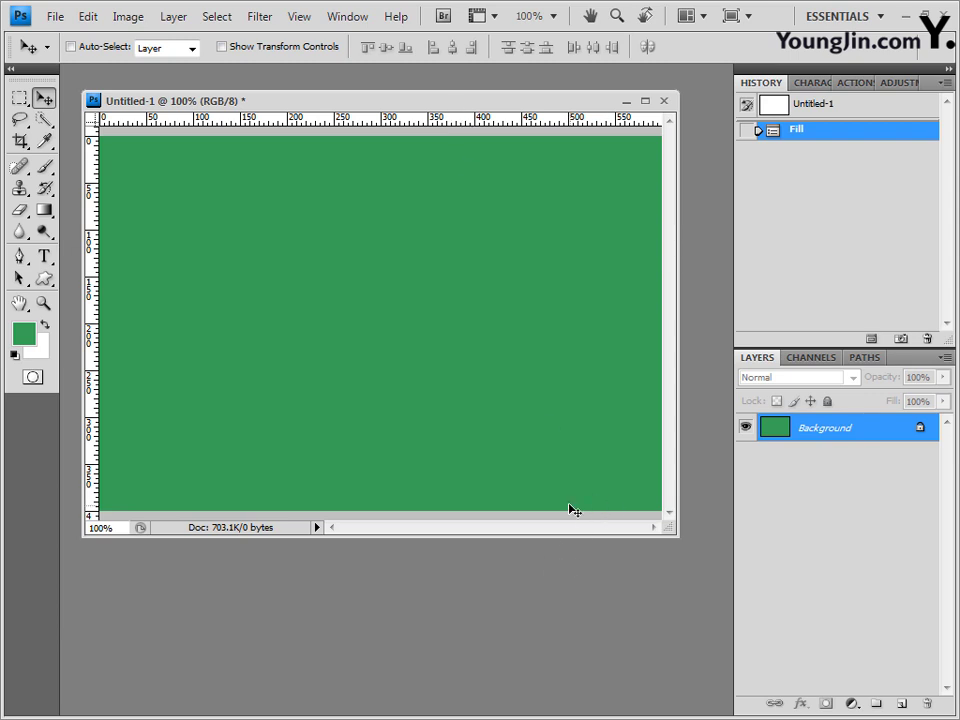
{"action": "key", "text": "ctrl+v"}
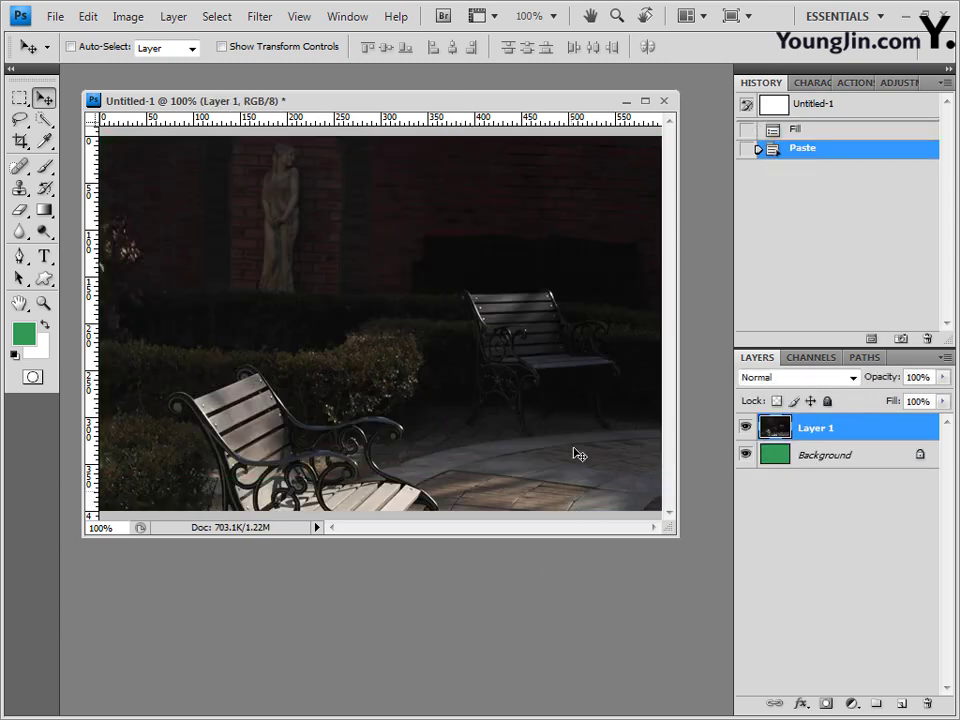
Scale Layer 1 proportionally to 75% with Free Transform, centre it at X 300 px, Y 200 px, and shrink the document window around the canvas
{"action": "key", "text": "ctrl+t"}
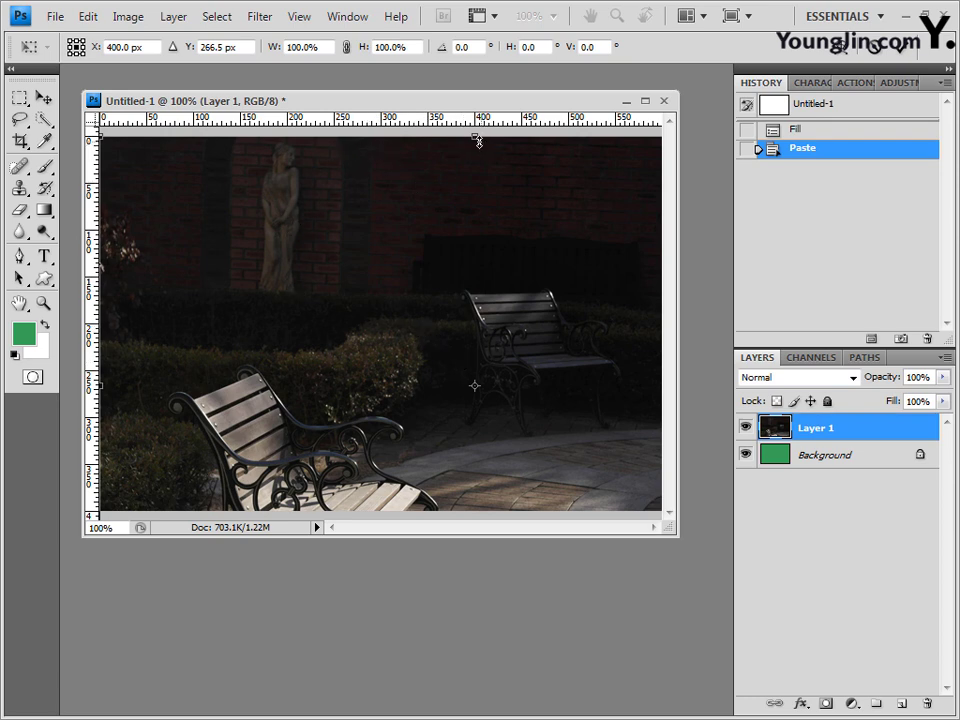
{"action": "mouse_move", "coordinate": [475, 138]}
{"action": "left_mouse_down"}
{"action": "mouse_move", "coordinate": [471, 186]}
{"action": "mouse_move", "coordinate": [470, 137]}
{"action": "left_mouse_up"}
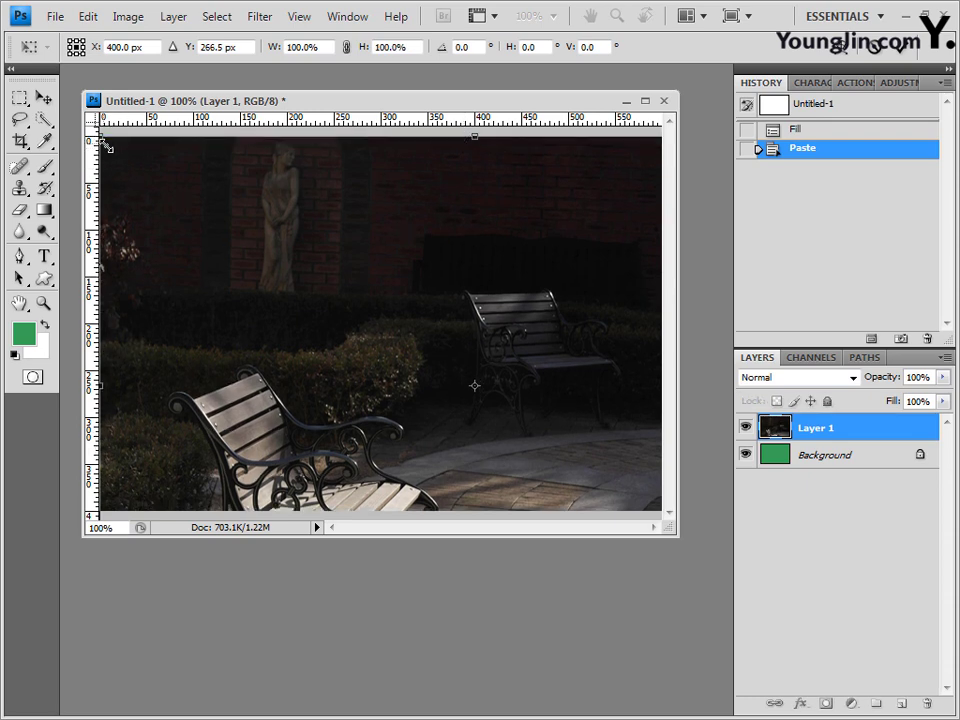
{"action": "left_click_drag", "start_coordinate": [103, 143], "coordinate": [160, 170]}
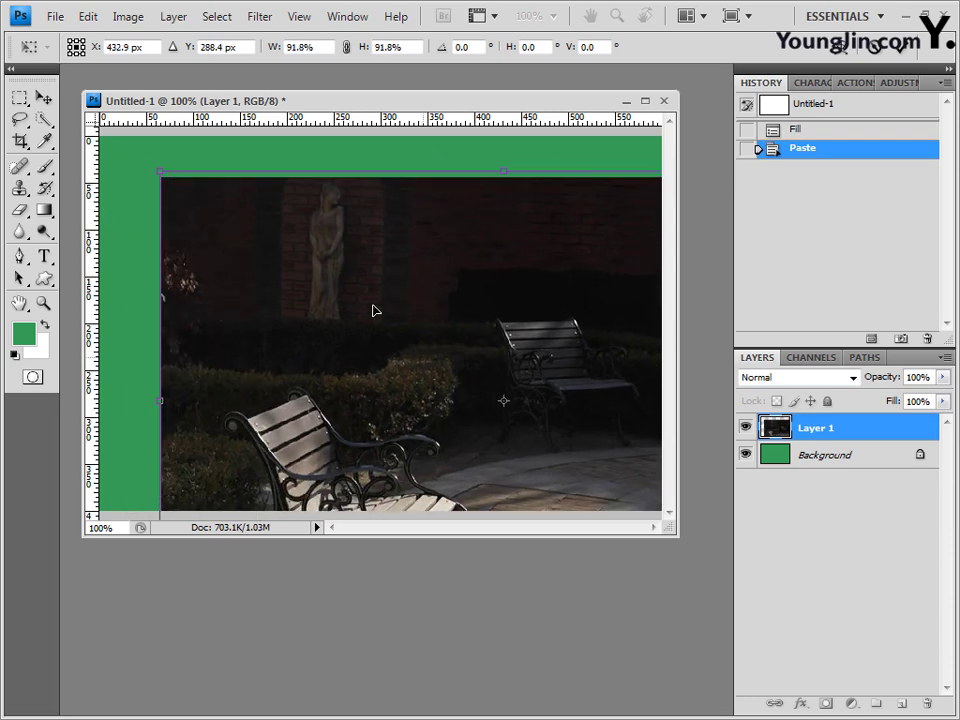
{"action": "left_click_drag", "start_coordinate": [373, 309], "coordinate": [236, 226]}
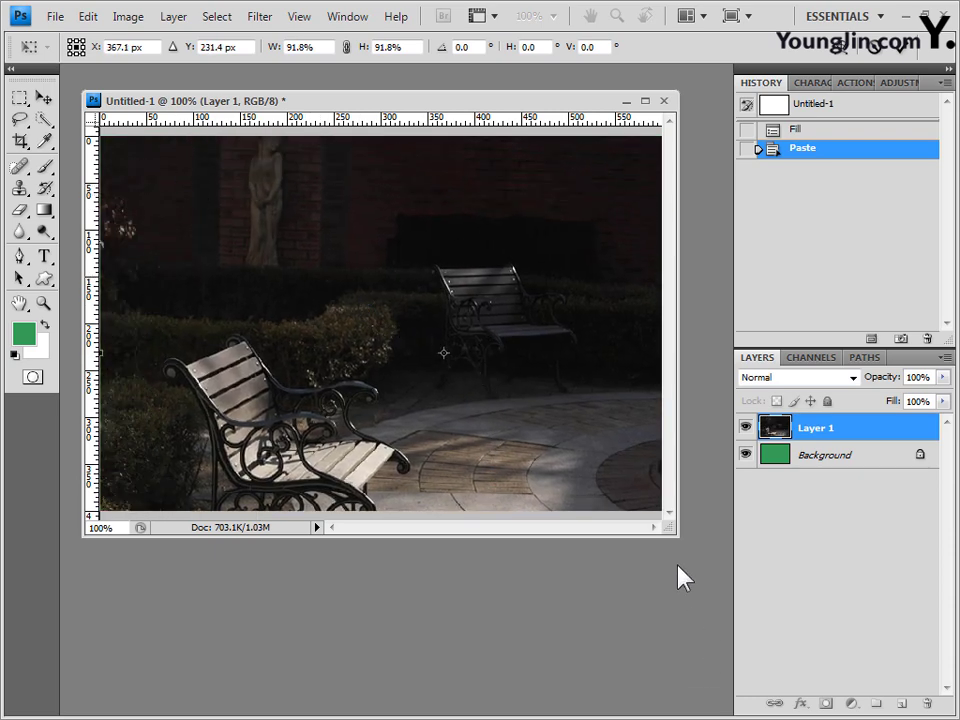
{"action": "left_click_drag", "start_coordinate": [675, 538], "coordinate": [834, 680]}
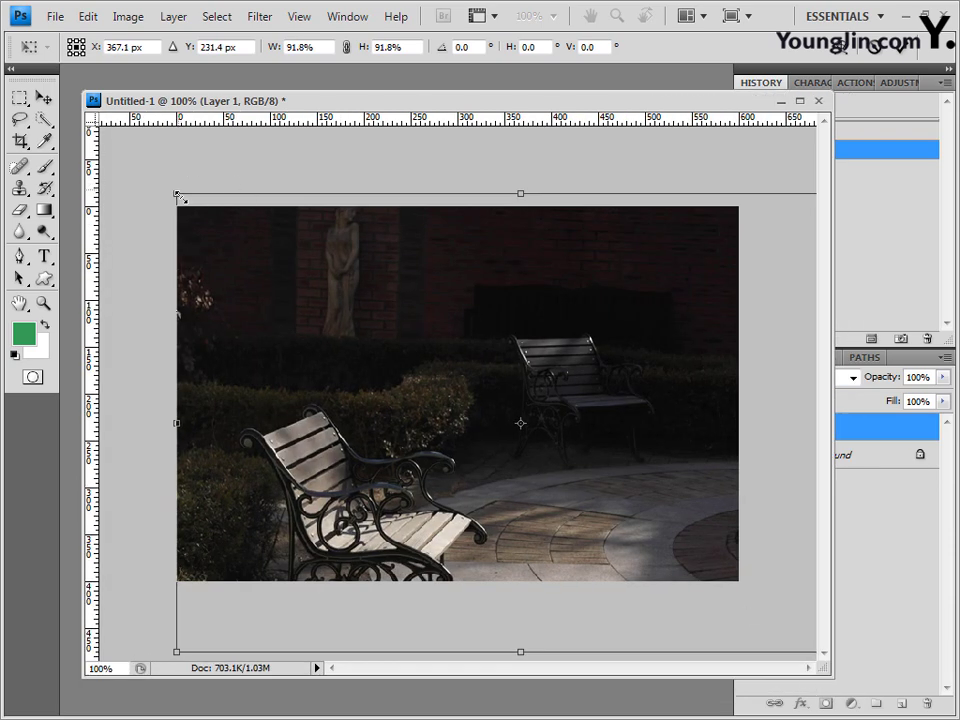
{"action": "left_click_drag", "start_coordinate": [180, 197], "coordinate": [216, 247]}
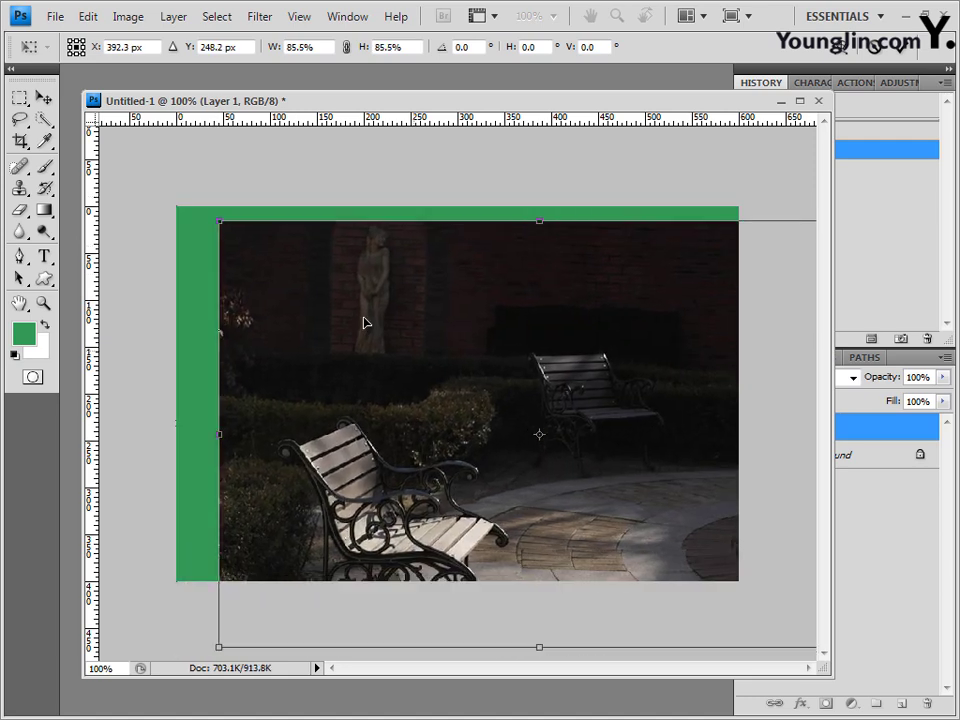
{"action": "left_click_drag", "start_coordinate": [366, 321], "coordinate": [302, 286]}
{"action": "key", "text": "Escape"}
{"action": "key", "text": "ctrl+t"}
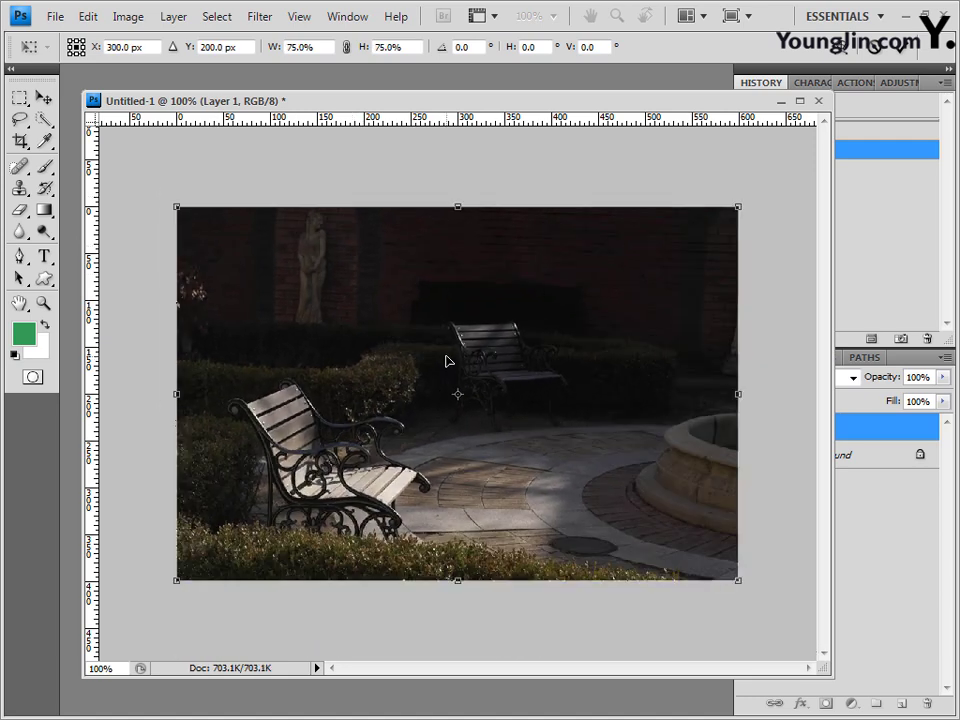
{"action": "key", "text": "Return"}
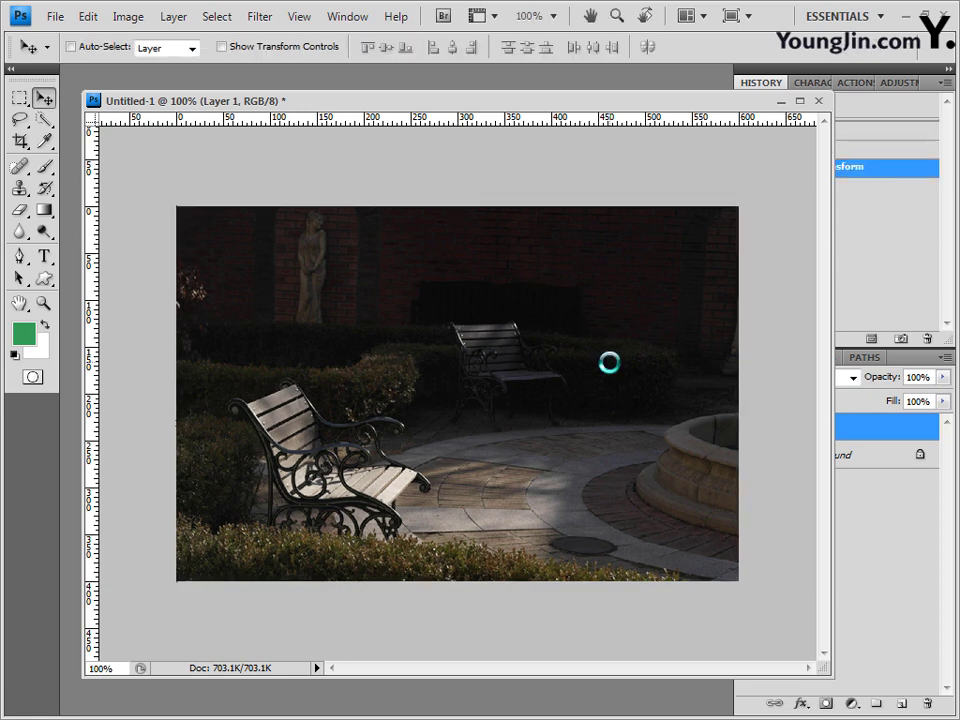
{"action": "left_click_drag", "start_coordinate": [835, 686], "coordinate": [650, 556]}
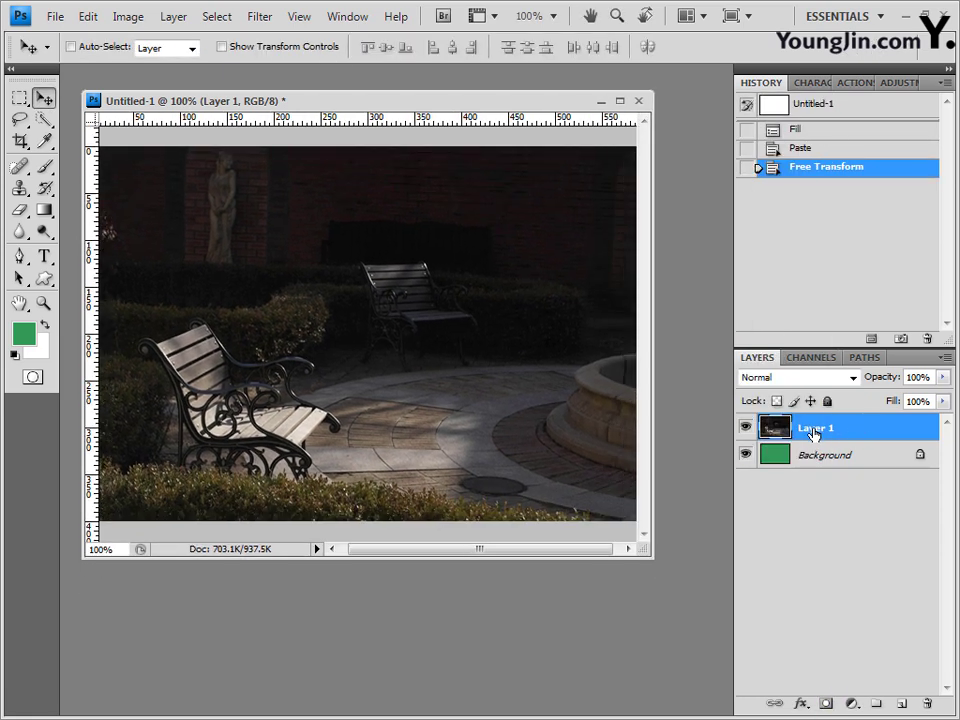
Apply the Angled Strokes filter to Layer 1 with Direction Balance 50, Stroke Length 15 and Sharpness 3
{"action": "left_click", "coordinate": [259, 17]}
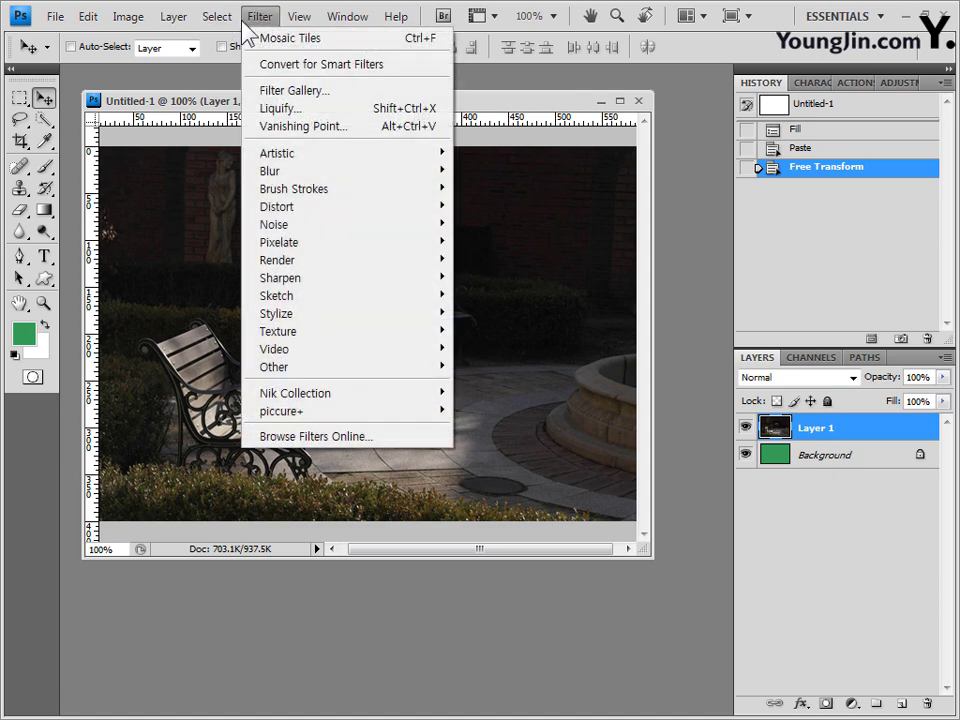
{"action": "mouse_move", "coordinate": [320, 192]}
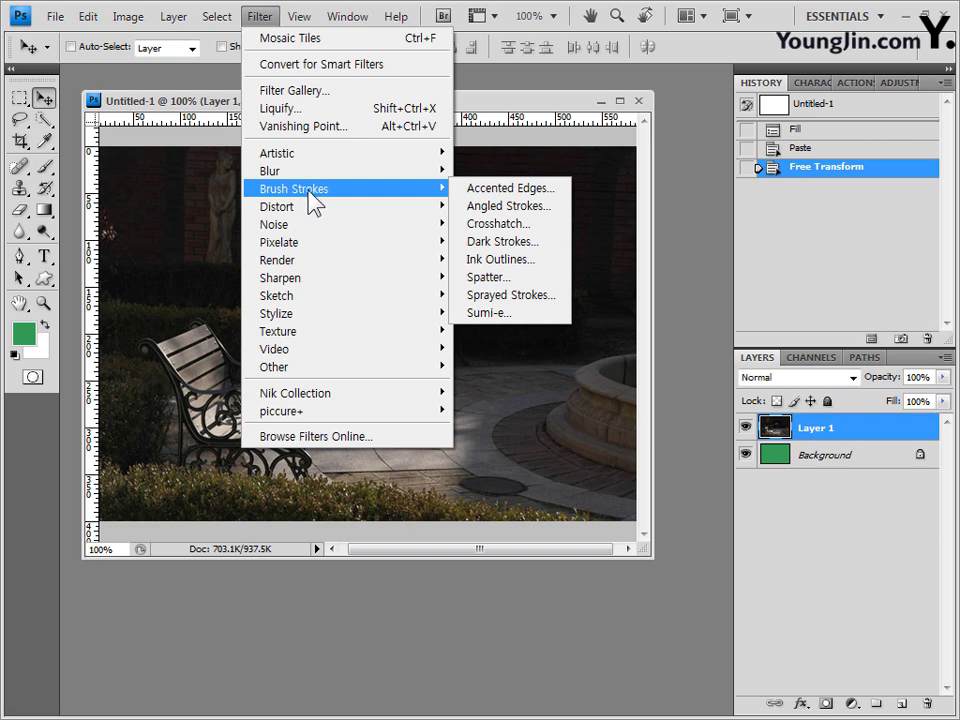
{"action": "left_click", "coordinate": [328, 96]}
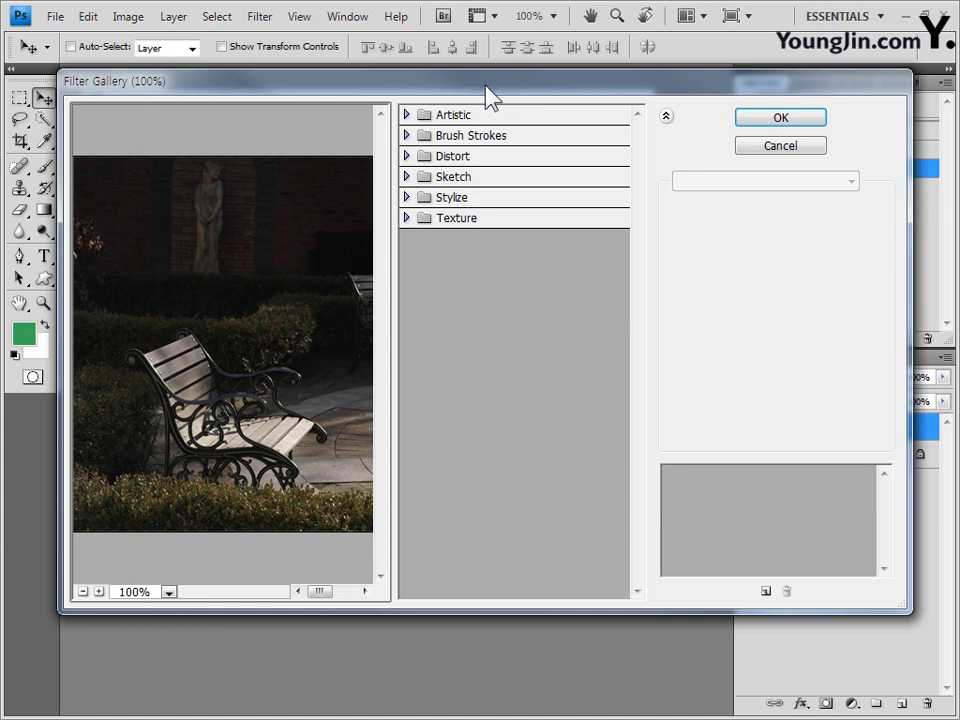
{"action": "left_click", "coordinate": [462, 135]}
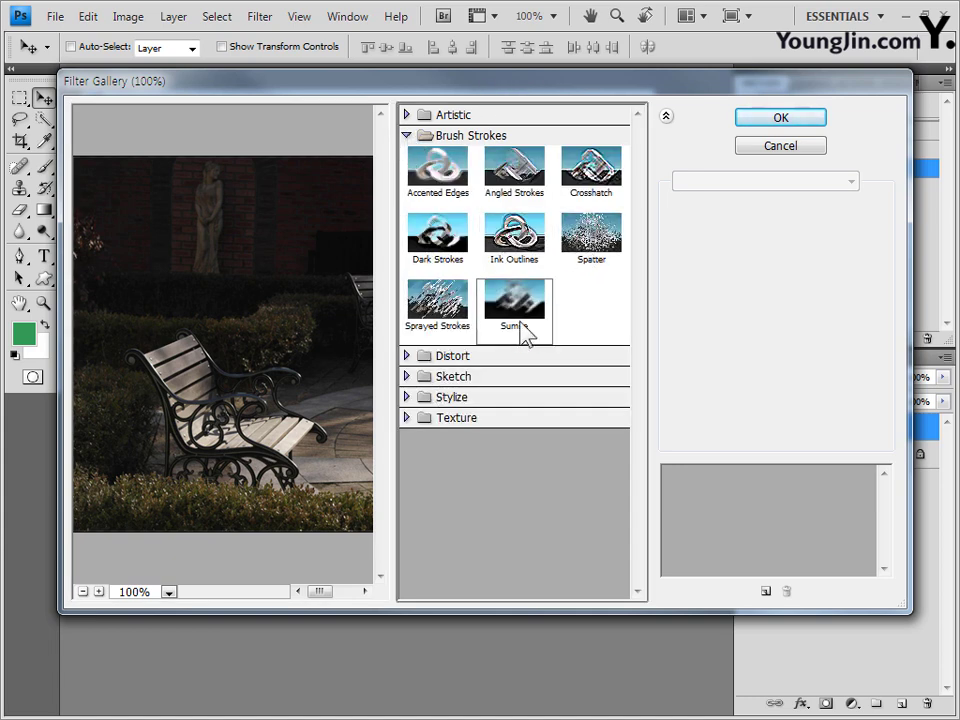
{"action": "left_click", "coordinate": [530, 185]}
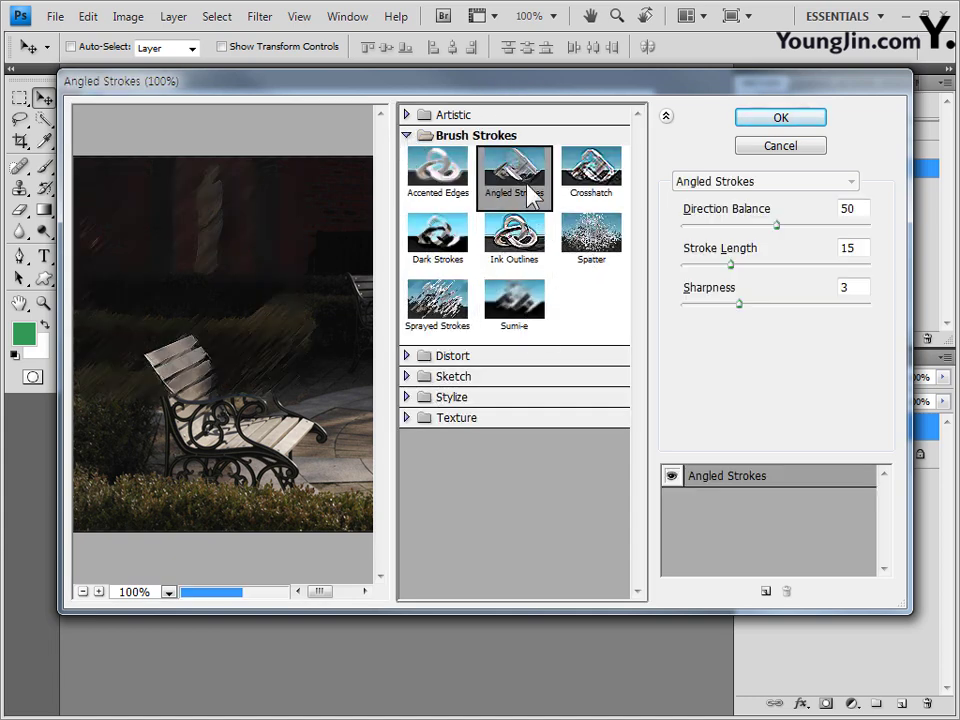
{"action": "left_click", "coordinate": [800, 122]}
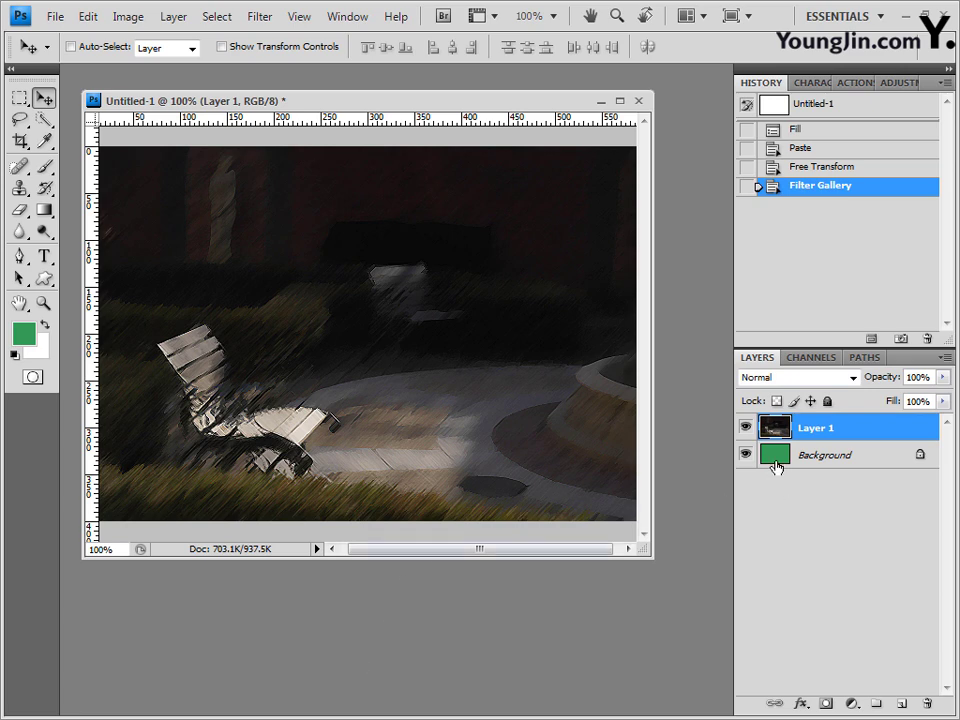
Add a layer mask to Layer 1 and activate the Gradient tool
{"action": "left_click", "coordinate": [827, 704]}
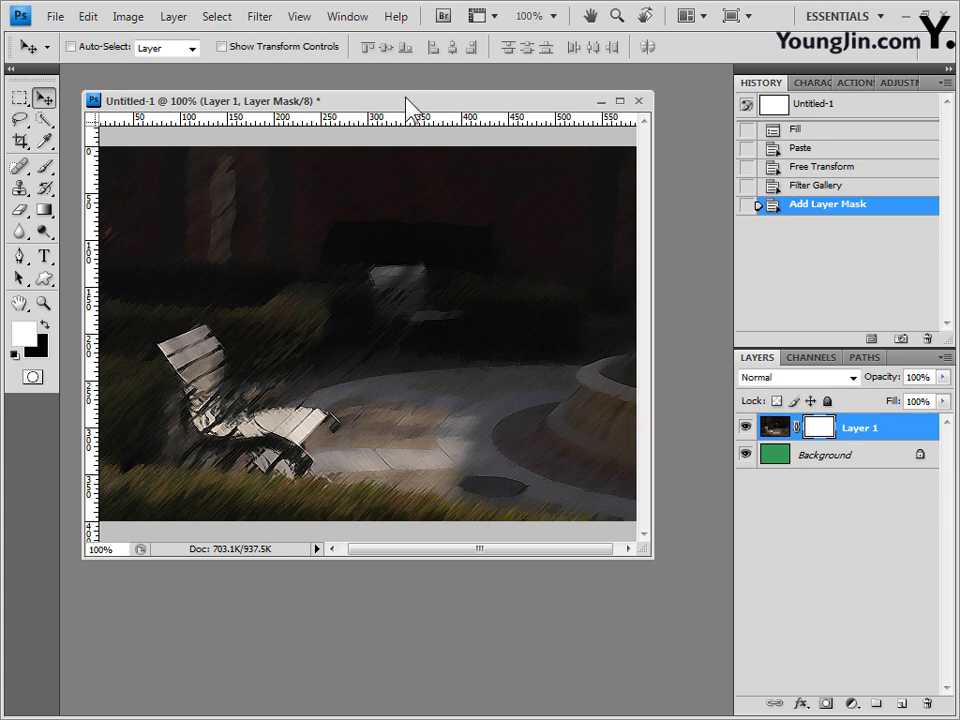
{"action": "left_click", "coordinate": [45, 213]}
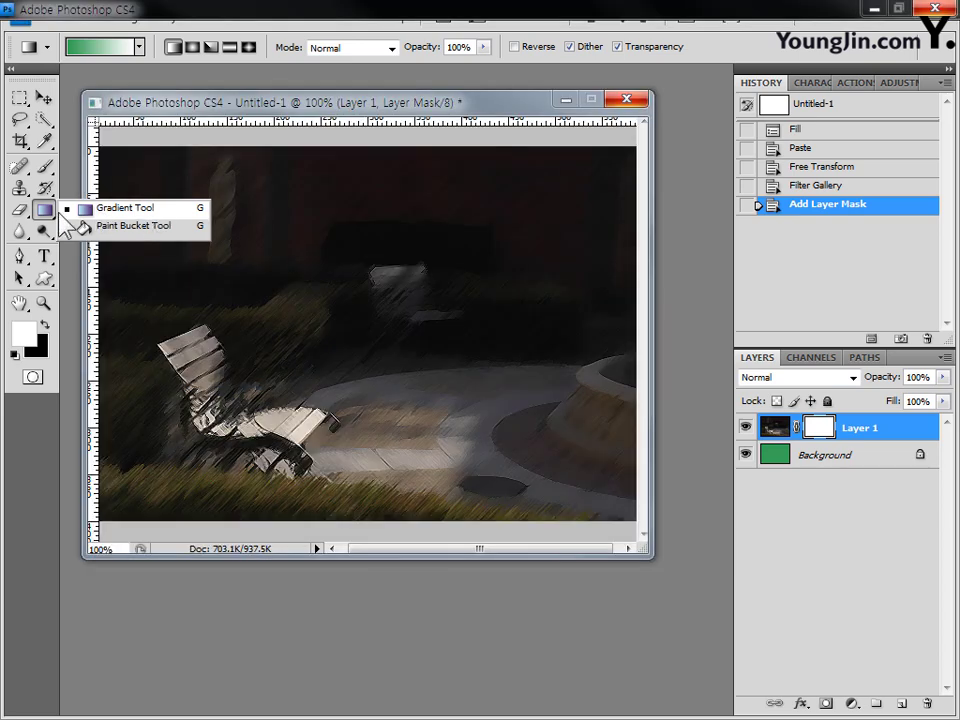
{"action": "left_click", "coordinate": [61, 214]}
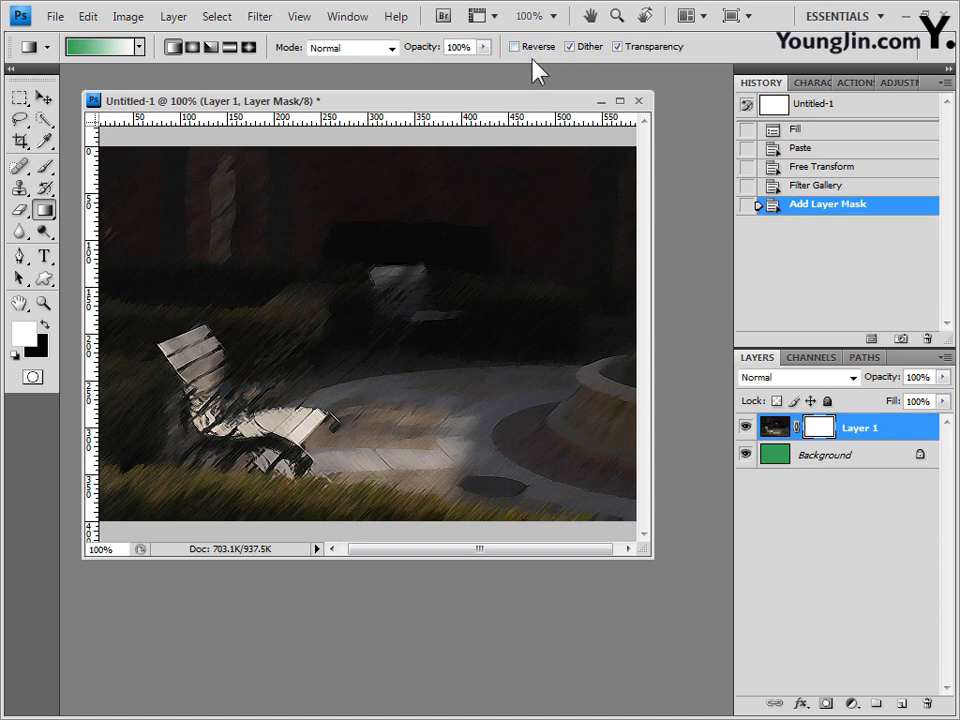
{"action": "left_click", "coordinate": [103, 46]}
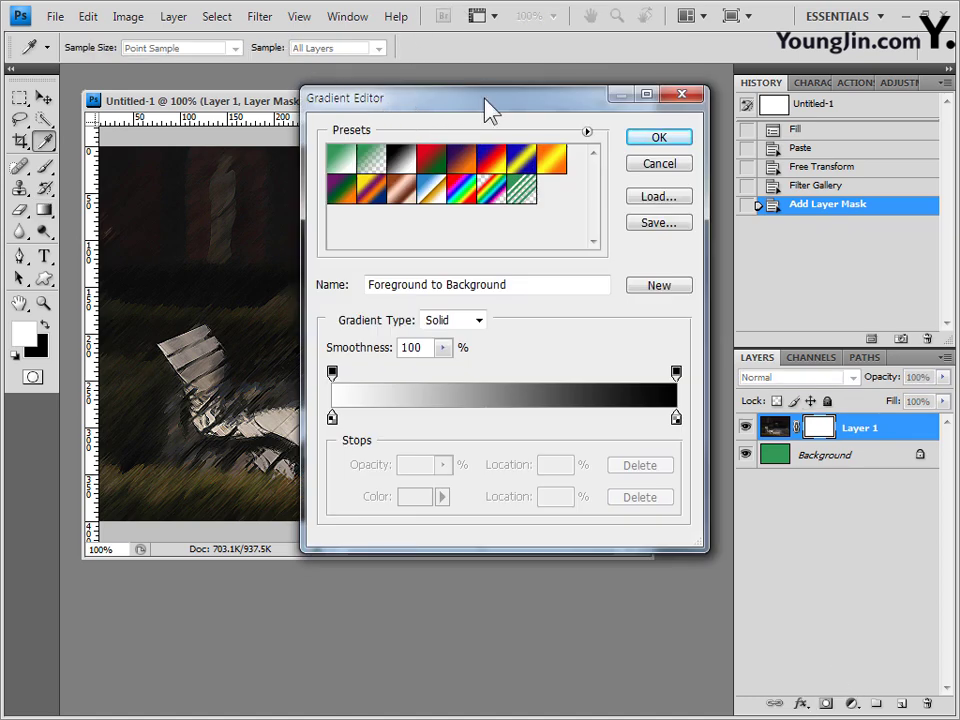
{"action": "left_click_drag", "start_coordinate": [485, 108], "coordinate": [470, 111]}
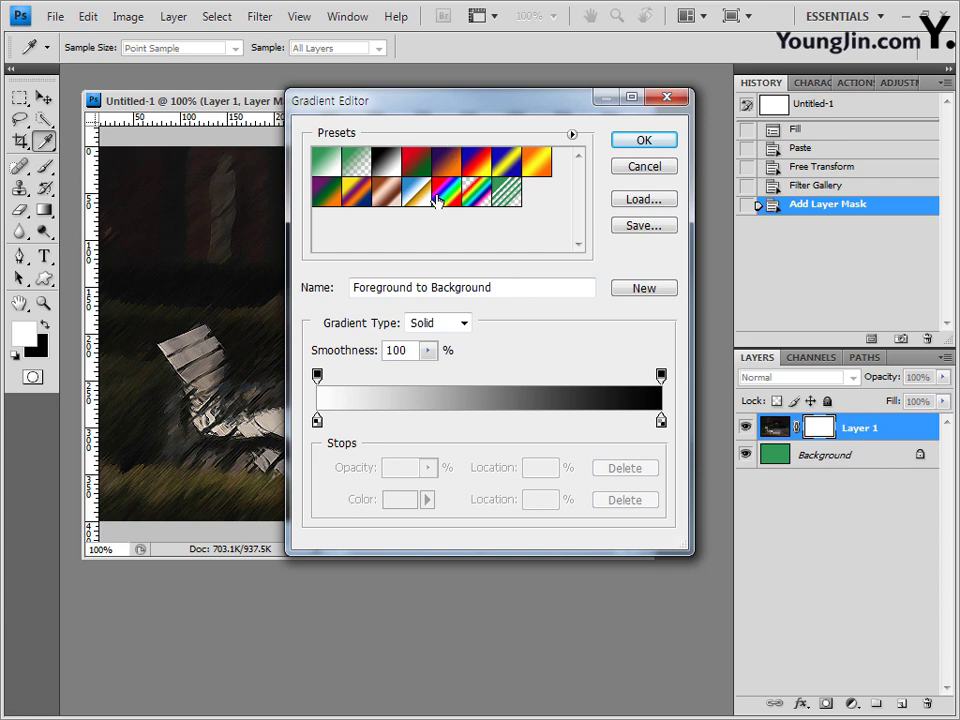
{"action": "left_click", "coordinate": [670, 100]}
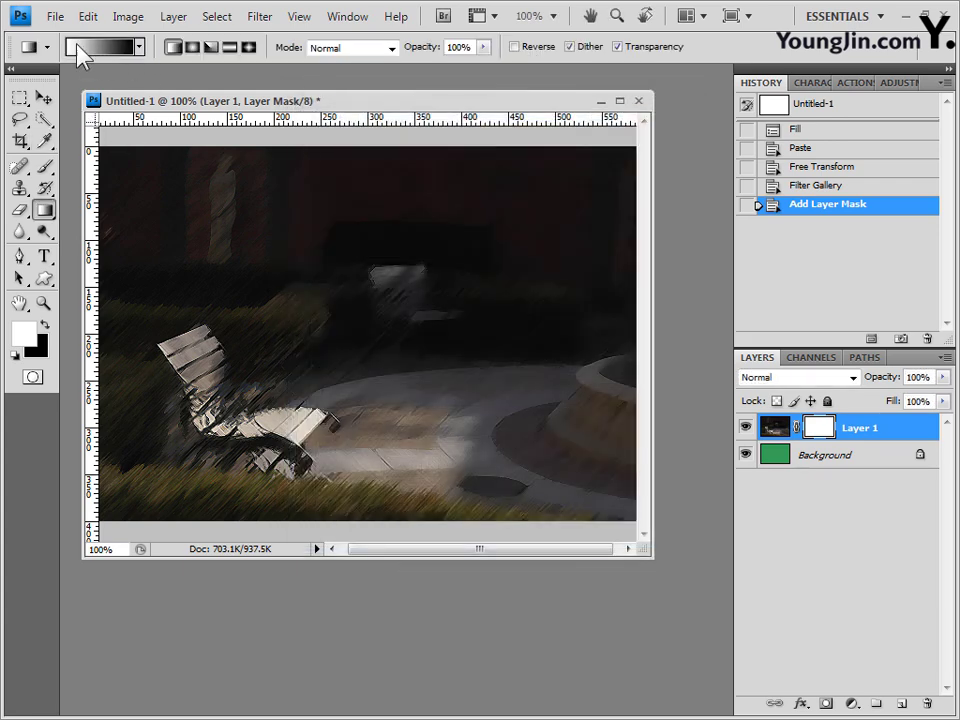
Choose the Black, White preset as the gradient for the Gradient tool
{"action": "left_click", "coordinate": [140, 47]}
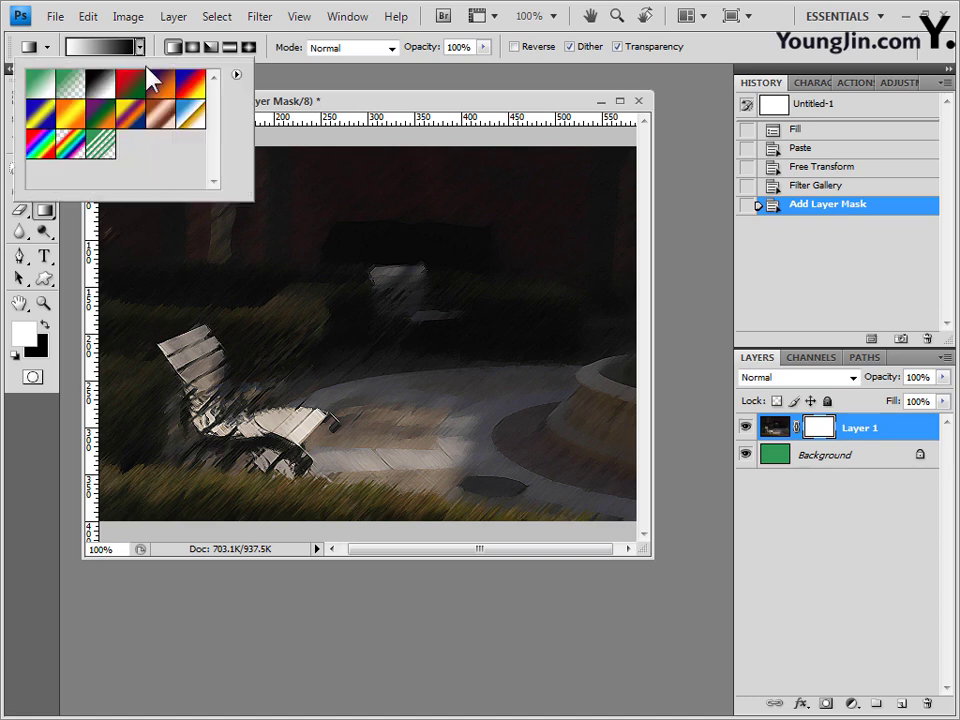
{"action": "left_click", "coordinate": [101, 86]}
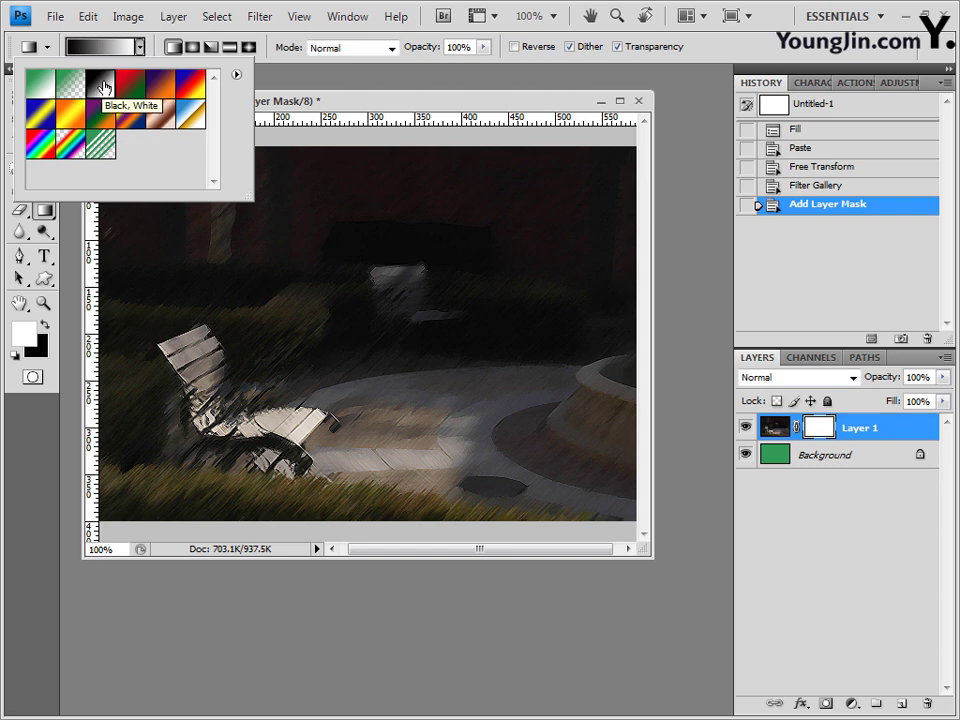
{"action": "left_click", "coordinate": [428, 104]}
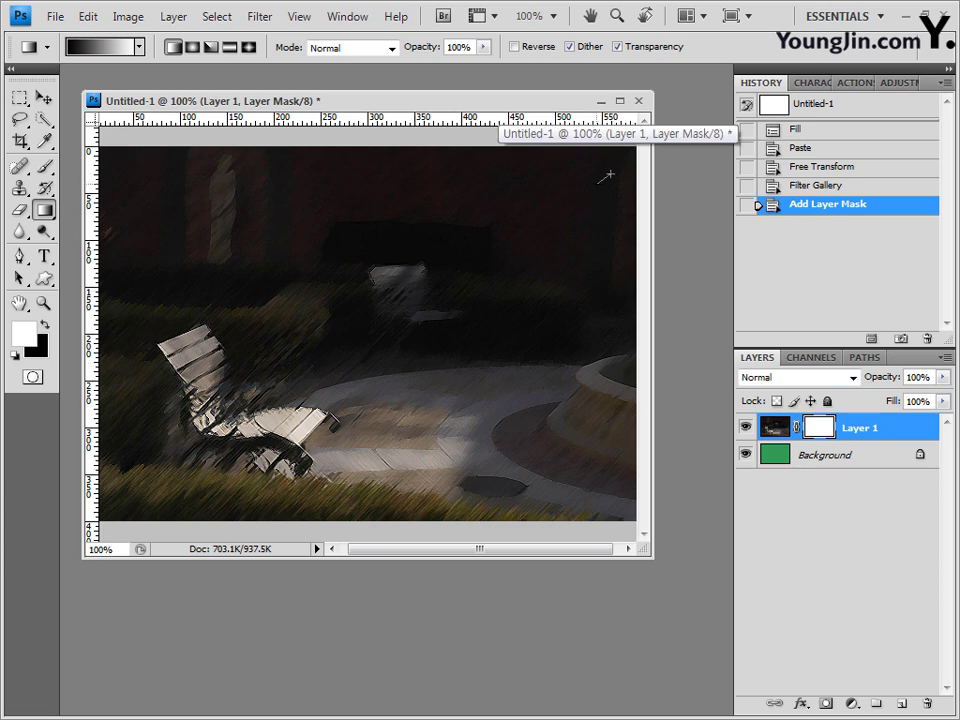
Try four diagonal black-to-white gradients on Layer 1's mask from the photo's upper right toward its lower middle, reverting to the Add Layer Mask state after each
{"action": "left_click_drag", "start_coordinate": [610, 174], "coordinate": [444, 322]}
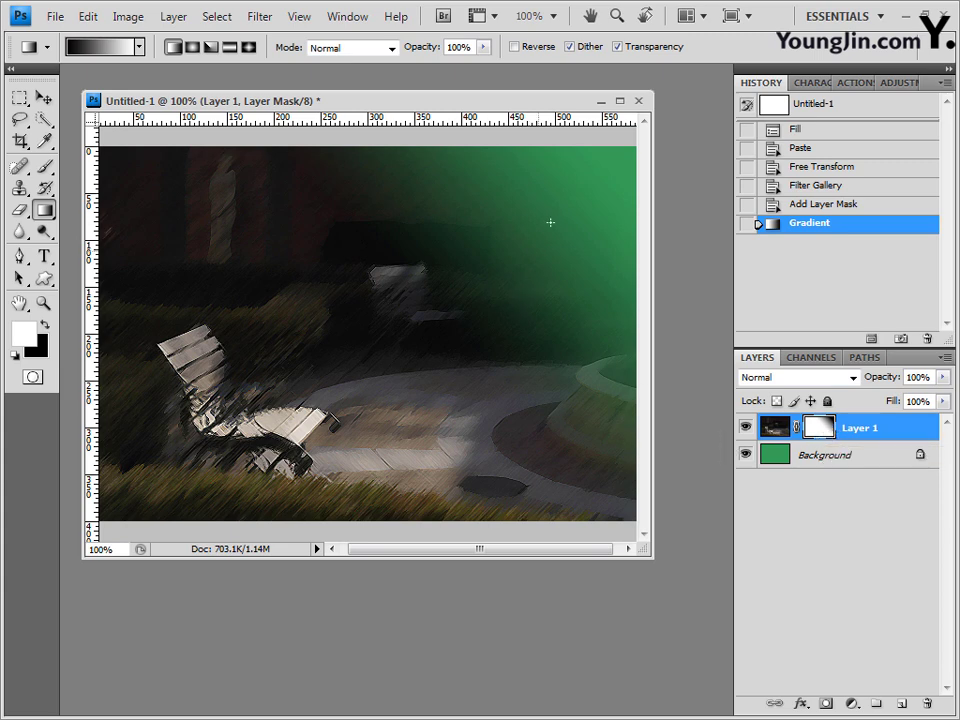
{"action": "left_click", "coordinate": [840, 206]}
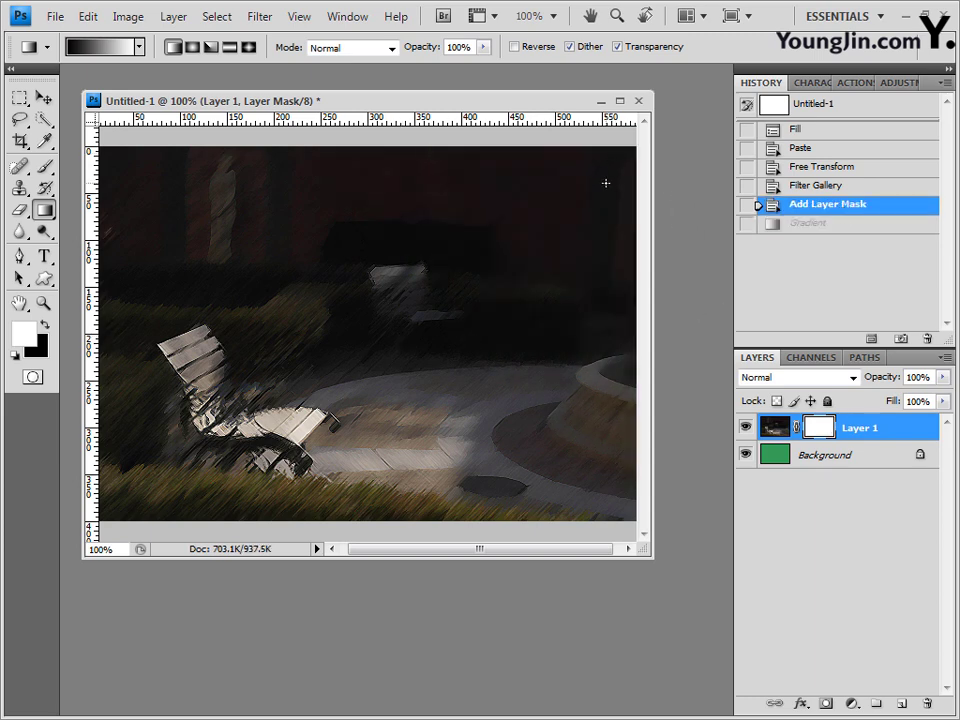
{"action": "left_click_drag", "start_coordinate": [591, 189], "coordinate": [400, 385]}
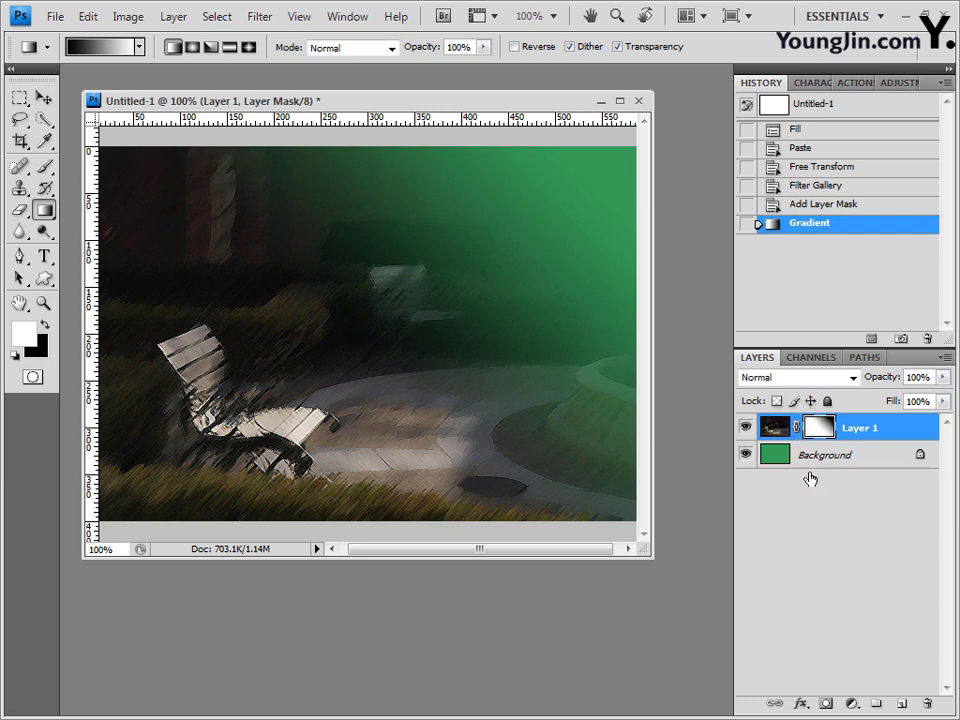
{"action": "left_click", "coordinate": [800, 204]}
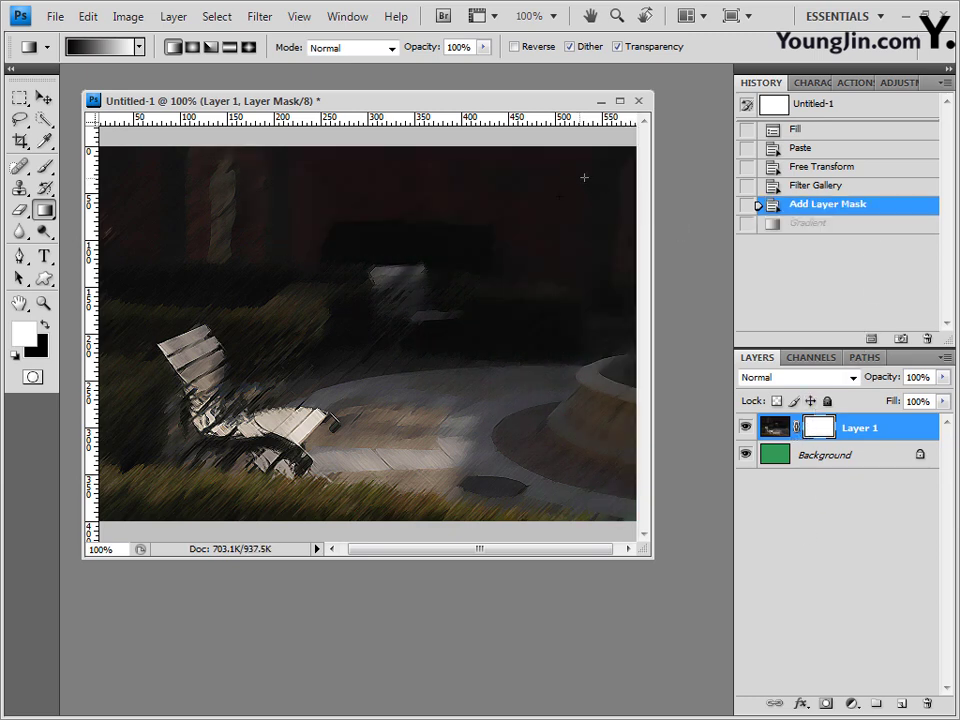
{"action": "left_click_drag", "start_coordinate": [584, 178], "coordinate": [355, 412]}
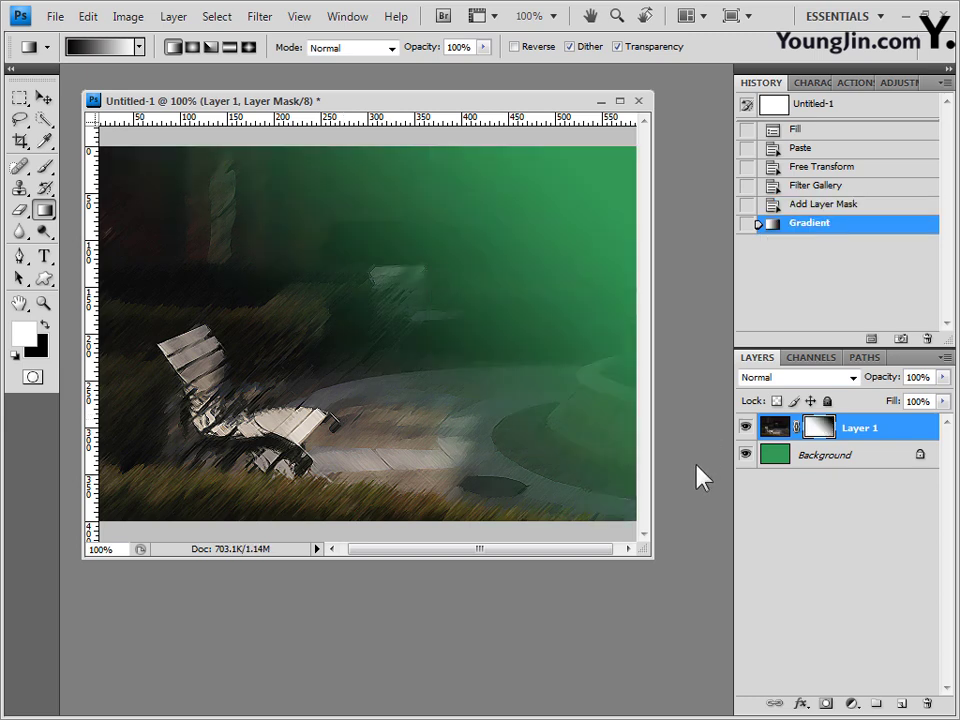
{"action": "left_click", "coordinate": [838, 206]}
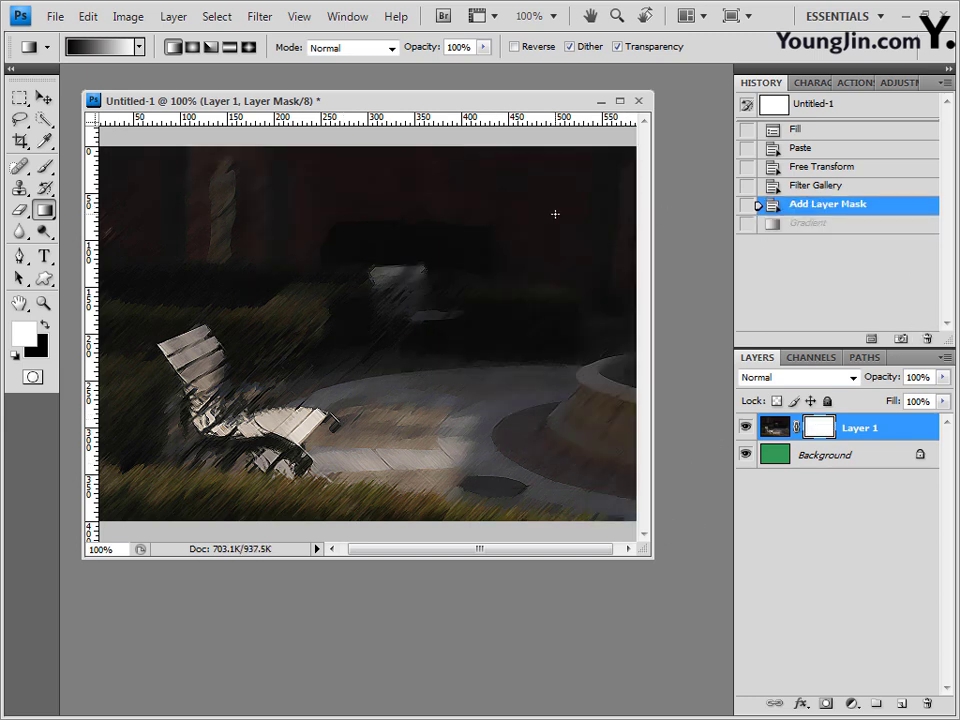
{"action": "left_click_drag", "start_coordinate": [524, 245], "coordinate": [385, 420]}
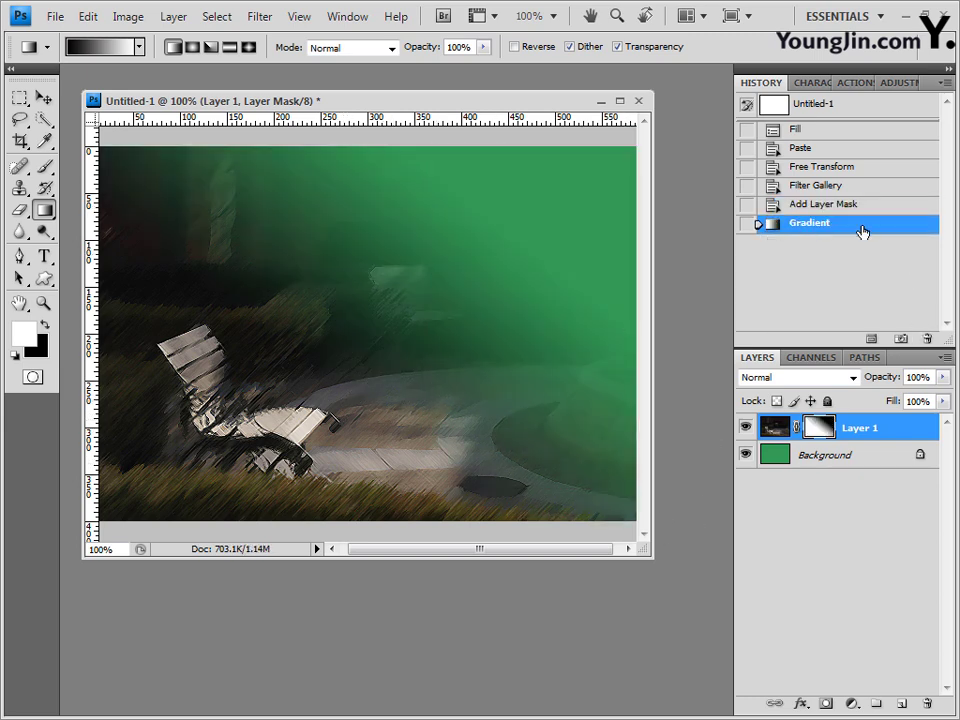
{"action": "left_click", "coordinate": [828, 204]}
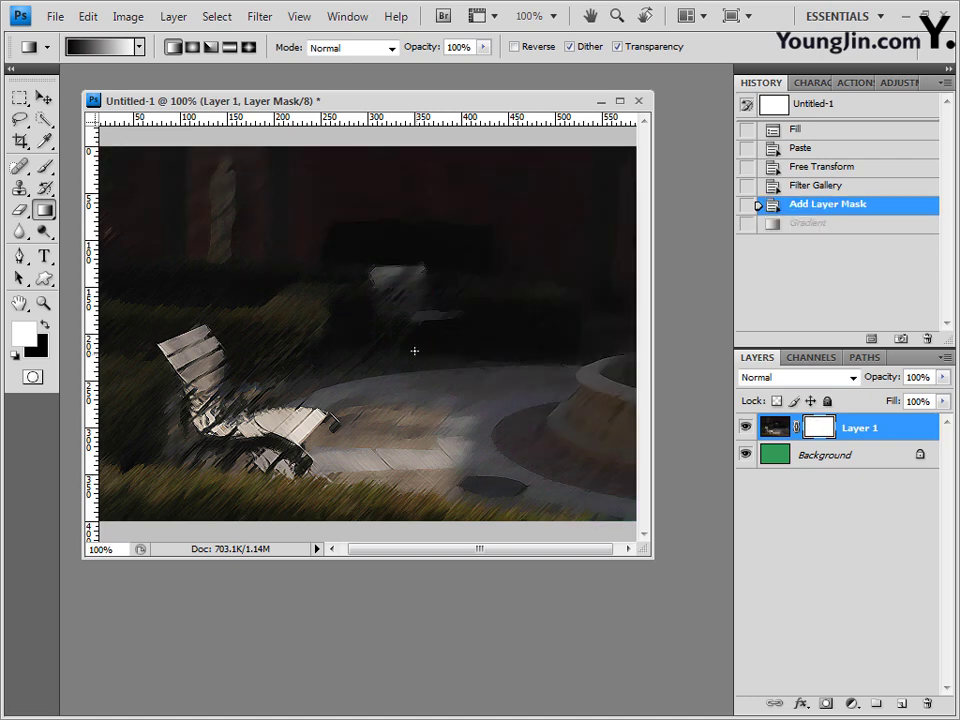
Try diagonal and top-to-bottom black-to-white gradients on Layer 1's mask, reverting to the Add Layer Mask state after each
{"action": "left_click_drag", "start_coordinate": [365, 347], "coordinate": [195, 473]}
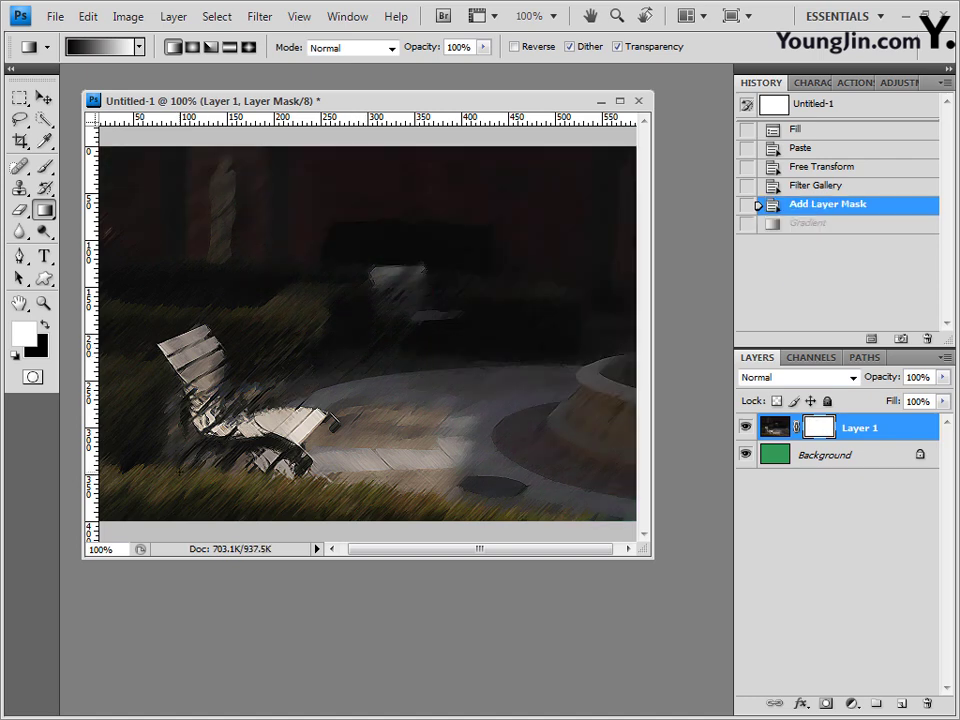
{"action": "left_click", "coordinate": [891, 205]}
{"action": "left_click_drag", "start_coordinate": [86, 514], "coordinate": [634, 150]}
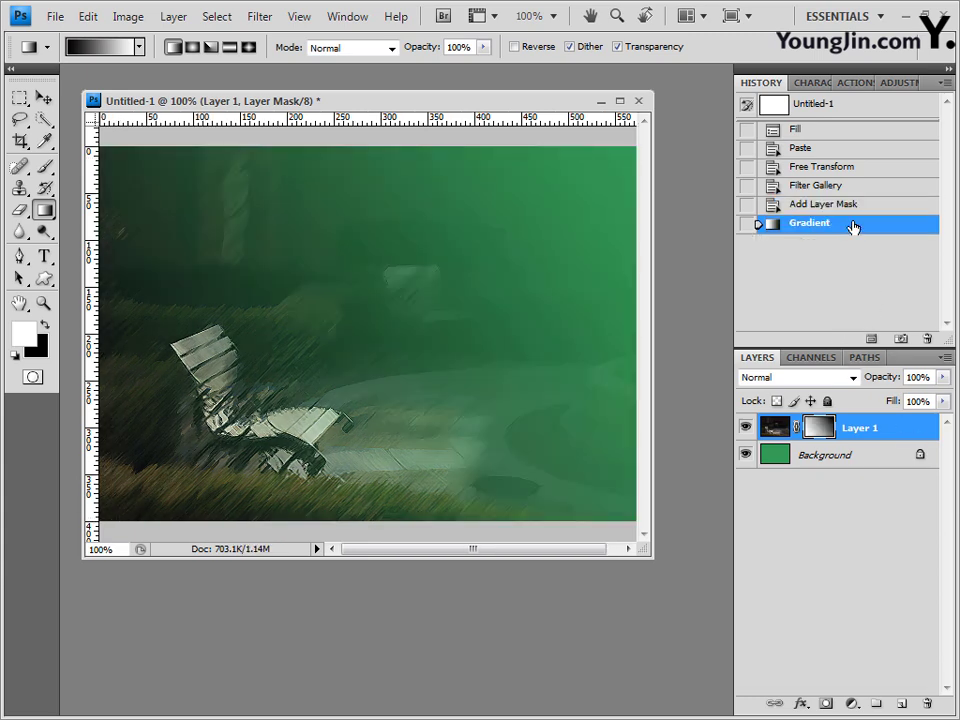
{"action": "key", "text": "ctrl+z"}
{"action": "left_click_drag", "start_coordinate": [414, 160], "coordinate": [430, 515]}
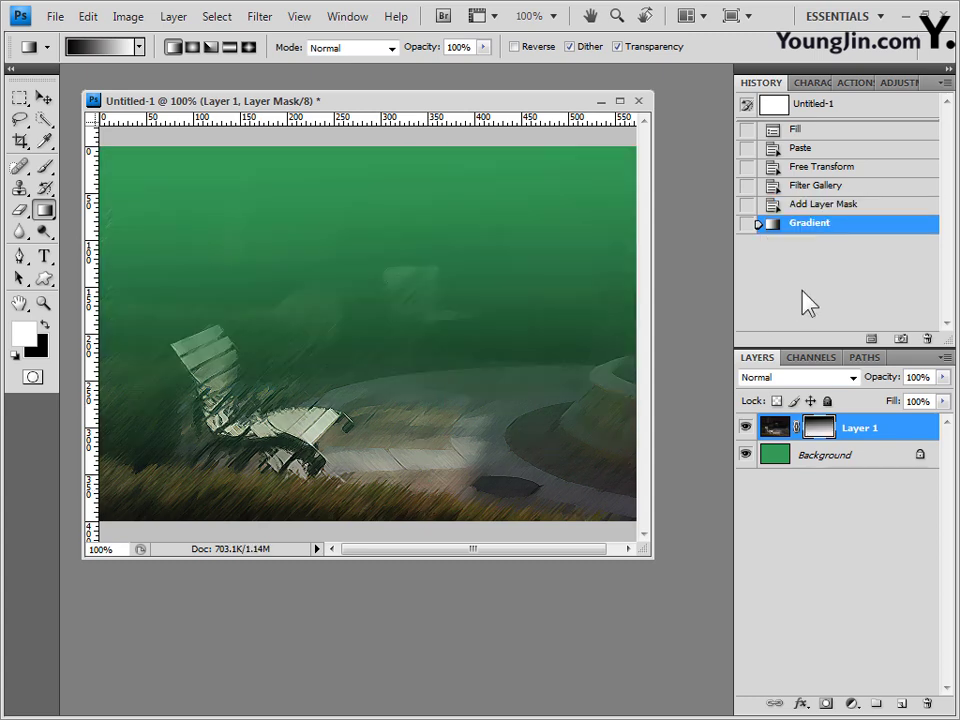
{"action": "left_click", "coordinate": [846, 206]}
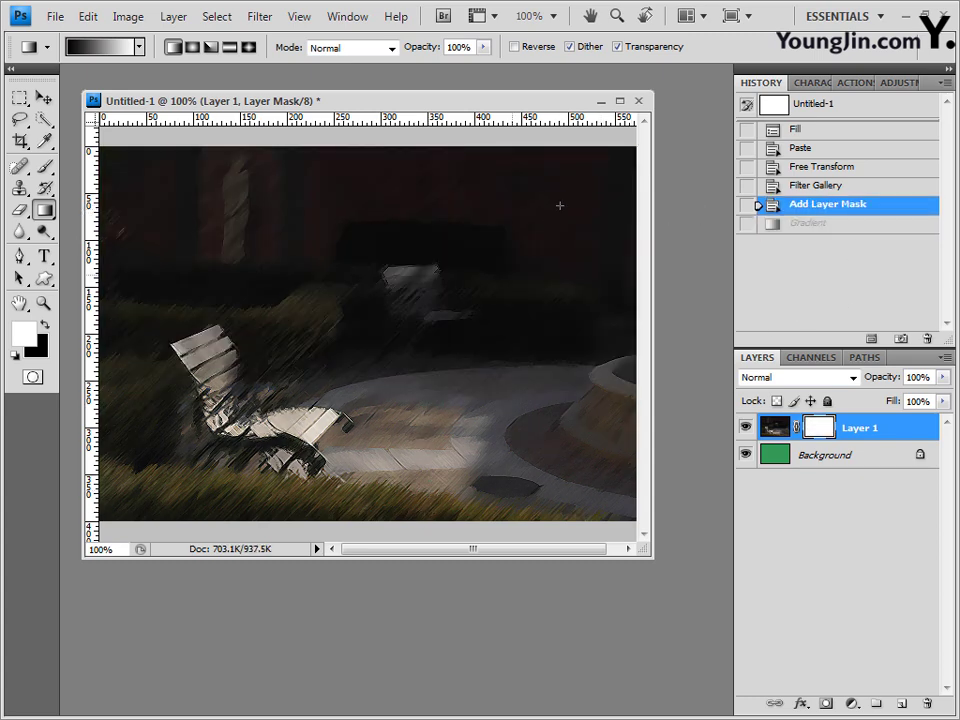
Draw a diagonal black-to-white gradient on Layer 1's mask from the photo's upper right toward its lower middle, keeping the document open
{"action": "left_click_drag", "start_coordinate": [559, 205], "coordinate": [426, 411]}
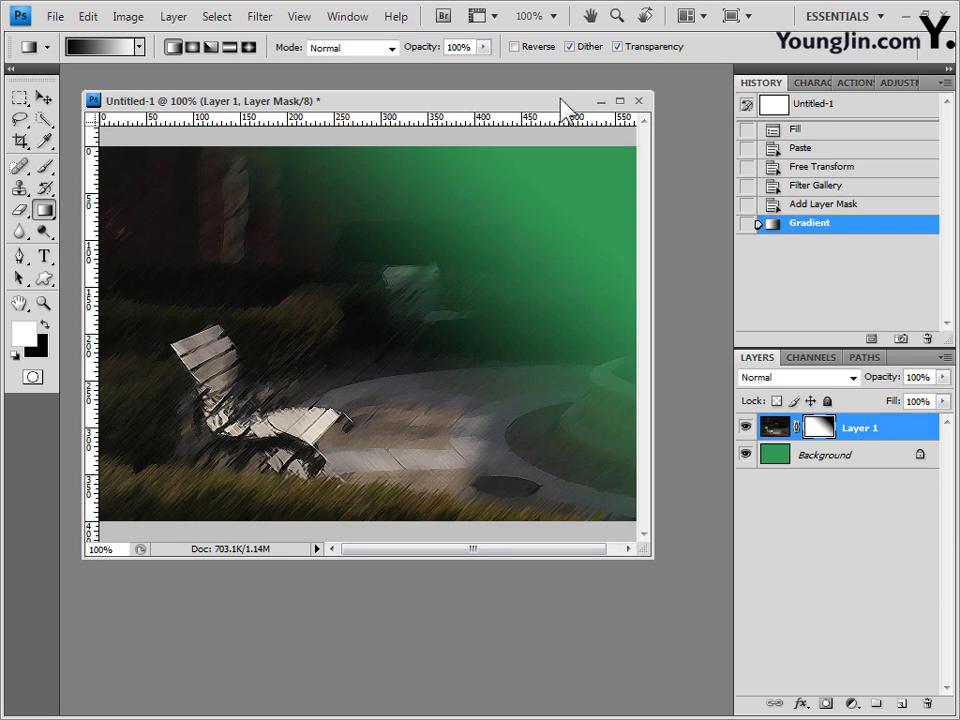
{"action": "left_click", "coordinate": [637, 102]}
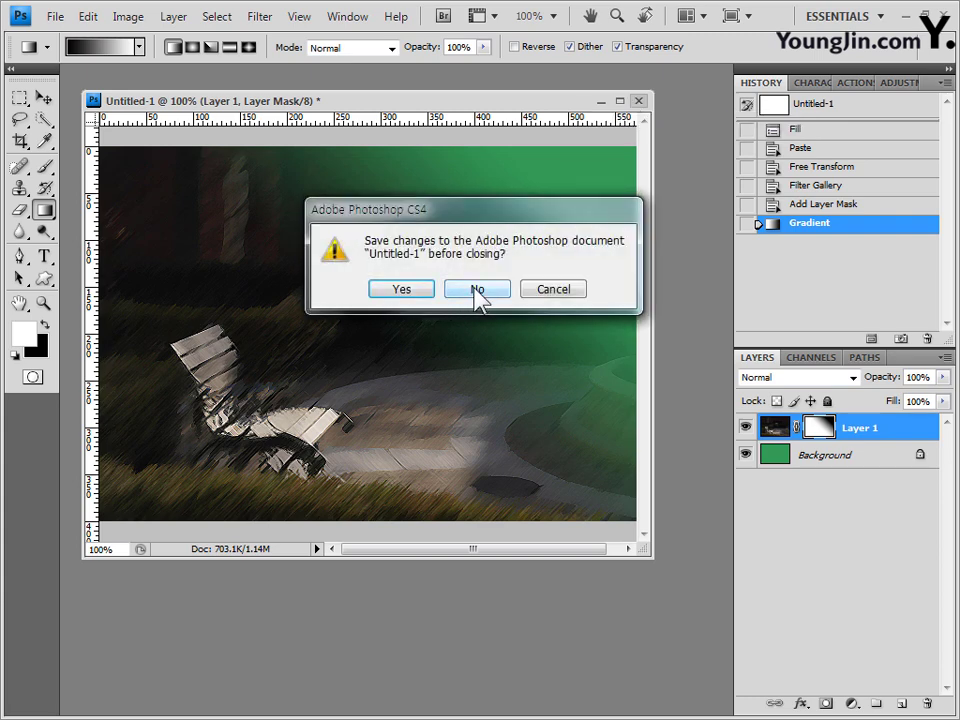
{"action": "left_click", "coordinate": [555, 294]}
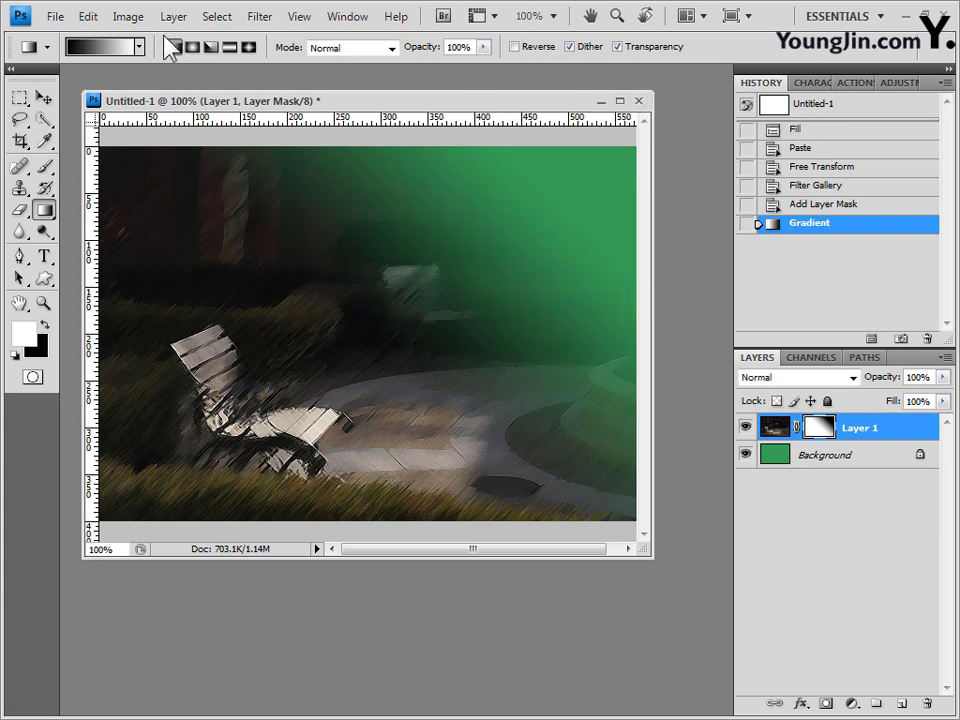
{"action": "left_click", "coordinate": [55, 16]}
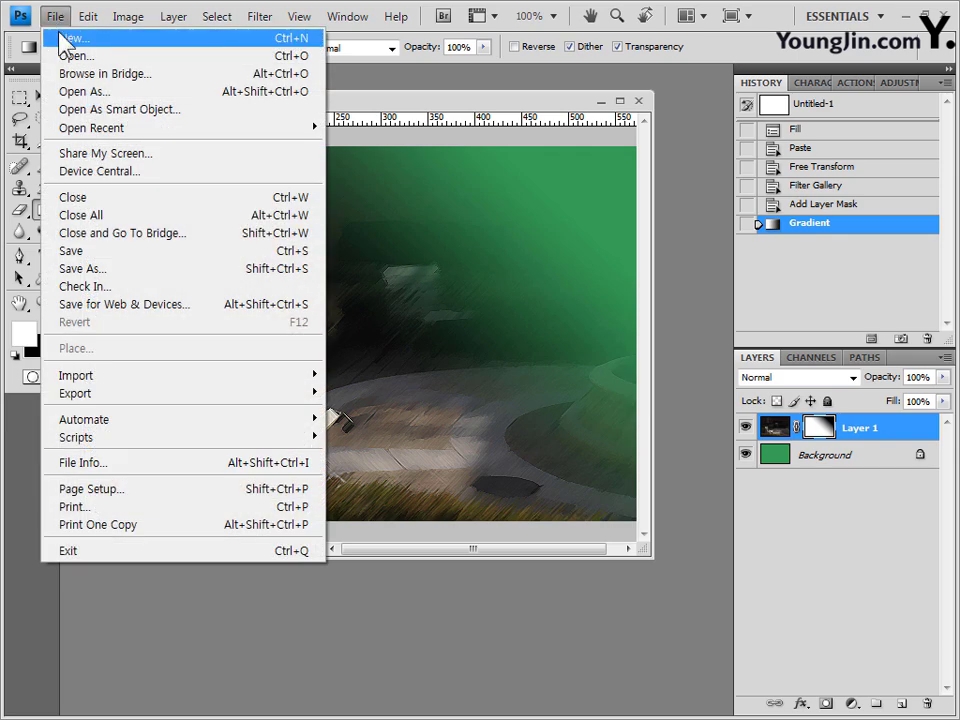
{"action": "left_click", "coordinate": [62, 38]}
{"action": "left_click_drag", "start_coordinate": [306, 322], "coordinate": [201, 332]}
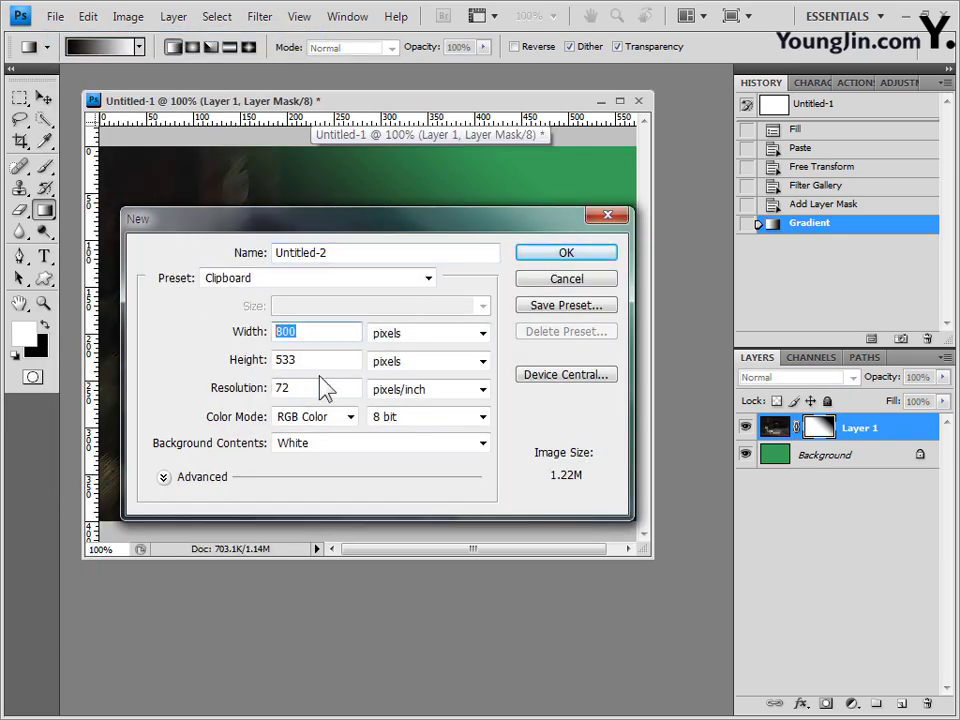
{"action": "type", "text": "600"}
{"action": "key", "text": "Tab"}
{"action": "type", "text": "400"}
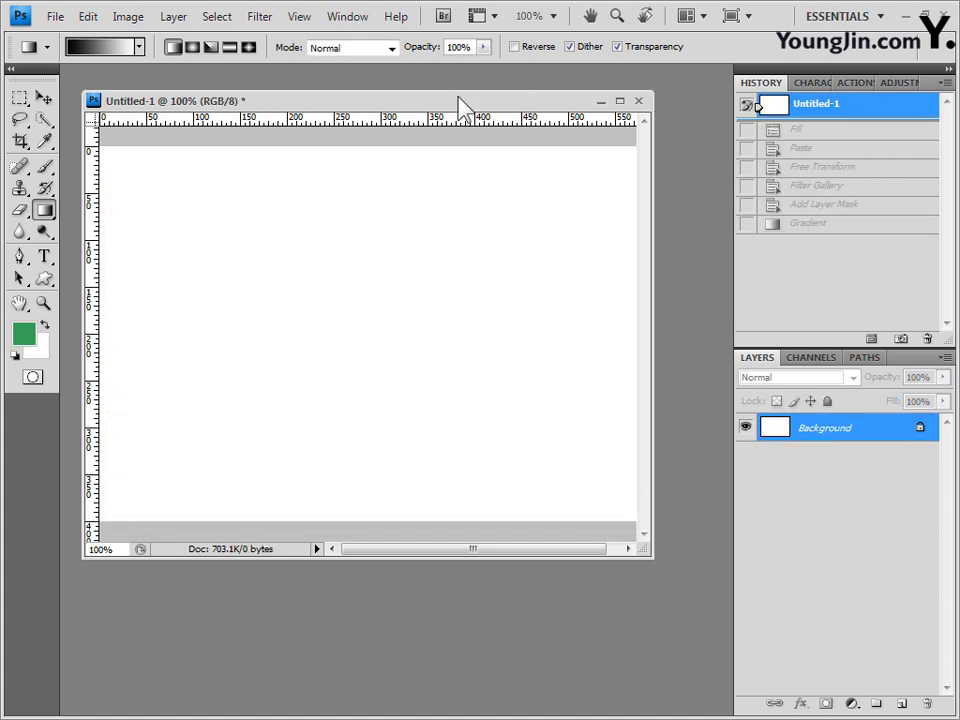
Enlarge the document window to fit the blank canvas and fill the Background layer with the foreground color #3399ff
{"action": "left_click_drag", "start_coordinate": [654, 561], "coordinate": [686, 525]}
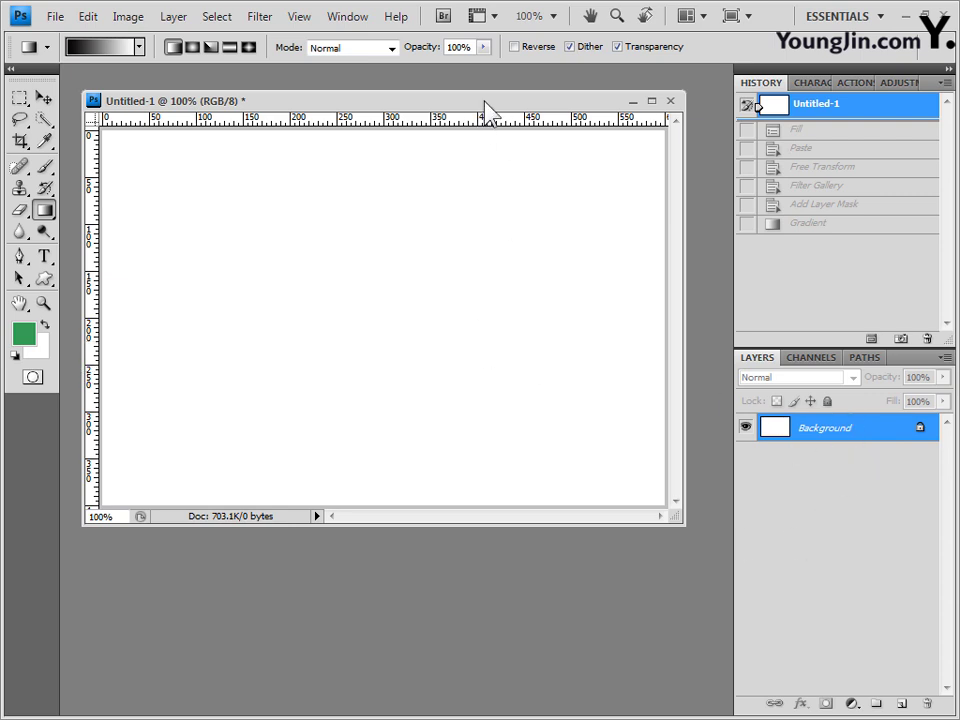
{"action": "left_click", "coordinate": [25, 336]}
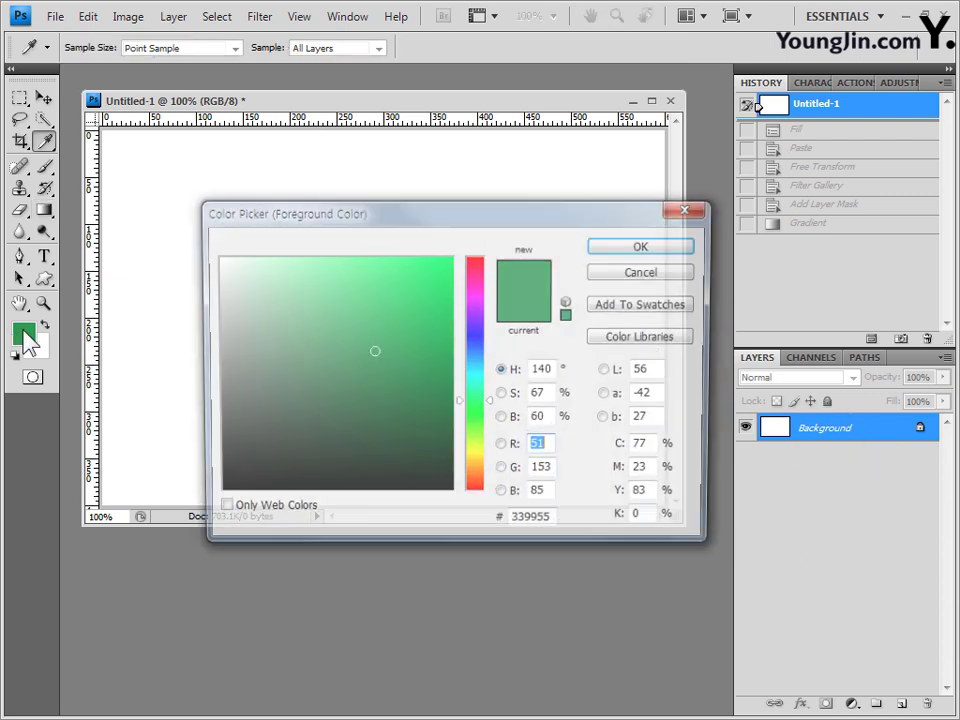
{"action": "left_click_drag", "start_coordinate": [553, 524], "coordinate": [508, 524]}
{"action": "type", "text": "3399ff"}
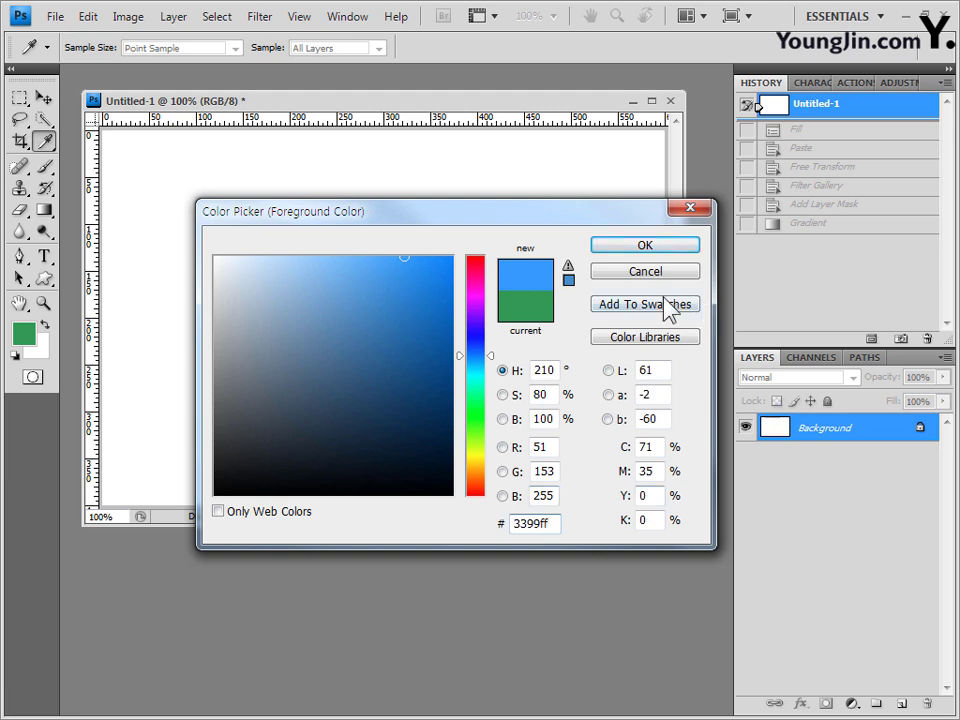
{"action": "left_click", "coordinate": [672, 244]}
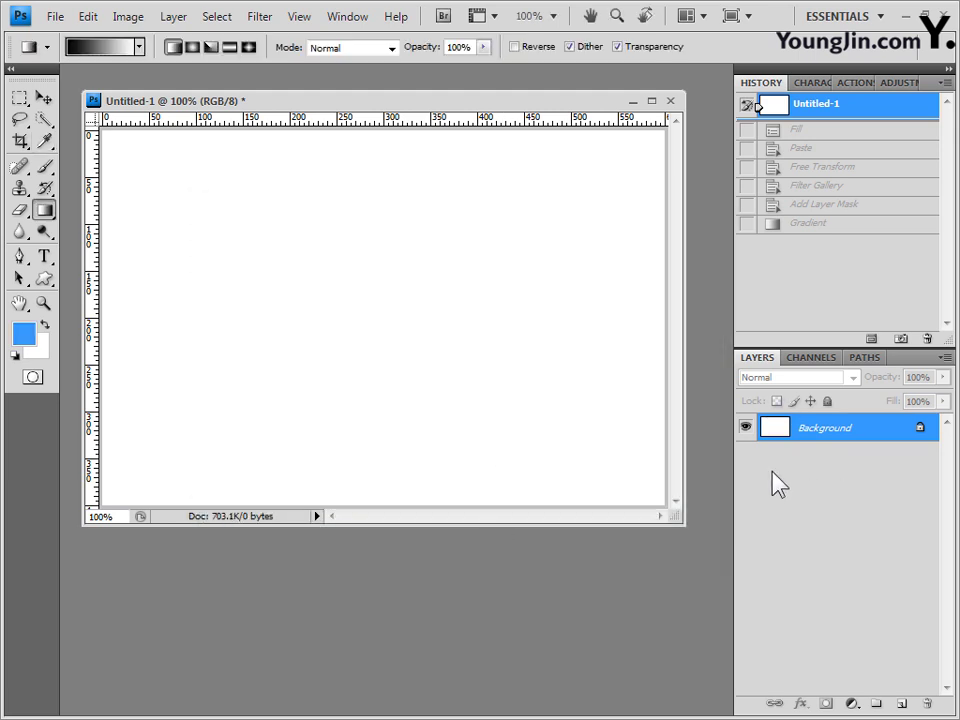
{"action": "key", "text": "alt+BackSpace"}
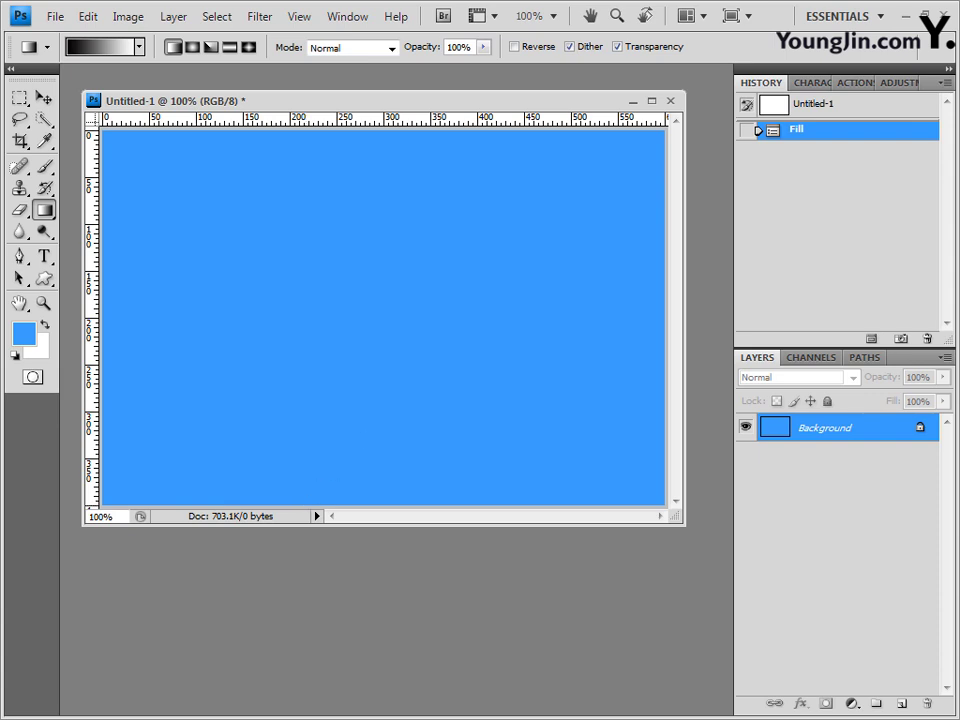
Switch to the File Explorer folder of practice images and open 배경합성-3.jpg in Photoshop
{"action": "key", "text": "alt+Tab"}
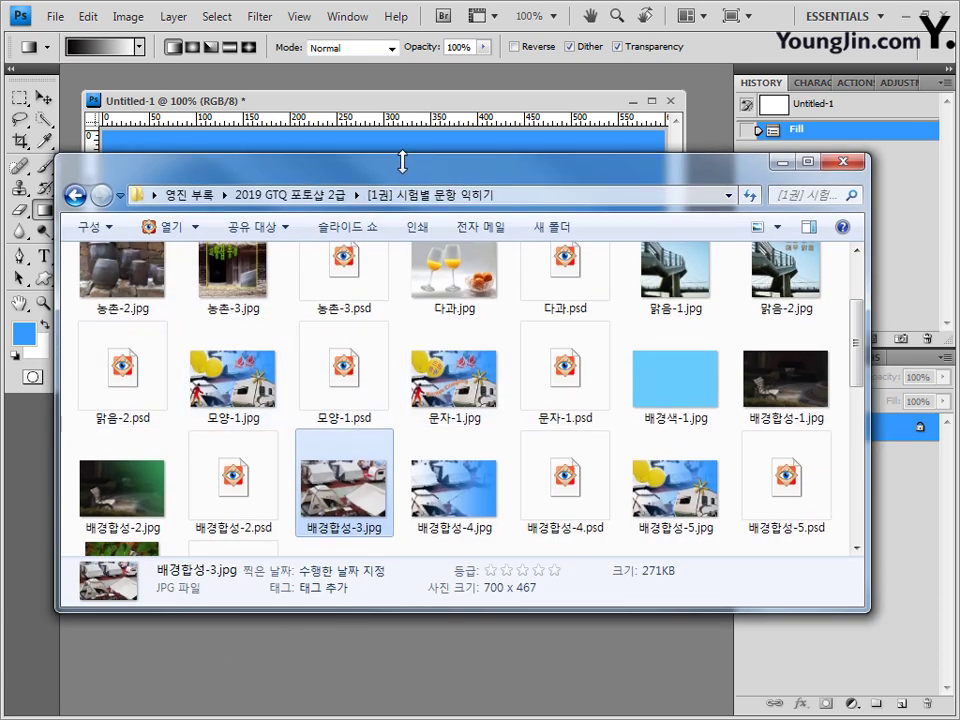
{"action": "left_click_drag", "start_coordinate": [403, 161], "coordinate": [397, 172]}
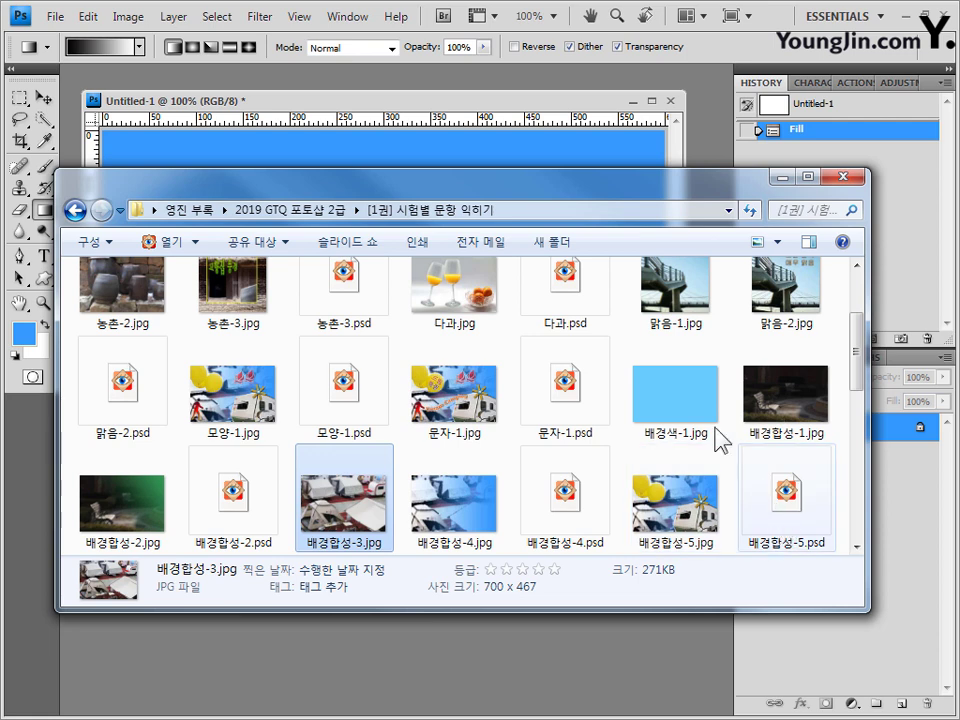
{"action": "left_click_drag", "start_coordinate": [381, 477], "coordinate": [711, 47]}
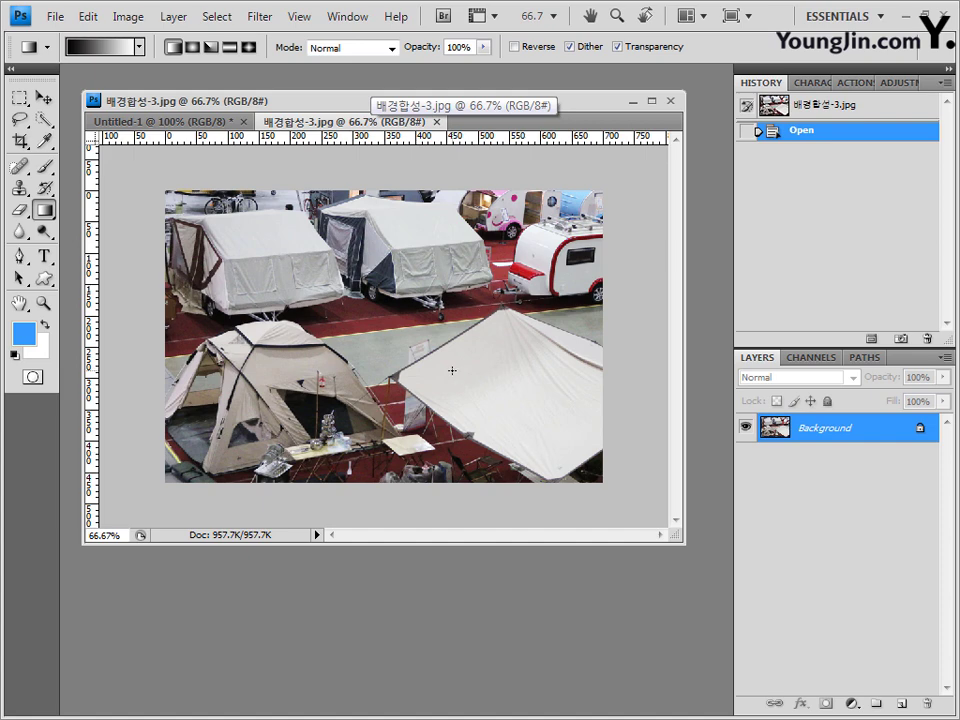
{"action": "key", "text": "ctrl+plus"}
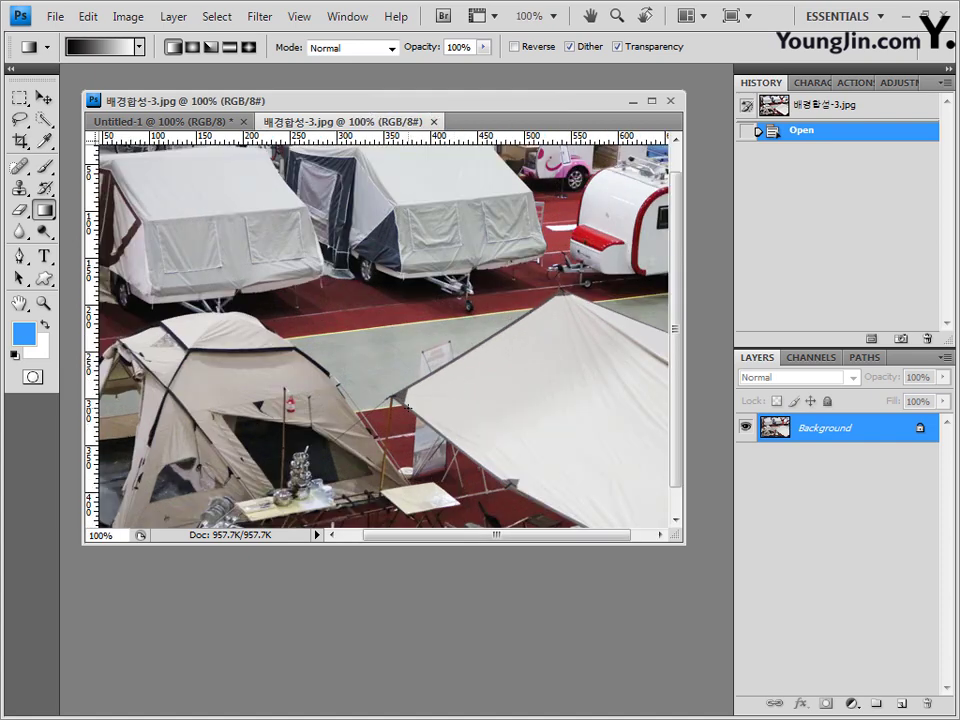
{"action": "key", "text": "ctrl+minus"}
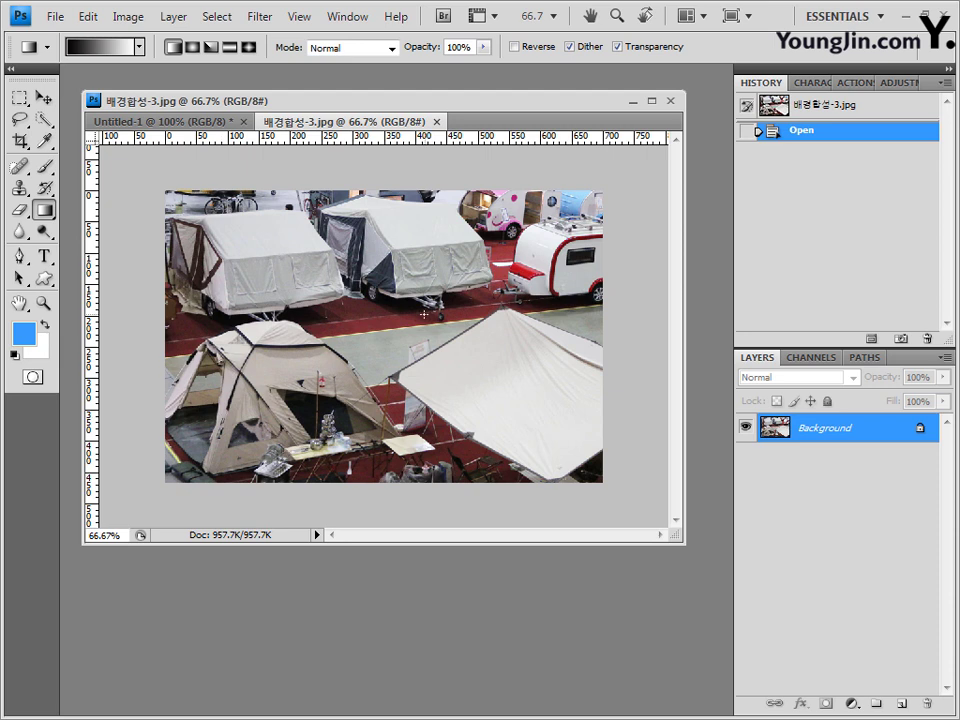
Copy the whole 배경합성-3.jpg photo, close its document and paste it as a layer into Untitled-1
{"action": "key", "text": "ctrl+a"}
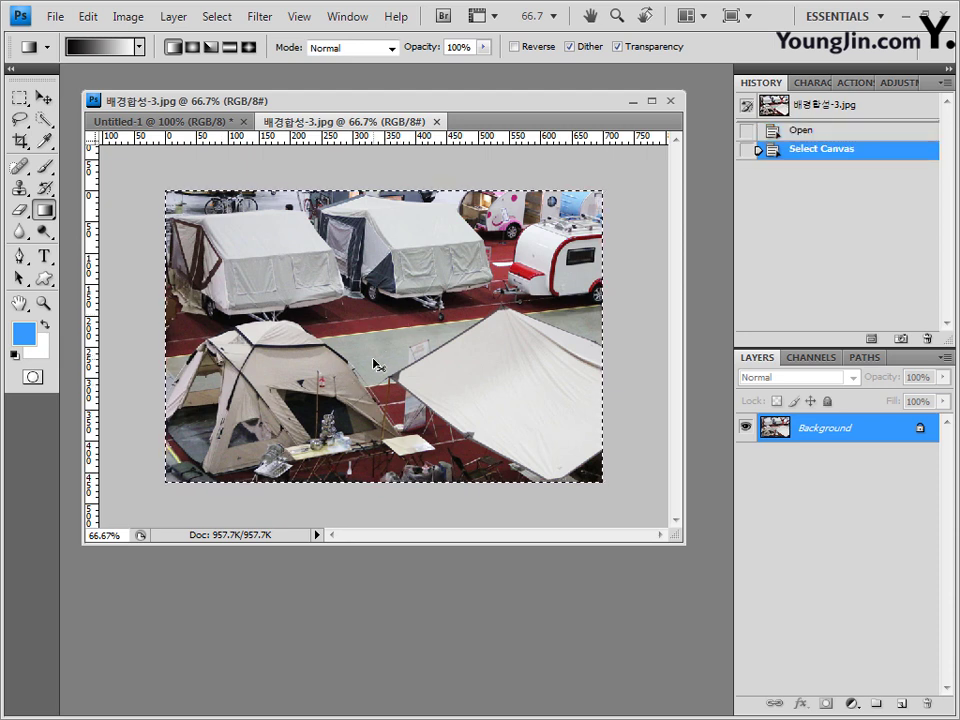
{"action": "left_click", "coordinate": [437, 121]}
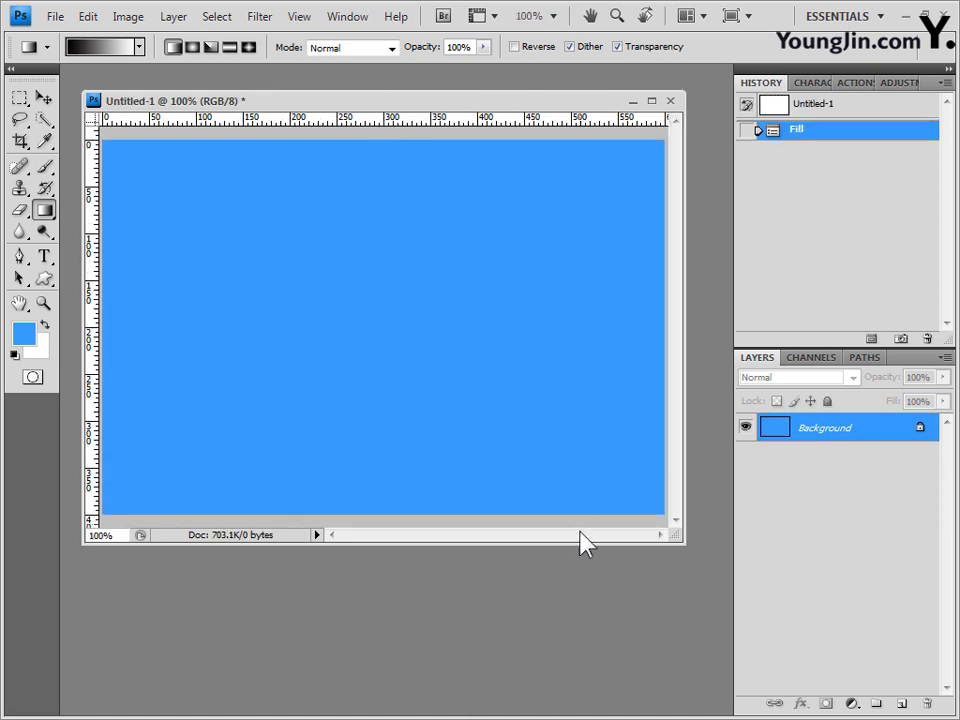
{"action": "key", "text": "ctrl+v"}
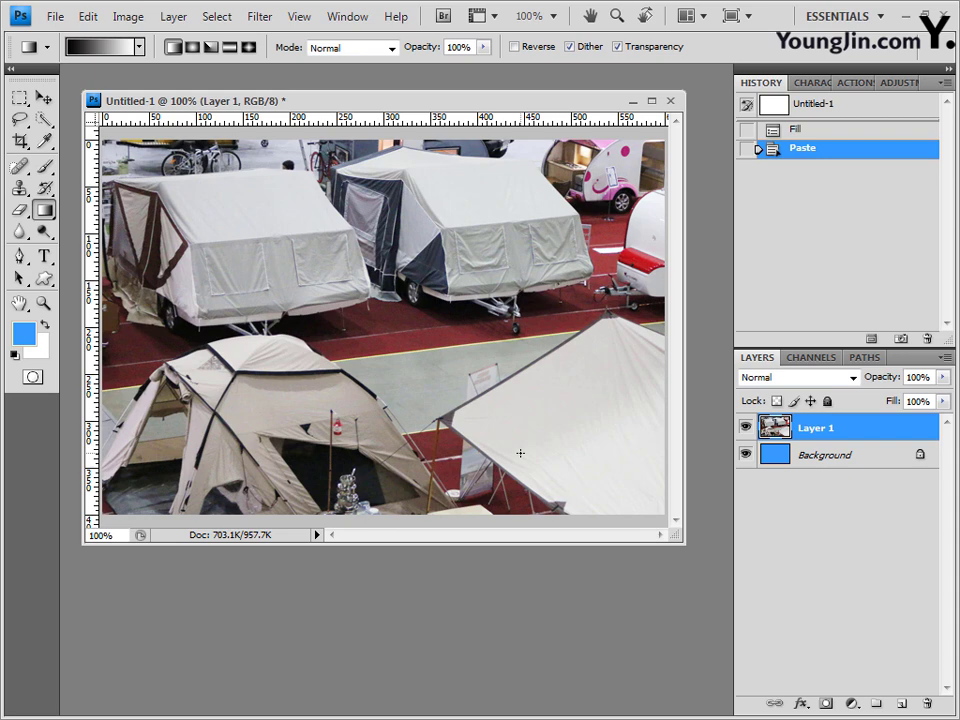
Shift Layer 1's photo 100 px to the left with Free Transform and apply the transformation
{"action": "key", "text": "ctrl+t"}
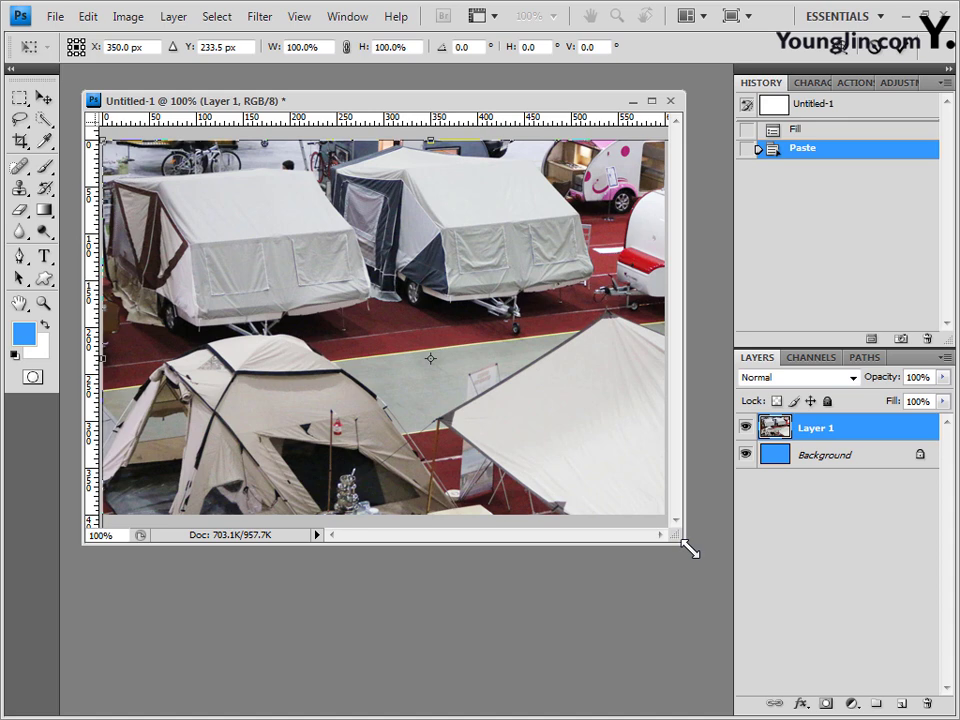
{"action": "key", "text": "shift+Left"}
{"action": "key", "text": "shift+Left"}
{"action": "key", "text": "shift+Left"}
{"action": "key", "text": "shift+Left"}
{"action": "key", "text": "shift+Left"}
{"action": "key", "text": "shift+Left"}
{"action": "key", "text": "shift+Left"}
{"action": "key", "text": "shift+Left"}
{"action": "key", "text": "shift+Left"}
{"action": "key", "text": "shift+Left"}
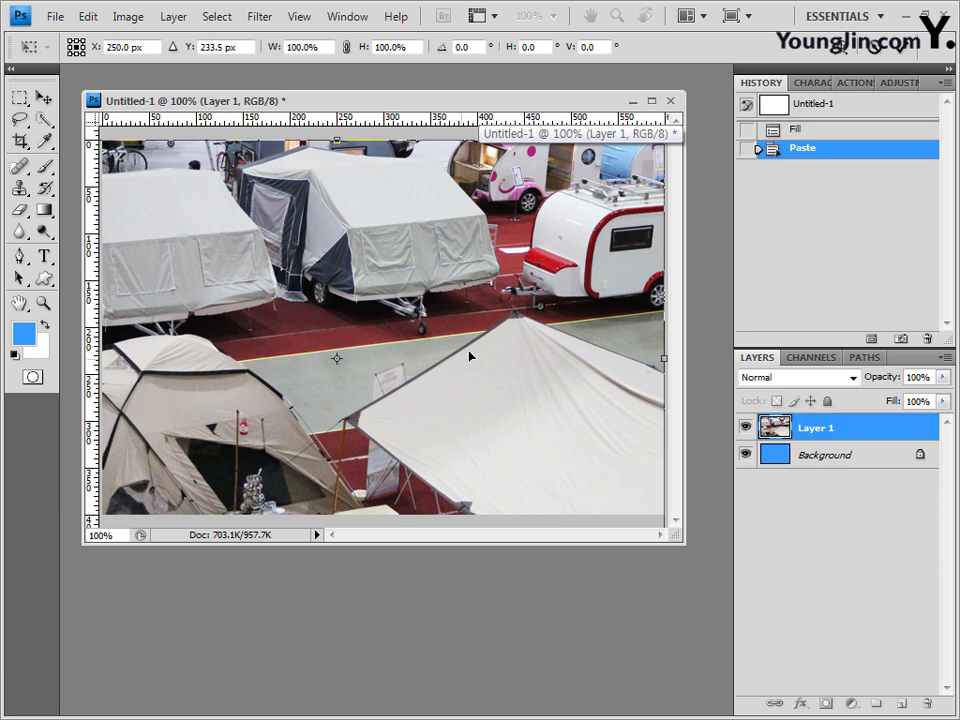
{"action": "key", "text": "Return"}
{"action": "key", "text": "g"}
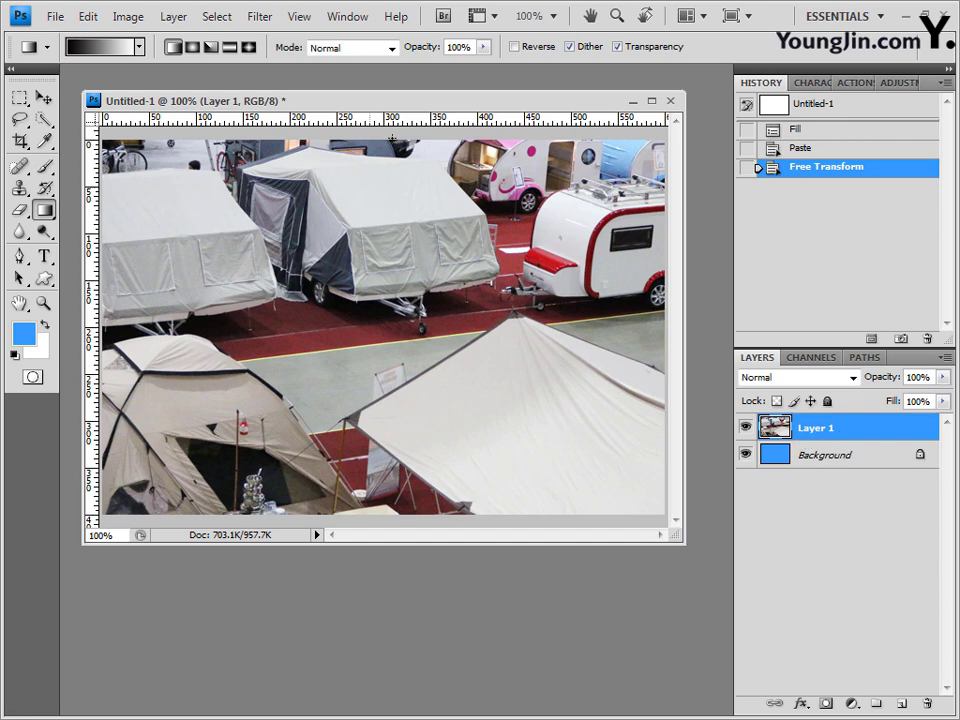
Apply the Water Paper sketch filter to Layer 1 with Fiber Length 15, Brightness 60 and Contrast 80
{"action": "left_click", "coordinate": [266, 20]}
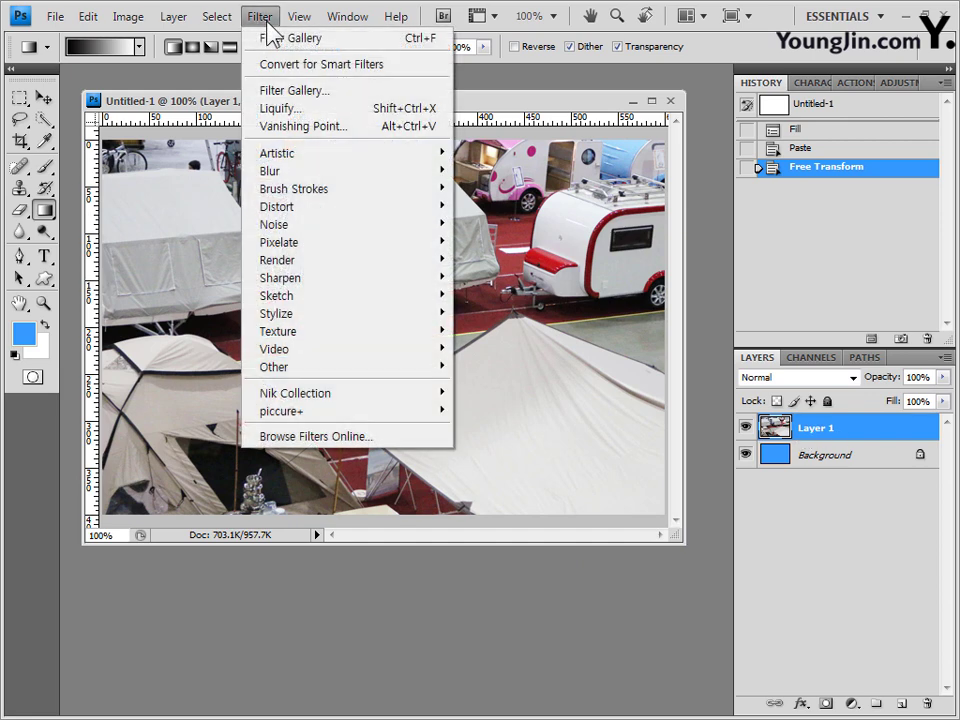
{"action": "mouse_move", "coordinate": [330, 296]}
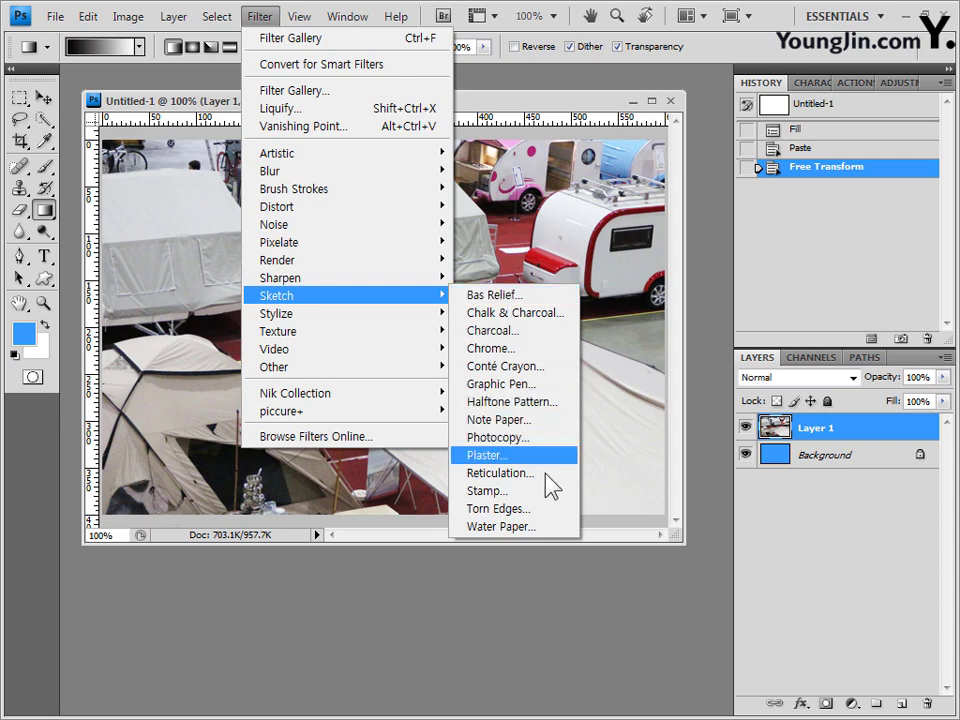
{"action": "key", "text": "Escape"}
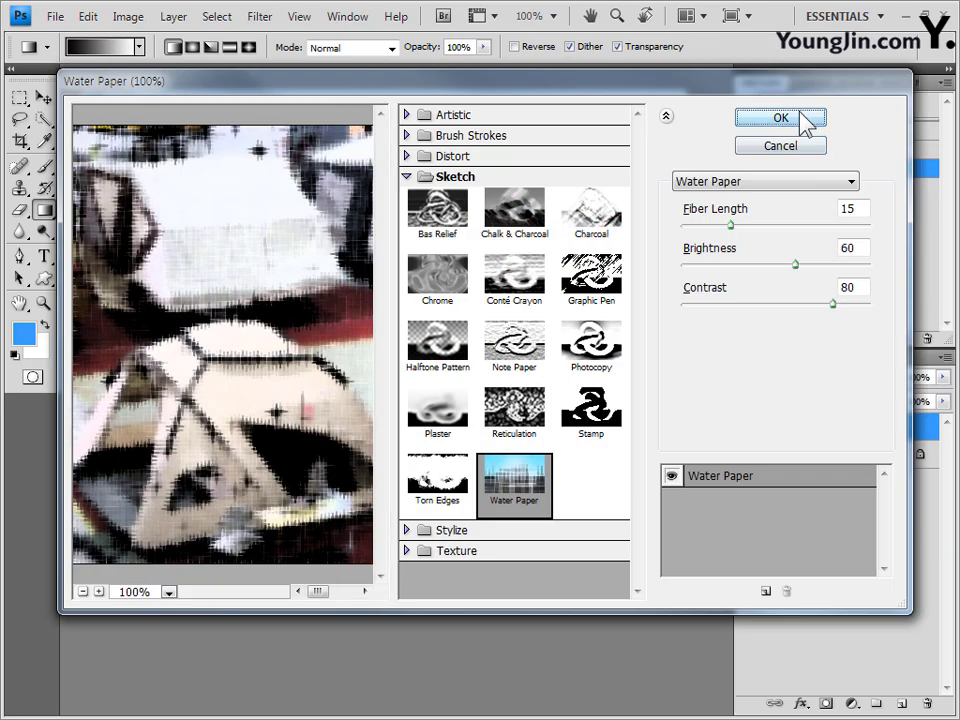
{"action": "left_click", "coordinate": [800, 118]}
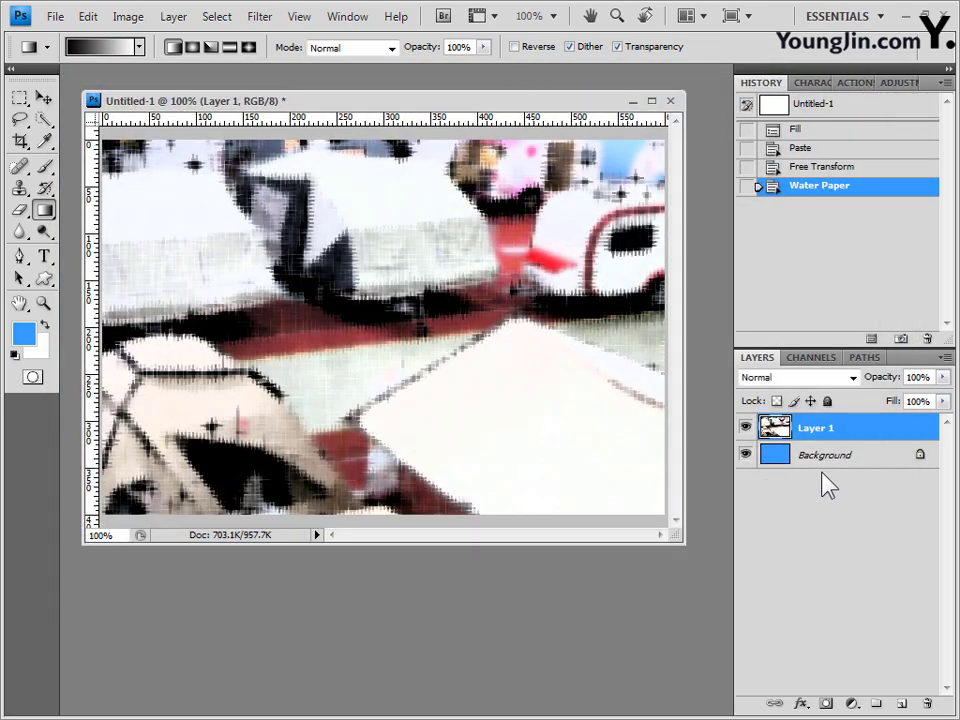
Add a layer mask to Layer 1 and draw a horizontal Black, White gradient on it from the photo's right edge to its left edge
{"action": "left_click", "coordinate": [826, 706]}
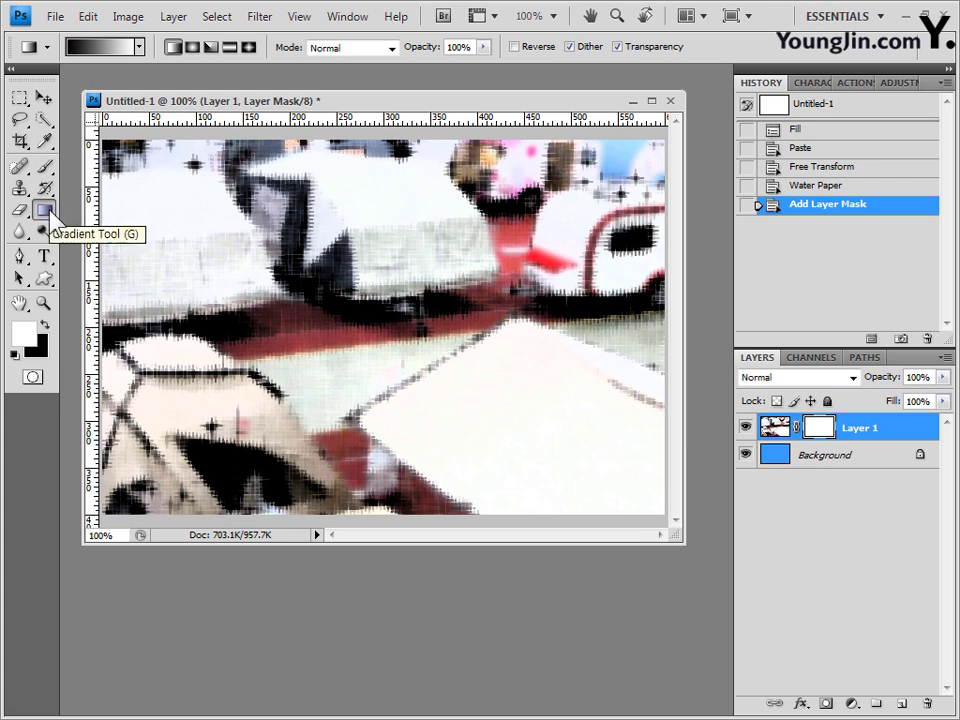
{"action": "left_click", "coordinate": [139, 47]}
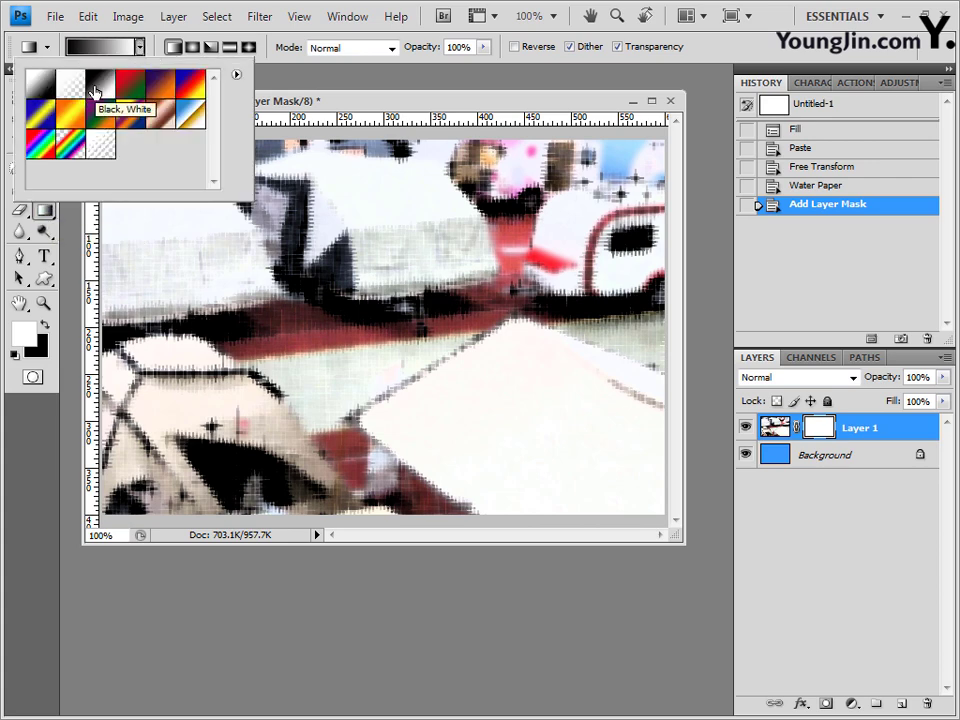
{"action": "left_click", "coordinate": [336, 104]}
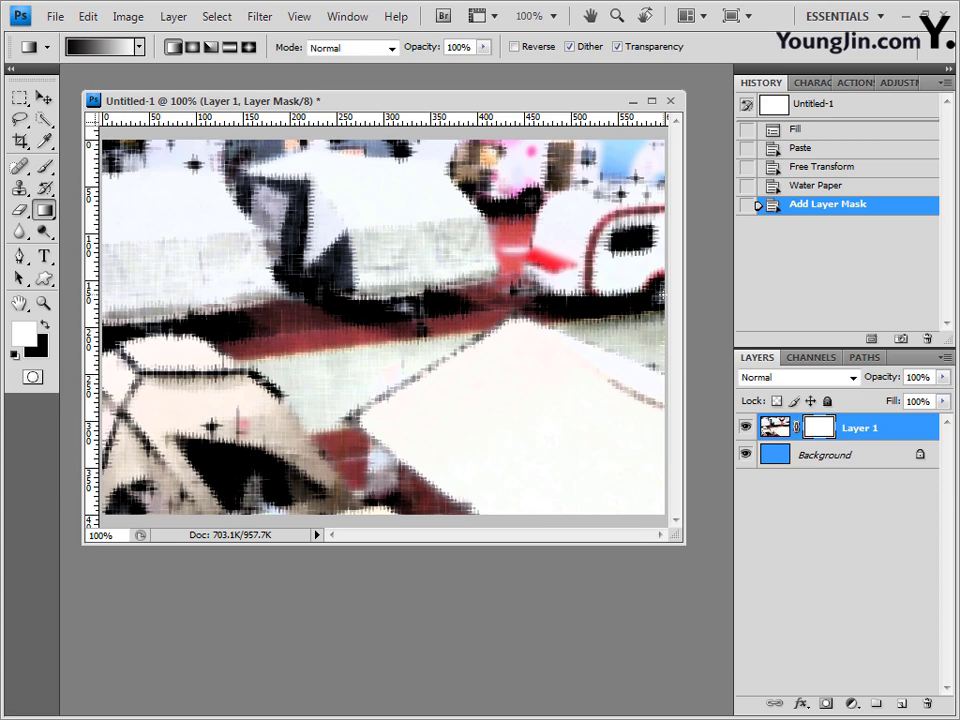
{"action": "left_click_drag", "start_coordinate": [660, 296], "coordinate": [103, 296]}
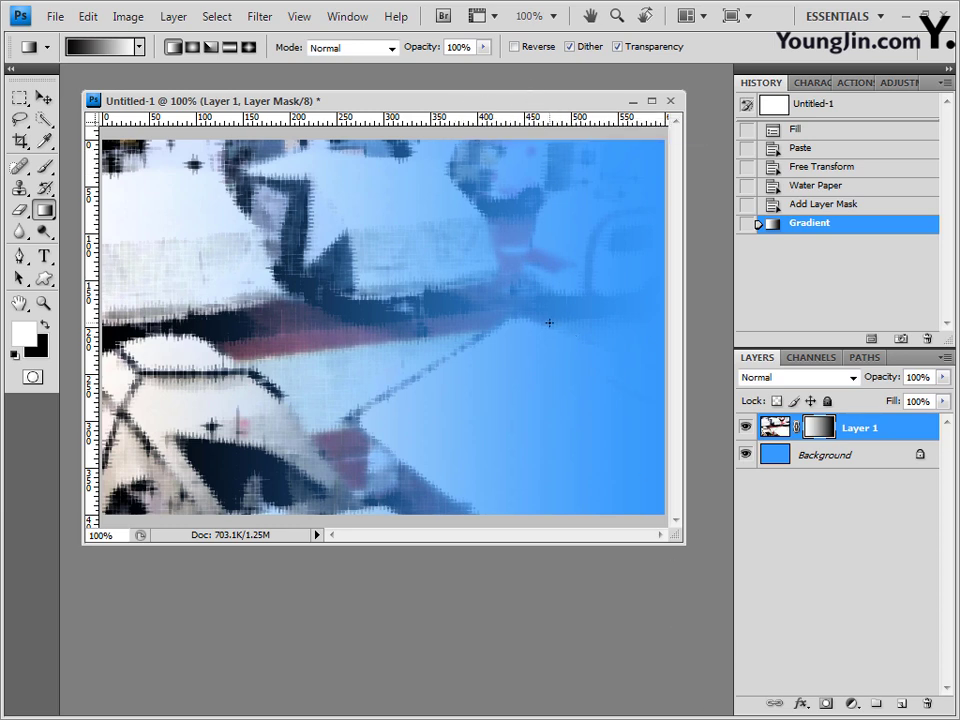
{"action": "key", "text": "alt+Tab"}
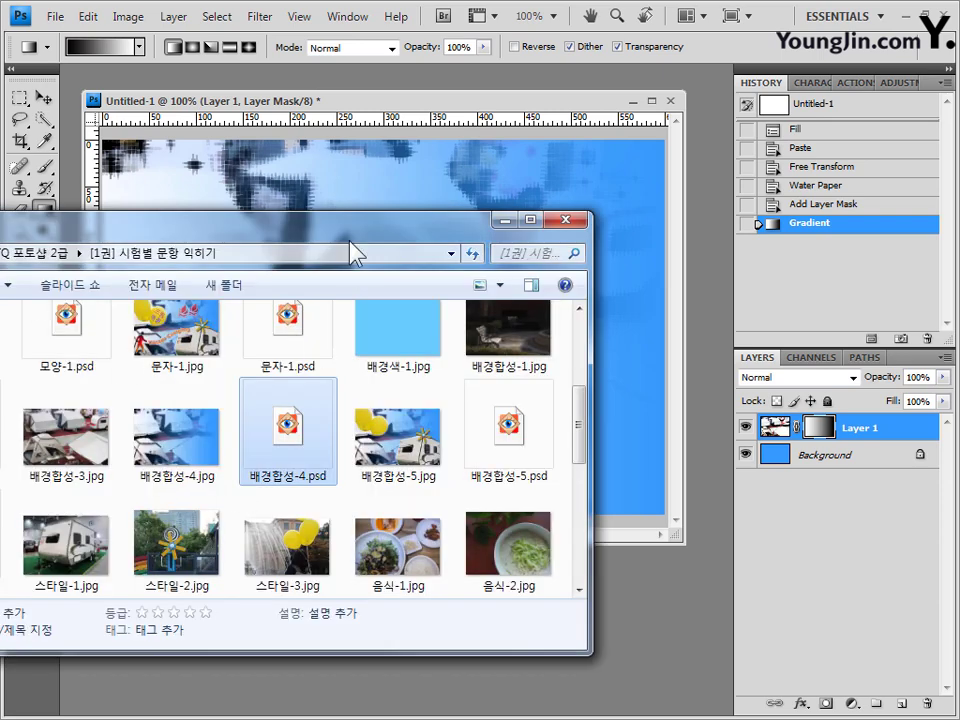
{"action": "left_click_drag", "start_coordinate": [340, 232], "coordinate": [354, 228]}
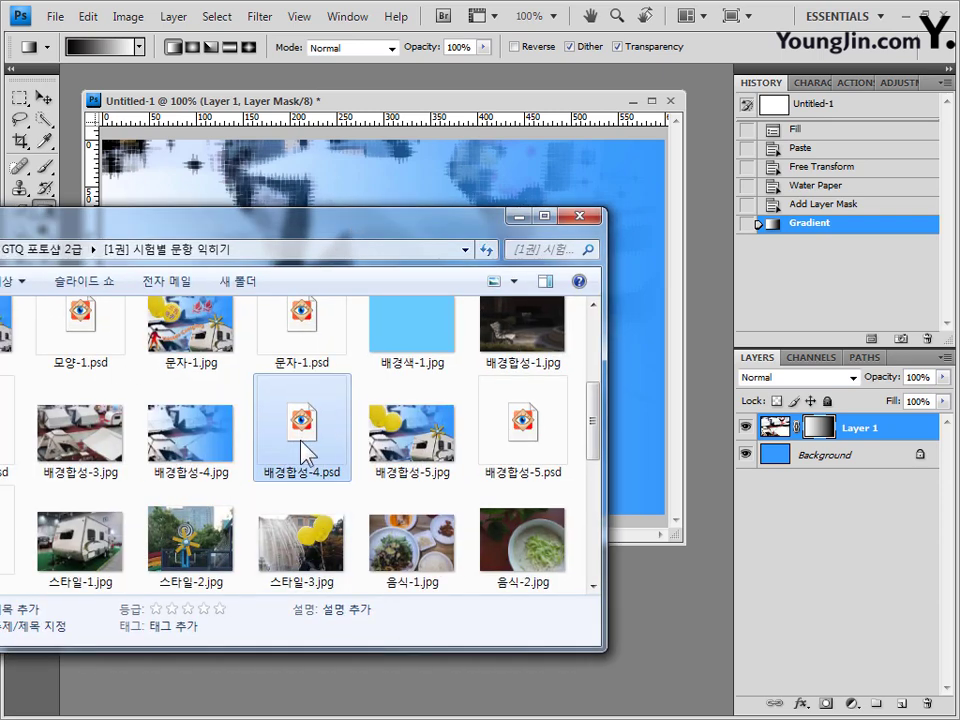
{"action": "left_click_drag", "start_coordinate": [303, 452], "coordinate": [726, 47]}
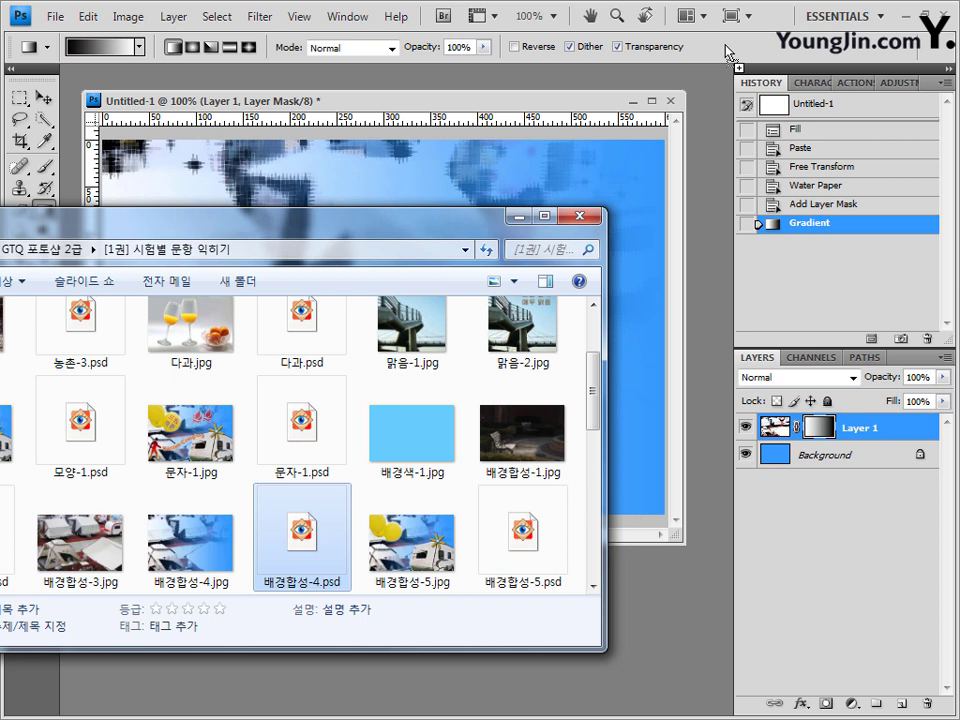
{"action": "mouse_move", "coordinate": [726, 52]}
{"action": "left_mouse_down"}
{"action": "mouse_move", "coordinate": [722, 90]}
{"action": "mouse_move", "coordinate": [711, 39]}
{"action": "mouse_move", "coordinate": [715, 103]}
{"action": "mouse_move", "coordinate": [714, 58]}
{"action": "left_mouse_up"}
{"action": "left_click_drag", "start_coordinate": [714, 47], "coordinate": [321, 575]}
{"action": "left_click", "coordinate": [368, 103]}
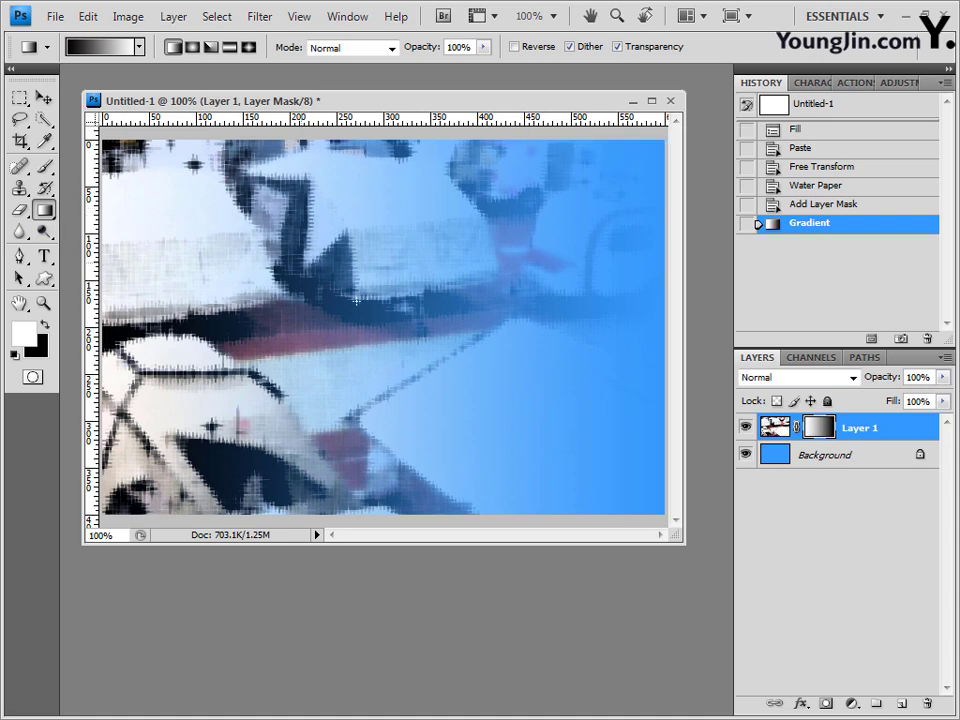
Open 배경합성-4.psd from the Explorer folder in Photoshop and float it in its own window
{"action": "key", "text": "alt+Tab"}
{"action": "left_click_drag", "start_coordinate": [296, 500], "coordinate": [715, 145]}
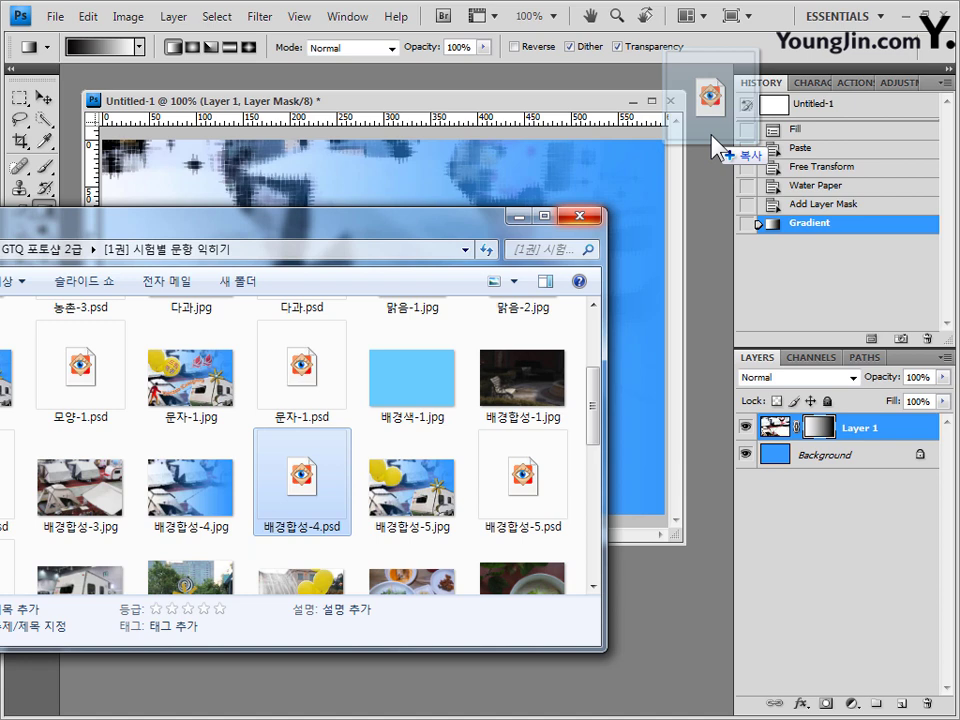
{"action": "left_click_drag", "start_coordinate": [712, 137], "coordinate": [714, 150]}
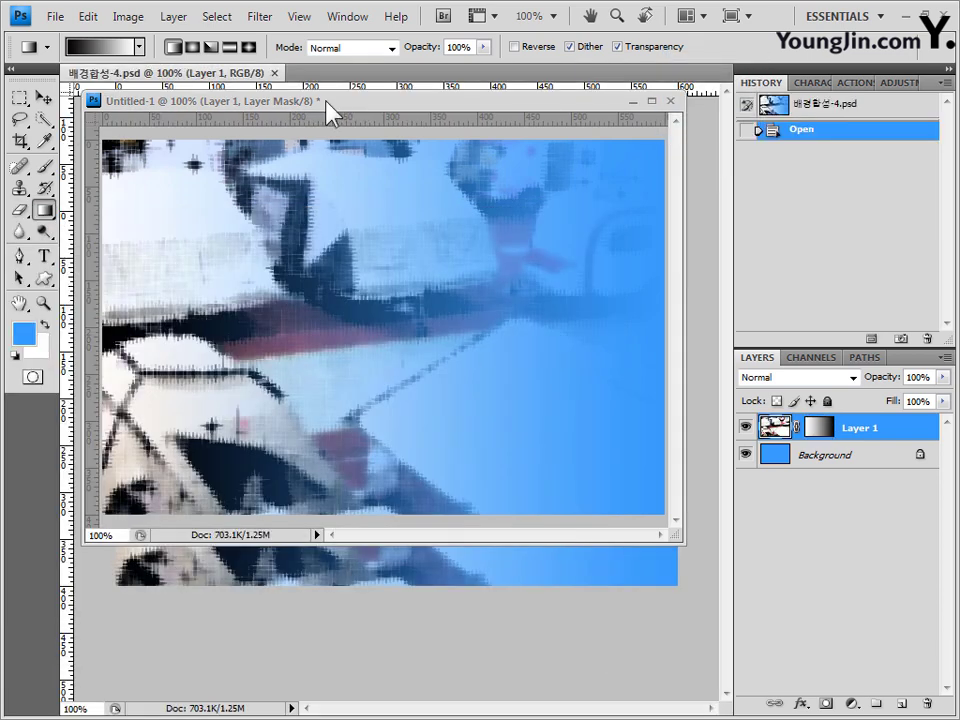
{"action": "left_click", "coordinate": [221, 105]}
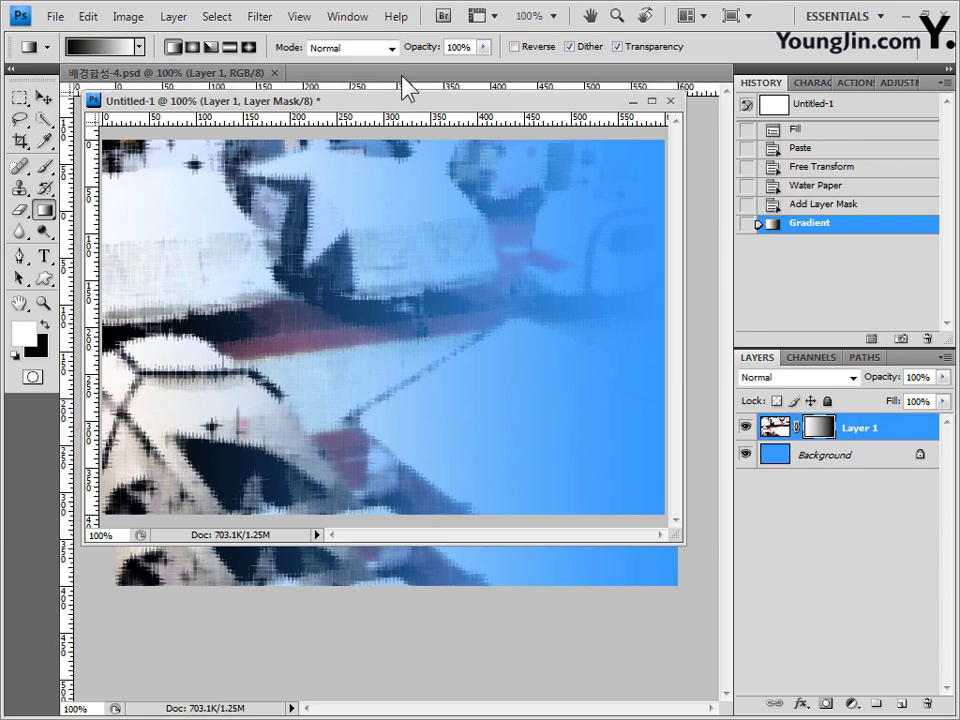
{"action": "left_click_drag", "start_coordinate": [403, 86], "coordinate": [424, 195]}
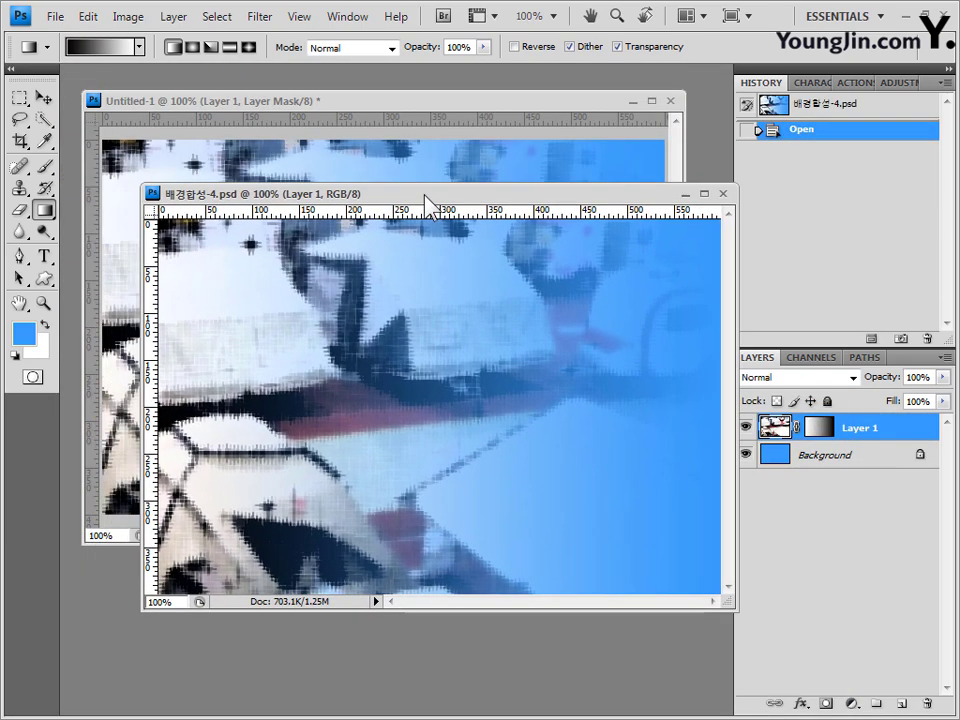
Close the Untitled-1 document without saving and move the 배경합성-4.psd window to the workspace's upper area
{"action": "left_click", "coordinate": [424, 107]}
{"action": "left_click", "coordinate": [724, 386]}
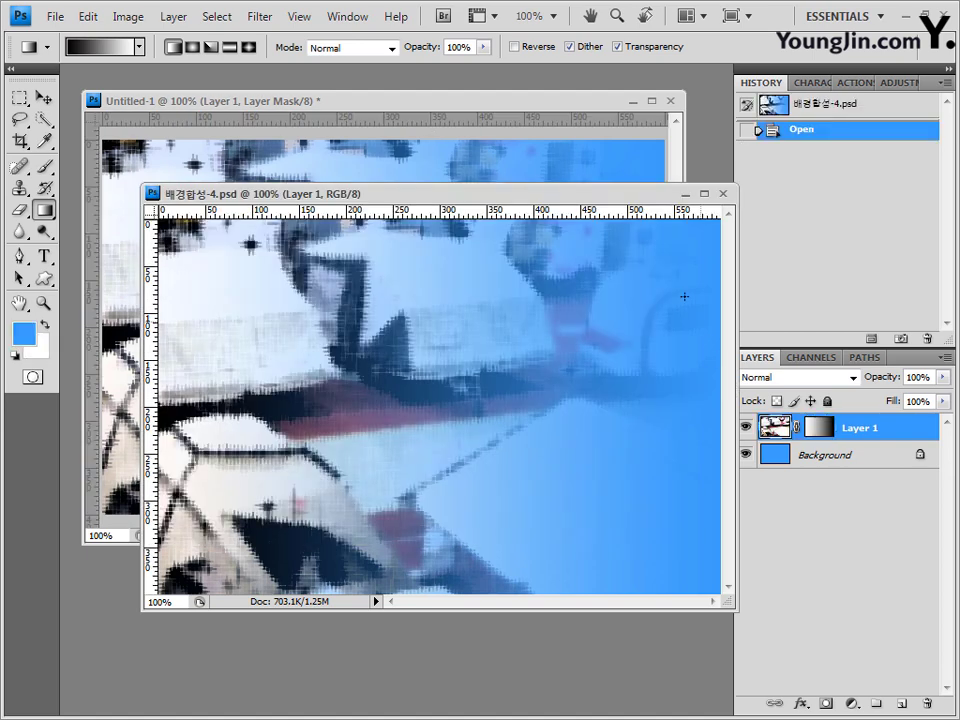
{"action": "left_click", "coordinate": [606, 101]}
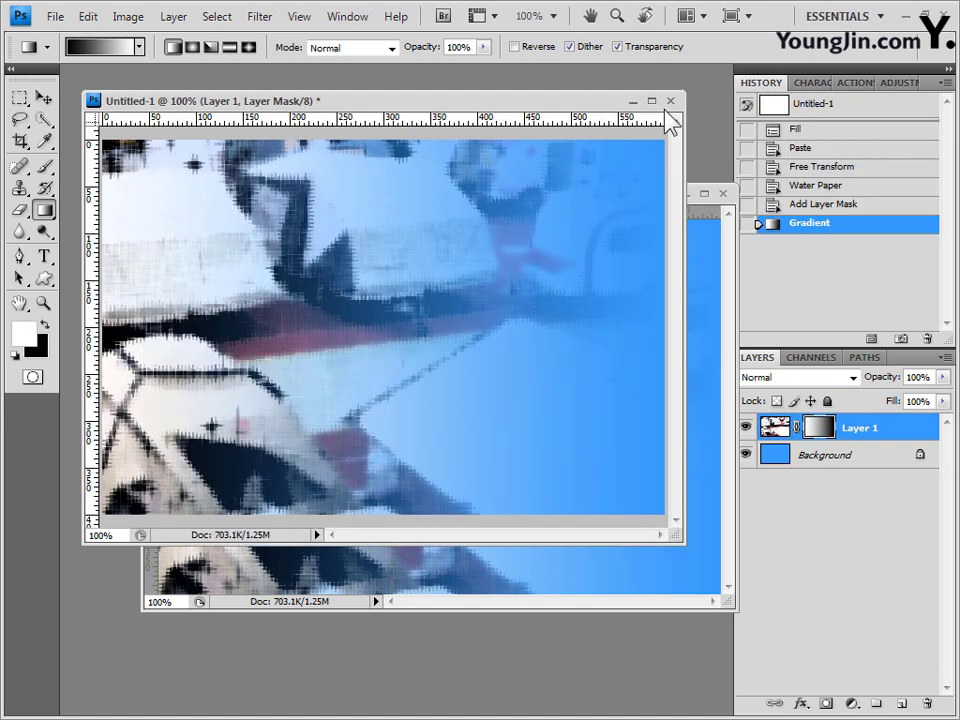
{"action": "left_click", "coordinate": [670, 101]}
{"action": "left_click", "coordinate": [496, 289]}
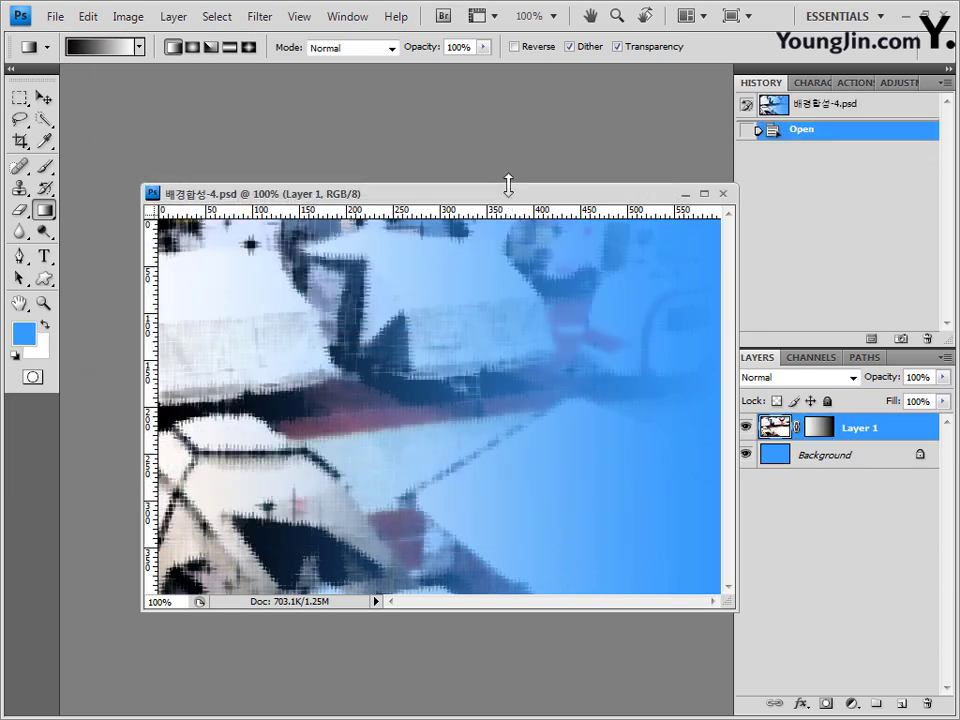
{"action": "left_click_drag", "start_coordinate": [501, 195], "coordinate": [446, 96]}
Open 스타일-1.jpg from the Explorer folder and set the Quick Selection tool to add to the selection with a 20 px brush
{"action": "key", "text": "alt+Tab"}
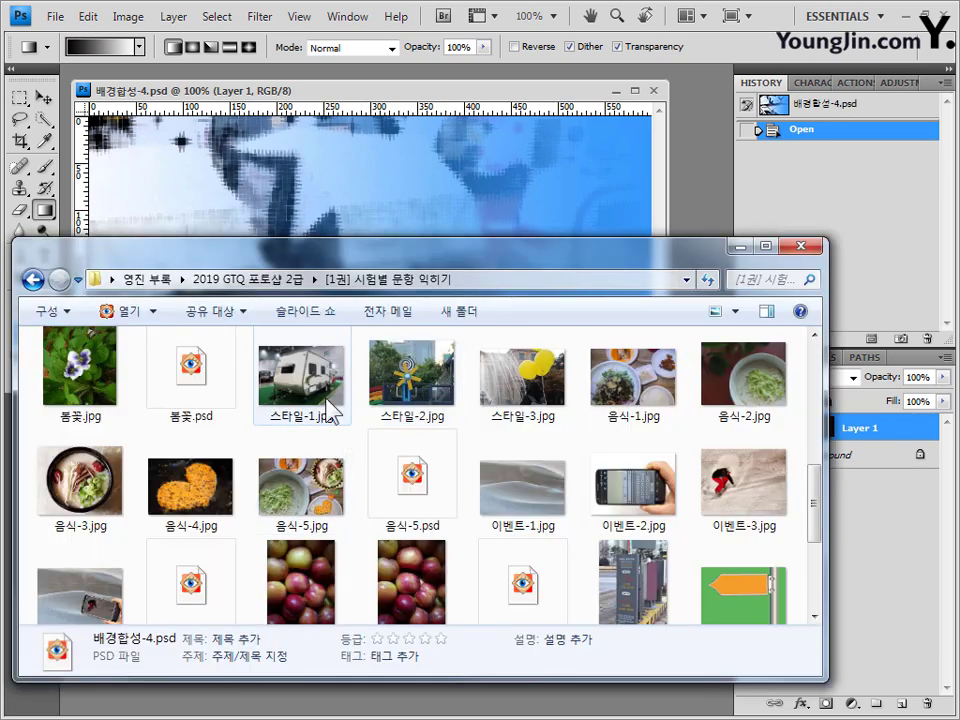
{"action": "left_click_drag", "start_coordinate": [330, 400], "coordinate": [573, 156]}
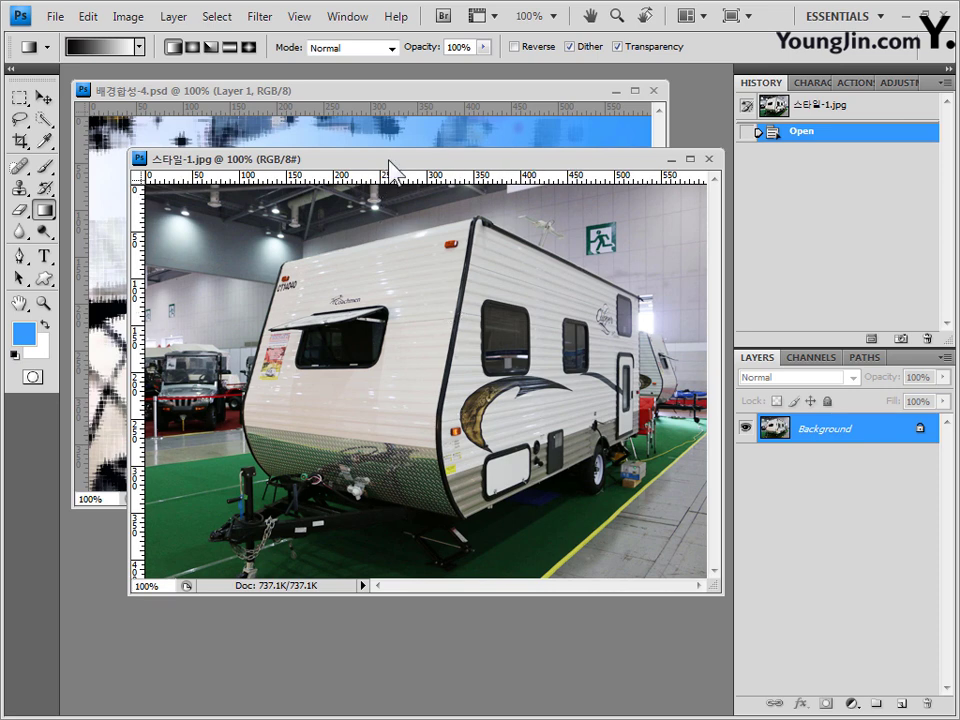
{"action": "left_click", "coordinate": [43, 120]}
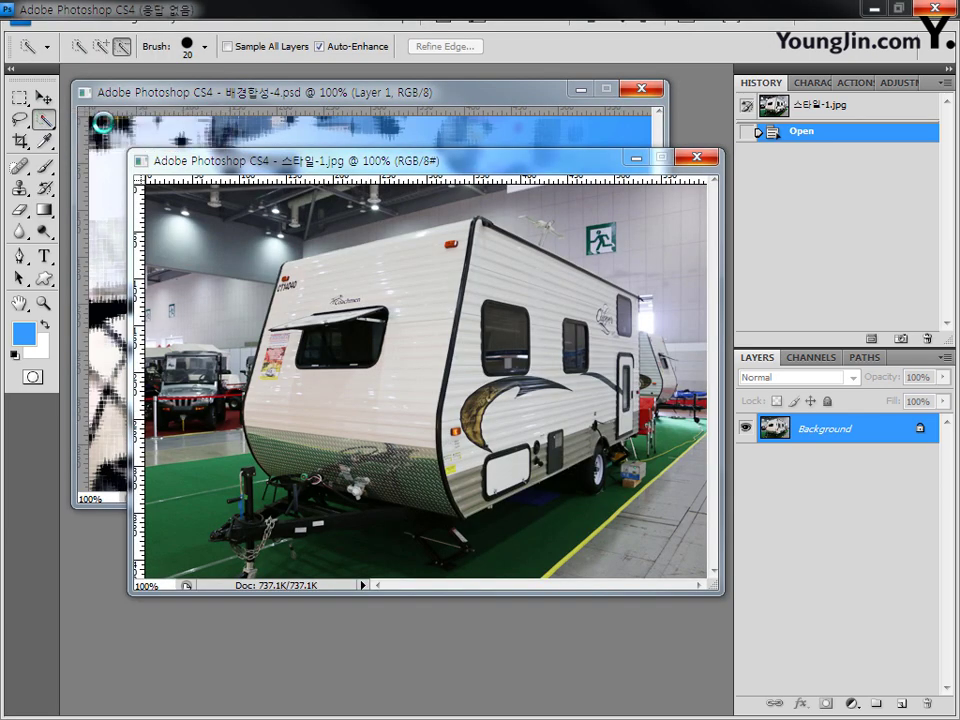
{"action": "left_click", "coordinate": [43, 120]}
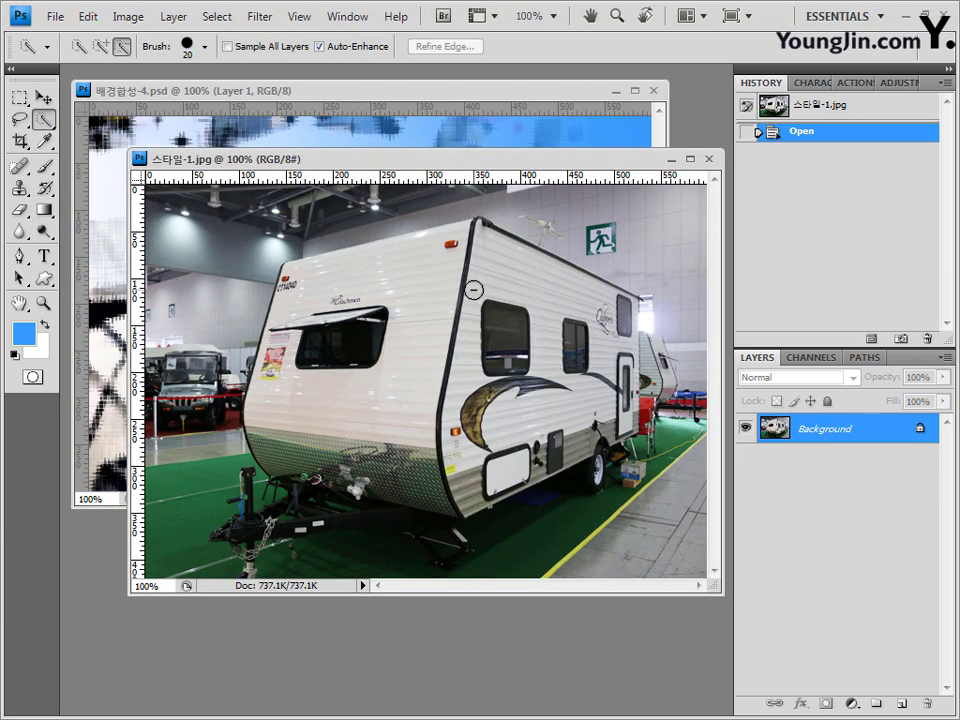
{"action": "left_click", "coordinate": [103, 47]}
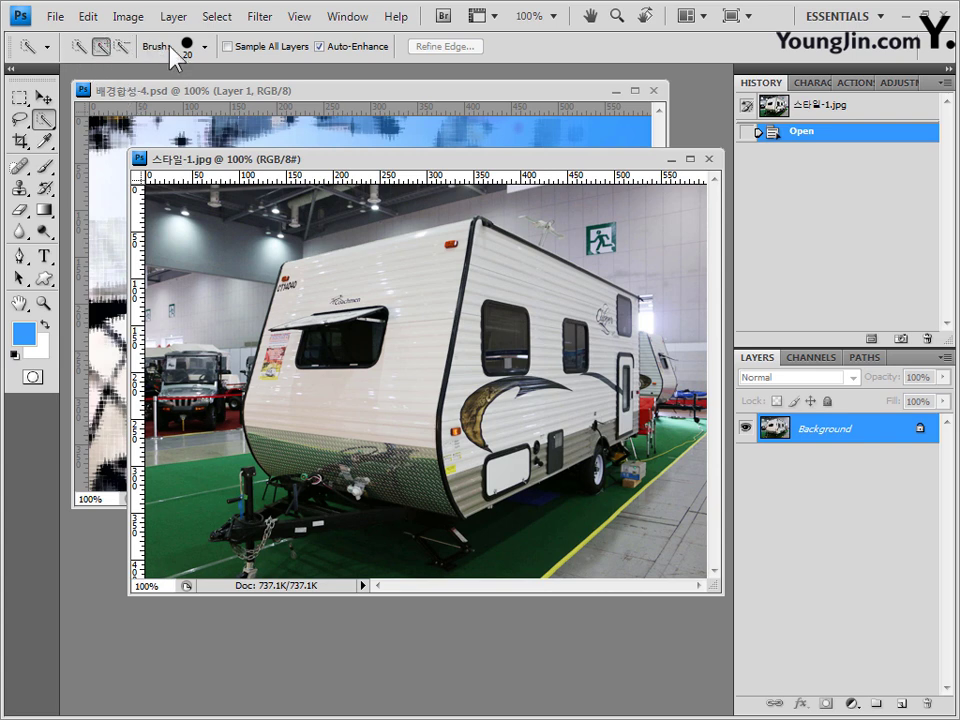
{"action": "left_click", "coordinate": [206, 48]}
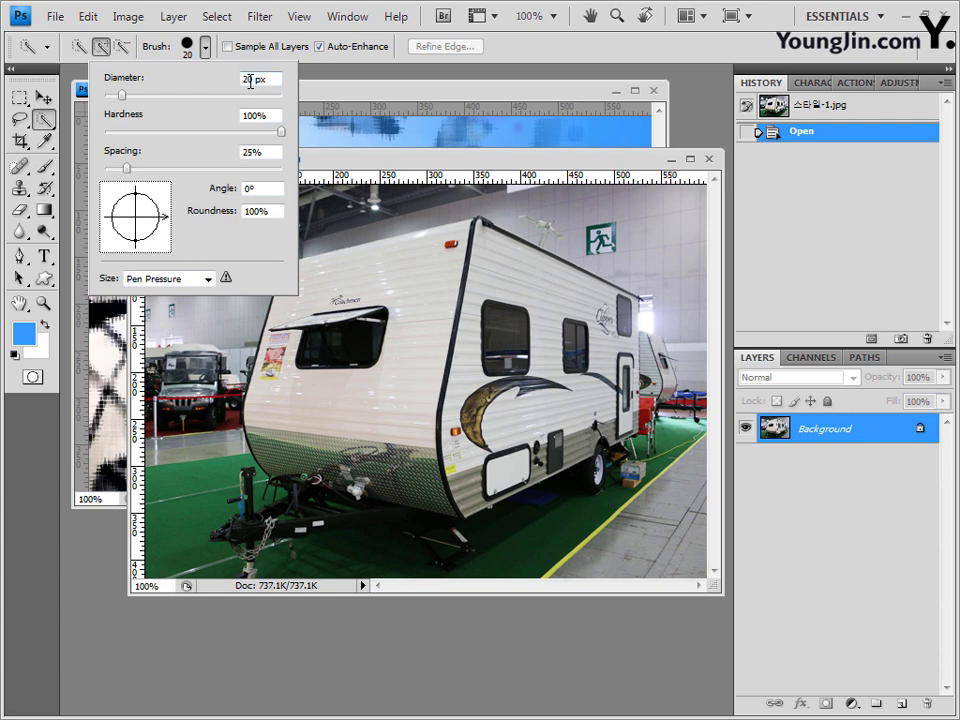
{"action": "left_click", "coordinate": [428, 157]}
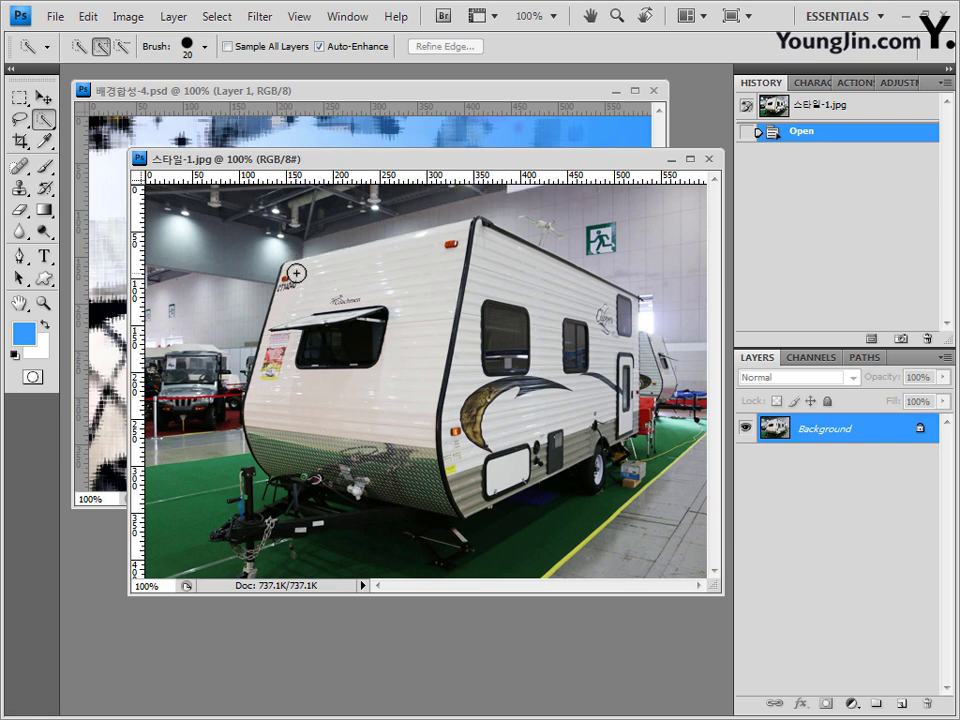
Select the white caravan in 스타일-1.jpg with Quick Selection strokes over its body, underside, wheel area and roof edge
{"action": "mouse_move", "coordinate": [296, 271]}
{"action": "left_mouse_down"}
{"action": "mouse_move", "coordinate": [279, 343]}
{"action": "mouse_move", "coordinate": [287, 440]}
{"action": "mouse_move", "coordinate": [469, 470]}
{"action": "mouse_move", "coordinate": [455, 330]}
{"action": "mouse_move", "coordinate": [484, 261]}
{"action": "mouse_move", "coordinate": [536, 259]}
{"action": "mouse_move", "coordinate": [576, 317]}
{"action": "mouse_move", "coordinate": [605, 410]}
{"action": "mouse_move", "coordinate": [596, 440]}
{"action": "mouse_move", "coordinate": [512, 466]}
{"action": "left_mouse_up"}
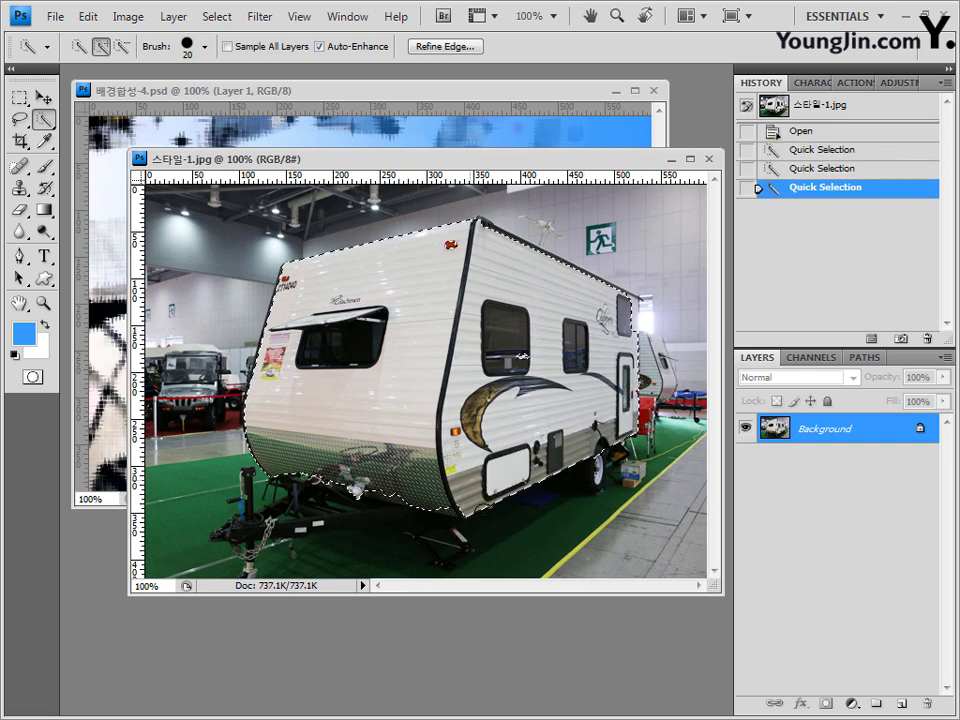
{"action": "left_click_drag", "start_coordinate": [553, 519], "coordinate": [549, 512]}
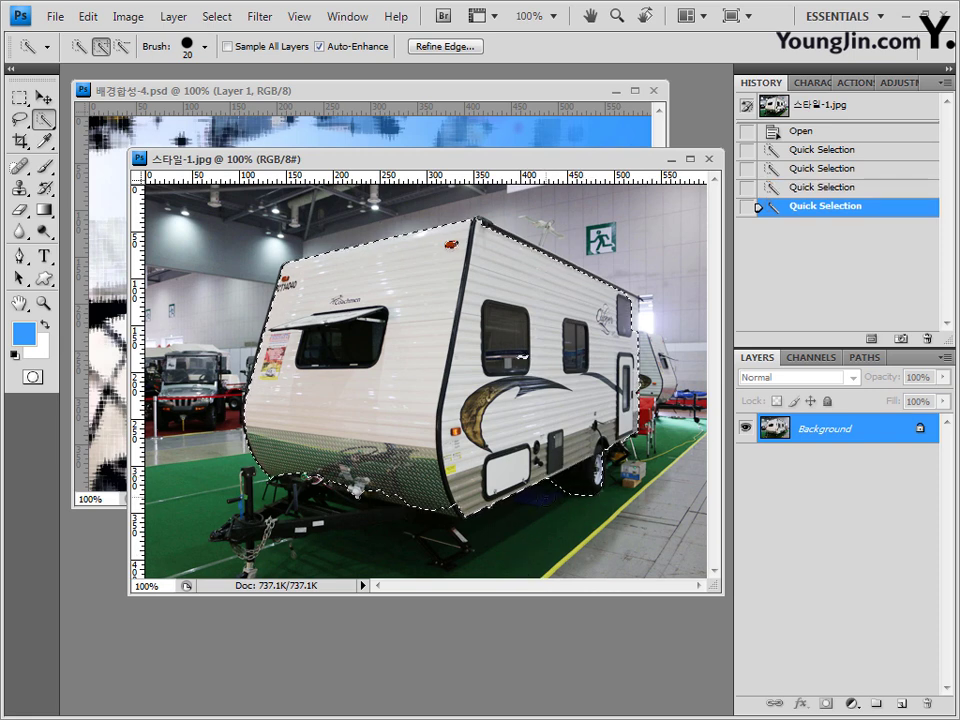
{"action": "left_click_drag", "start_coordinate": [520, 492], "coordinate": [528, 500]}
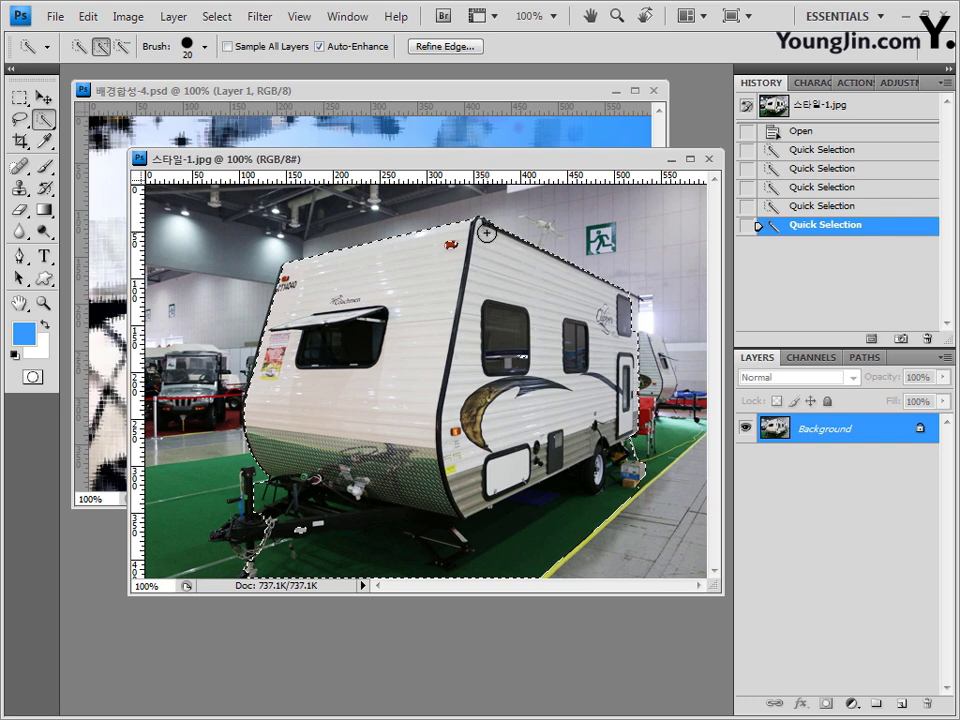
{"action": "left_click_drag", "start_coordinate": [486, 232], "coordinate": [628, 309]}
{"action": "left_click", "coordinate": [628, 306]}
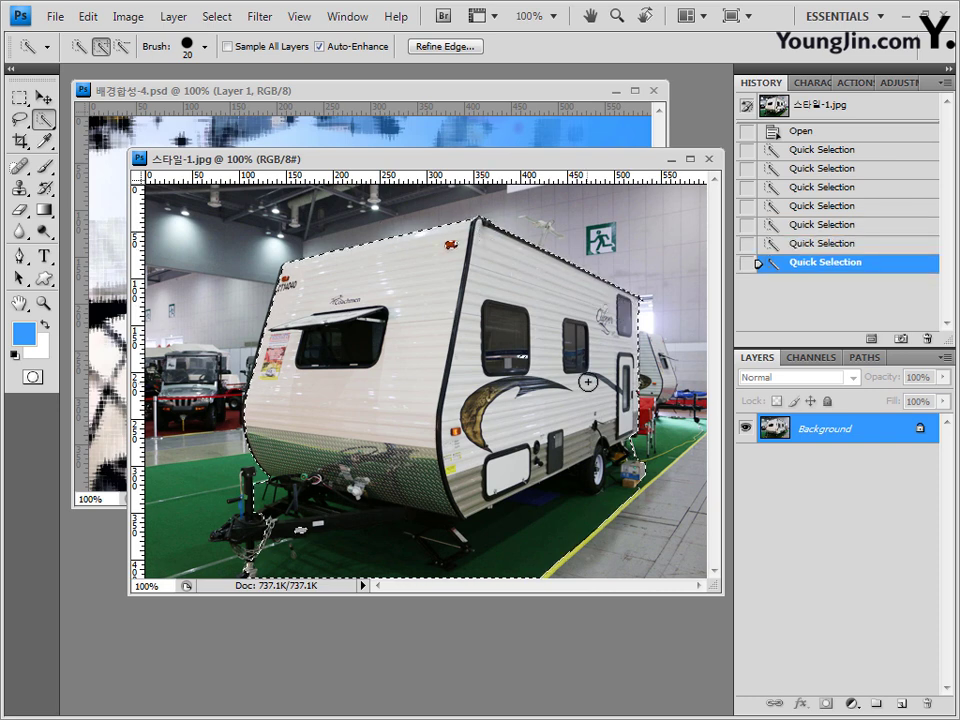
Try extending the selection at the caravan's upper front edge, and revert those two Quick Selection strokes in the history
{"action": "left_click", "coordinate": [279, 306]}
{"action": "left_click", "coordinate": [280, 292]}
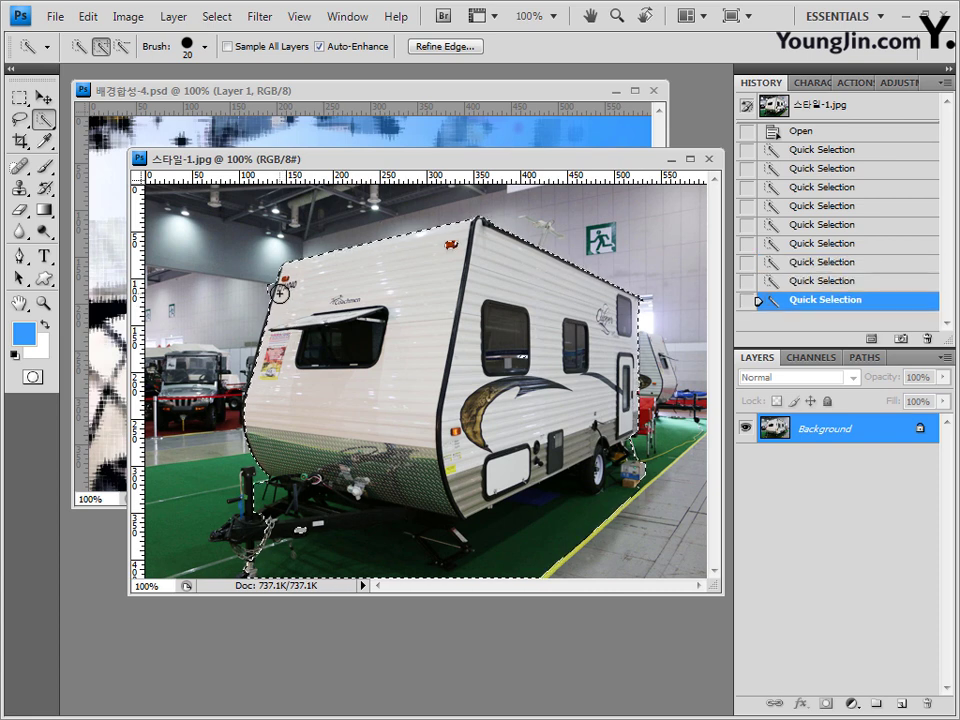
{"action": "left_click", "coordinate": [800, 281]}
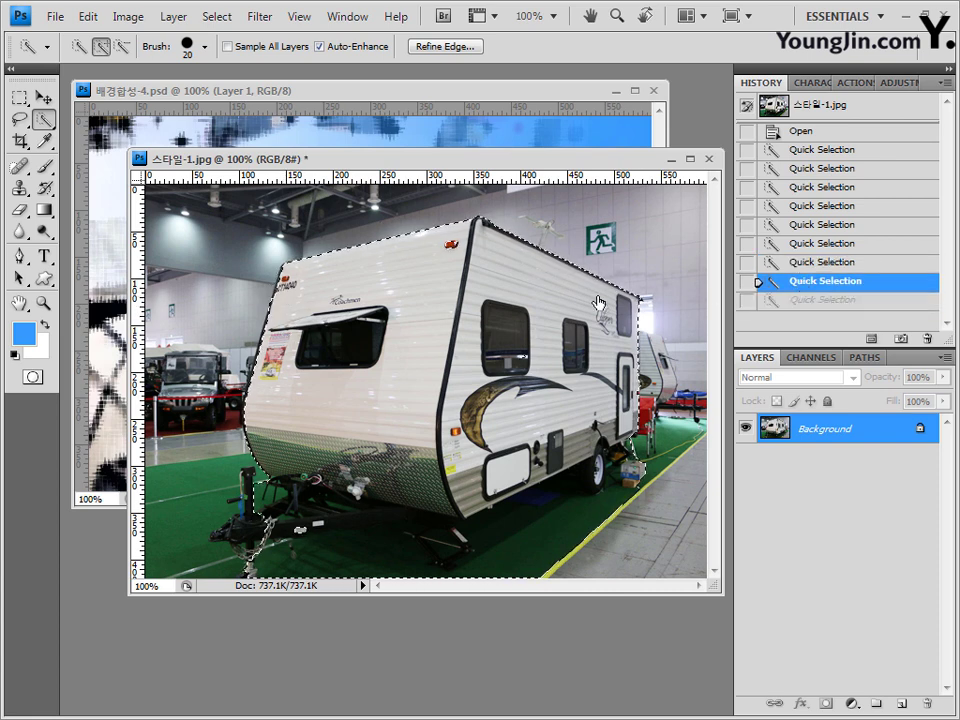
{"action": "left_click", "coordinate": [791, 262]}
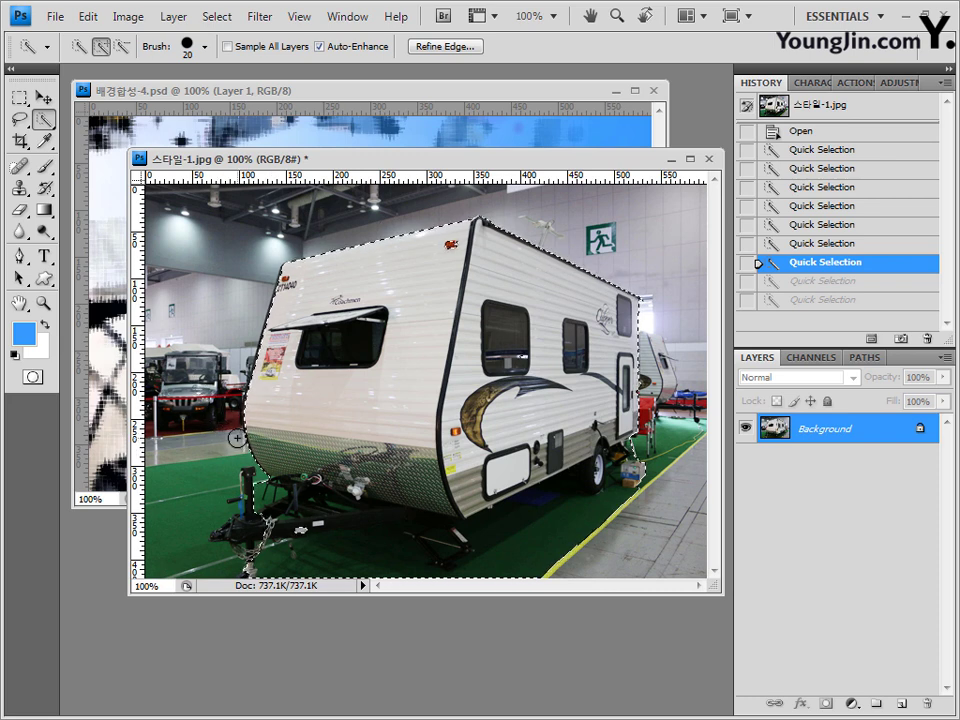
Subtract the areas just outside the caravan's lower front edge and above its roof from the selection
{"action": "key", "text": "alt"}
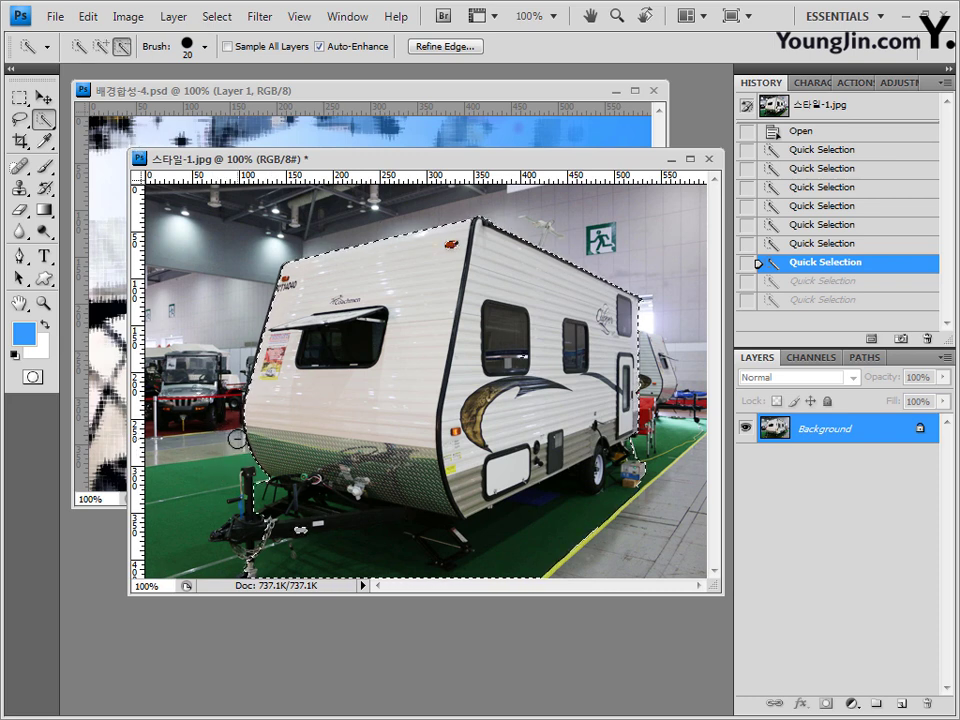
{"action": "left_click_drag", "start_coordinate": [237, 444], "coordinate": [238, 452]}
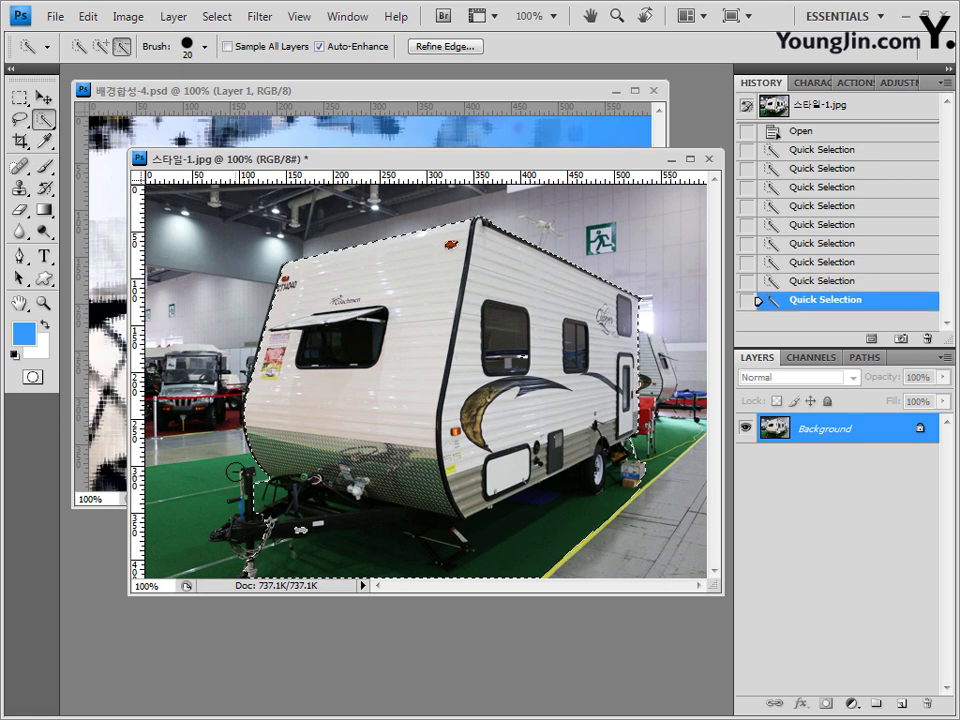
{"action": "left_click_drag", "start_coordinate": [430, 225], "coordinate": [440, 220]}
{"action": "left_click_drag", "start_coordinate": [440, 222], "coordinate": [446, 215]}
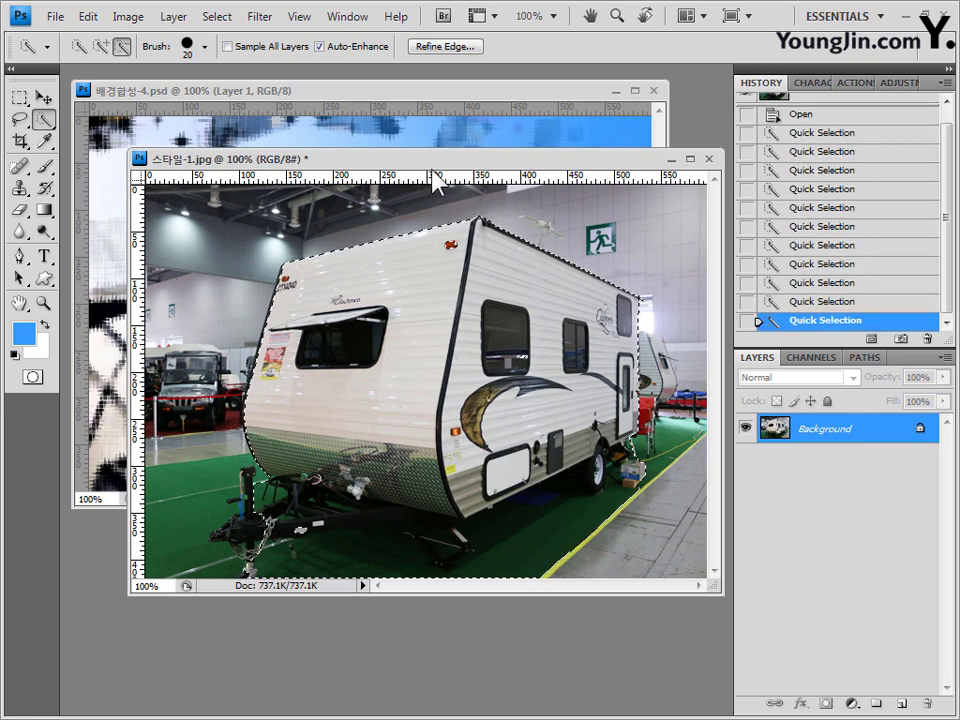
Copy the selected caravan from 스타일-1.jpg and paste it as a layer into 배경합성-4.psd
{"action": "left_click_drag", "start_coordinate": [475, 162], "coordinate": [460, 355]}
{"action": "left_click", "coordinate": [484, 111]}
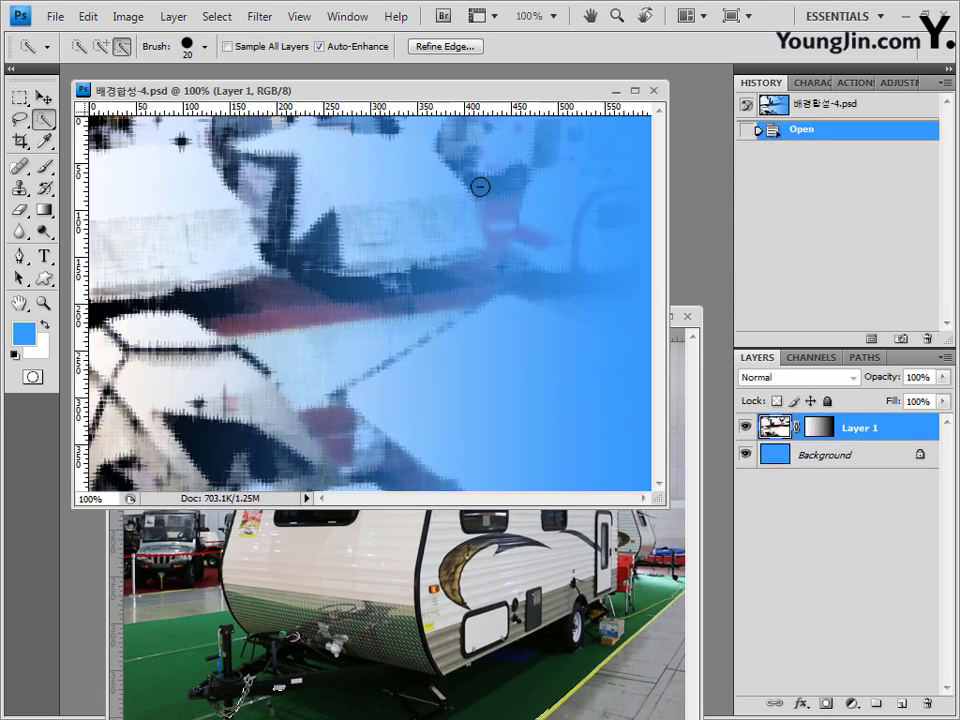
{"action": "key", "text": "ctrl+v"}
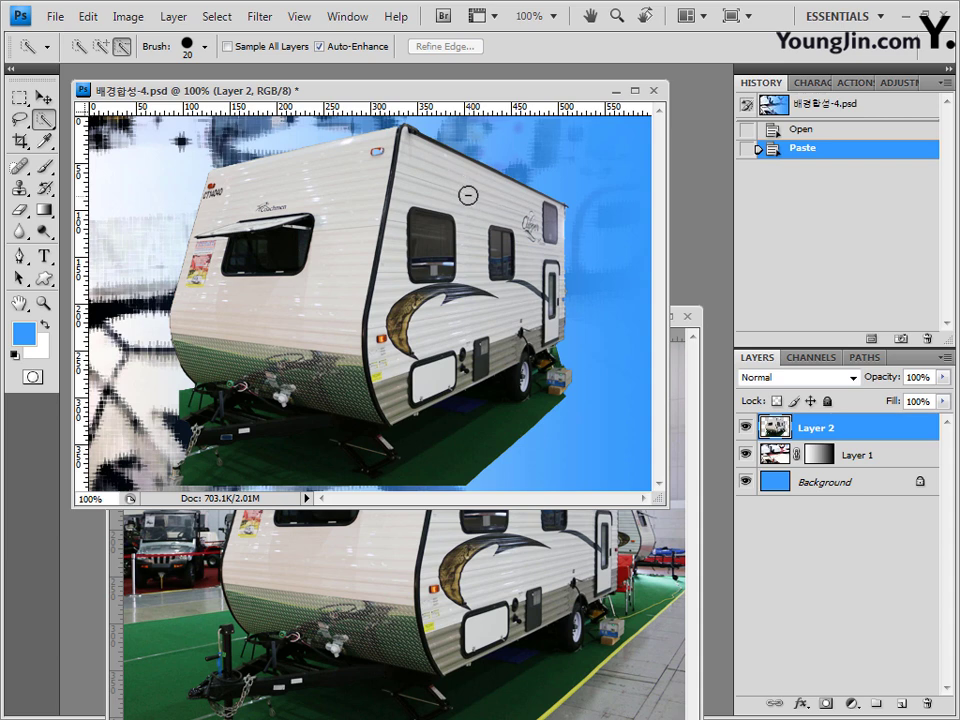
Scale the pasted caravan down with Free Transform, place it at the image's lower right corner and apply the transformation
{"action": "key", "text": "ctrl+t"}
{"action": "left_click_drag", "start_coordinate": [285, 188], "coordinate": [441, 292]}
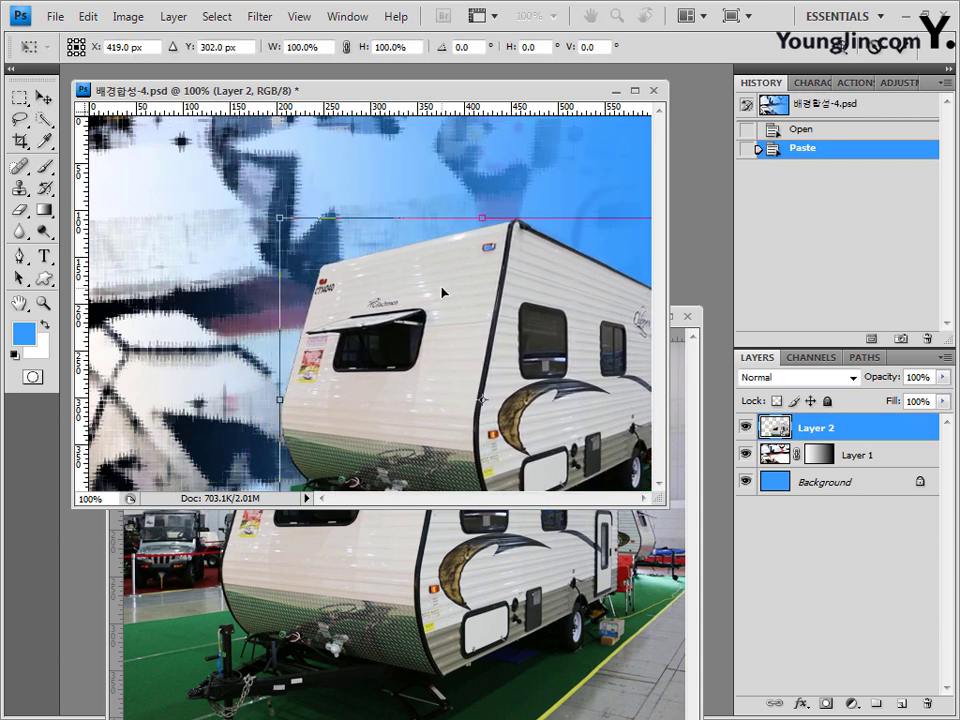
{"action": "left_click_drag", "start_coordinate": [279, 217], "coordinate": [358, 278]}
{"action": "key", "text": "Return"}
{"action": "key", "text": "w"}
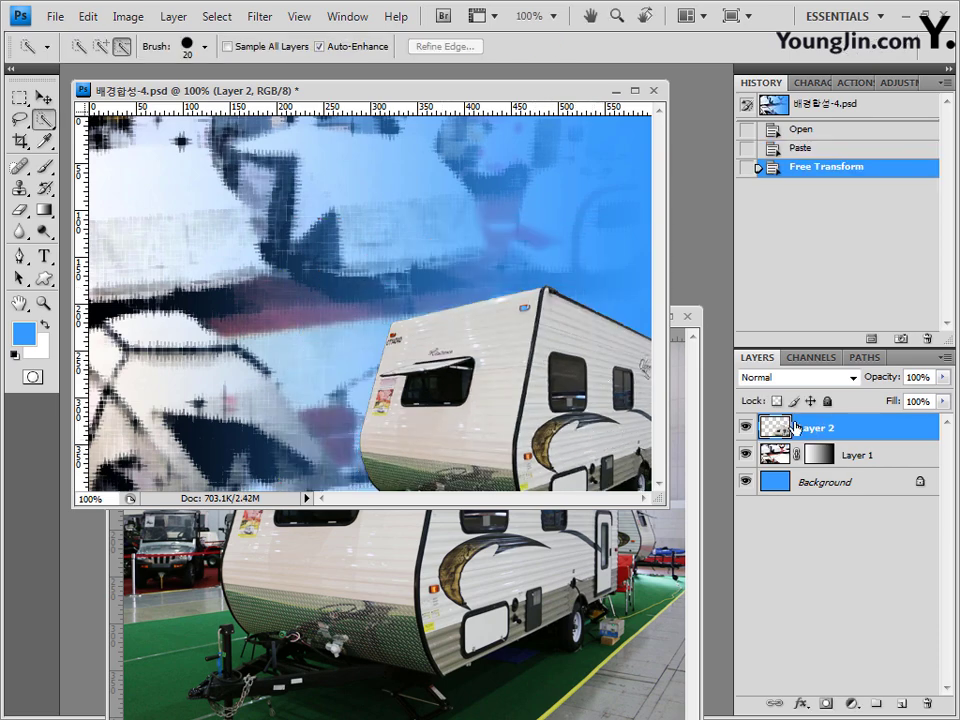
Close 스타일-1.jpg without saving its changes and switch to the Explorer folder with the practice images
{"action": "left_click", "coordinate": [689, 334]}
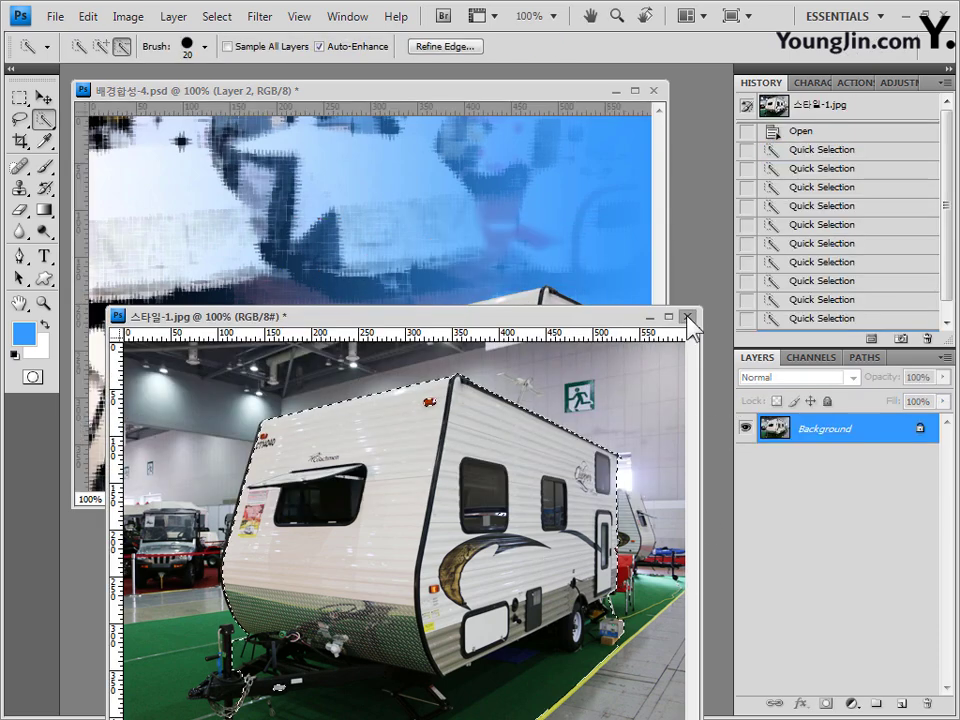
{"action": "left_click", "coordinate": [688, 317]}
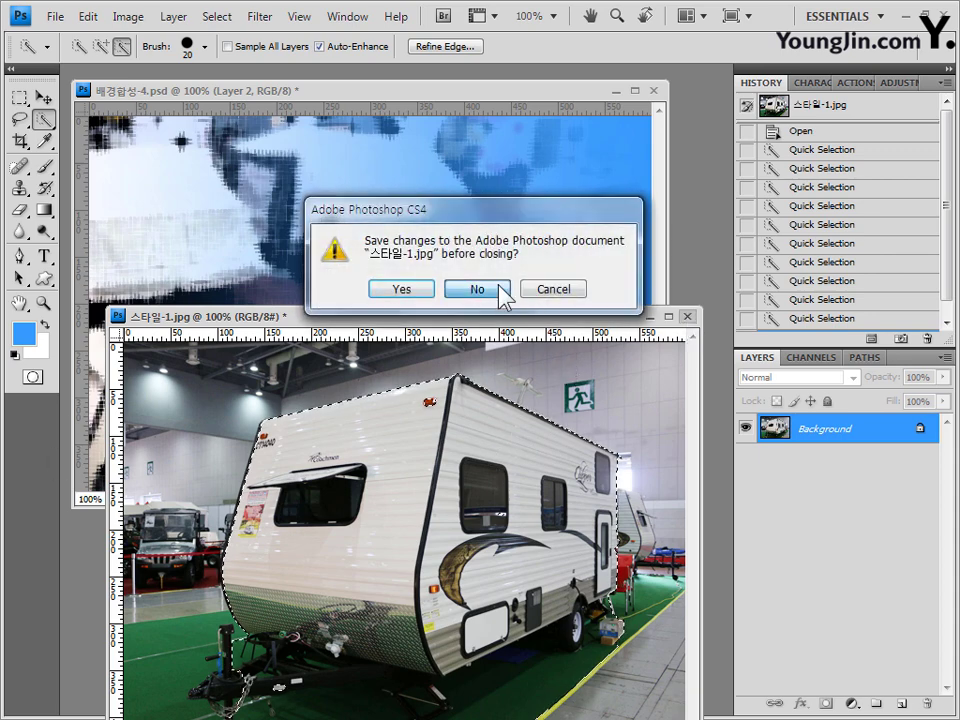
{"action": "left_click", "coordinate": [494, 287]}
{"action": "key", "text": "alt+Tab"}
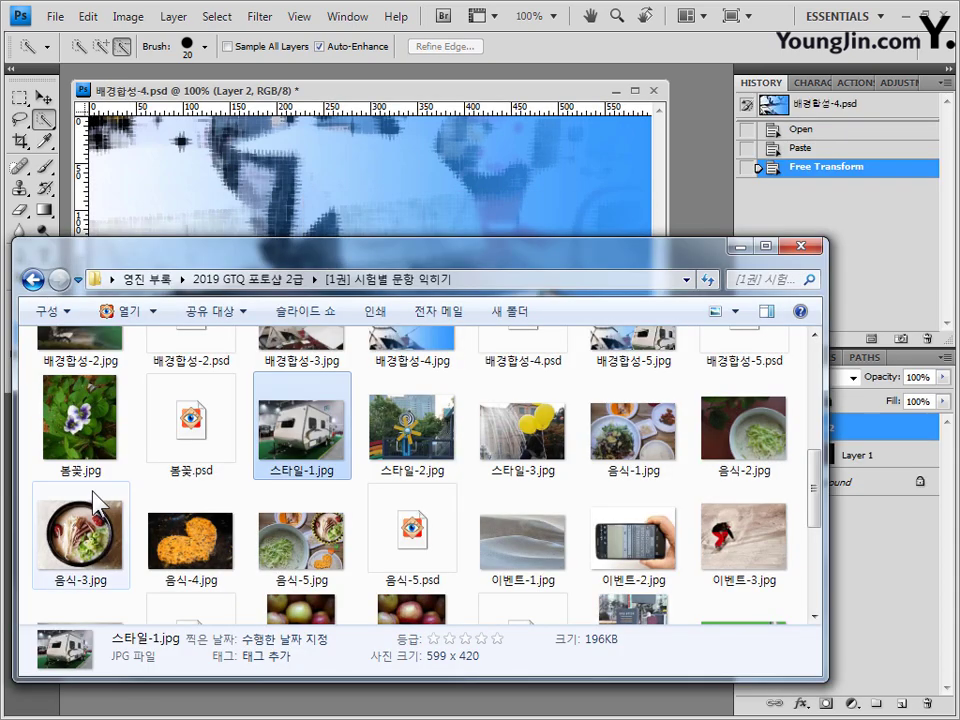
Open 스타일-2.jpg from the practice folder and set the Quick Selection brush diameter to 10 px
{"action": "left_click_drag", "start_coordinate": [435, 460], "coordinate": [692, 199]}
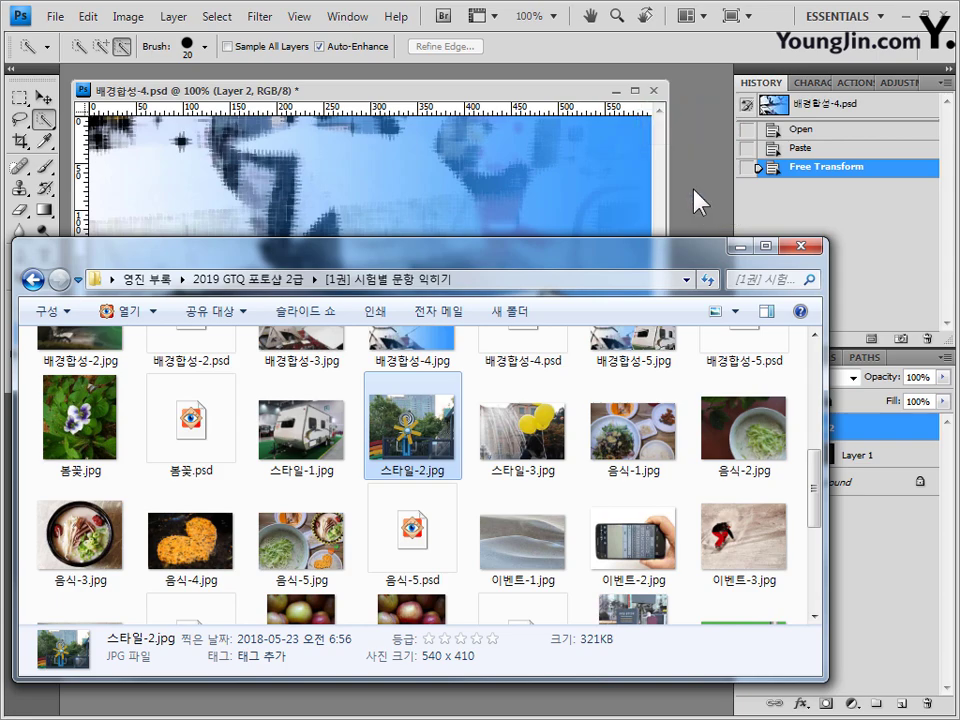
{"action": "left_click_drag", "start_coordinate": [700, 82], "coordinate": [565, 204]}
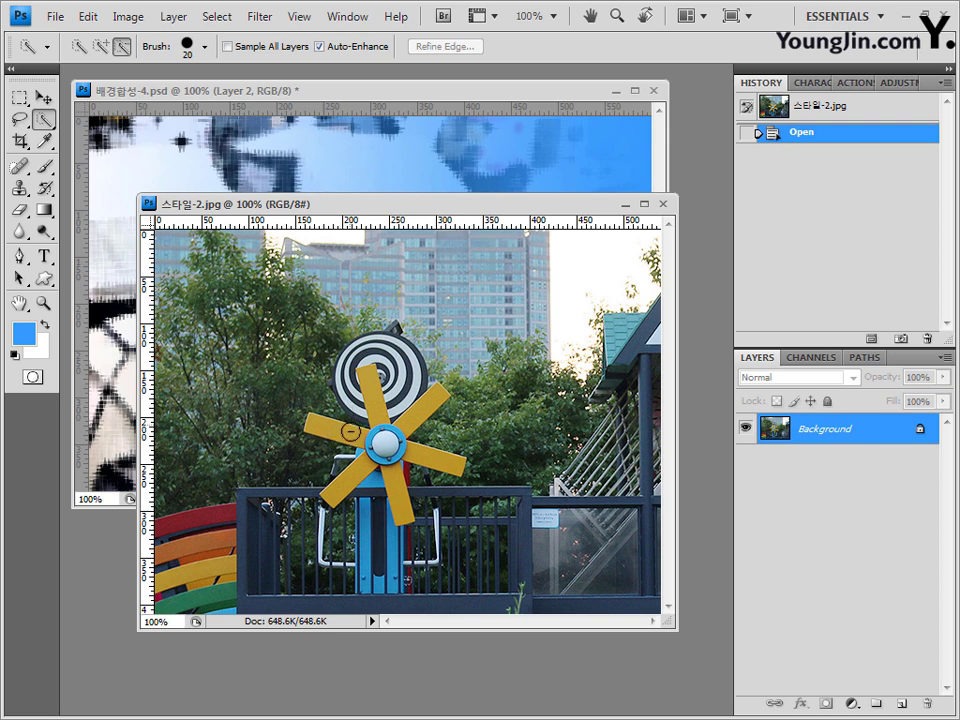
{"action": "left_click", "coordinate": [205, 46]}
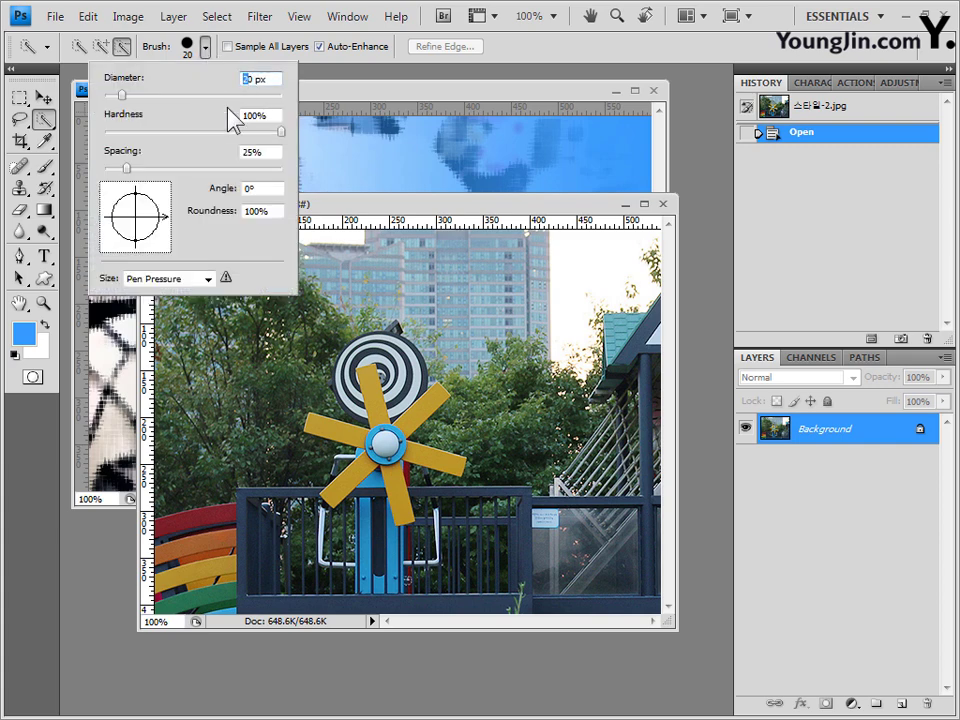
{"action": "type", "text": "1"}
{"action": "left_click", "coordinate": [395, 212]}
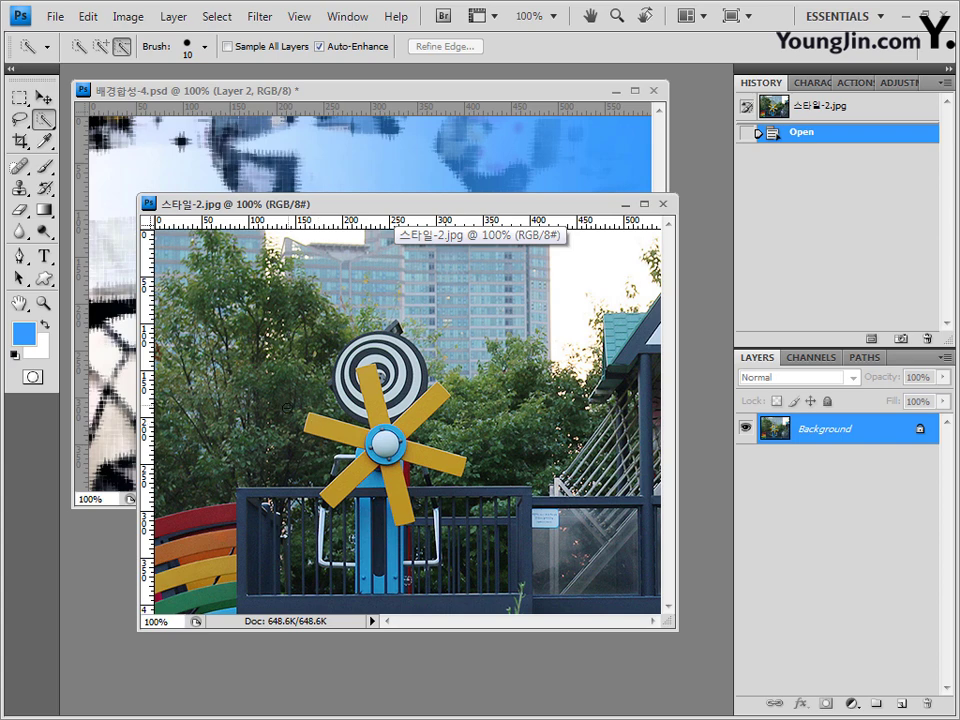
Quick-select the pinwheel's left blade and its round blue-and-white hub in 스타일-2.jpg
{"action": "left_click", "coordinate": [384, 443]}
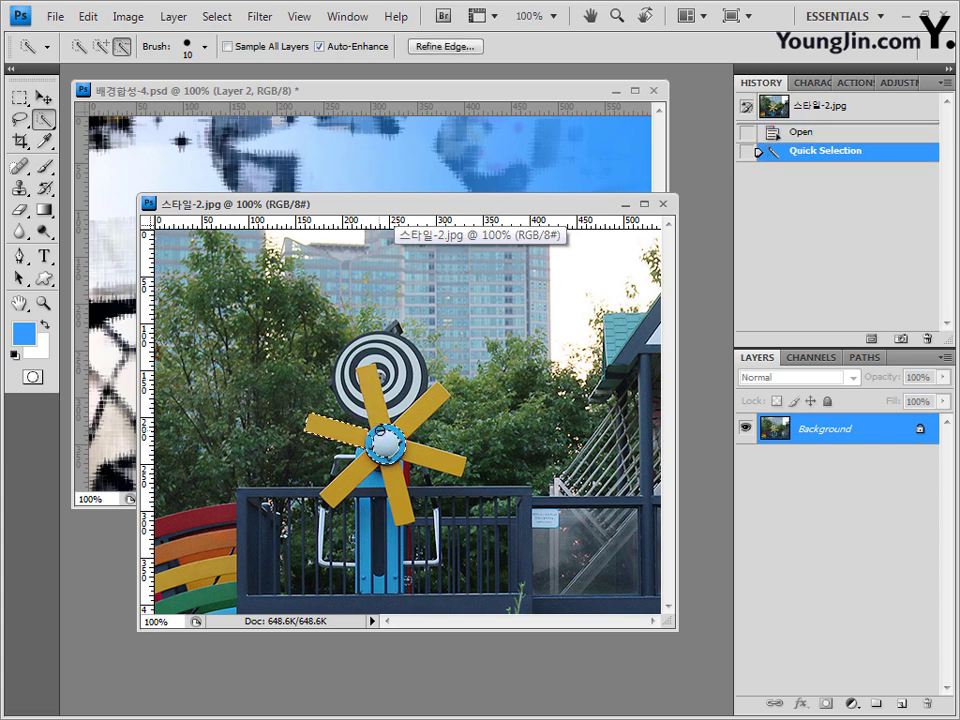
{"action": "left_click", "coordinate": [386, 438]}
{"action": "left_click", "coordinate": [382, 442]}
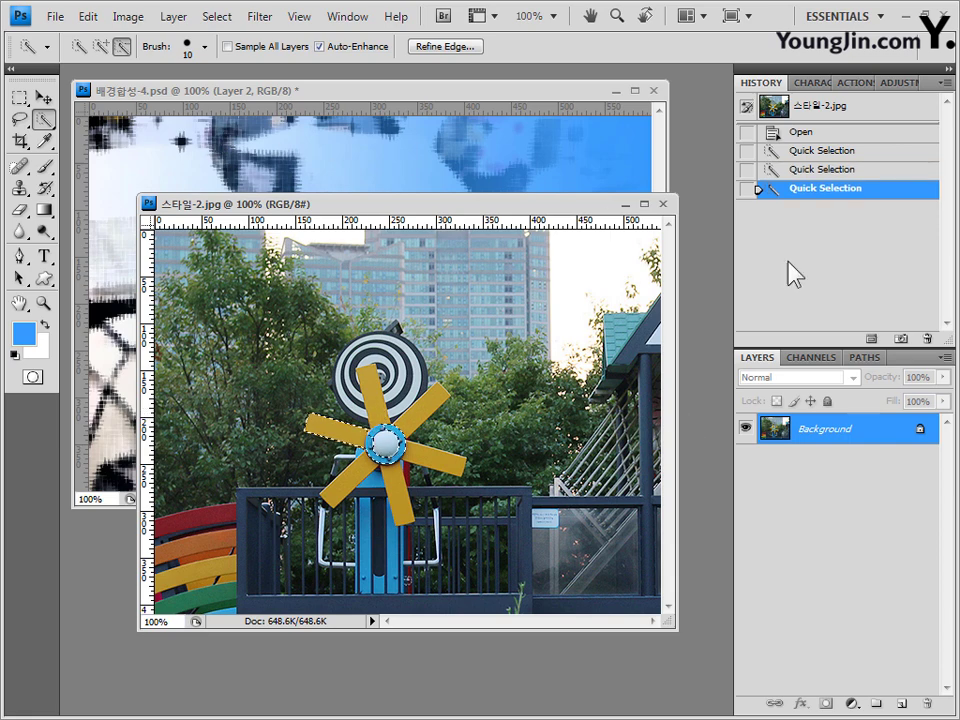
Switch Quick Selection to adding and add the pinwheel's remaining yellow blades and the rest of its hub to the selection
{"action": "left_click", "coordinate": [123, 46]}
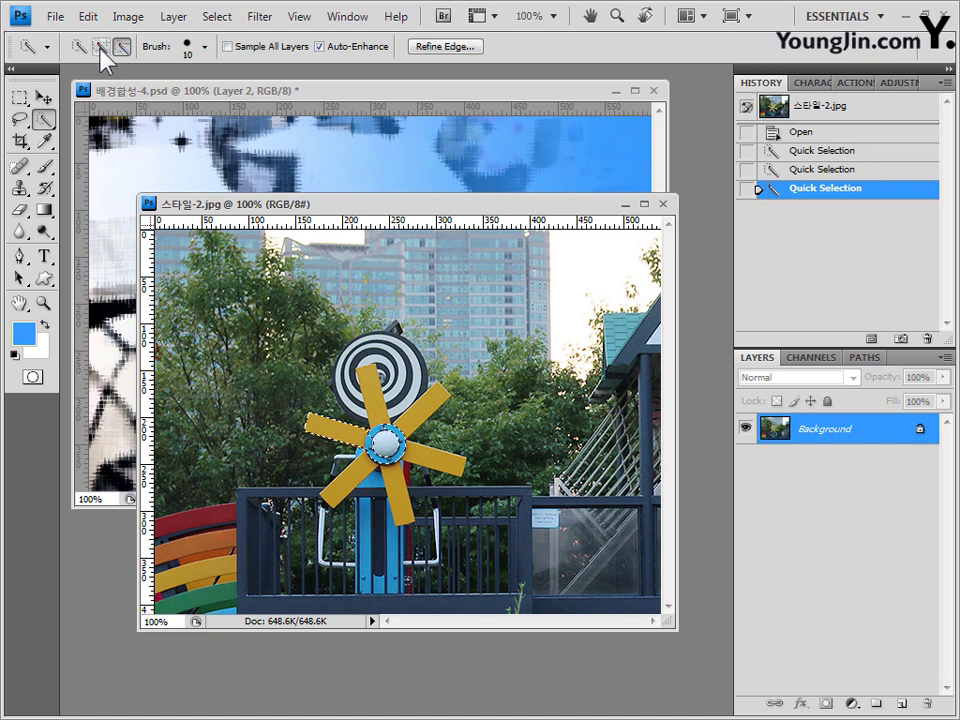
{"action": "left_click", "coordinate": [101, 46]}
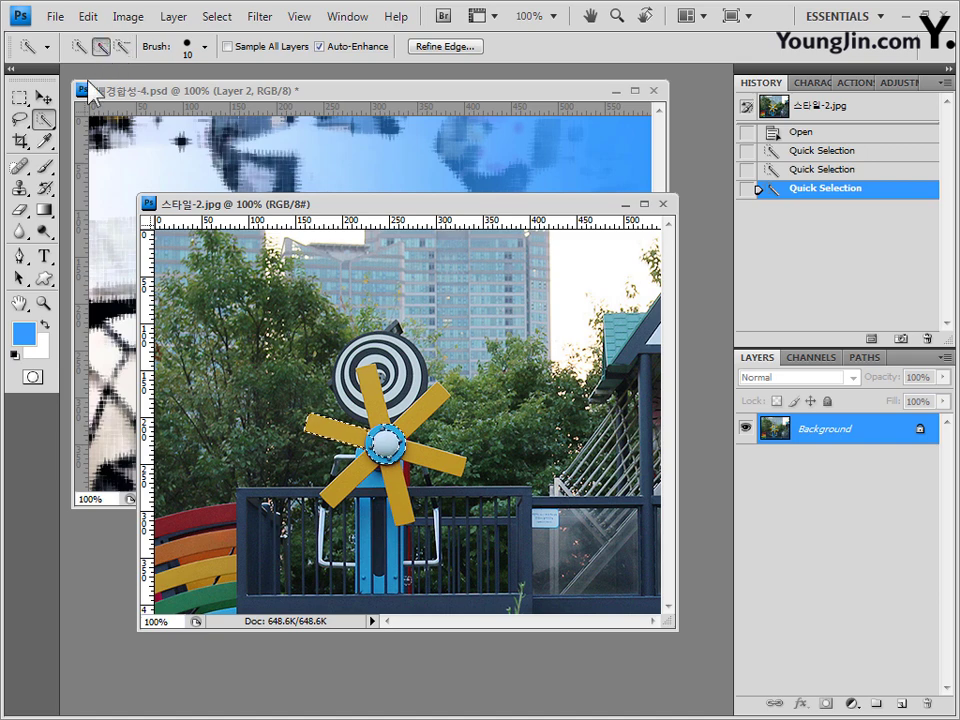
{"action": "left_click", "coordinate": [369, 375]}
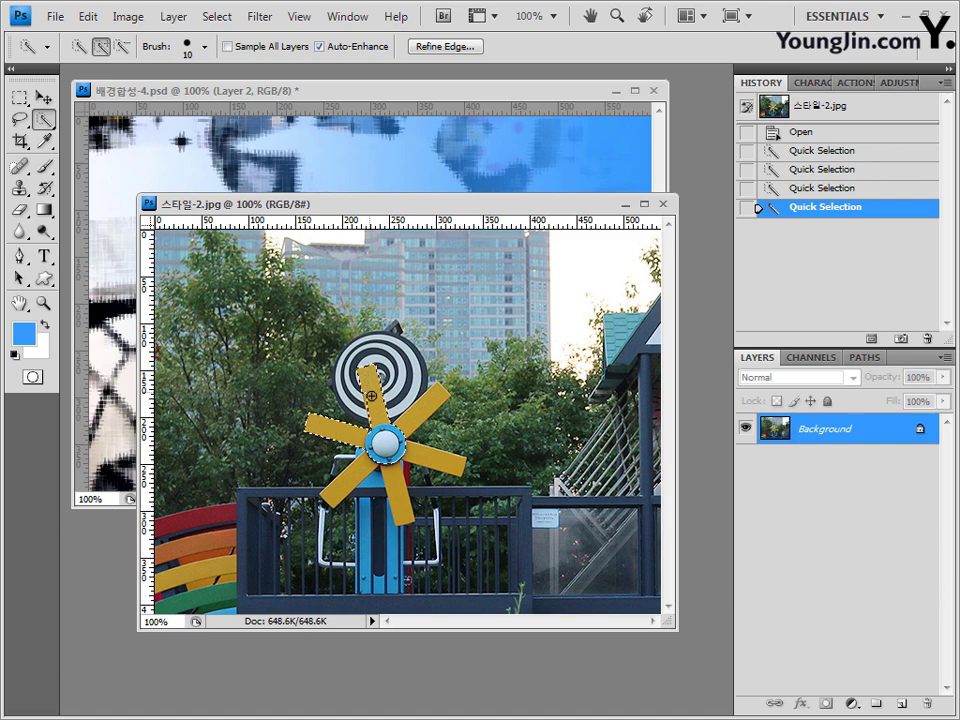
{"action": "left_click", "coordinate": [420, 400]}
{"action": "left_click", "coordinate": [395, 495]}
{"action": "left_click", "coordinate": [350, 480]}
{"action": "left_click", "coordinate": [440, 460]}
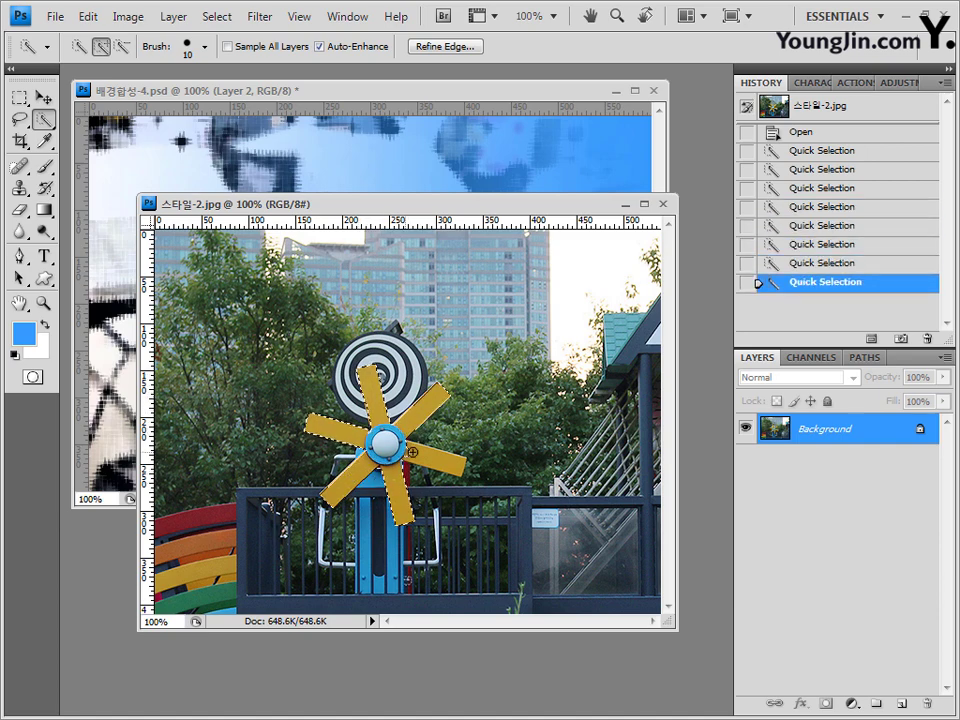
{"action": "left_click", "coordinate": [410, 455]}
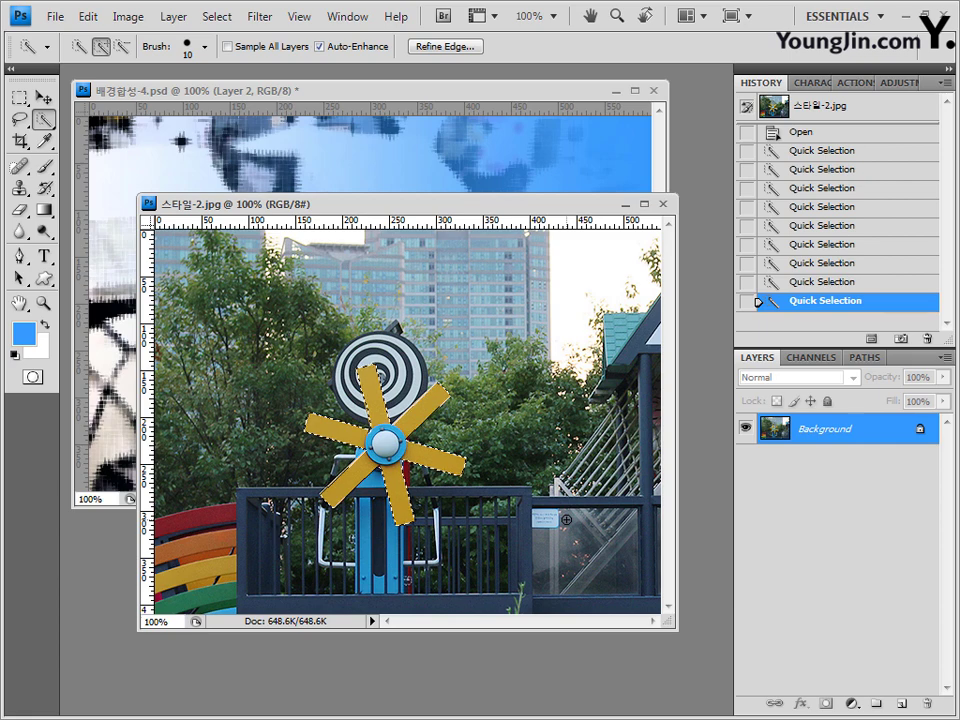
Copy the selected pinwheel from 스타일-2.jpg and paste it as a layer into 배경합성-4.psd
{"action": "left_click_drag", "start_coordinate": [565, 203], "coordinate": [597, 302]}
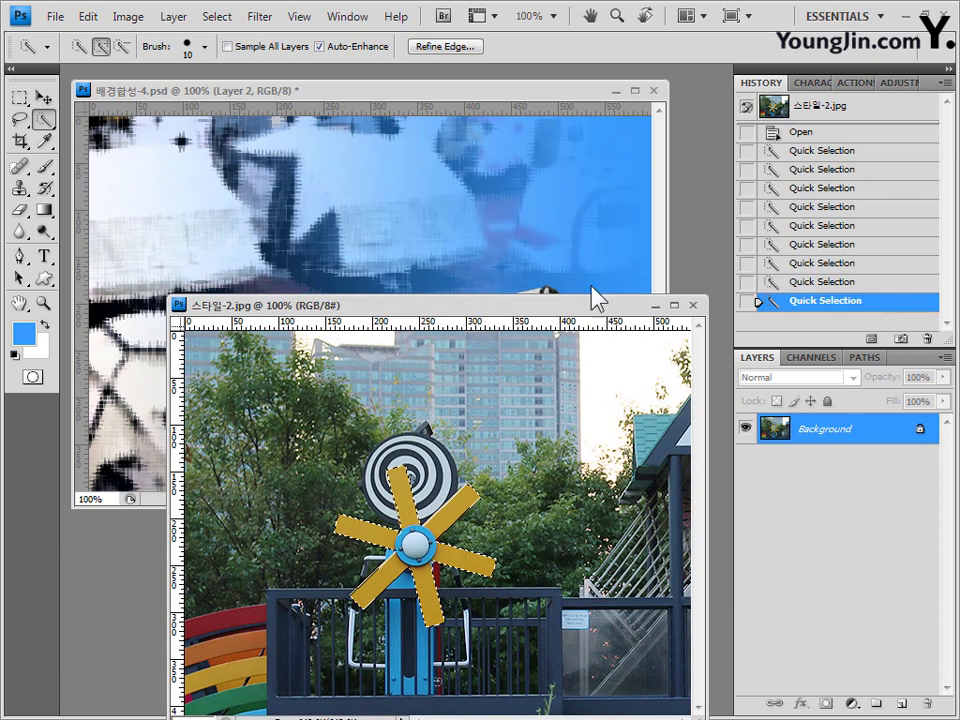
{"action": "left_click", "coordinate": [523, 90]}
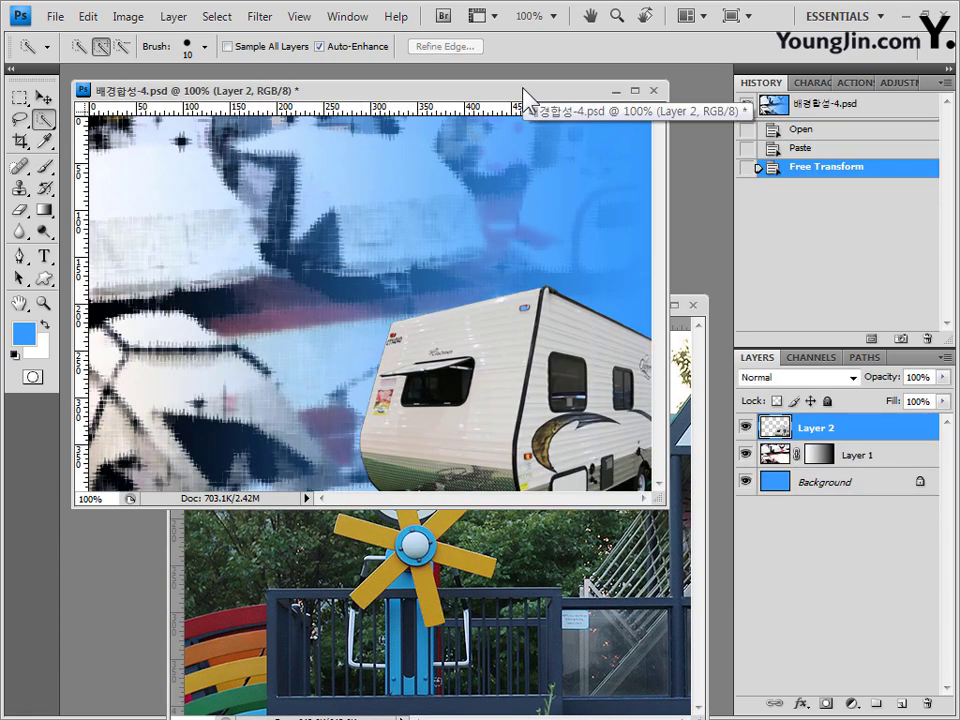
{"action": "key", "text": "ctrl+v"}
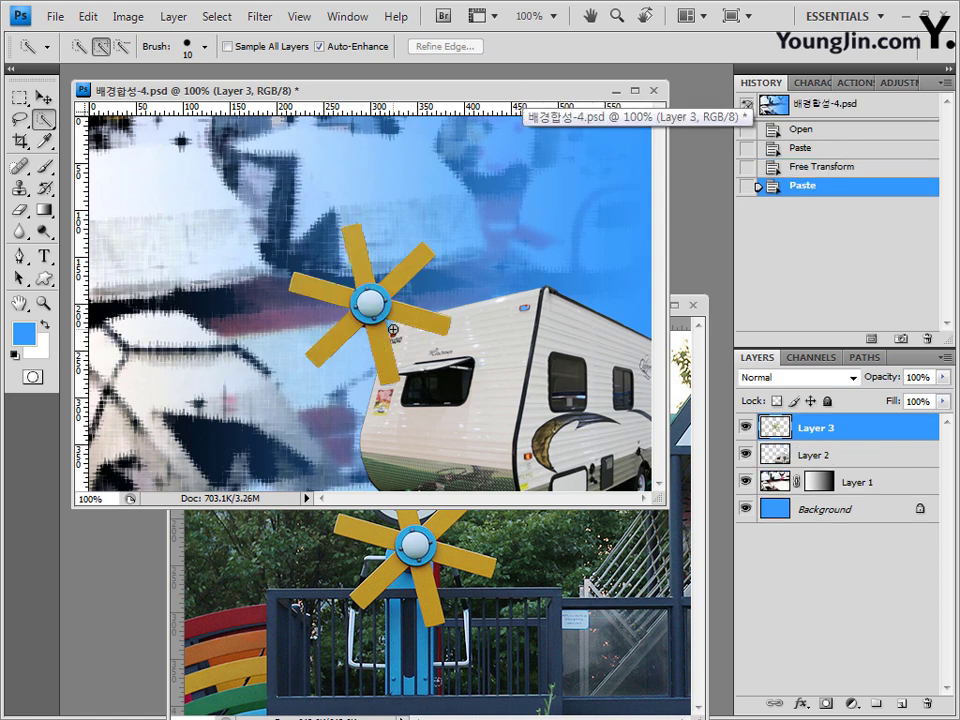
Scale the pinwheel to about 64.7% with Free Transform, place it at the front corner of the caravan's roof and apply
{"action": "key", "text": "ctrl+t"}
{"action": "left_click_drag", "start_coordinate": [382, 319], "coordinate": [553, 298]}
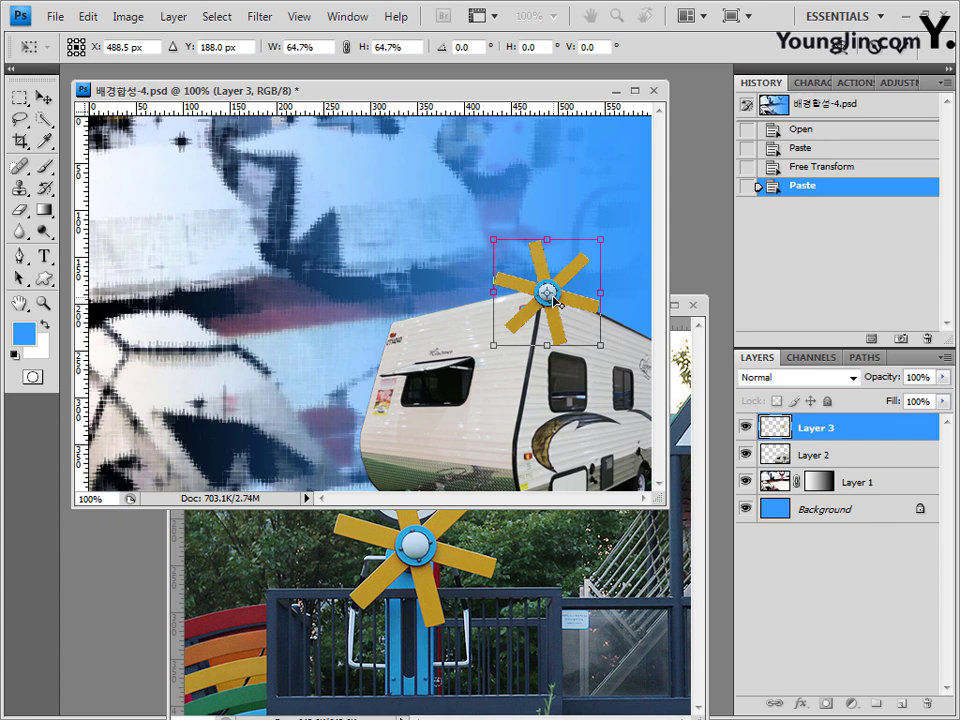
{"action": "key", "text": "Return"}
{"action": "key", "text": "w"}
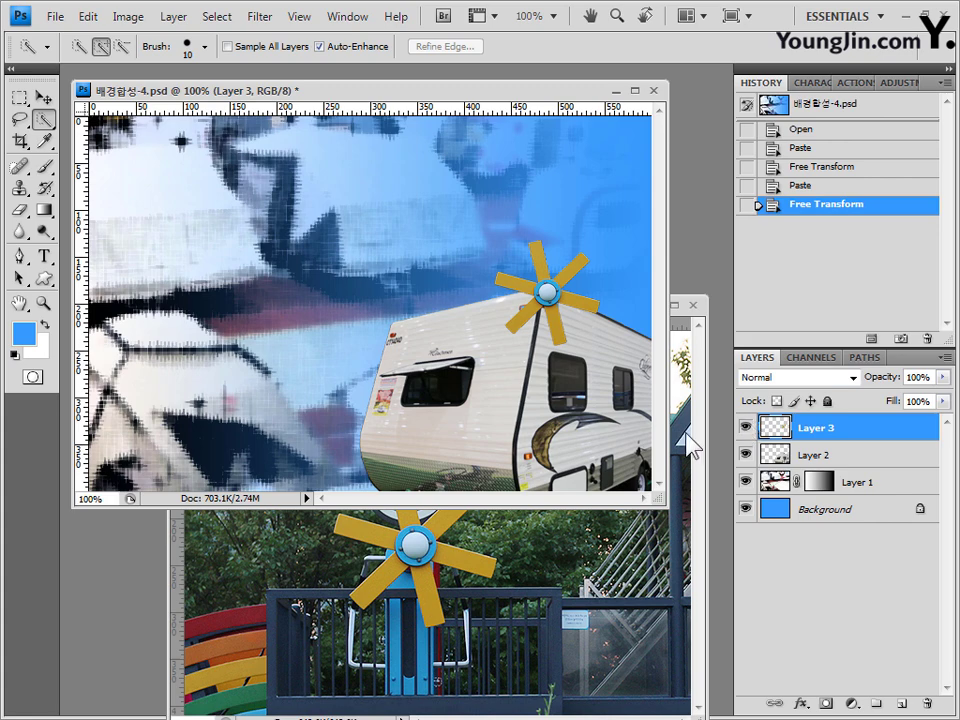
Close 스타일-2.jpg and open 스타일-3.jpg from the practice folder
{"action": "left_click", "coordinate": [705, 320]}
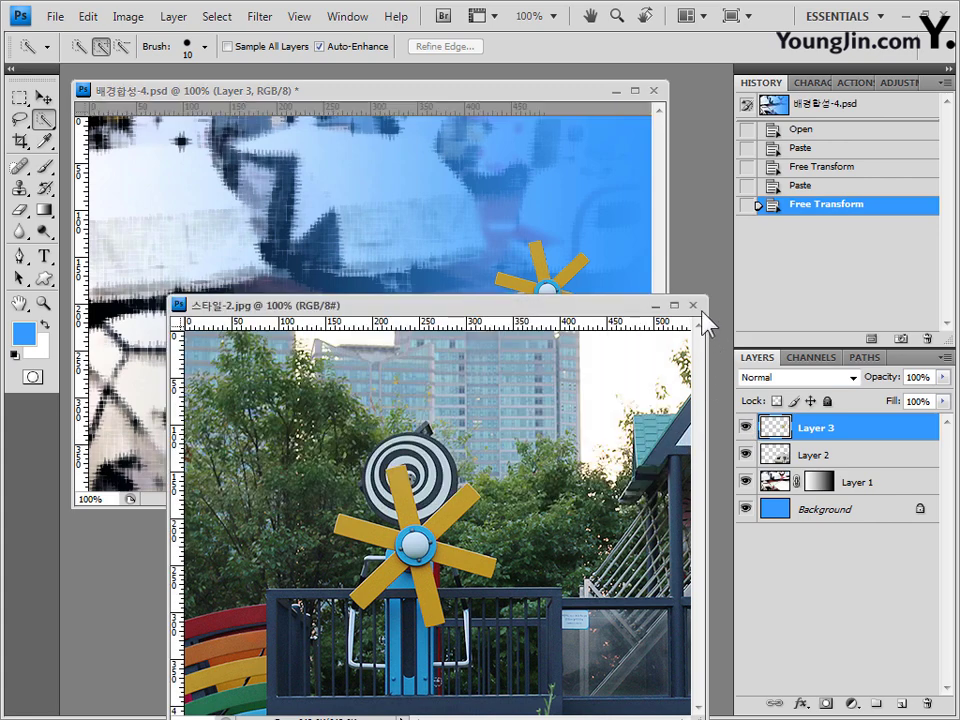
{"action": "left_click", "coordinate": [692, 305]}
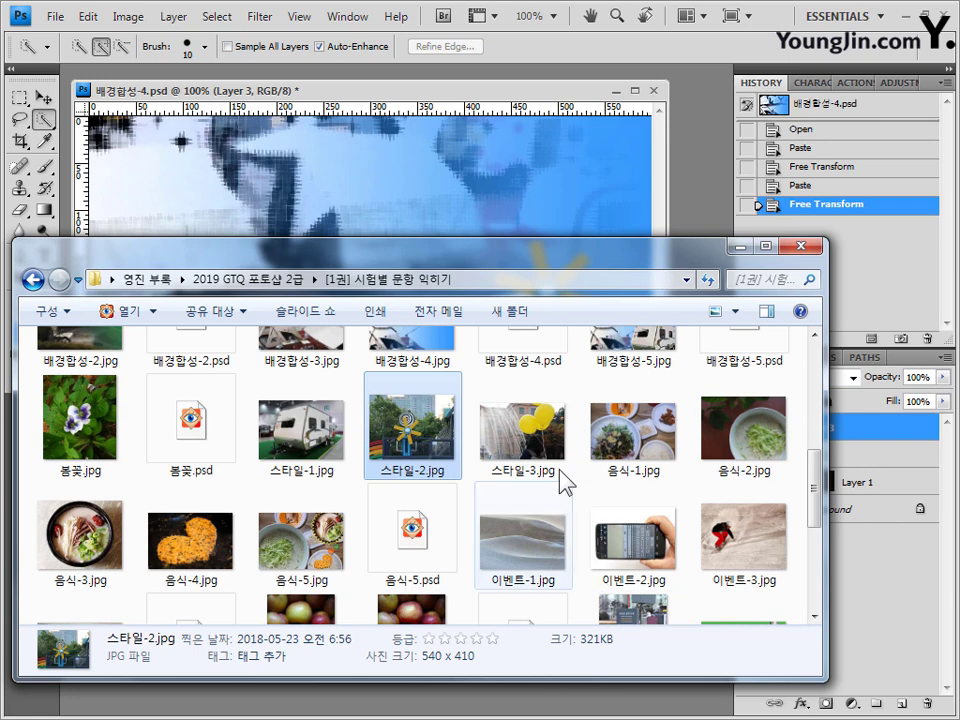
{"action": "left_click_drag", "start_coordinate": [522, 425], "coordinate": [722, 182]}
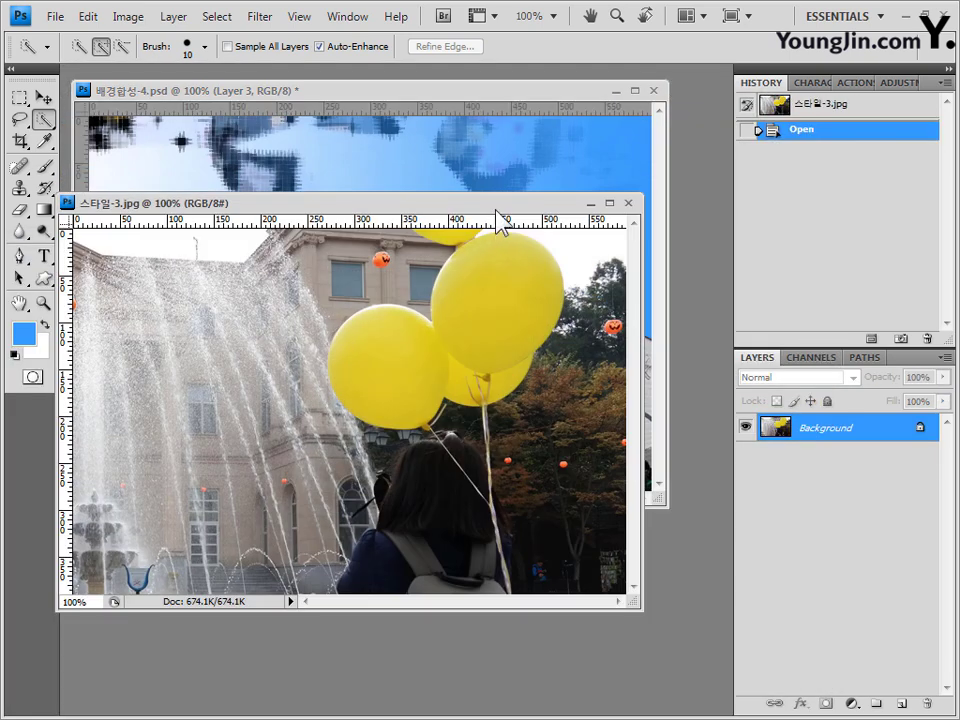
{"action": "left_click_drag", "start_coordinate": [497, 212], "coordinate": [546, 206]}
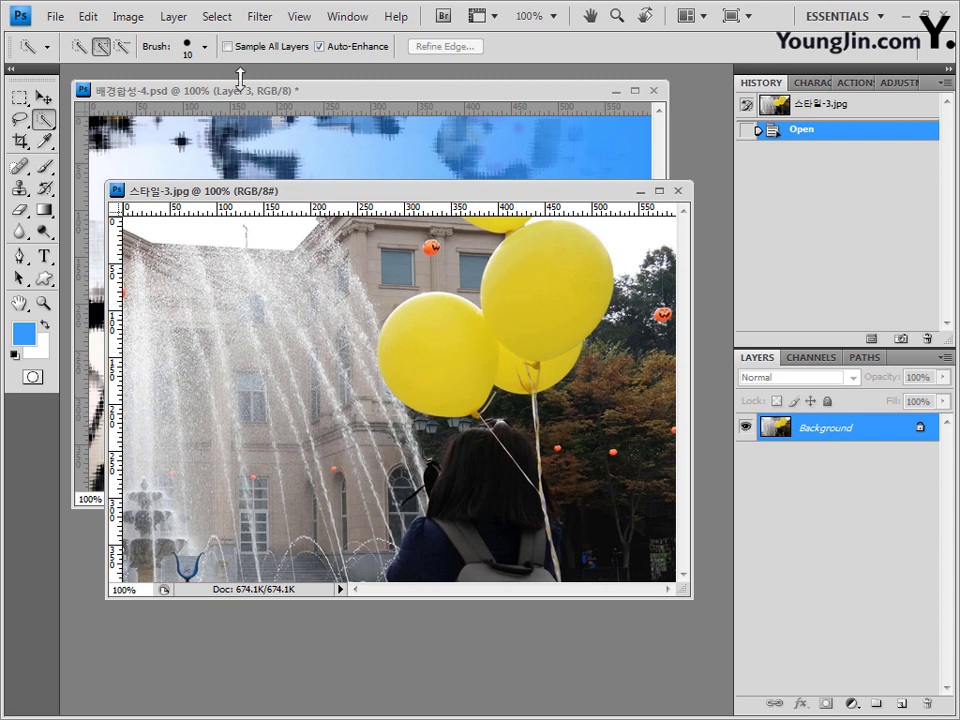
Set the Quick Selection brush diameter to 30 px and select the cluster of three large yellow balloons
{"action": "left_click", "coordinate": [205, 47]}
{"action": "left_click_drag", "start_coordinate": [128, 77], "coordinate": [163, 72]}
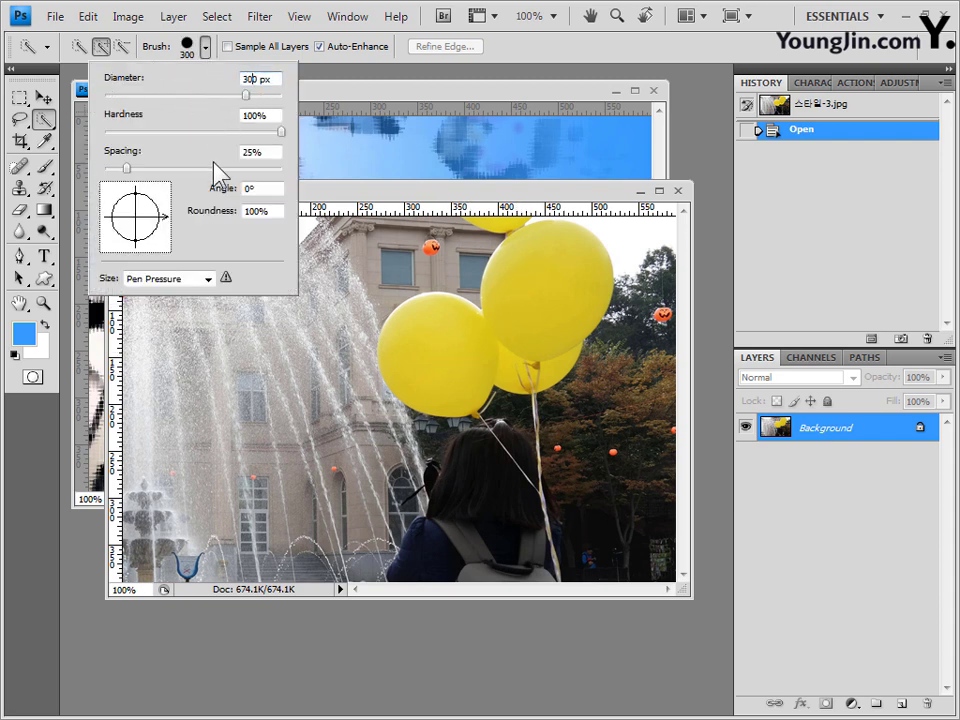
{"action": "left_click", "coordinate": [557, 279]}
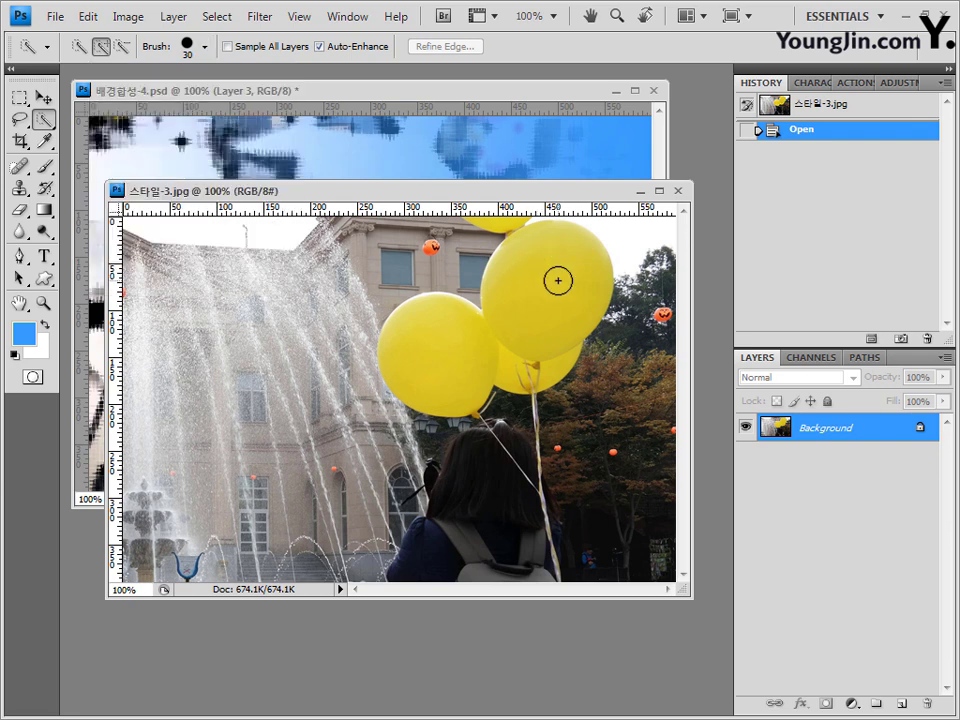
{"action": "left_click_drag", "start_coordinate": [557, 279], "coordinate": [527, 321]}
{"action": "left_click", "coordinate": [456, 347]}
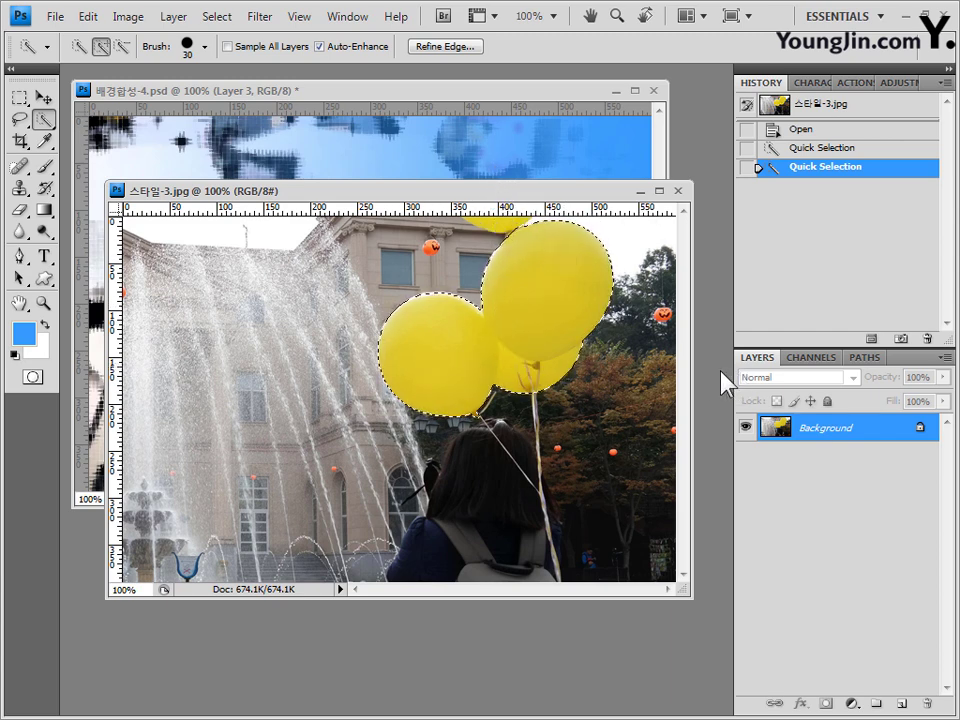
Copy the selected balloons into 배경합성-4.psd and move them with Free Transform to the image's upper left corner
{"action": "left_click", "coordinate": [516, 92]}
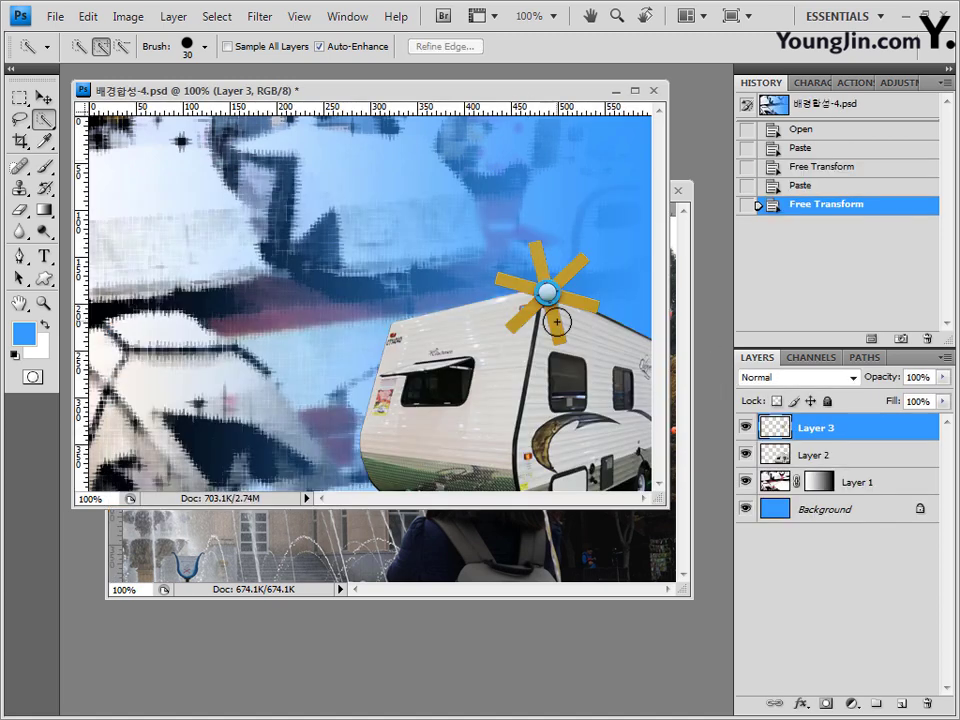
{"action": "key", "text": "ctrl+v"}
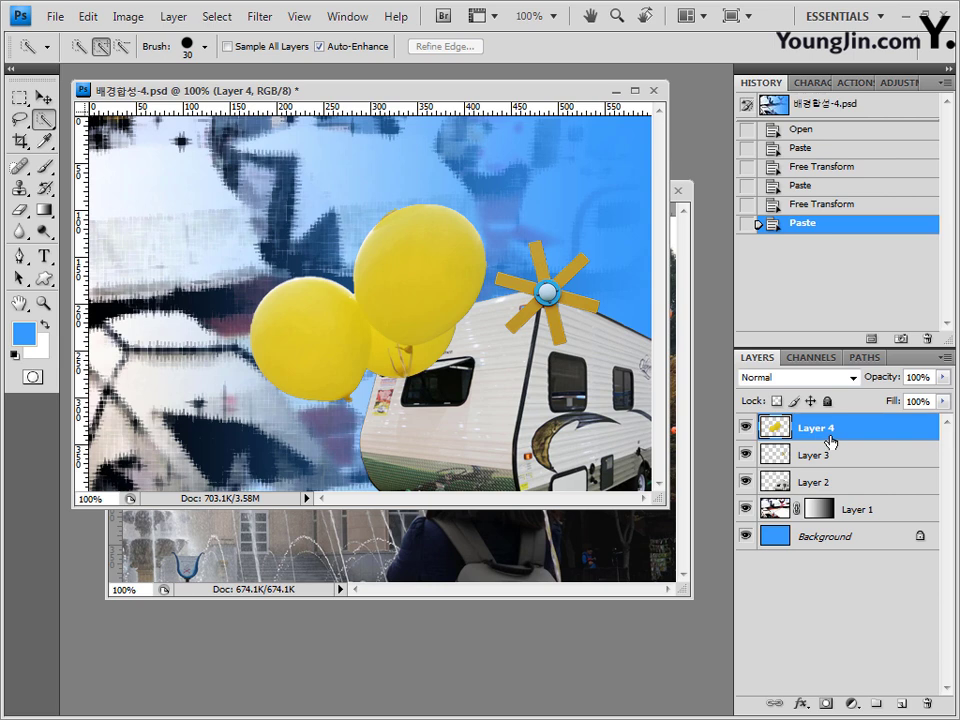
{"action": "key", "text": "ctrl+t"}
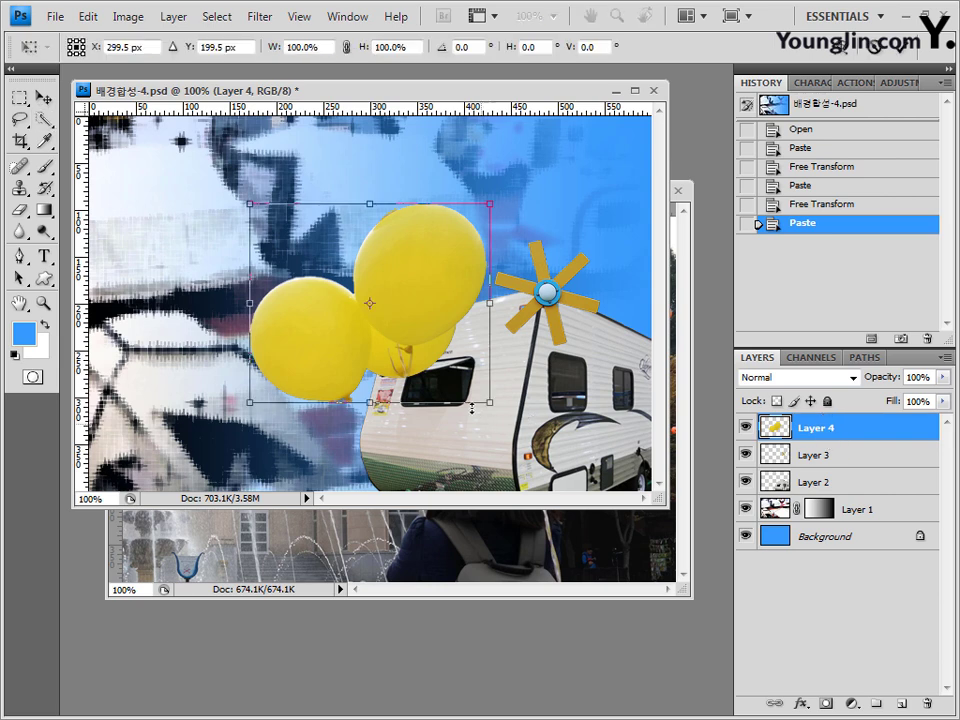
{"action": "left_click_drag", "start_coordinate": [420, 340], "coordinate": [271, 258]}
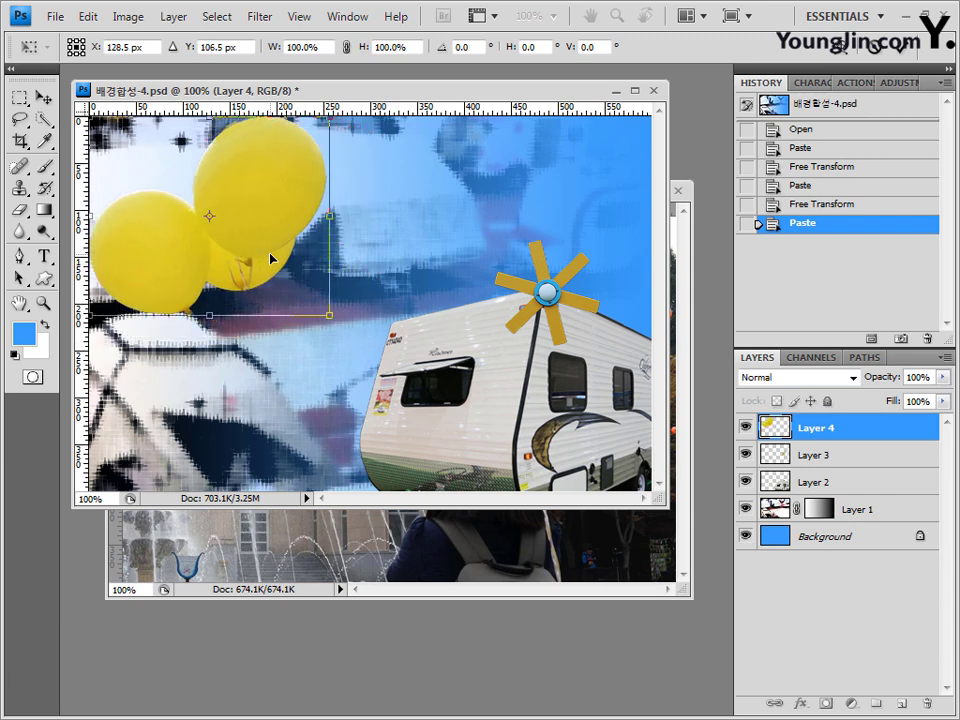
Flip the balloons horizontally, shift them partly beyond the image's upper left corner and apply the transformation
{"action": "right_click", "coordinate": [252, 187]}
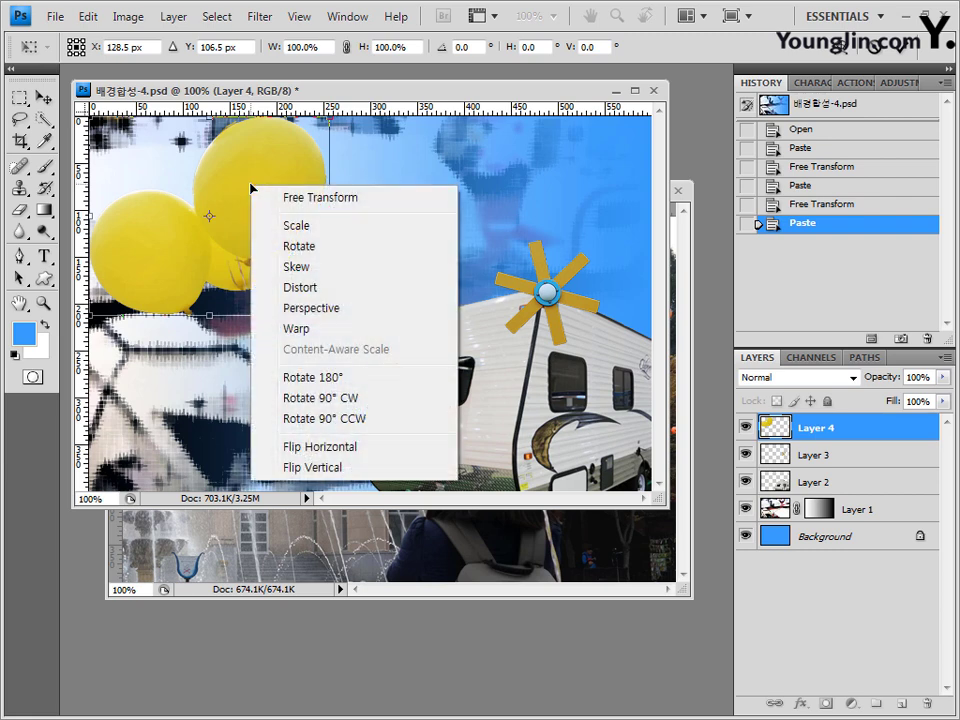
{"action": "left_click", "coordinate": [372, 447]}
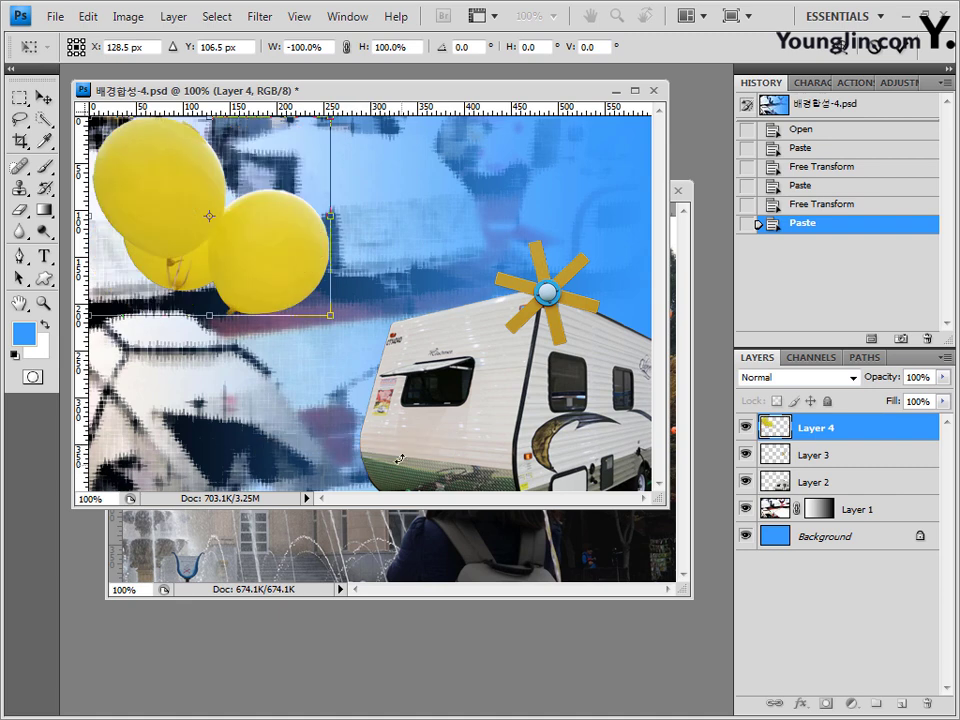
{"action": "left_click_drag", "start_coordinate": [264, 257], "coordinate": [236, 231]}
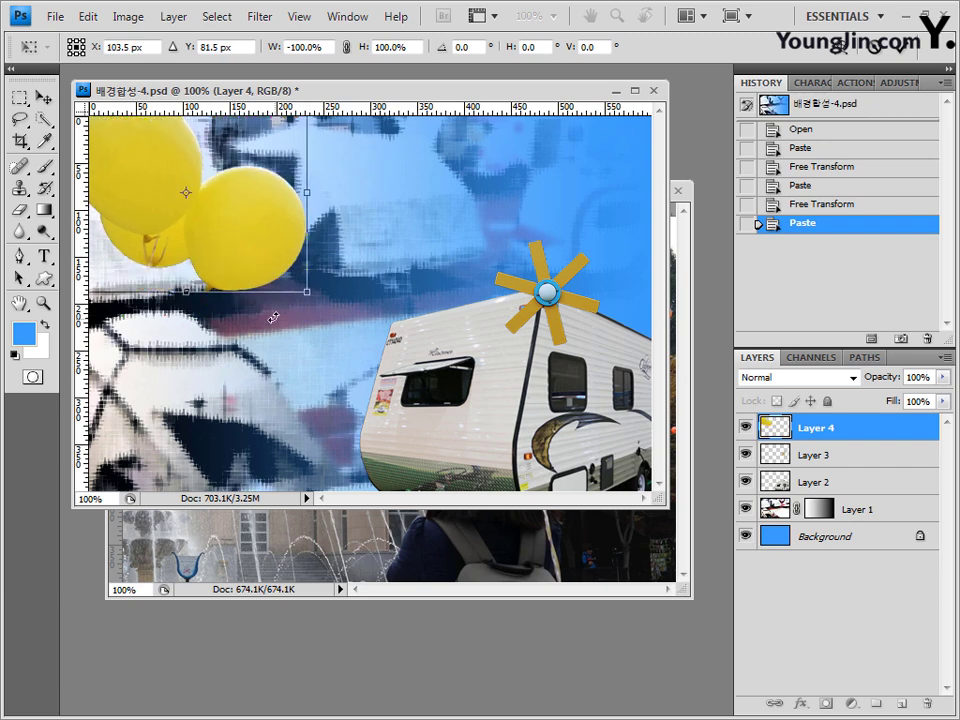
{"action": "key", "text": "Return"}
{"action": "key", "text": "w"}
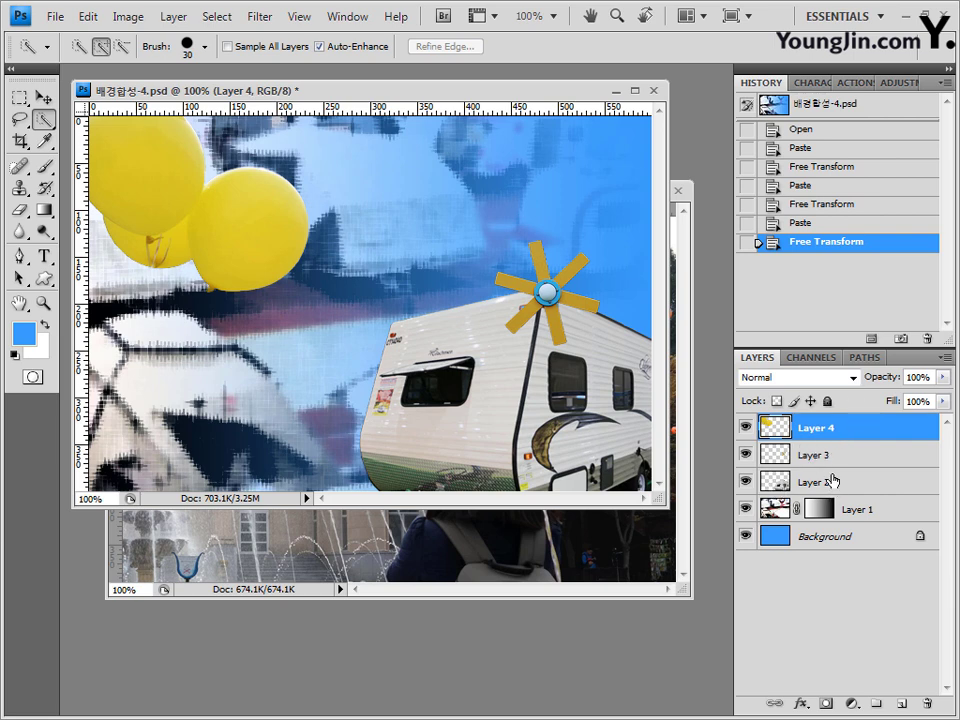
Hide and show the balloon and pinwheel layers again to check which object each layer holds
{"action": "left_click", "coordinate": [833, 481]}
{"action": "left_click", "coordinate": [840, 455]}
{"action": "left_click", "coordinate": [847, 430]}
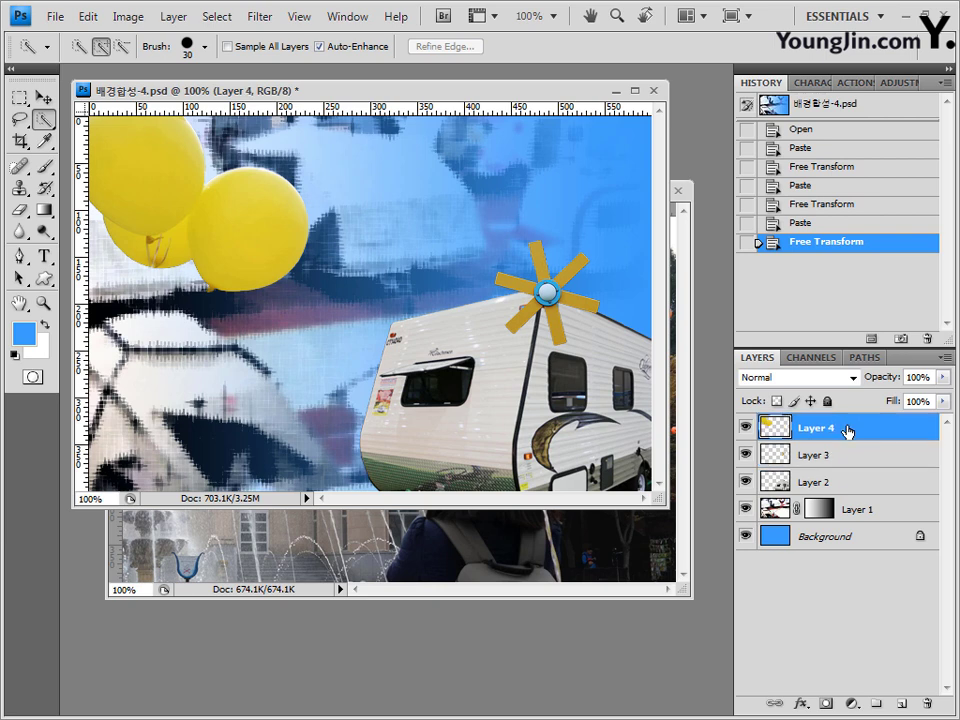
{"action": "left_click", "coordinate": [745, 428]}
{"action": "left_click", "coordinate": [745, 455]}
{"action": "left_click", "coordinate": [847, 488]}
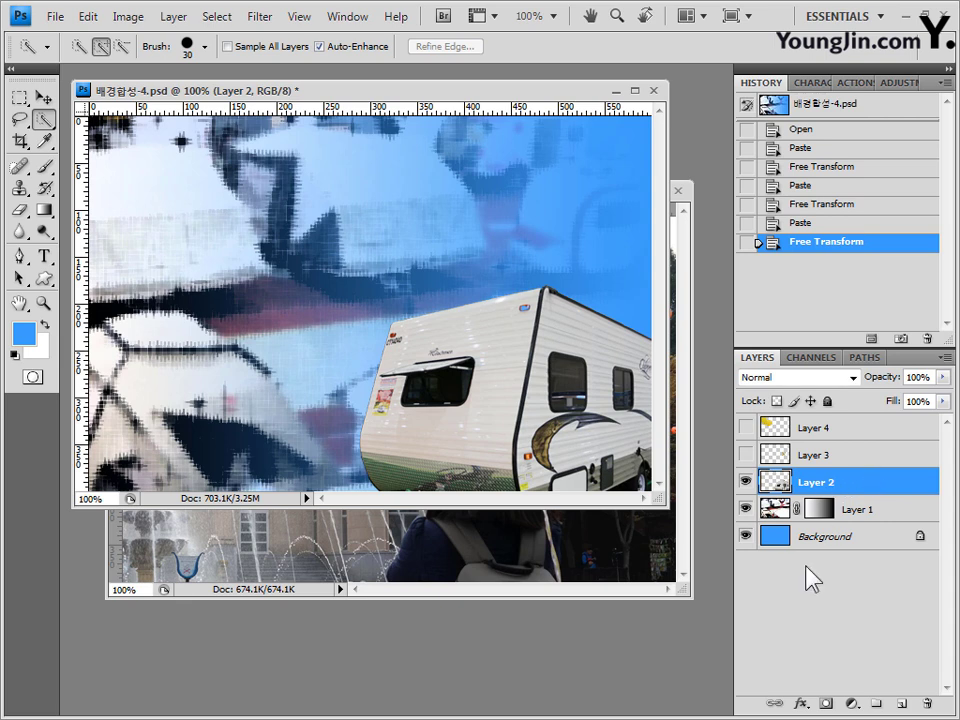
{"action": "left_click", "coordinate": [745, 455]}
{"action": "left_click", "coordinate": [835, 462]}
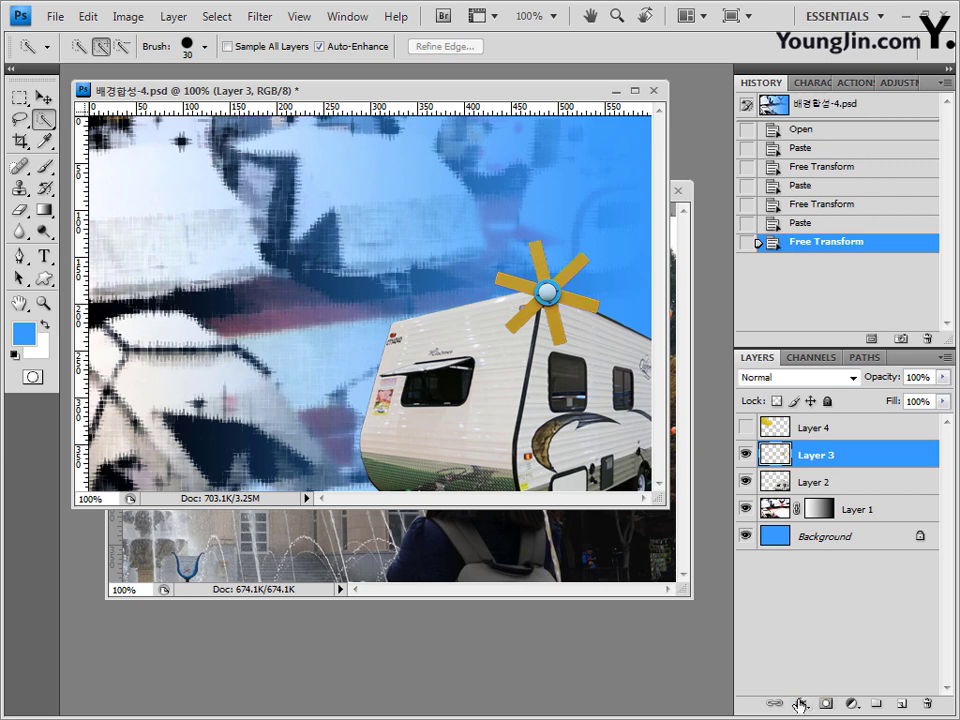
{"action": "left_click", "coordinate": [765, 428]}
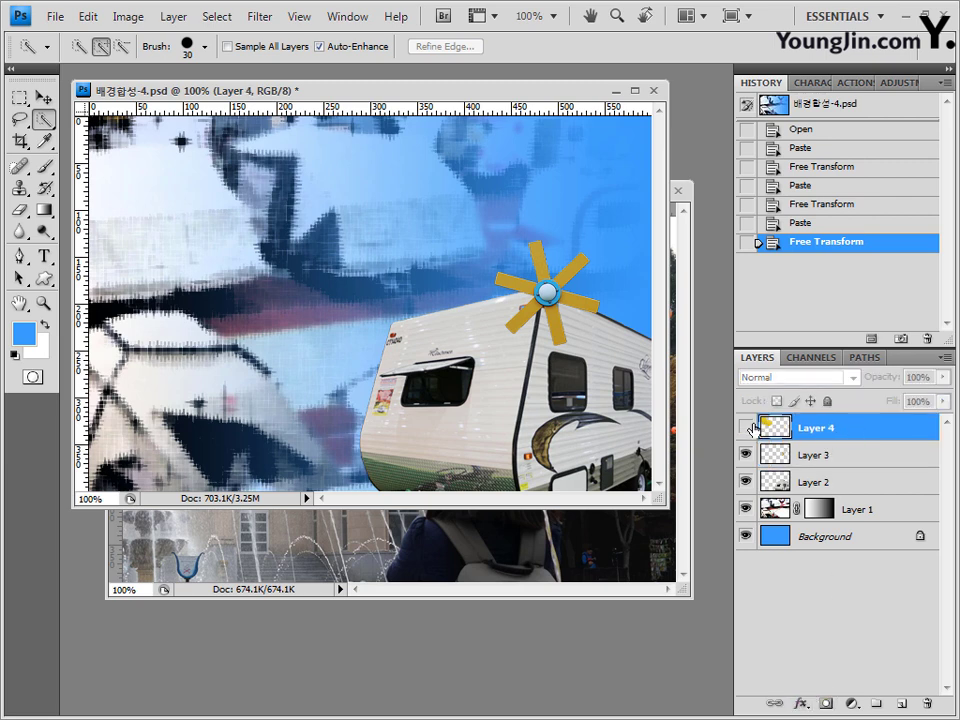
{"action": "left_click", "coordinate": [746, 428]}
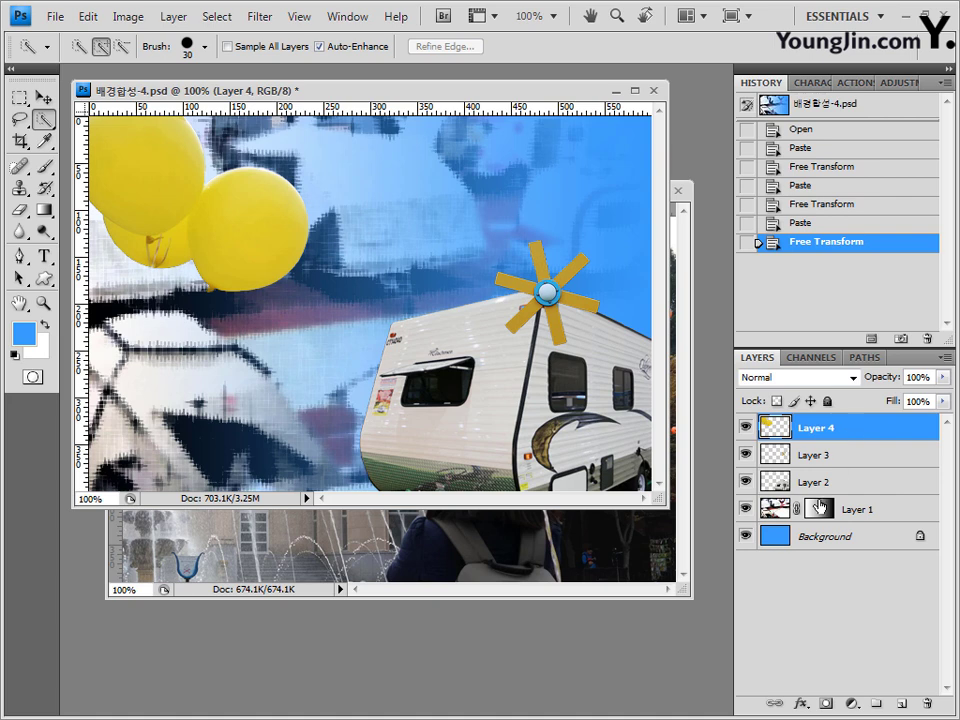
Rename the caravan's Layer 2 as 스타일1 and revert the document to the last Free Transform history state
{"action": "left_click", "coordinate": [843, 483]}
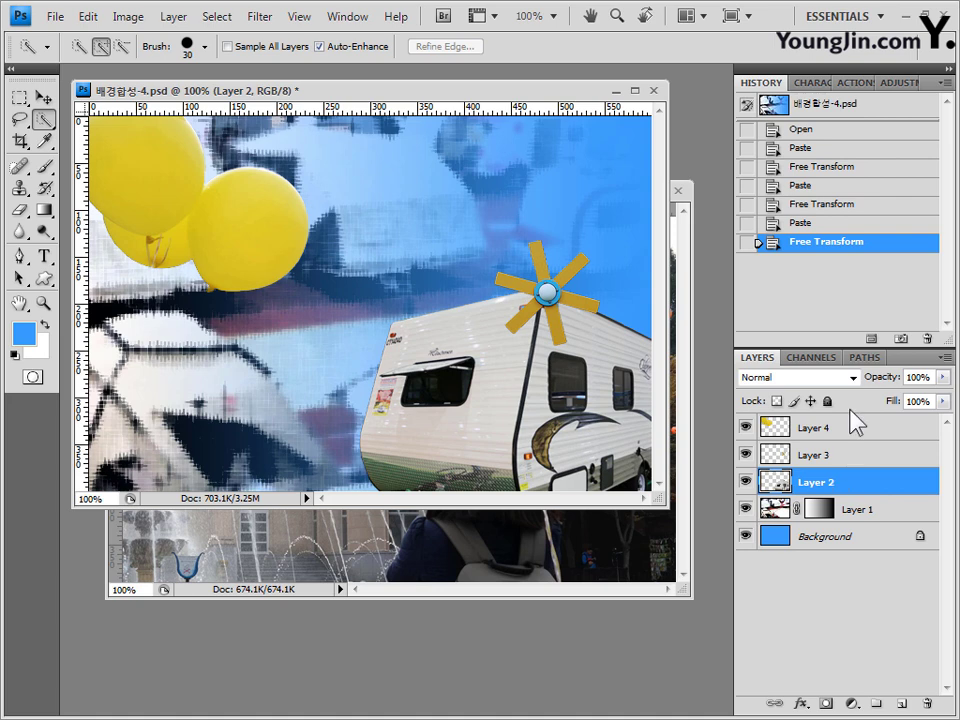
{"action": "double_click", "coordinate": [825, 485]}
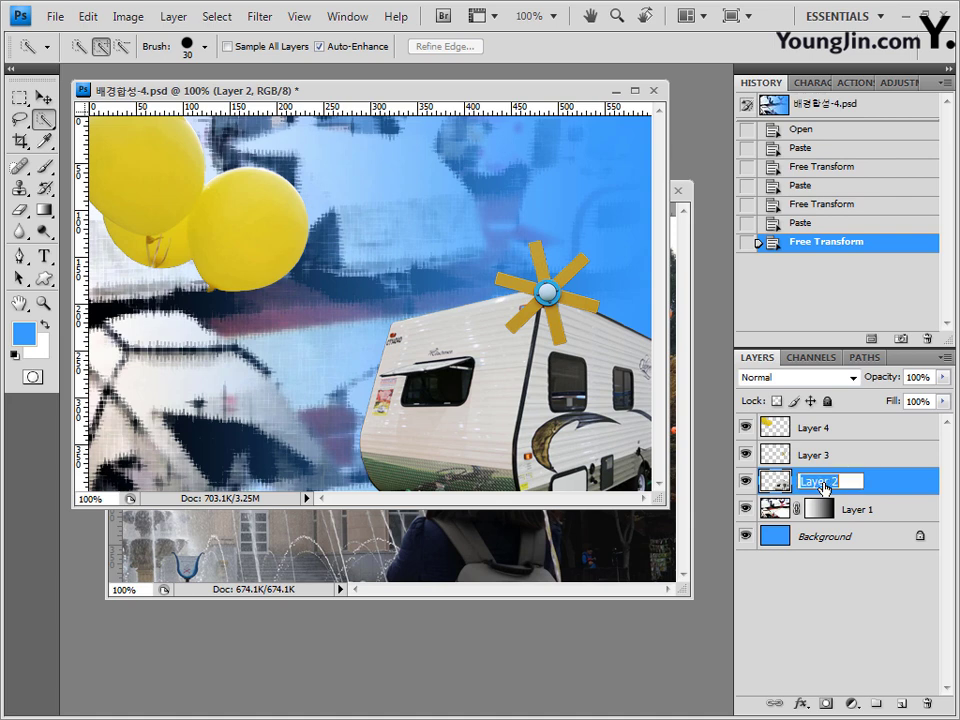
{"action": "key", "text": "BackSpace"}
{"action": "type", "text": "ㅅ"}
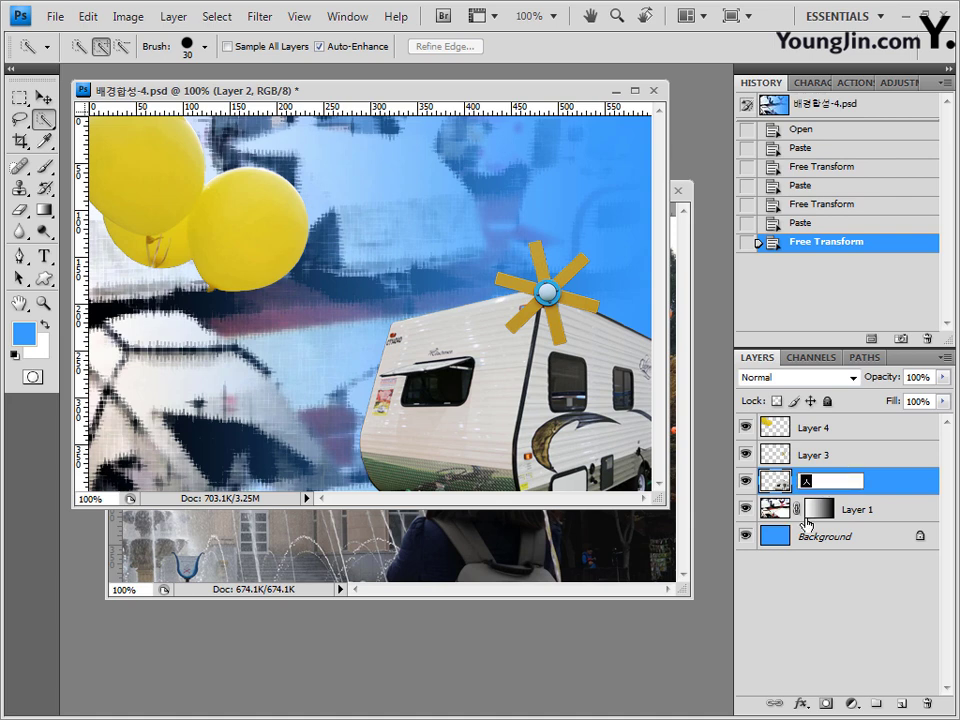
{"action": "type", "text": "ㅡ타이"}
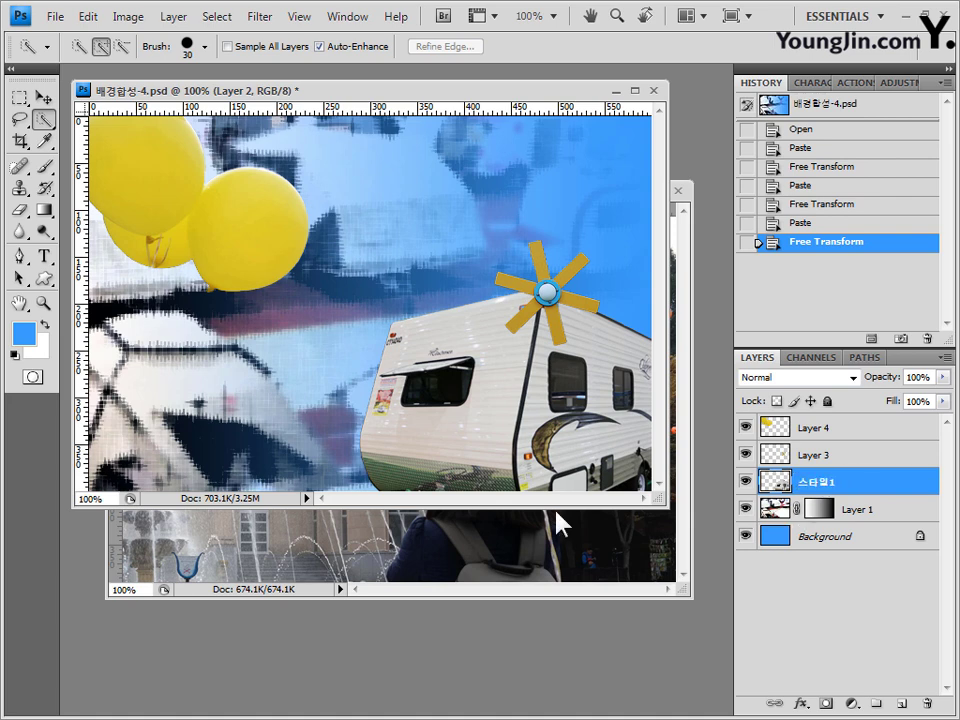
{"action": "key", "text": "Return"}
{"action": "left_click", "coordinate": [823, 243]}
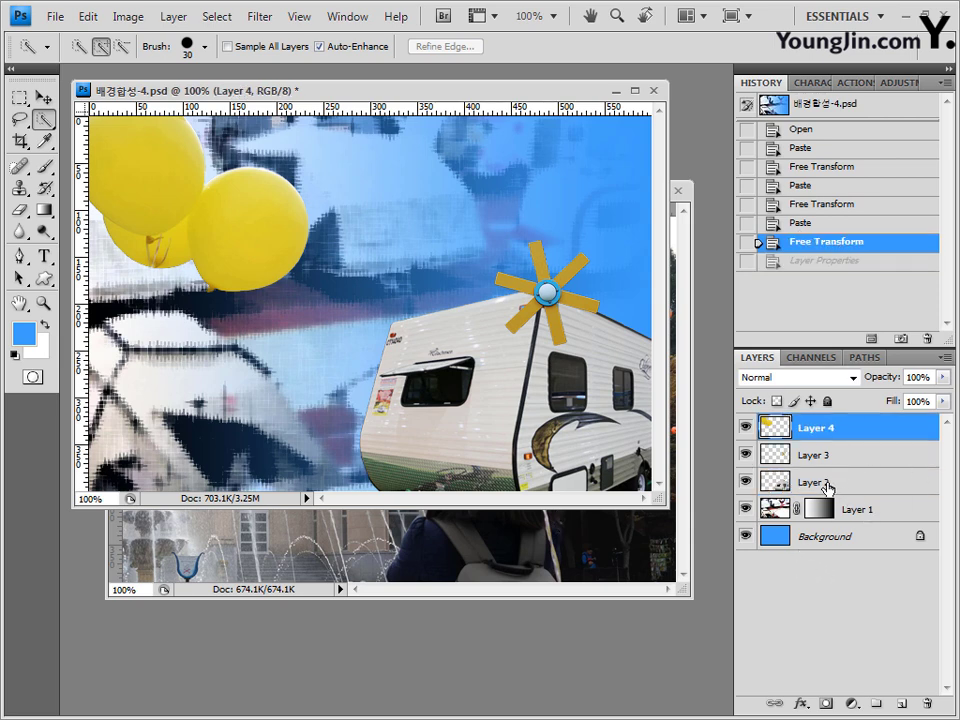
Add a Bevel and Emboss effect with the default Inner Bevel settings to the caravan's Layer 2
{"action": "left_click", "coordinate": [827, 485]}
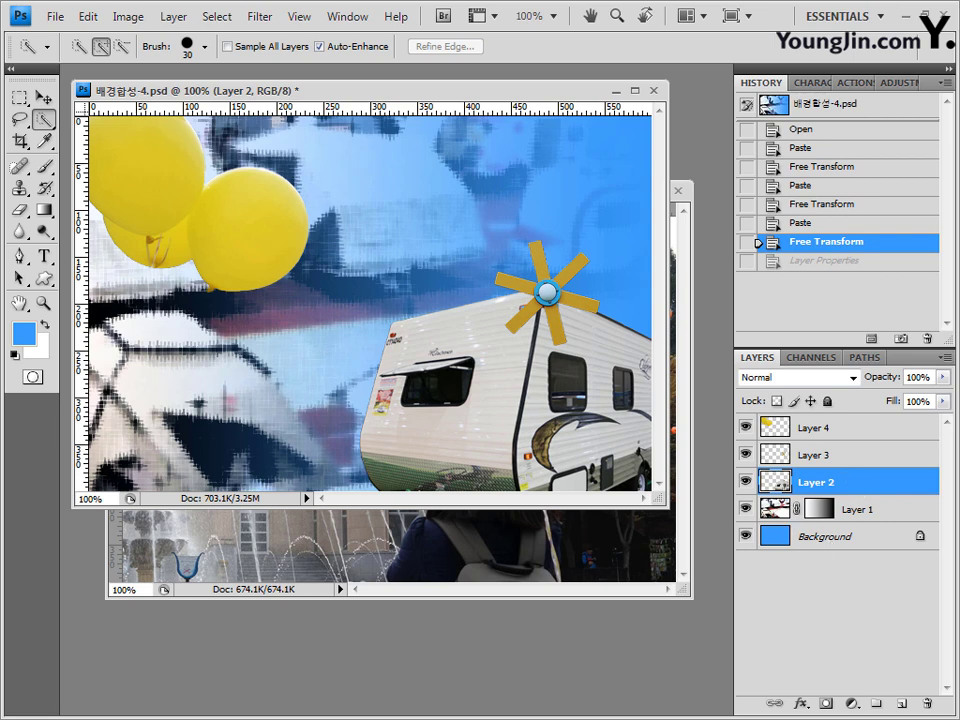
{"action": "left_click", "coordinate": [799, 702]}
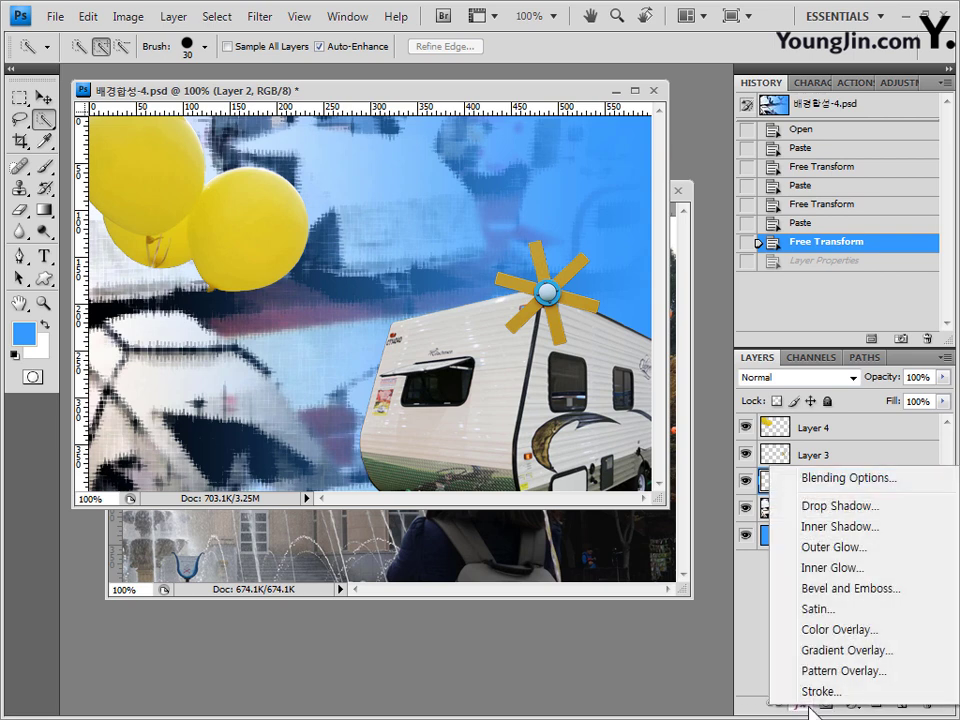
{"action": "left_click", "coordinate": [845, 588]}
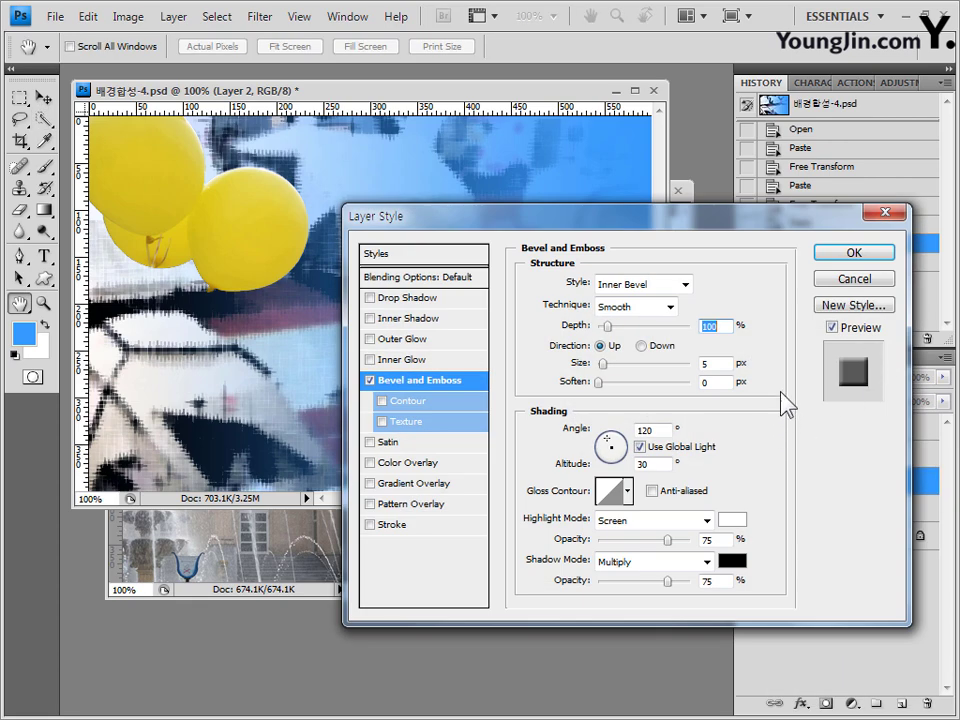
{"action": "left_click", "coordinate": [855, 256]}
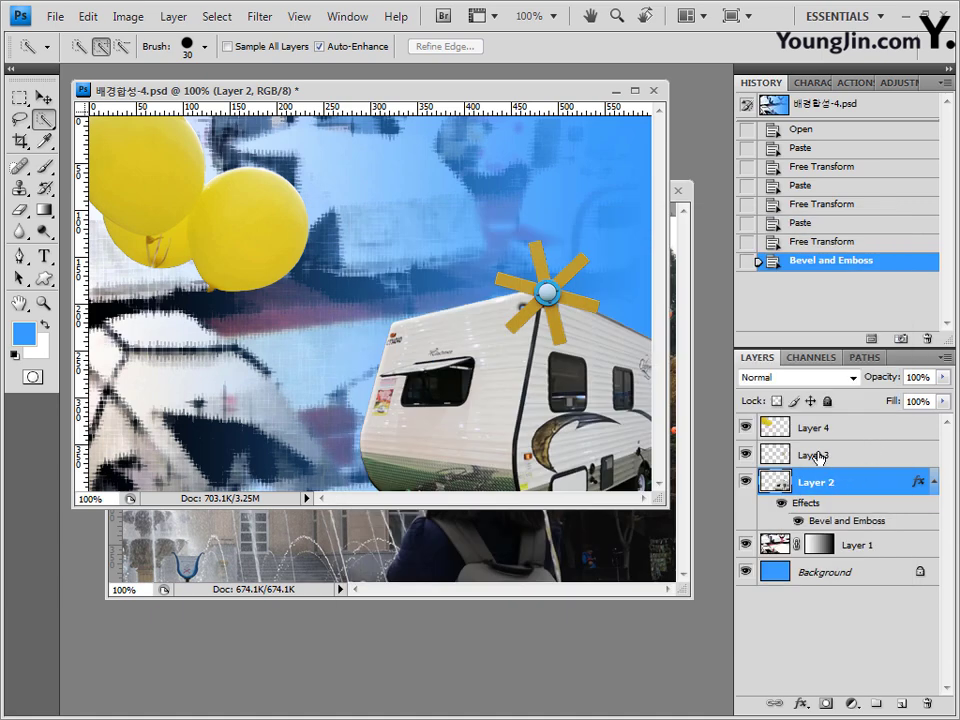
Add a Drop Shadow to the pinwheel's Layer 3 with Use Global Light turned off and the other settings left at default
{"action": "left_click", "coordinate": [818, 457]}
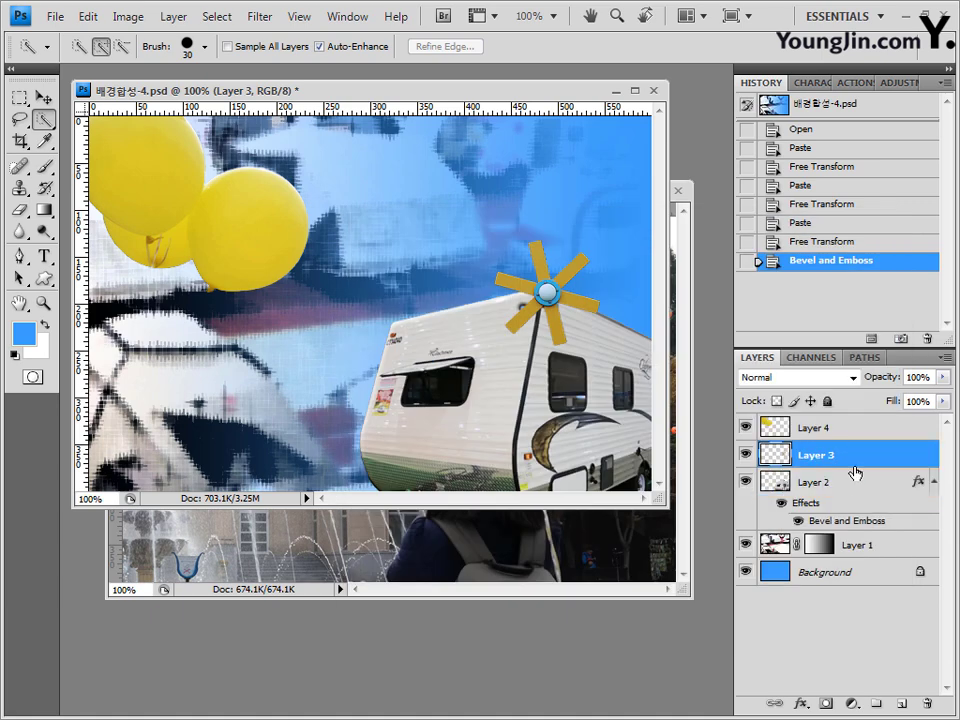
{"action": "left_click", "coordinate": [801, 703]}
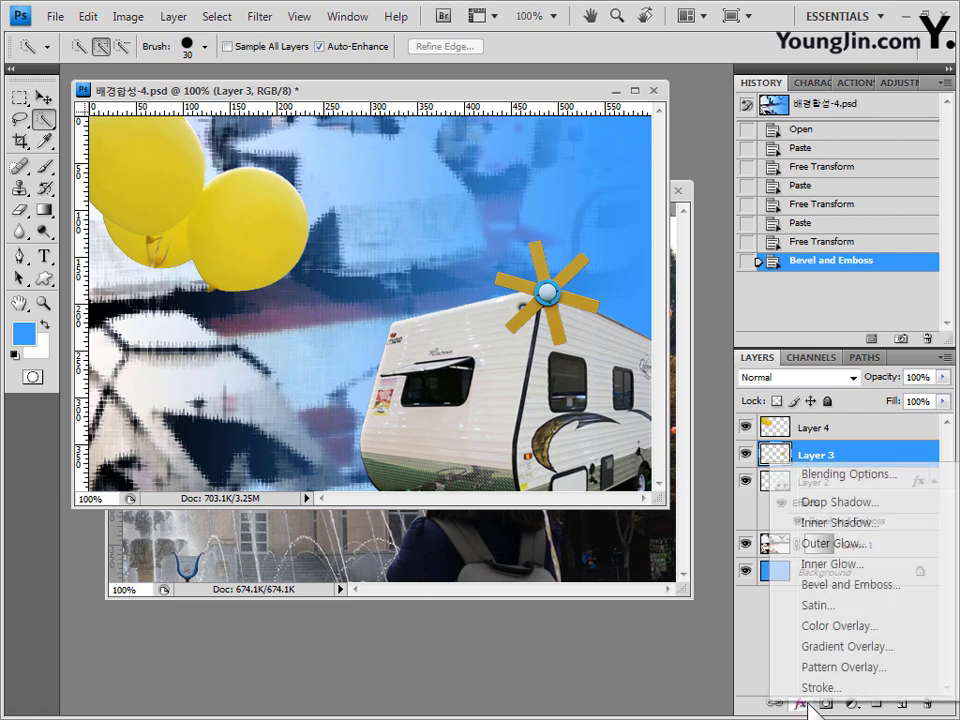
{"action": "left_click", "coordinate": [848, 503]}
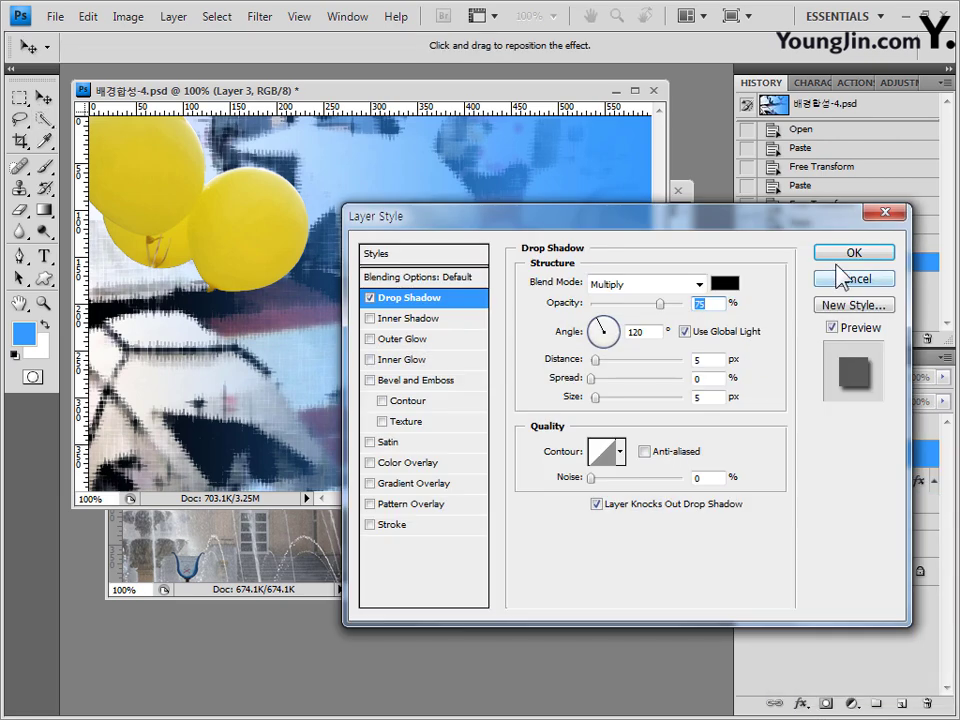
{"action": "left_click_drag", "start_coordinate": [754, 224], "coordinate": [620, 231]}
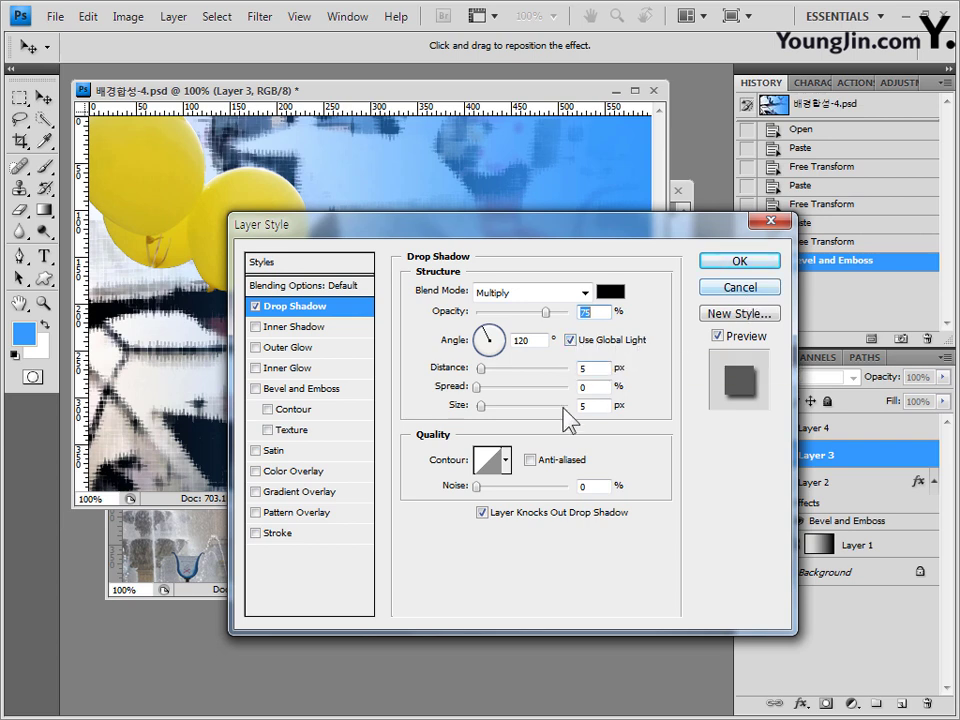
{"action": "left_click_drag", "start_coordinate": [655, 232], "coordinate": [549, 401]}
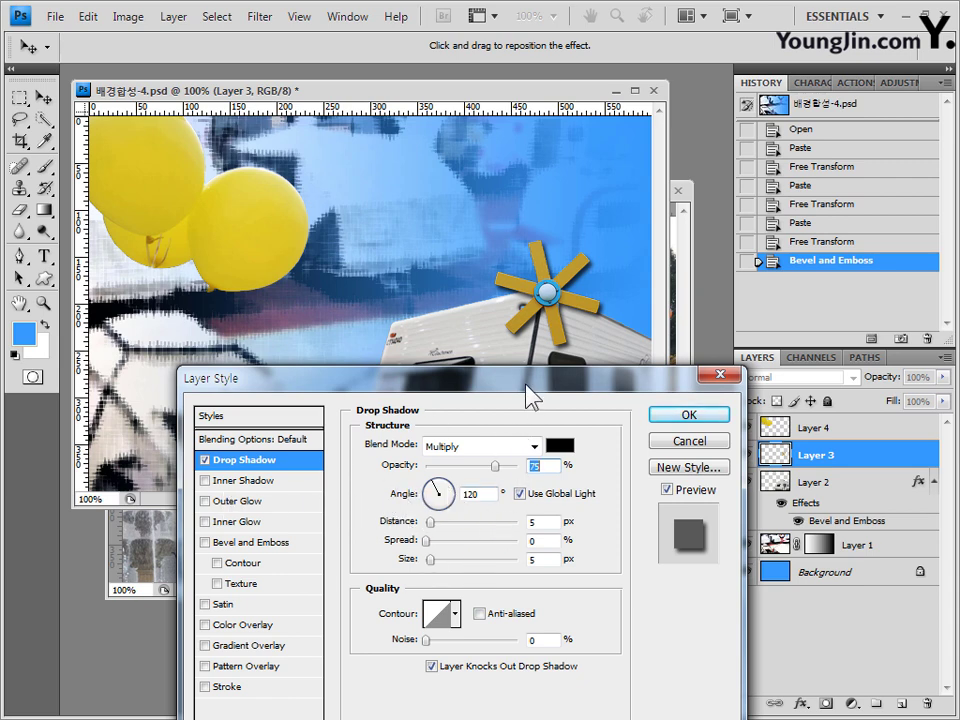
{"action": "left_click_drag", "start_coordinate": [527, 387], "coordinate": [480, 383]}
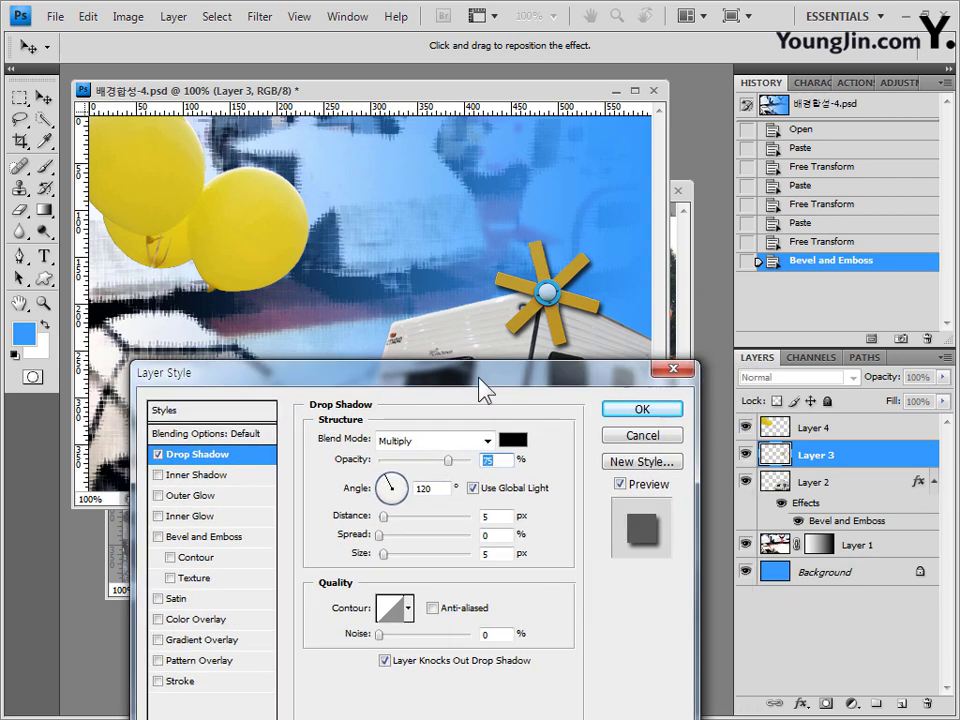
{"action": "left_click", "coordinate": [473, 488]}
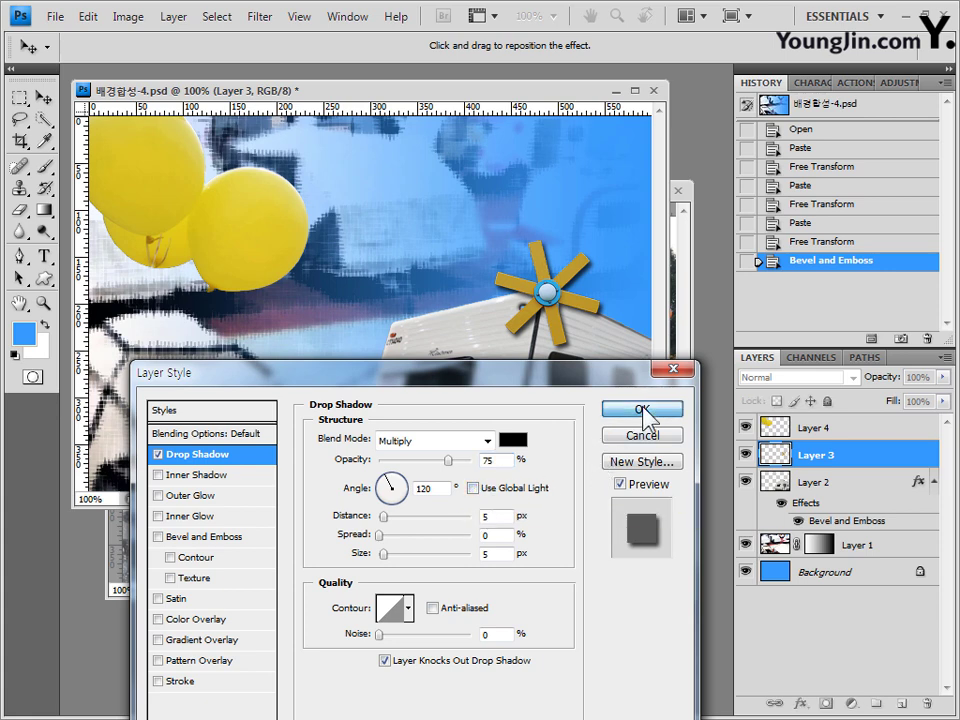
{"action": "left_click", "coordinate": [642, 410]}
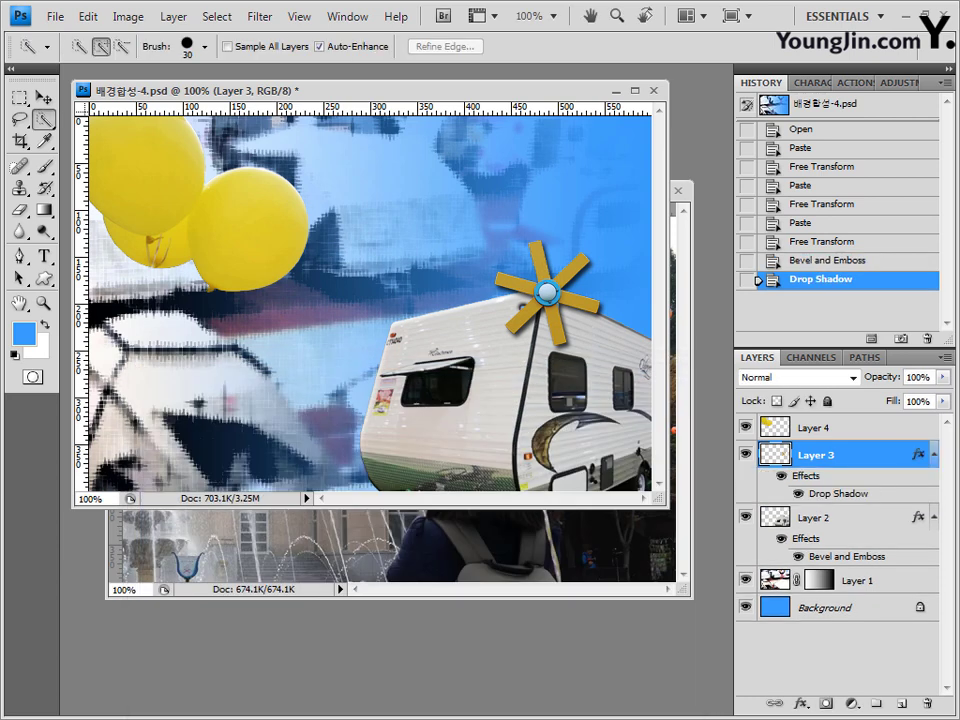
Add an Outer Glow effect with default settings to the balloons' Layer 4
{"action": "left_click", "coordinate": [855, 430]}
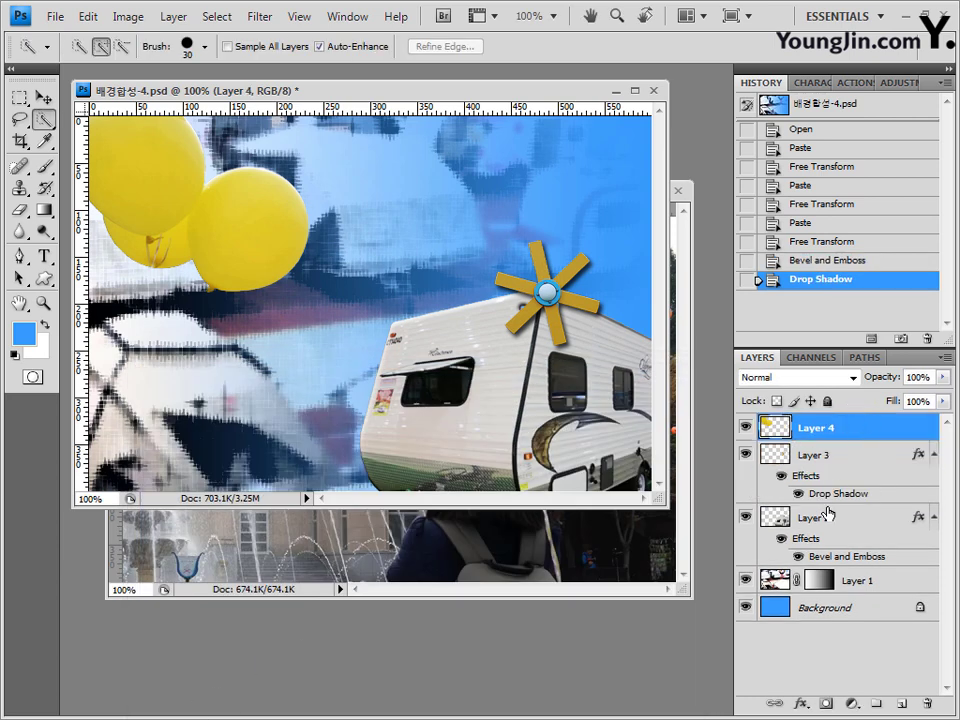
{"action": "left_click", "coordinate": [801, 703]}
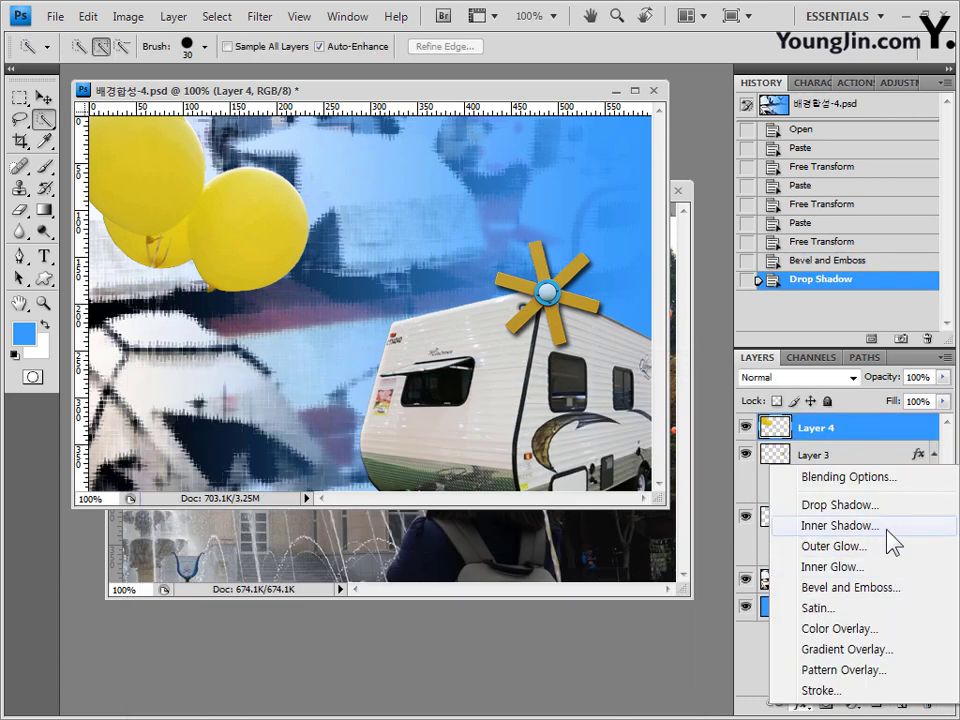
{"action": "left_click", "coordinate": [850, 547]}
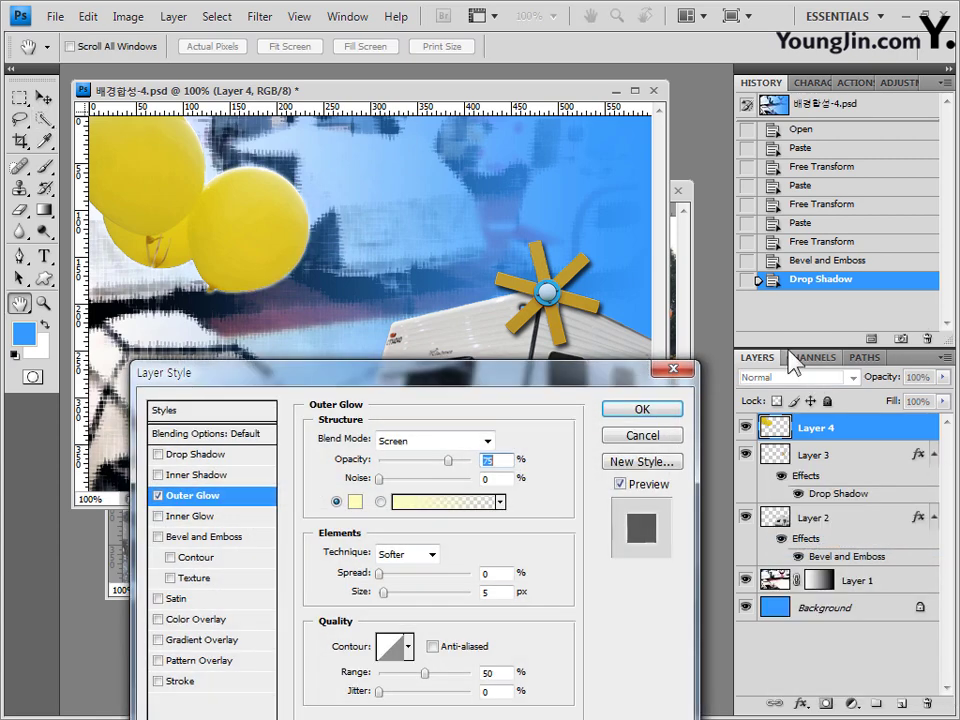
{"action": "left_click", "coordinate": [668, 411]}
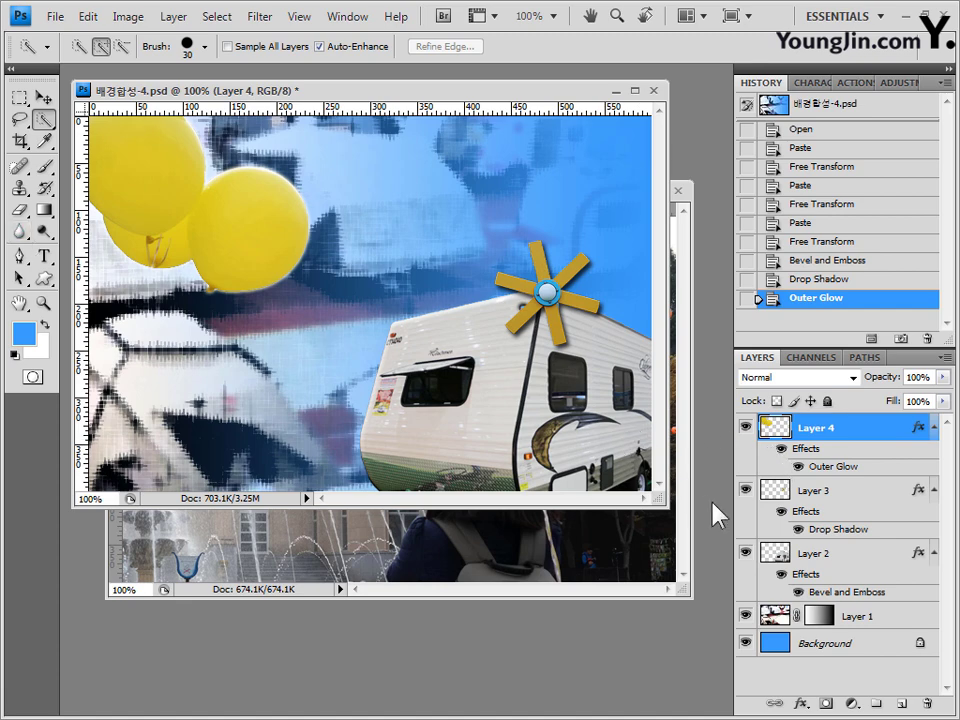
Close 스타일-3.jpg, and close 배경합성-4.psd without saving its changes
{"action": "left_click", "coordinate": [684, 203]}
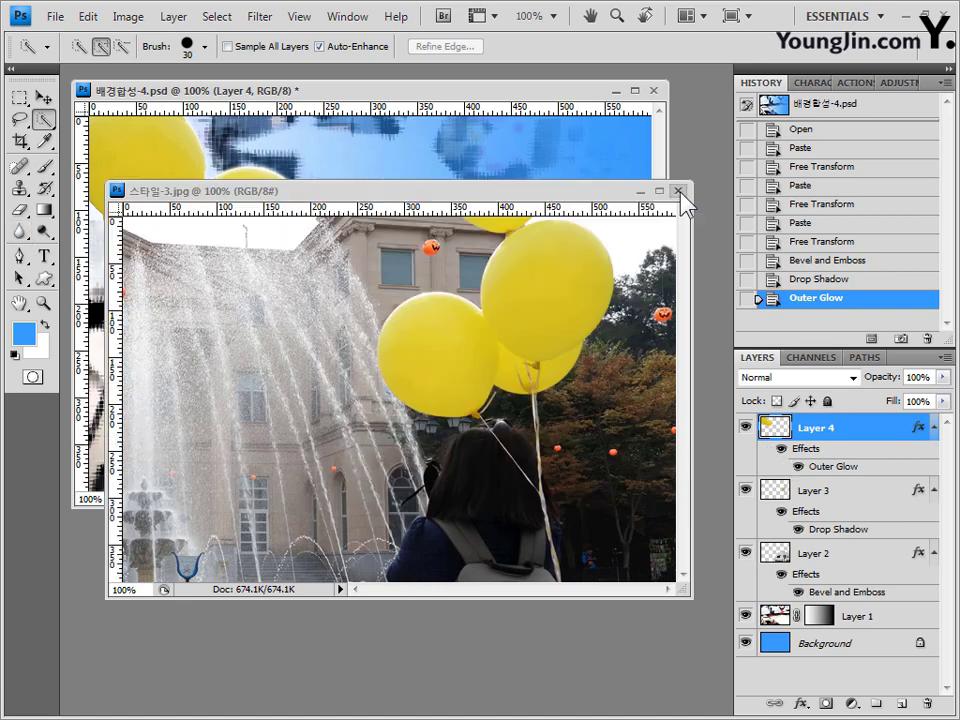
{"action": "left_click", "coordinate": [679, 191]}
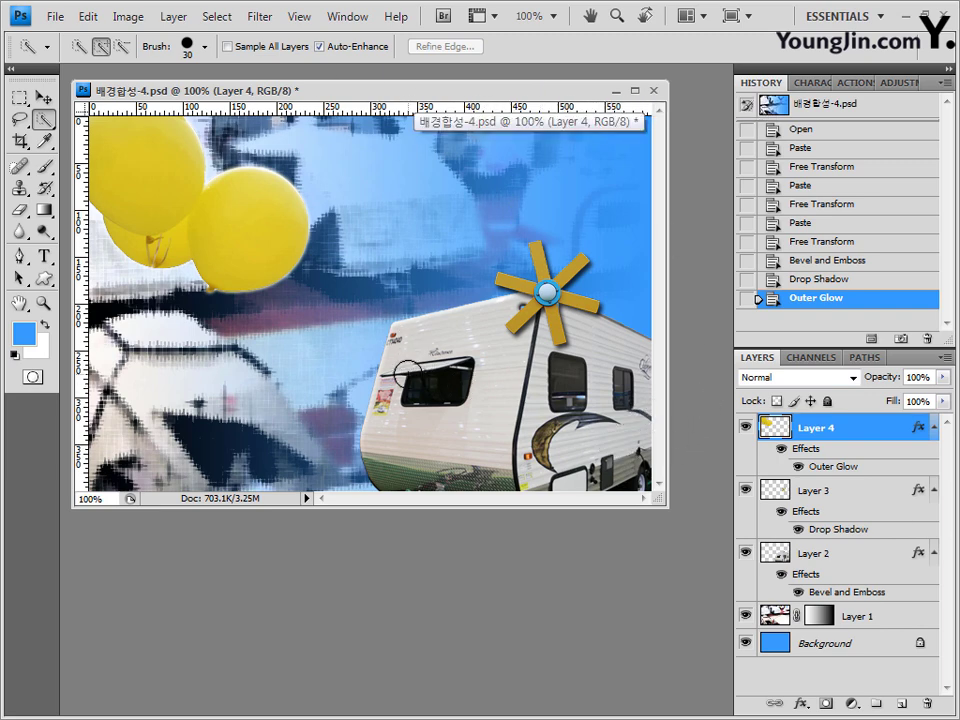
{"action": "left_click", "coordinate": [653, 90]}
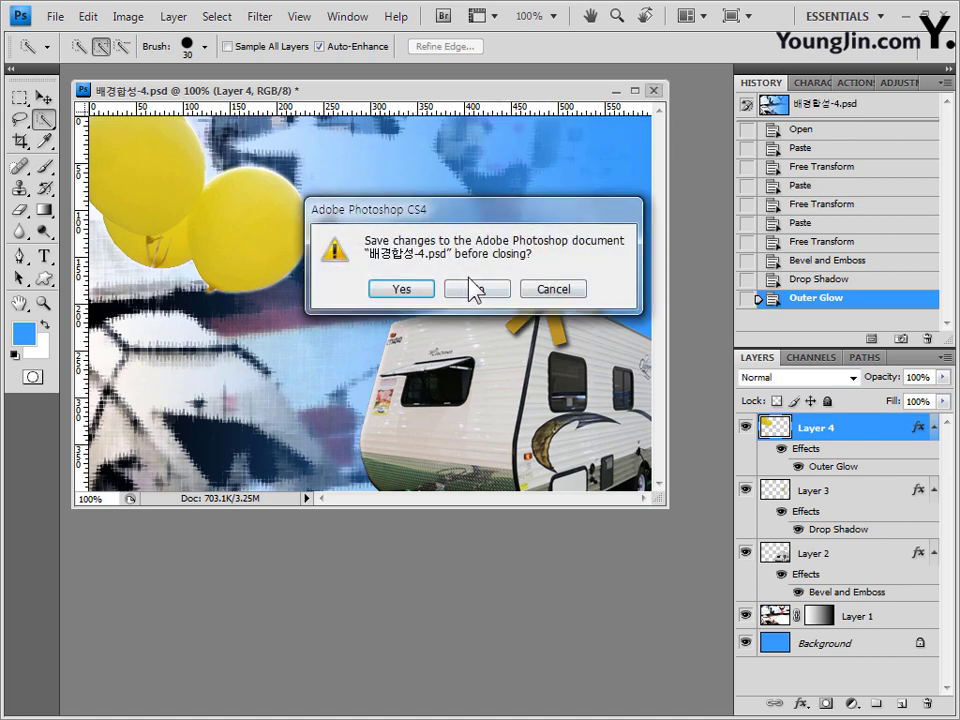
{"action": "left_click", "coordinate": [483, 296]}
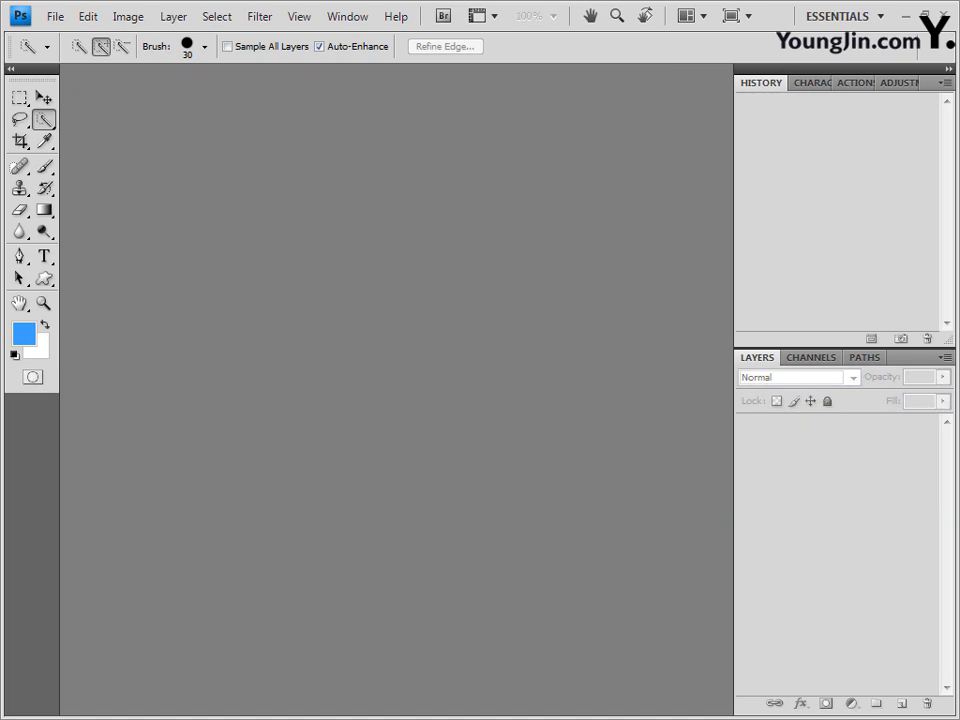
Open 배경합성-5.psd from the practice folder and detach it into a floating window
{"action": "key", "text": "alt+Tab"}
{"action": "left_click_drag", "start_coordinate": [756, 381], "coordinate": [515, 189]}
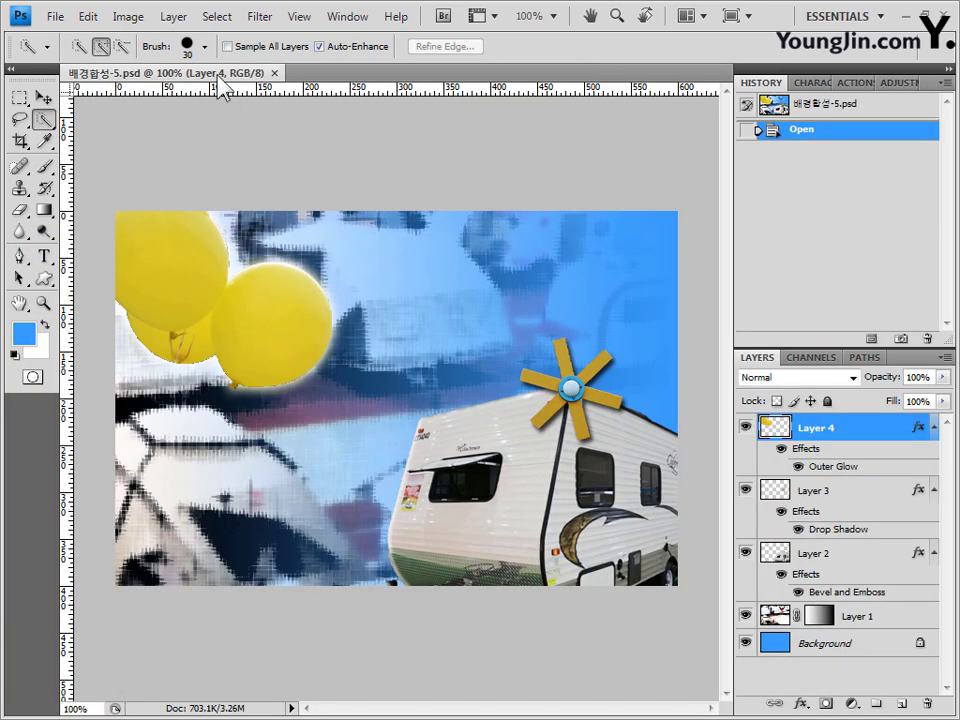
{"action": "left_click_drag", "start_coordinate": [222, 88], "coordinate": [242, 172]}
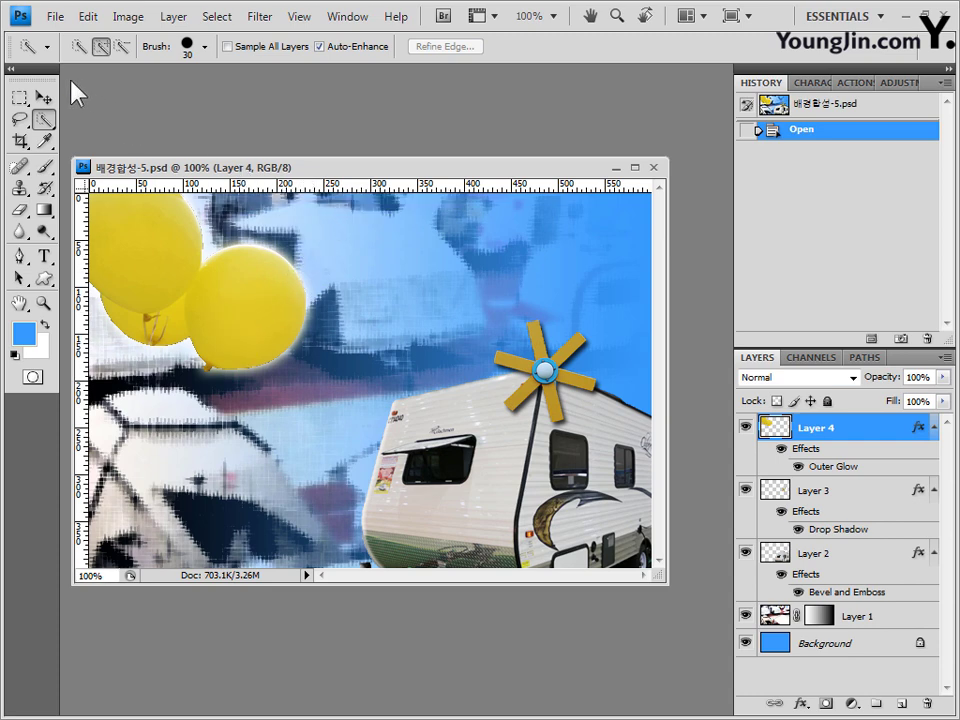
With the Custom Shape tool, replace the current shape set with the Symbols set and choose the campfire shape
{"action": "left_click", "coordinate": [43, 281]}
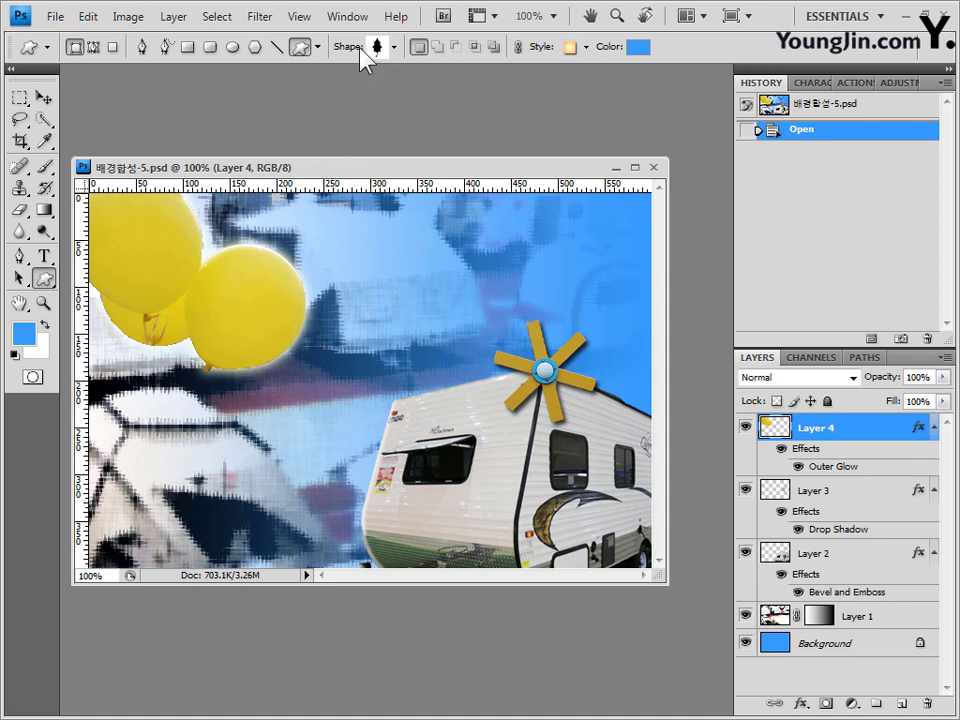
{"action": "left_click", "coordinate": [395, 47]}
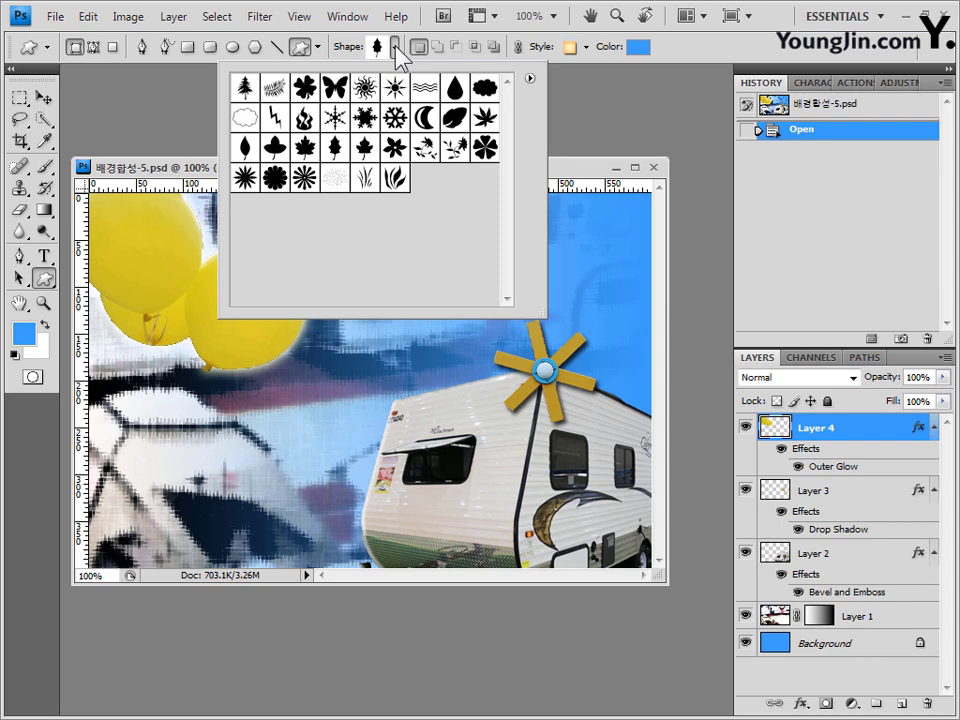
{"action": "left_click", "coordinate": [529, 79]}
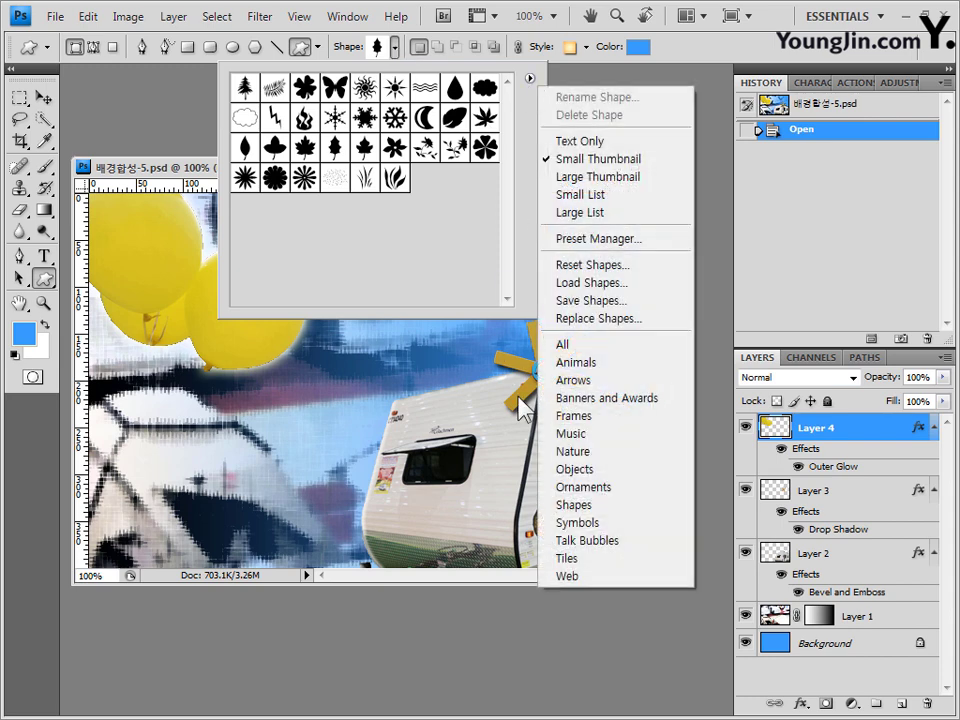
{"action": "left_click", "coordinate": [612, 530]}
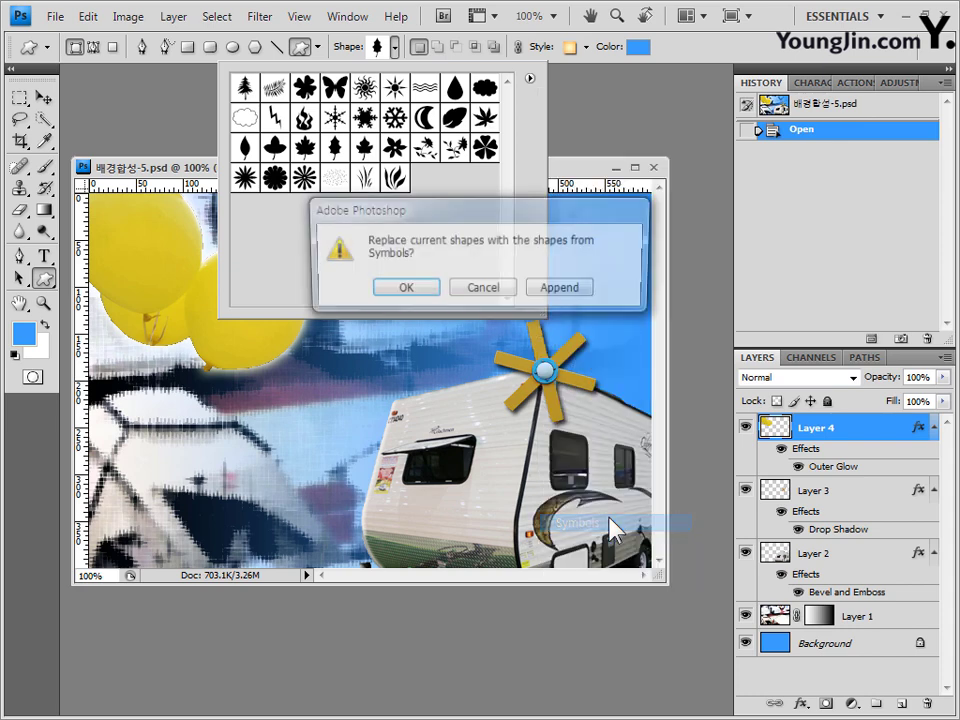
{"action": "left_click", "coordinate": [403, 290]}
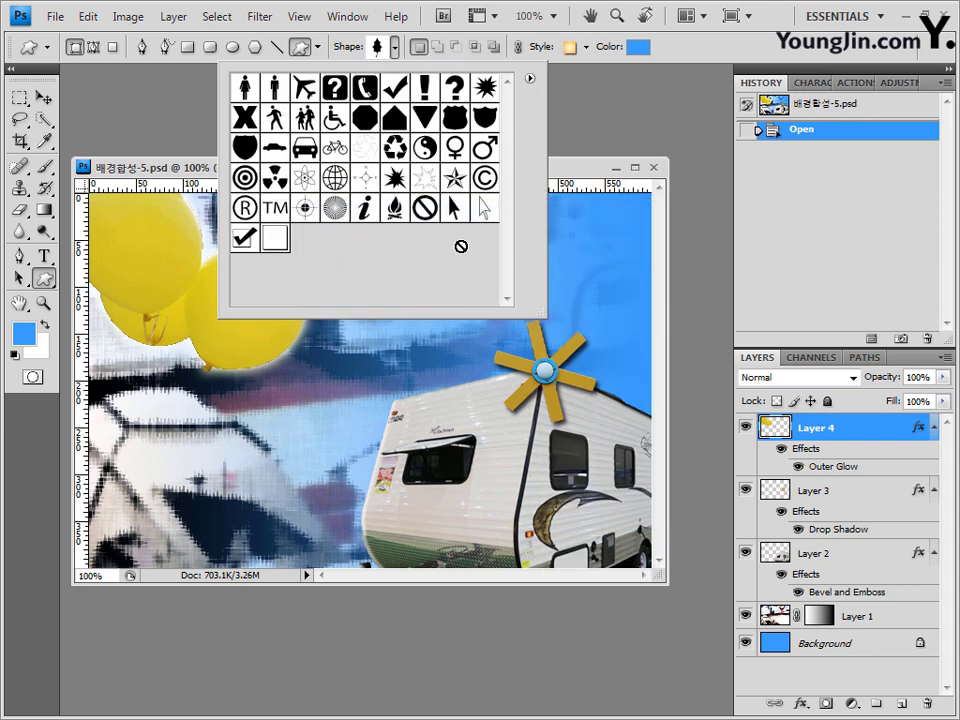
{"action": "left_click", "coordinate": [398, 214]}
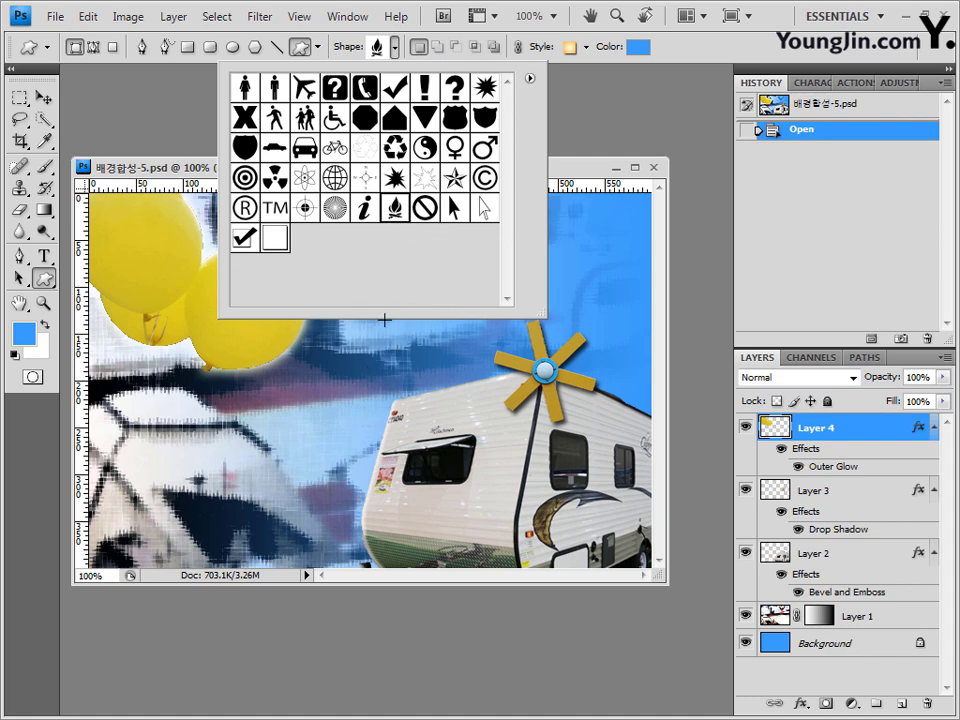
{"action": "left_click", "coordinate": [530, 79]}
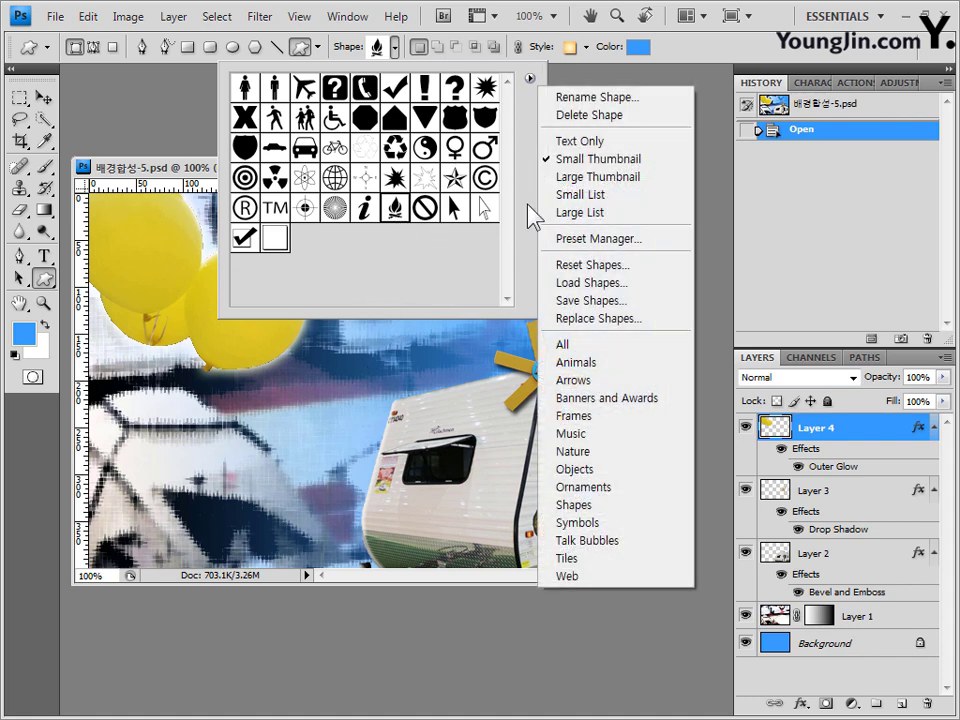
{"action": "left_click", "coordinate": [492, 273]}
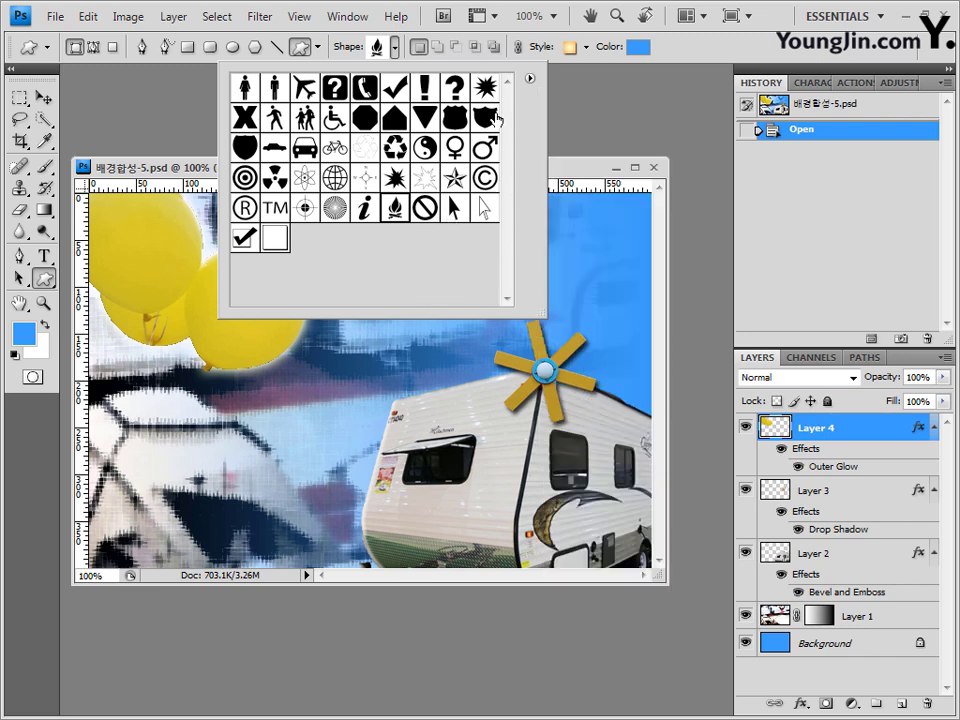
{"action": "left_click", "coordinate": [537, 200]}
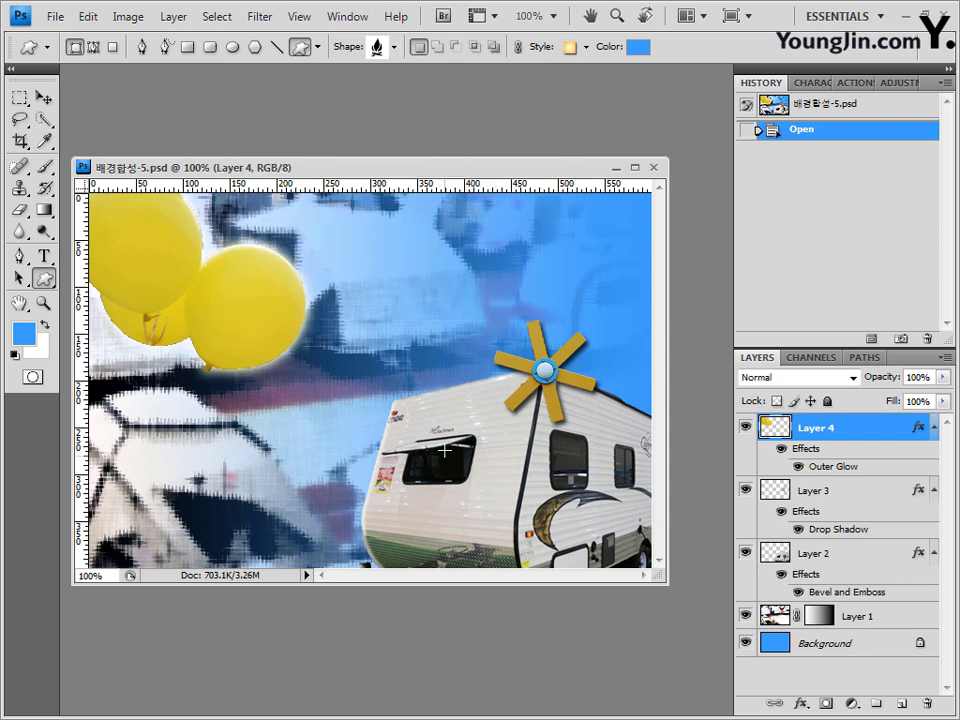
Set the custom shape's style to Default Style (None) and its color to ff0000
{"action": "left_click_drag", "start_coordinate": [439, 168], "coordinate": [452, 129]}
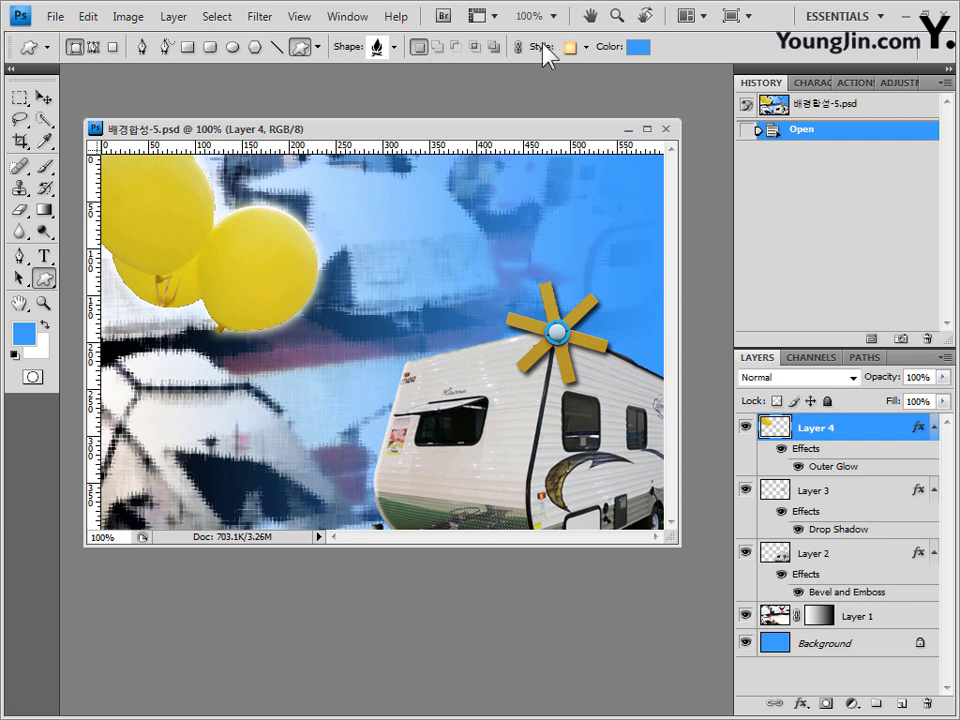
{"action": "left_click", "coordinate": [586, 46]}
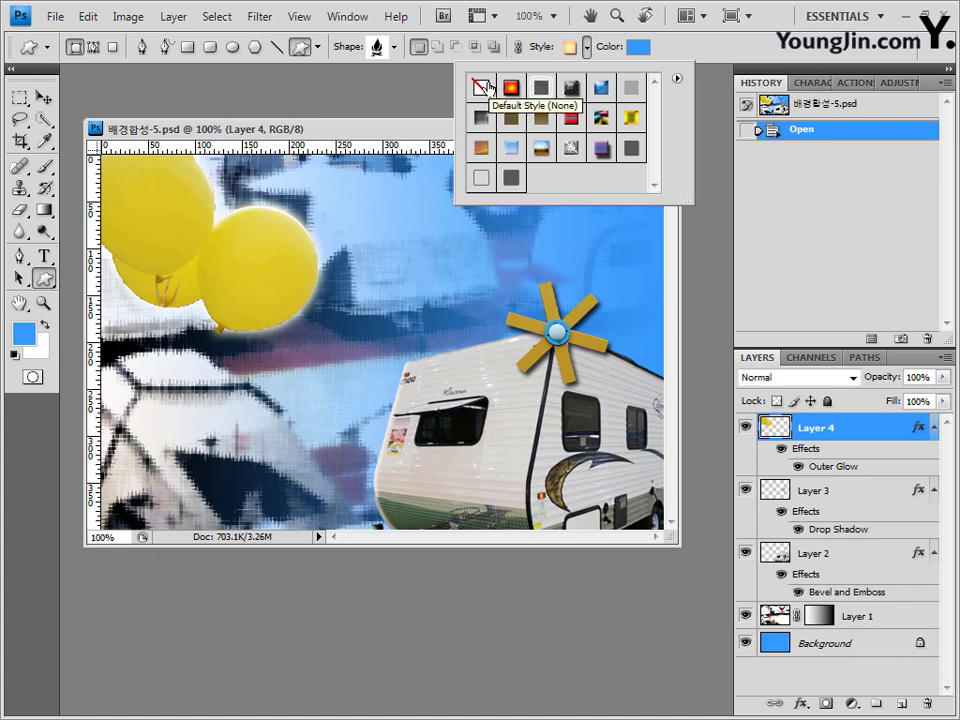
{"action": "left_click", "coordinate": [486, 87]}
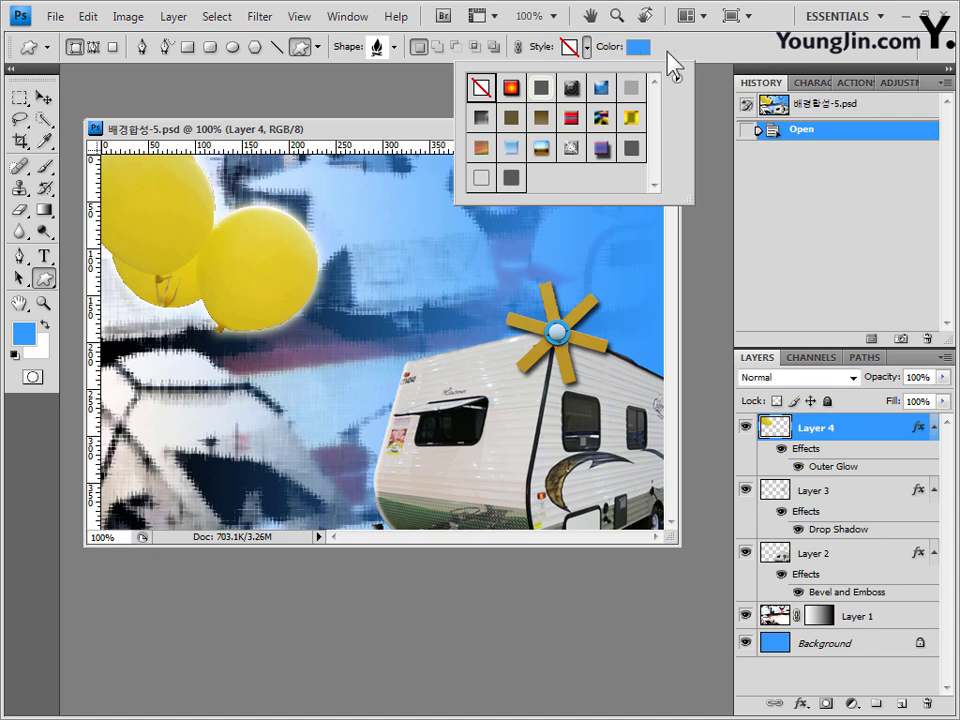
{"action": "left_click", "coordinate": [638, 48]}
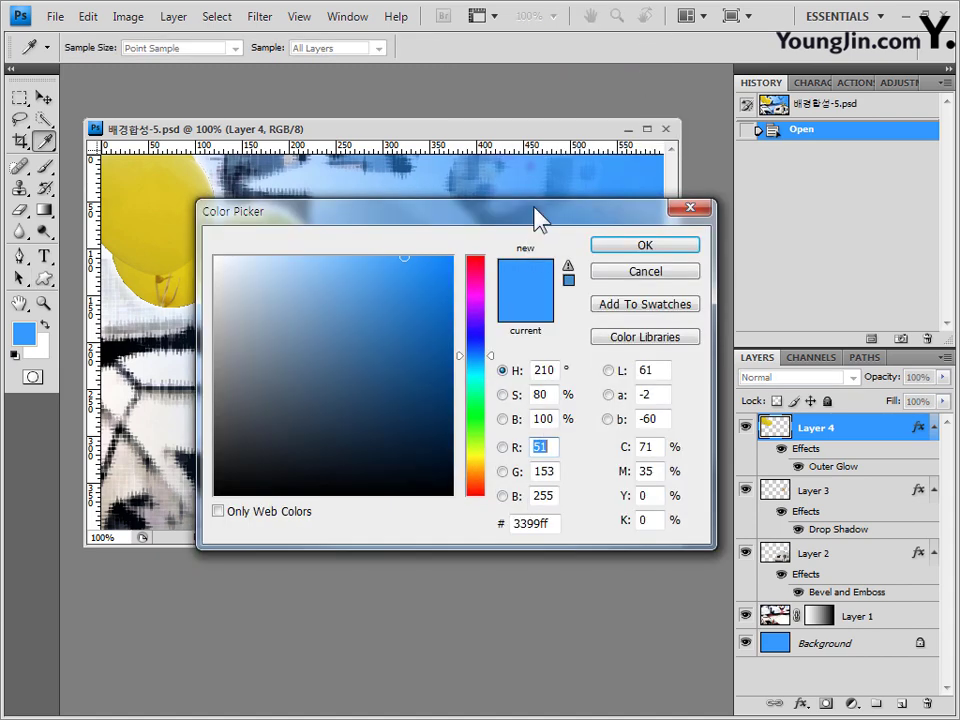
{"action": "left_click_drag", "start_coordinate": [558, 520], "coordinate": [424, 517]}
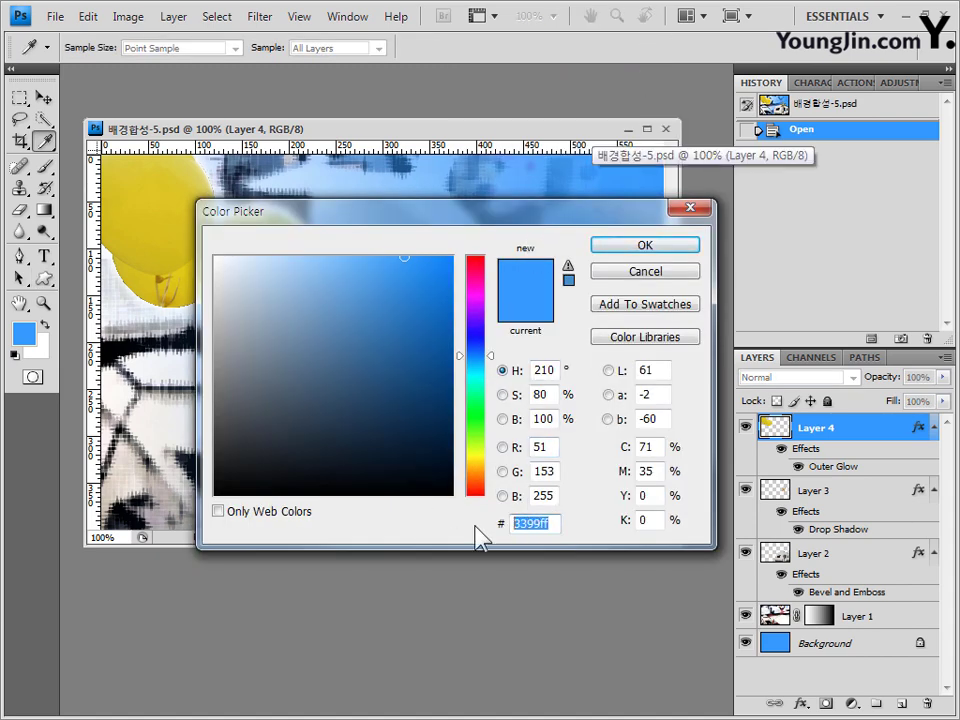
{"action": "type", "text": "ff0000"}
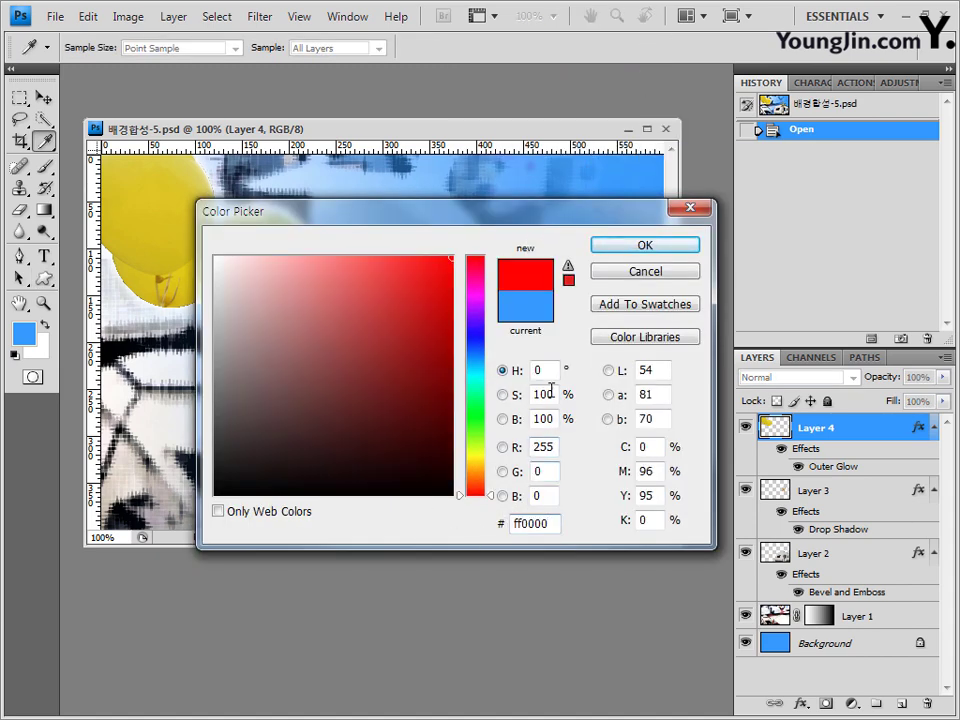
{"action": "left_click", "coordinate": [646, 250]}
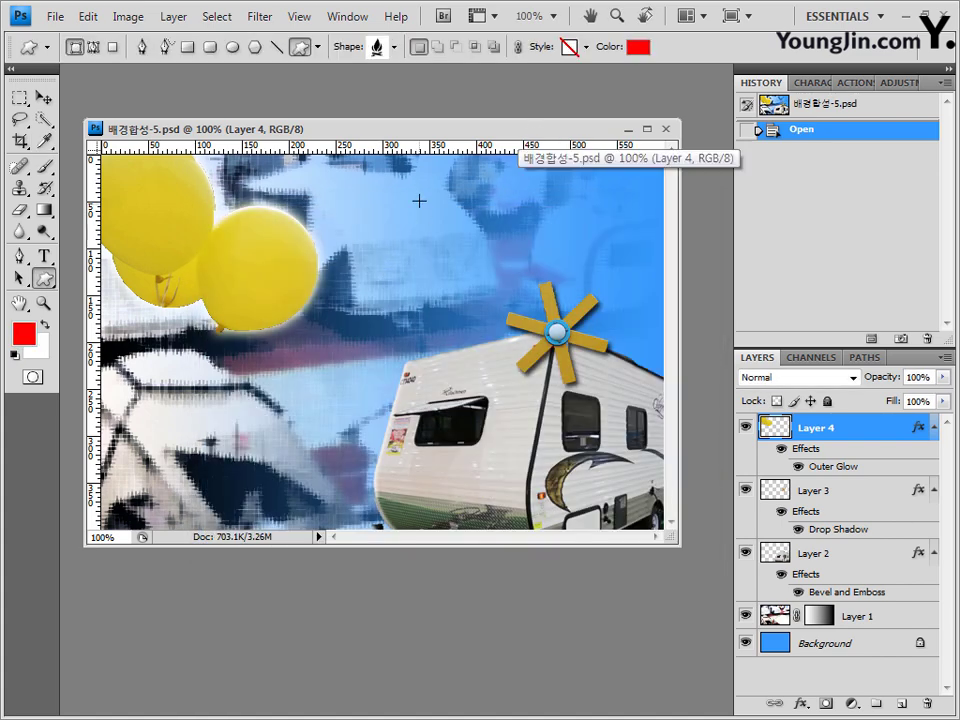
Draw the campfire between the balloons and the pinwheel, and transform it to about 98% width, 83% height and 13.8° rotation near the canvas's upper edge
{"action": "left_click_drag", "start_coordinate": [400, 206], "coordinate": [470, 313]}
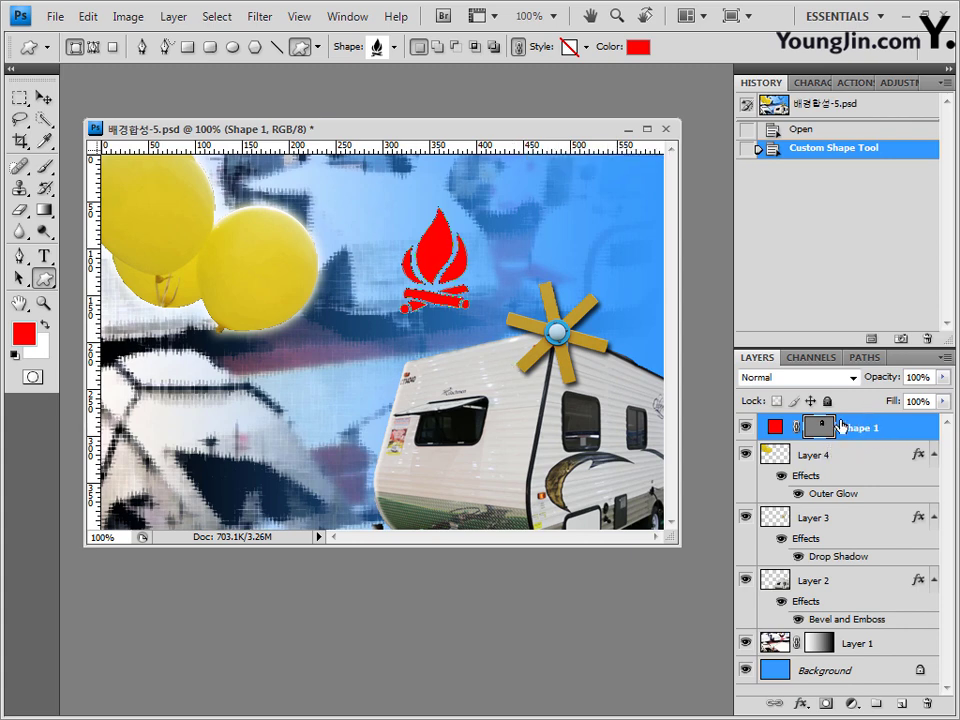
{"action": "key", "text": "ctrl+t"}
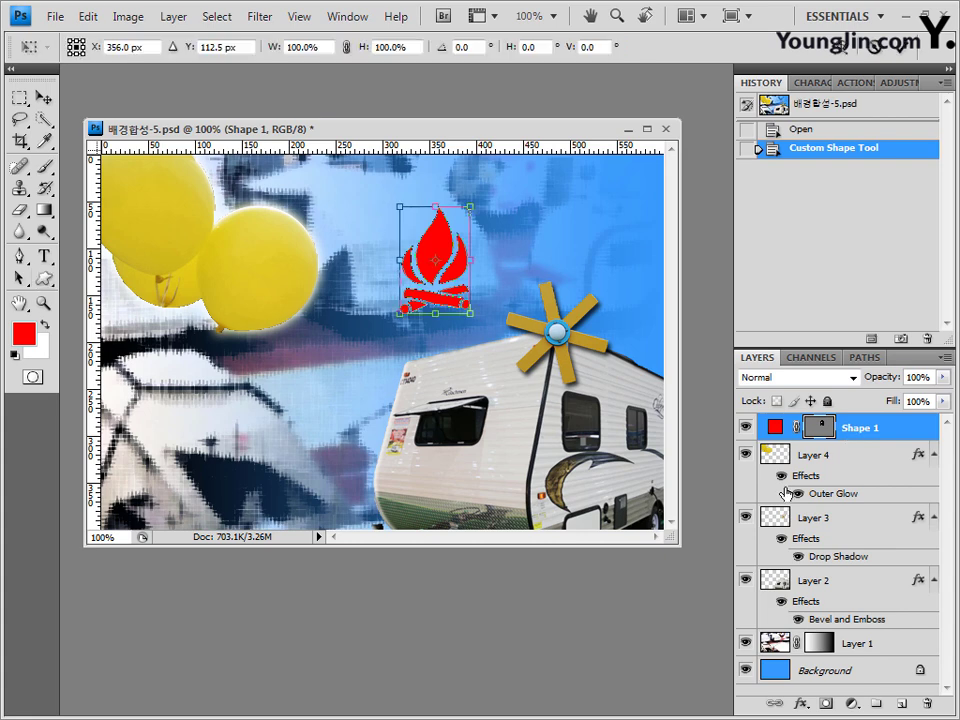
{"action": "left_click_drag", "start_coordinate": [411, 196], "coordinate": [422, 218]}
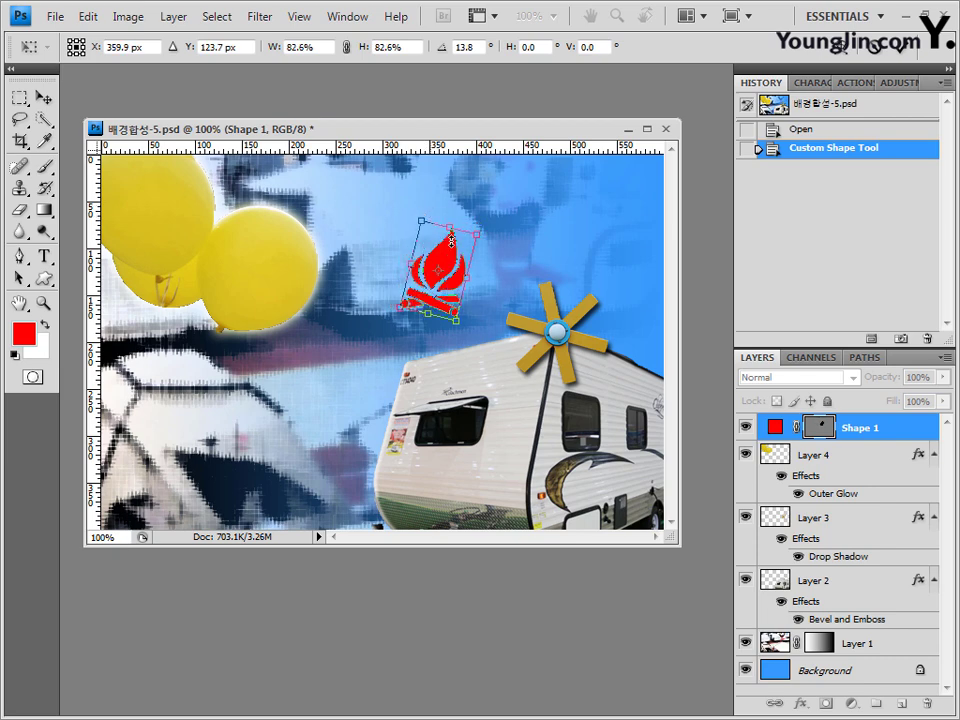
{"action": "left_click_drag", "start_coordinate": [481, 281], "coordinate": [437, 279]}
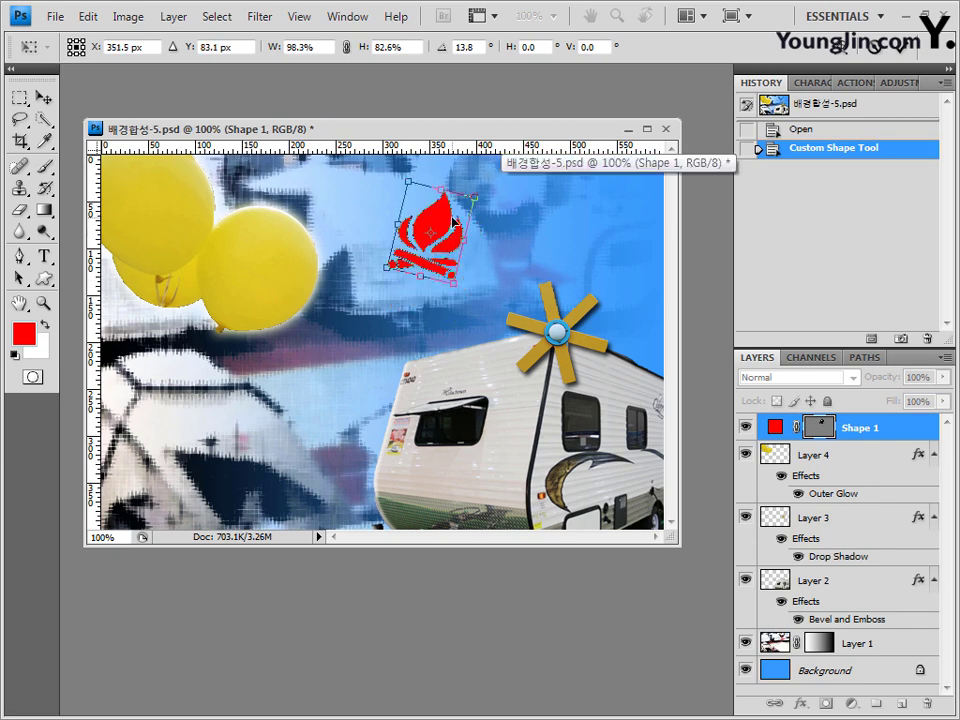
{"action": "key", "text": "Return"}
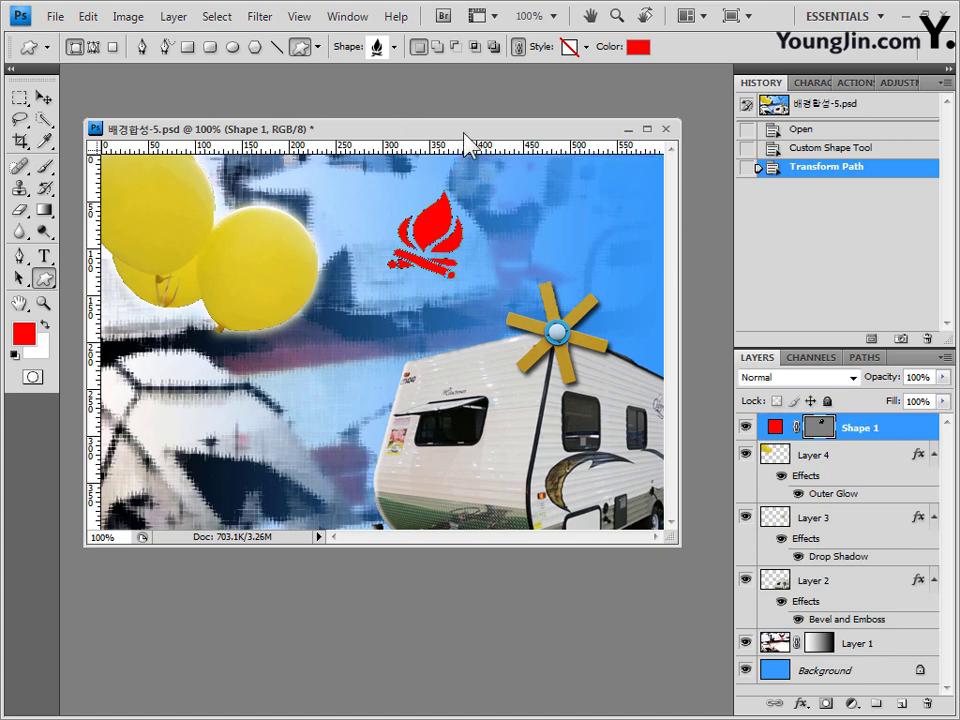
Add an Inner Bevel with Bevel and Emboss to the campfire shape layer, with Use Global Light turned off
{"action": "left_click", "coordinate": [805, 704]}
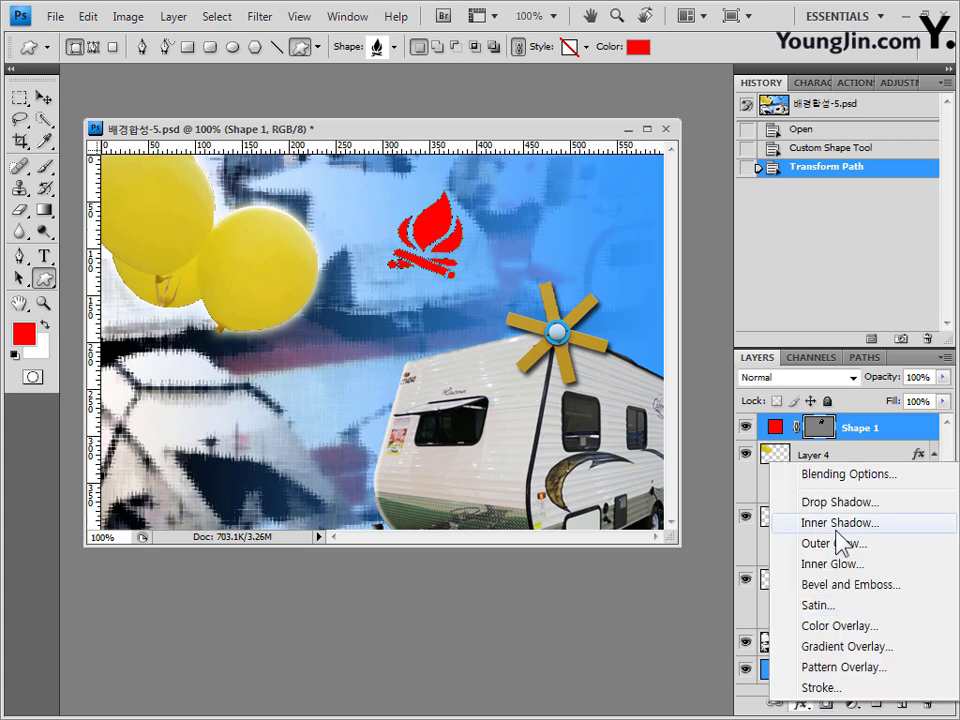
{"action": "left_click", "coordinate": [850, 584]}
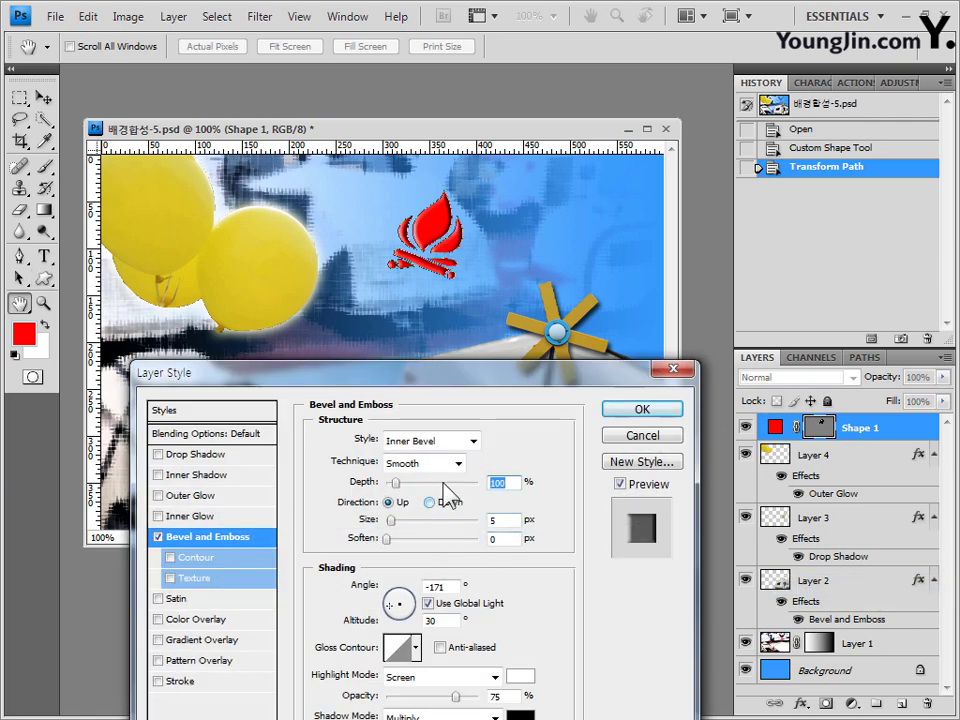
{"action": "left_click_drag", "start_coordinate": [465, 378], "coordinate": [507, 236]}
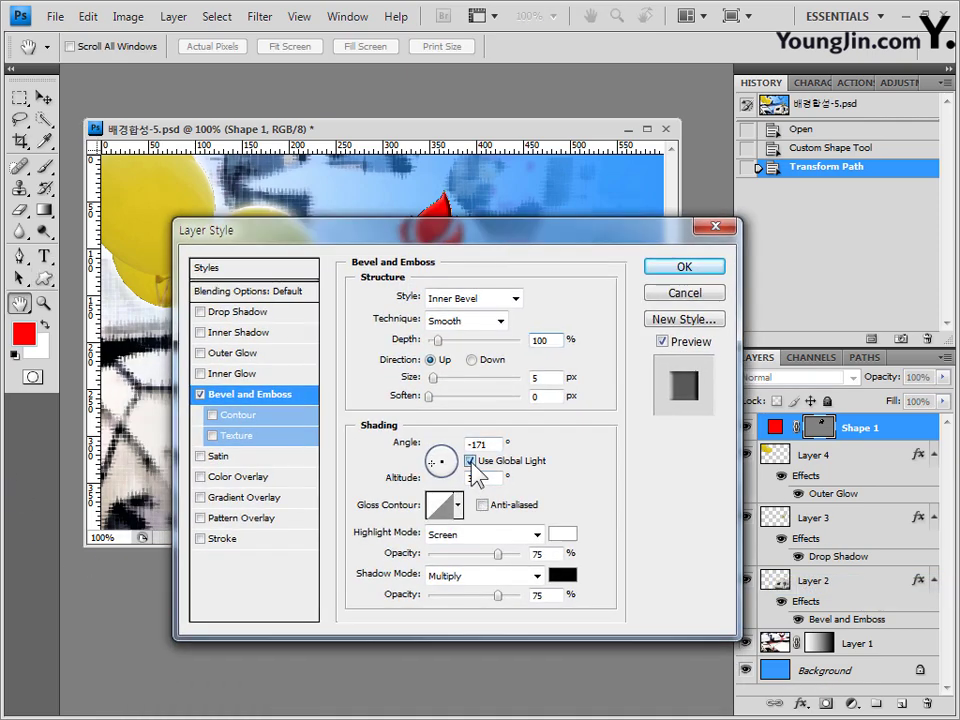
{"action": "left_click", "coordinate": [470, 461]}
{"action": "left_click_drag", "start_coordinate": [574, 240], "coordinate": [521, 279]}
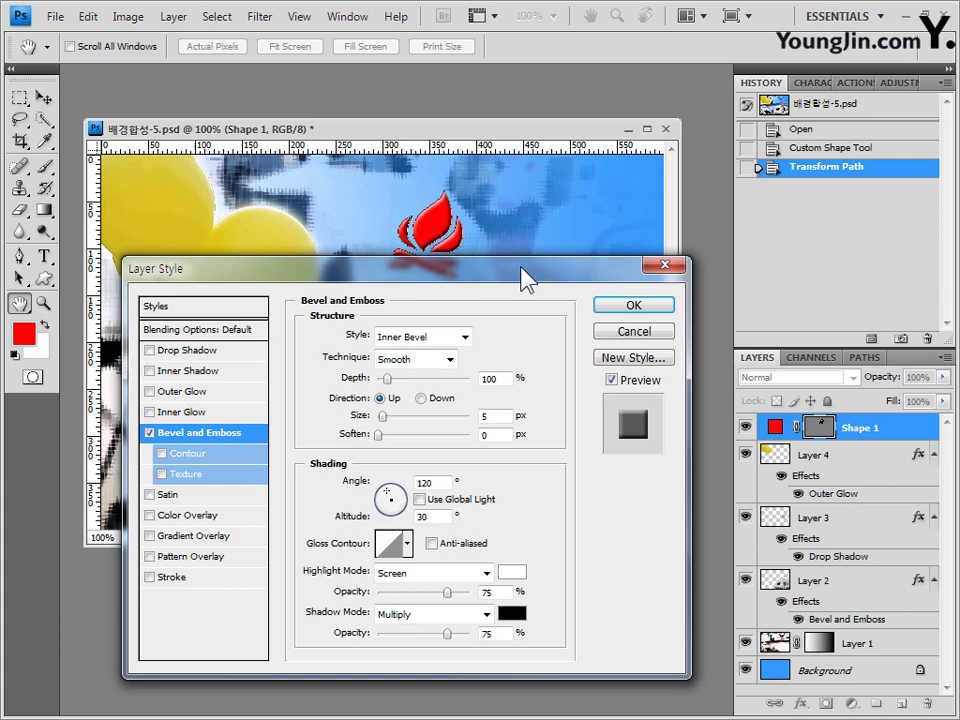
{"action": "left_click", "coordinate": [419, 499]}
{"action": "left_click", "coordinate": [419, 500]}
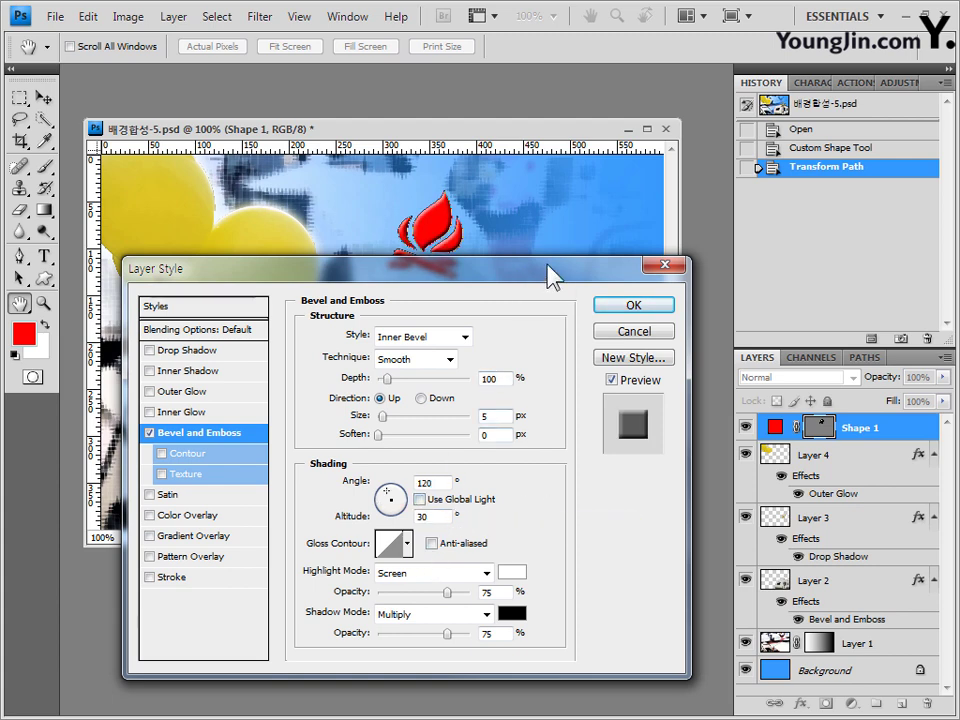
{"action": "left_click_drag", "start_coordinate": [543, 272], "coordinate": [521, 286]}
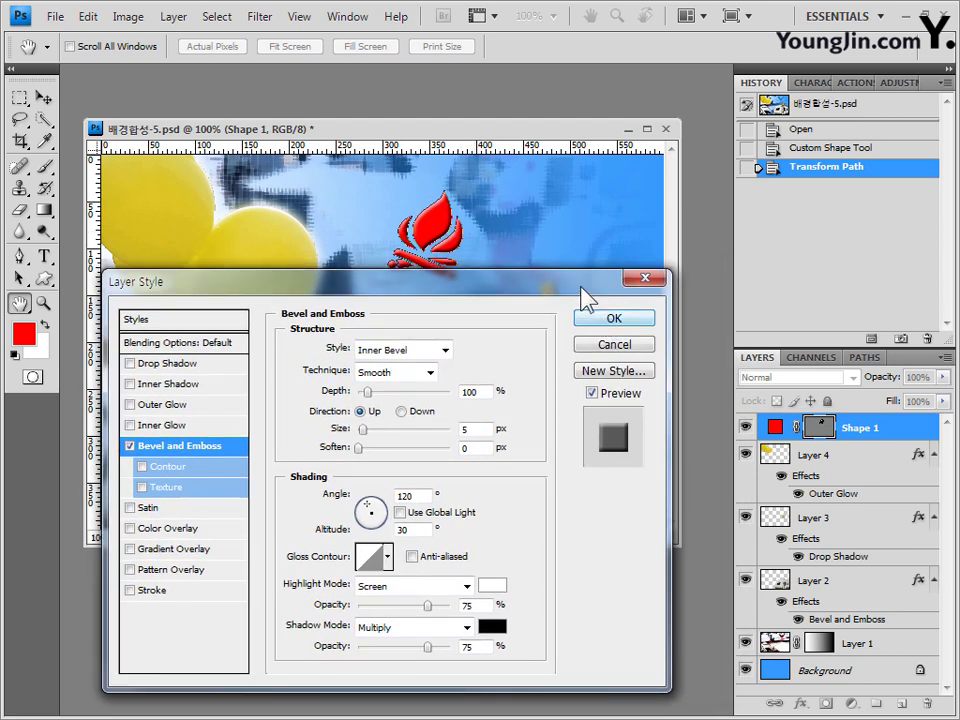
{"action": "left_click_drag", "start_coordinate": [636, 274], "coordinate": [673, 259]}
Add a 2 px white (ffffff) outside Stroke to the campfire shape layer and apply the layer style
{"action": "left_click", "coordinate": [276, 568]}
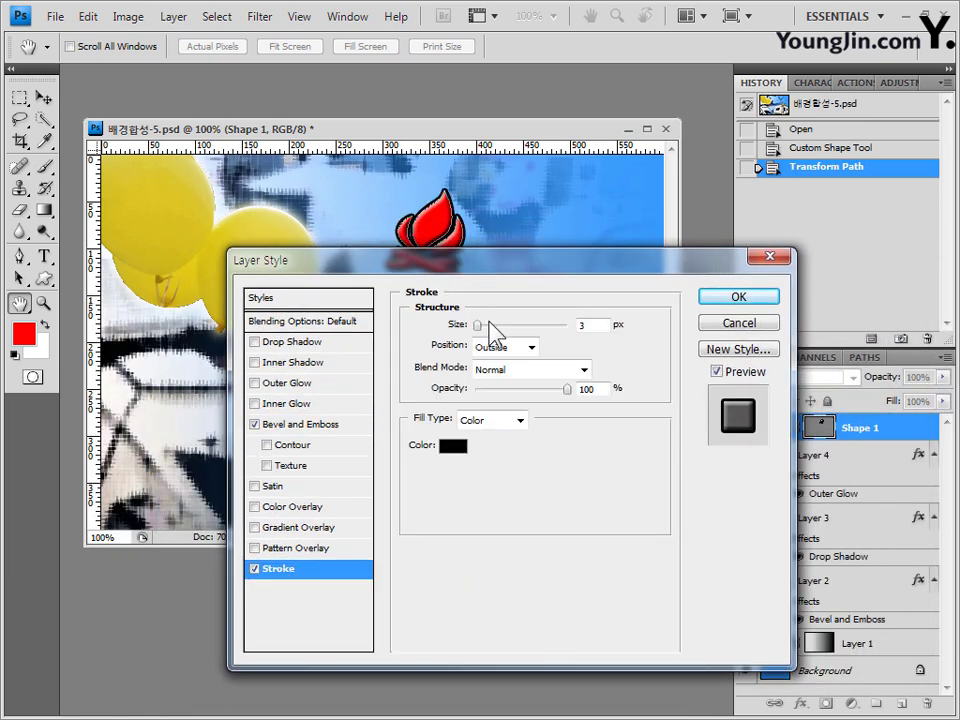
{"action": "left_click_drag", "start_coordinate": [508, 272], "coordinate": [495, 293]}
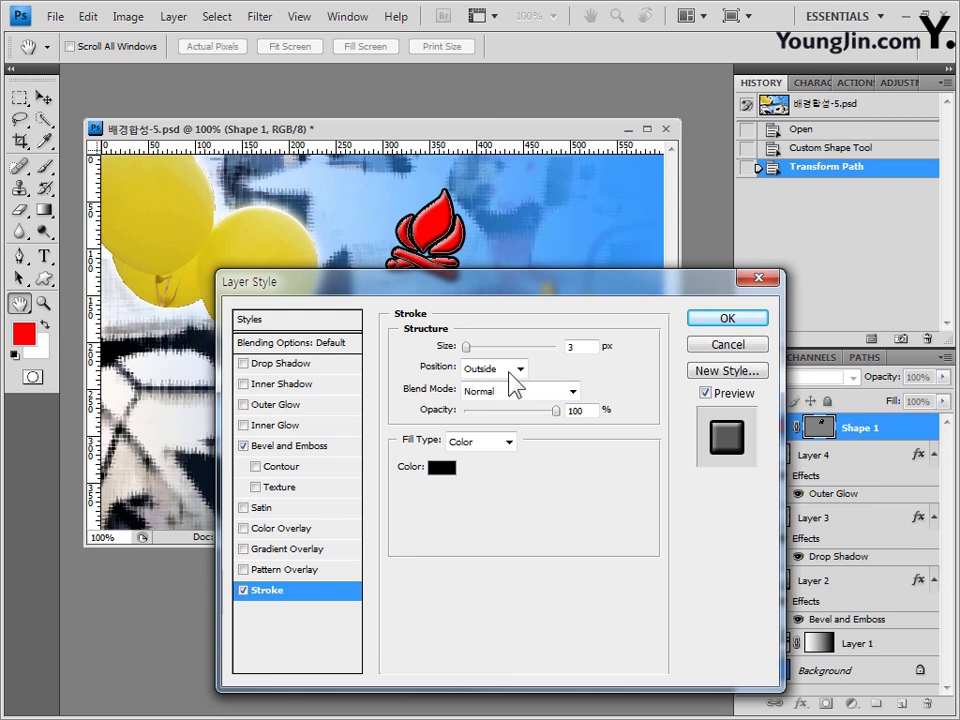
{"action": "double_click", "coordinate": [592, 345]}
{"action": "type", "text": "2"}
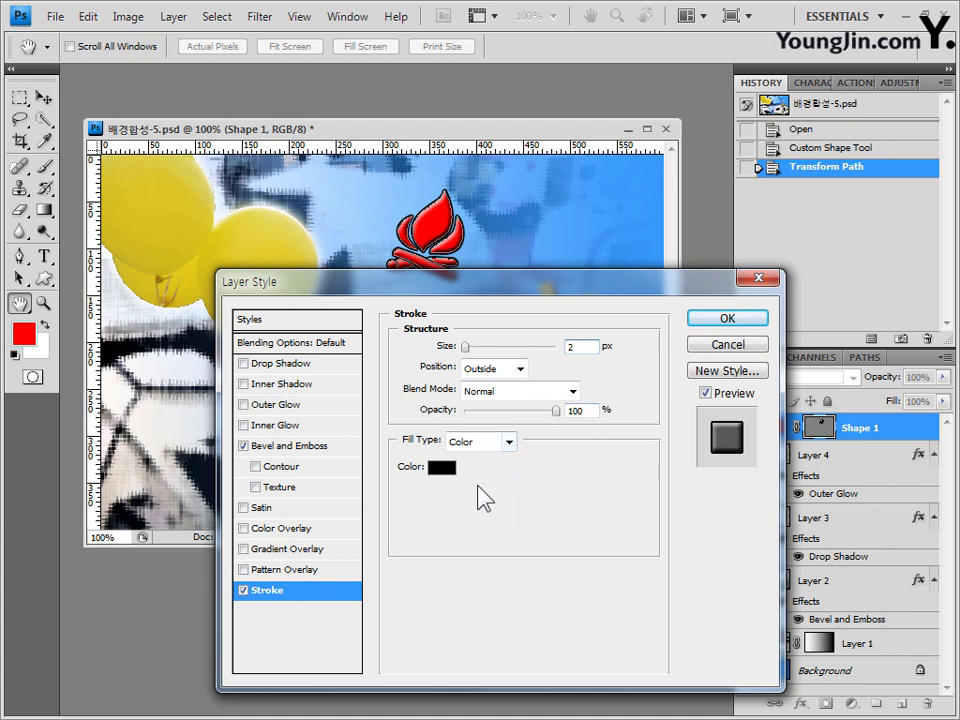
{"action": "left_click", "coordinate": [442, 468]}
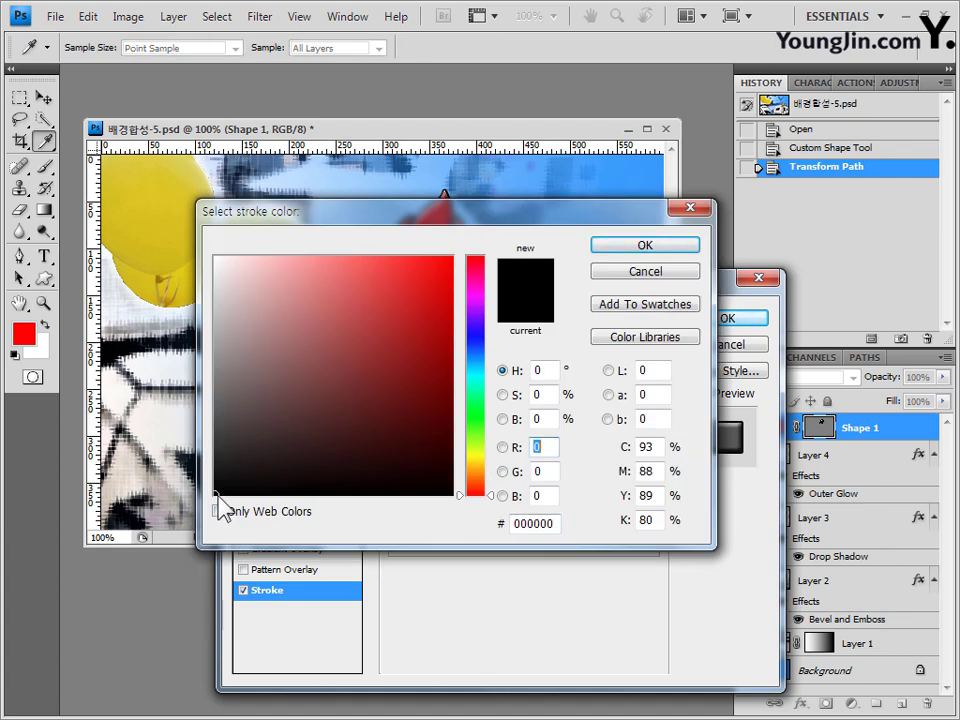
{"action": "left_click", "coordinate": [215, 258]}
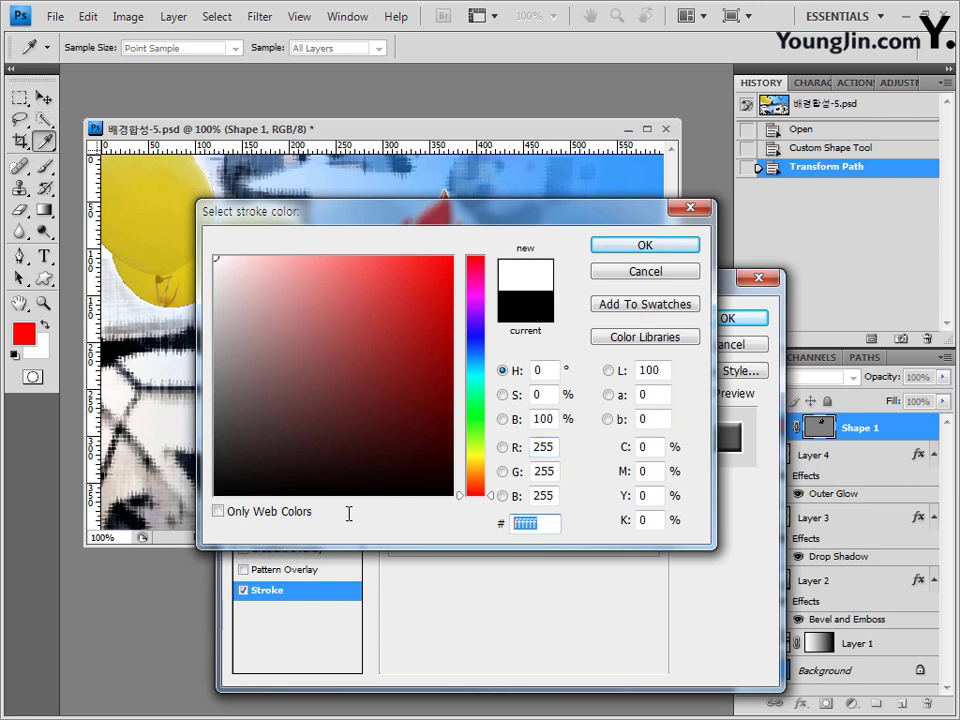
{"action": "left_click", "coordinate": [538, 531]}
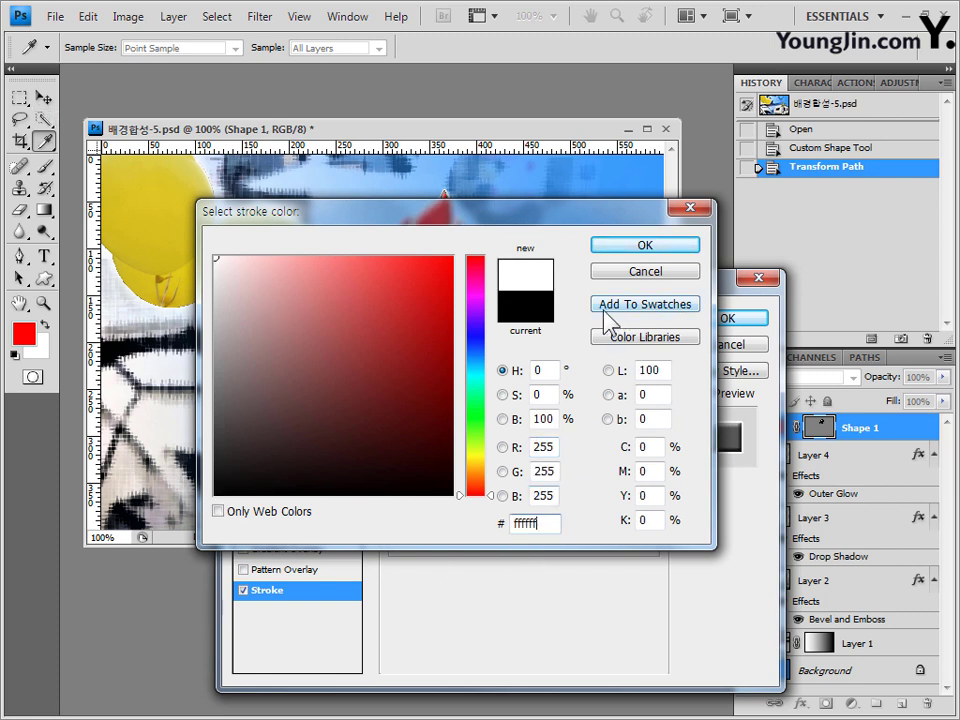
{"action": "left_click", "coordinate": [667, 258]}
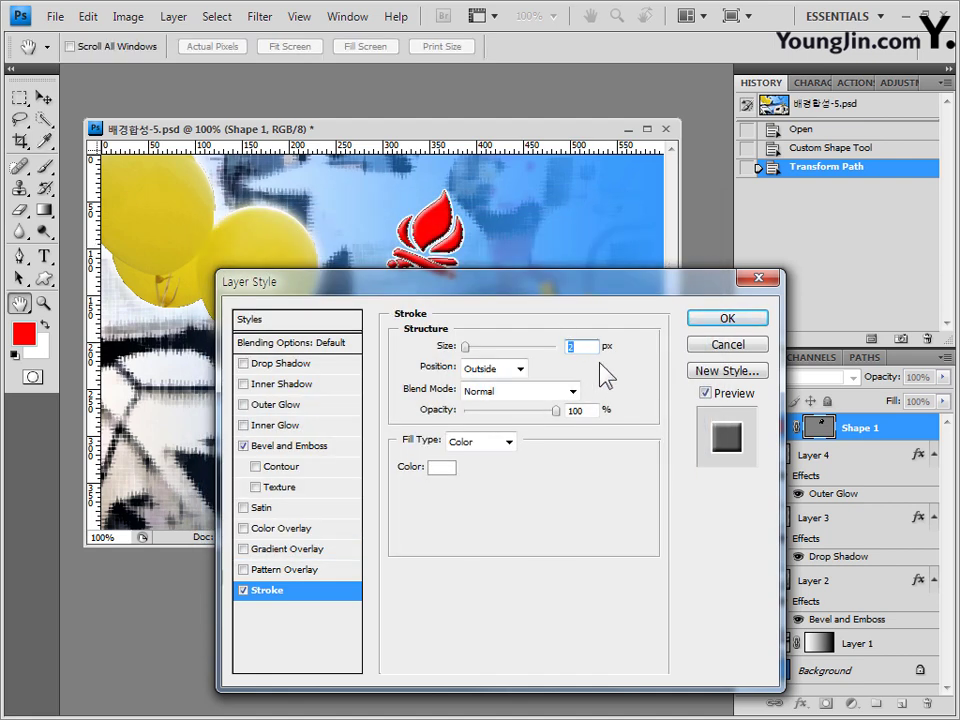
{"action": "left_click", "coordinate": [736, 312]}
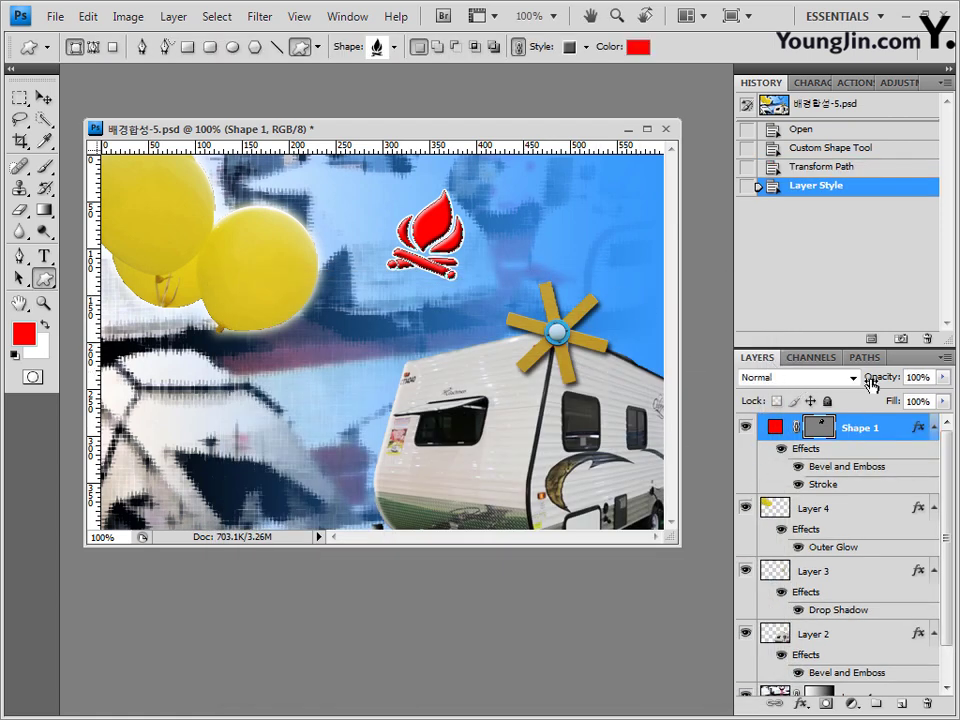
Set the campfire shape layer's opacity to 60% and place a duplicate of it just right of the original, above the pinwheel
{"action": "left_click", "coordinate": [929, 378]}
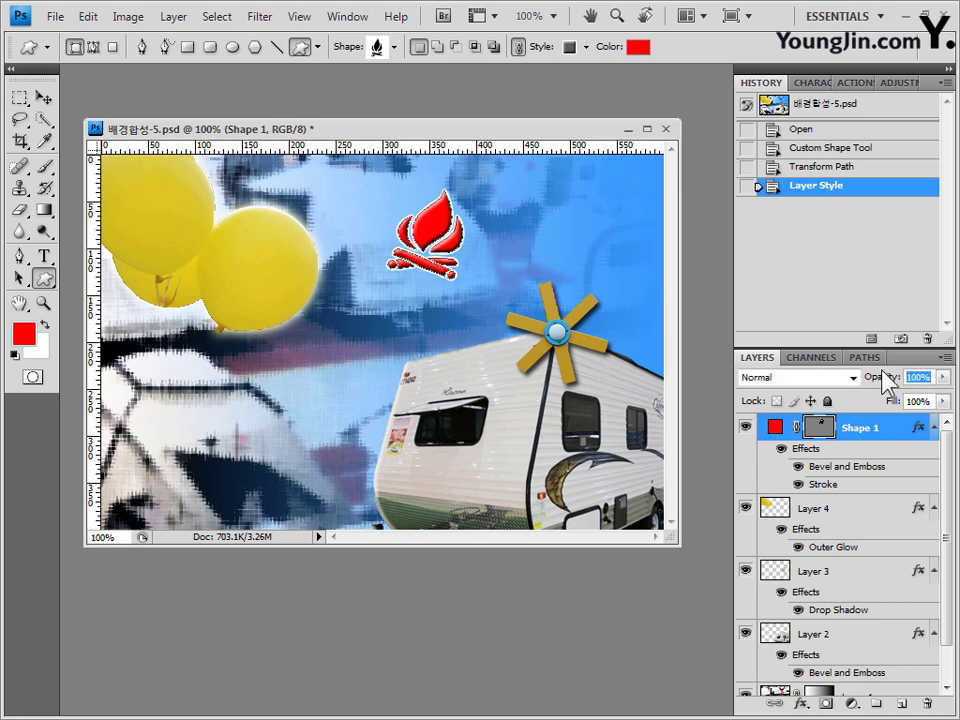
{"action": "type", "text": "60"}
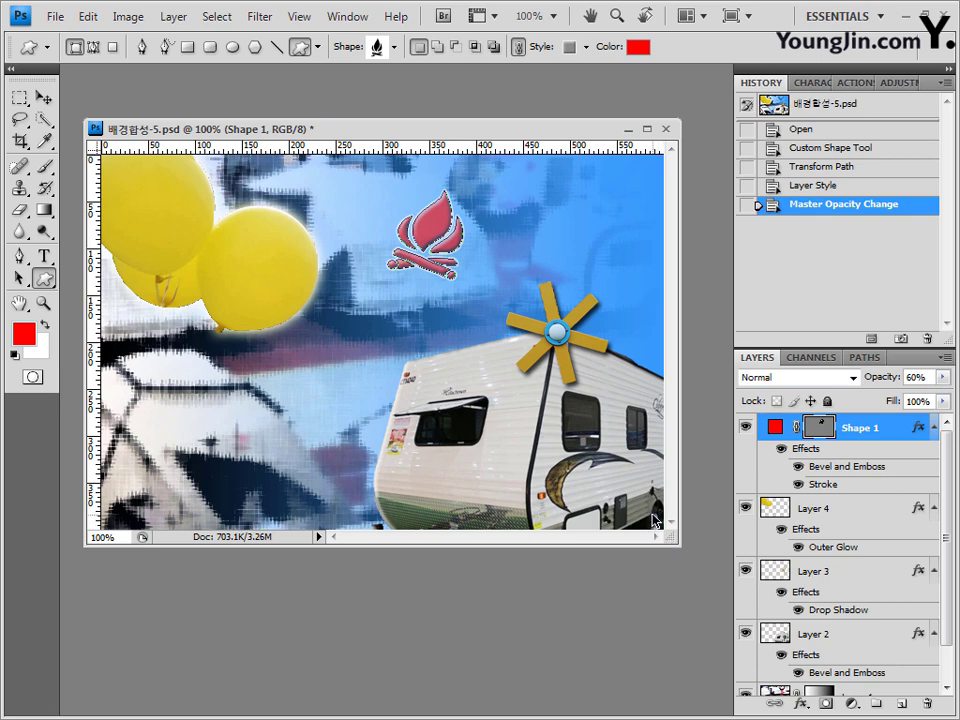
{"action": "key", "text": "ctrl+j"}
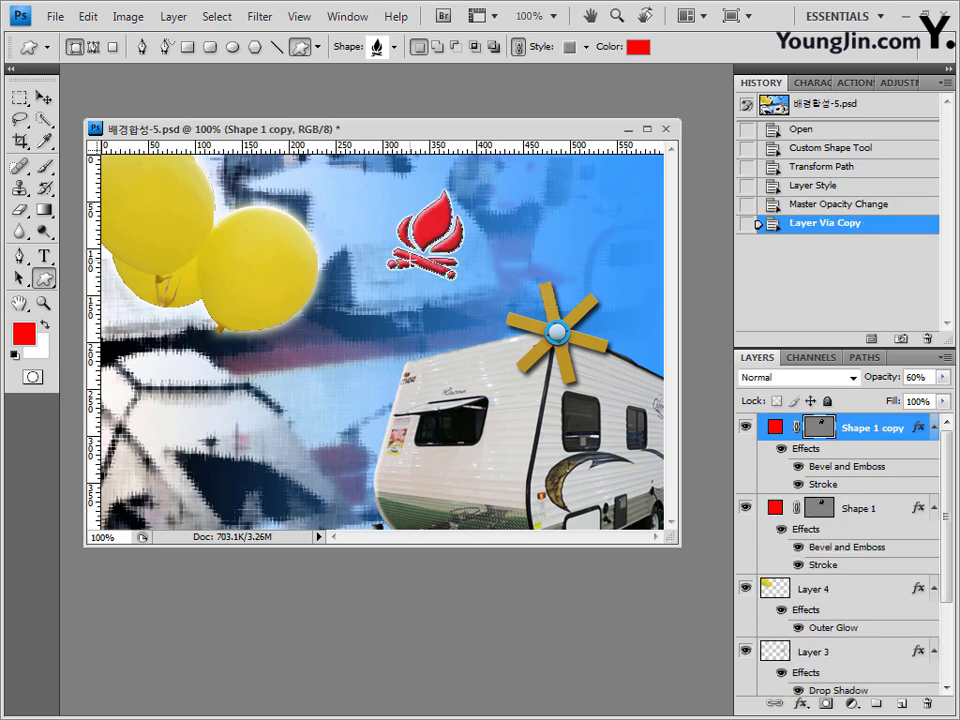
{"action": "left_click", "coordinate": [44, 98]}
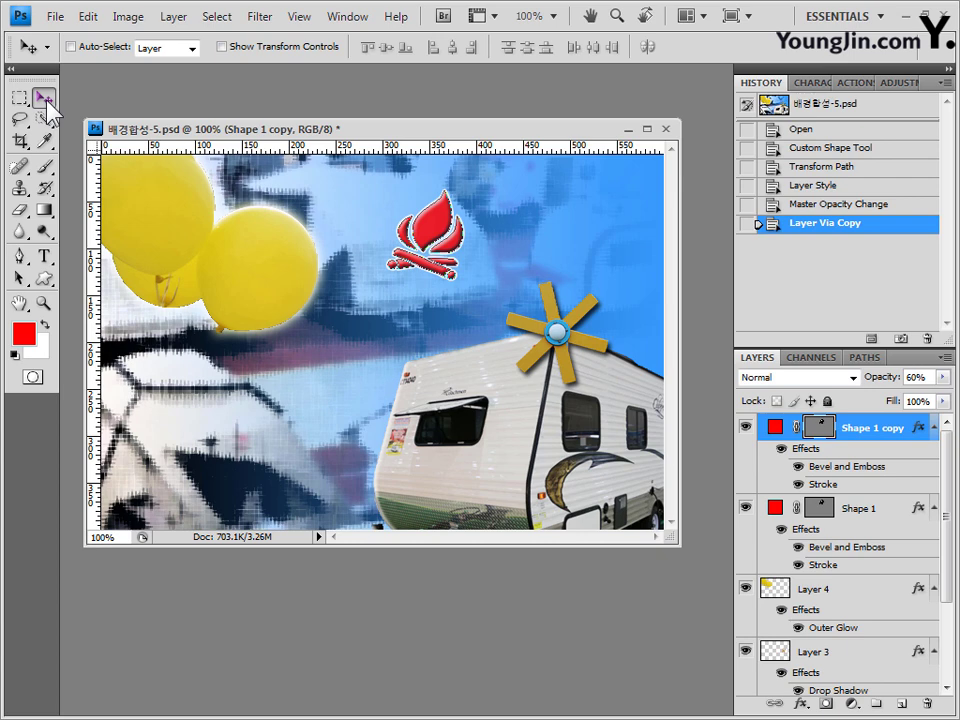
{"action": "left_click_drag", "start_coordinate": [432, 249], "coordinate": [510, 255]}
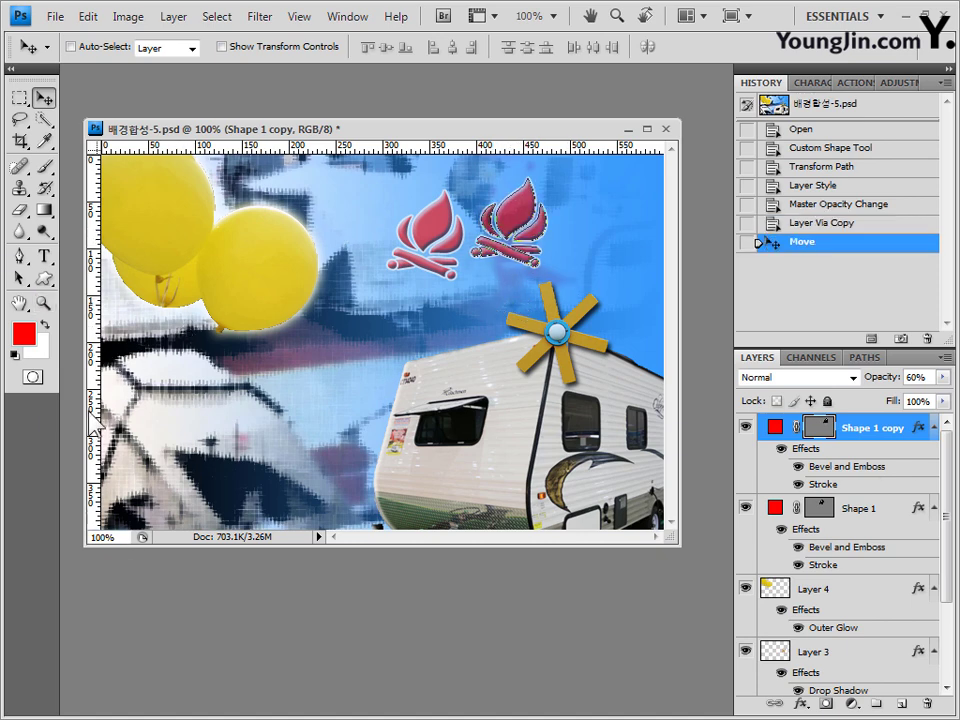
Choose the walking pedestrian custom shape, unlink it from the current layer's properties, and set its style to Default Style (None)
{"action": "left_click", "coordinate": [44, 278]}
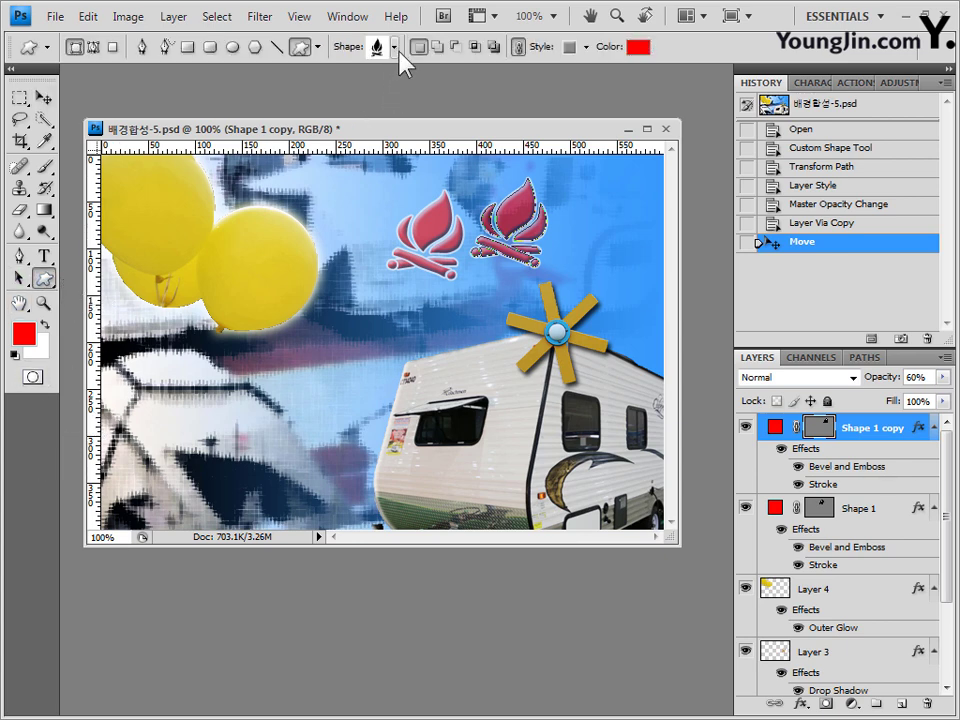
{"action": "left_click", "coordinate": [395, 47]}
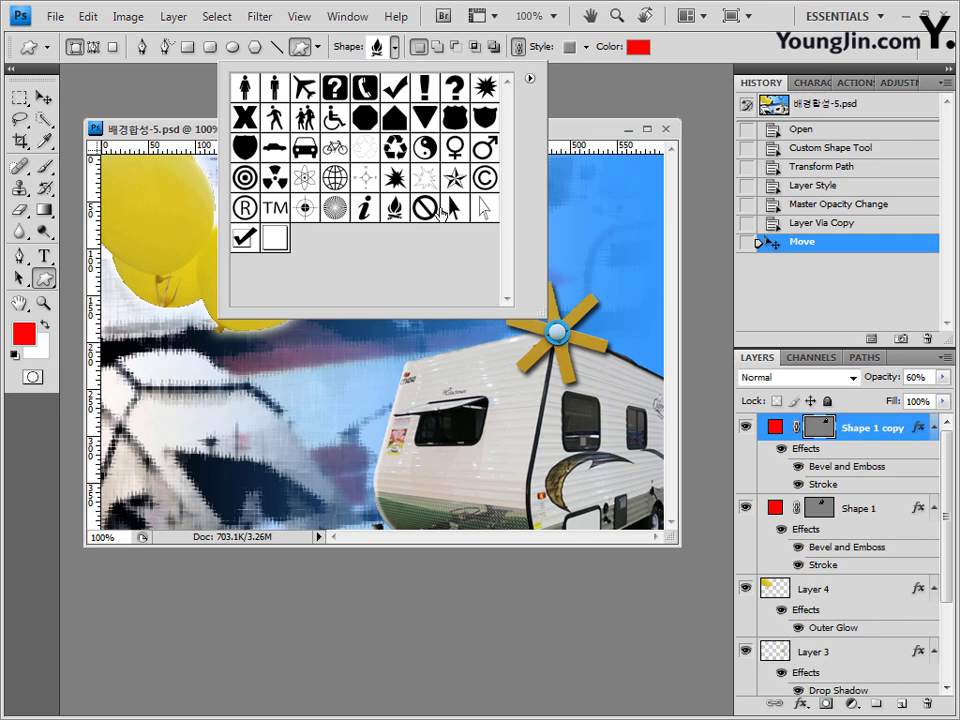
{"action": "left_click", "coordinate": [276, 119]}
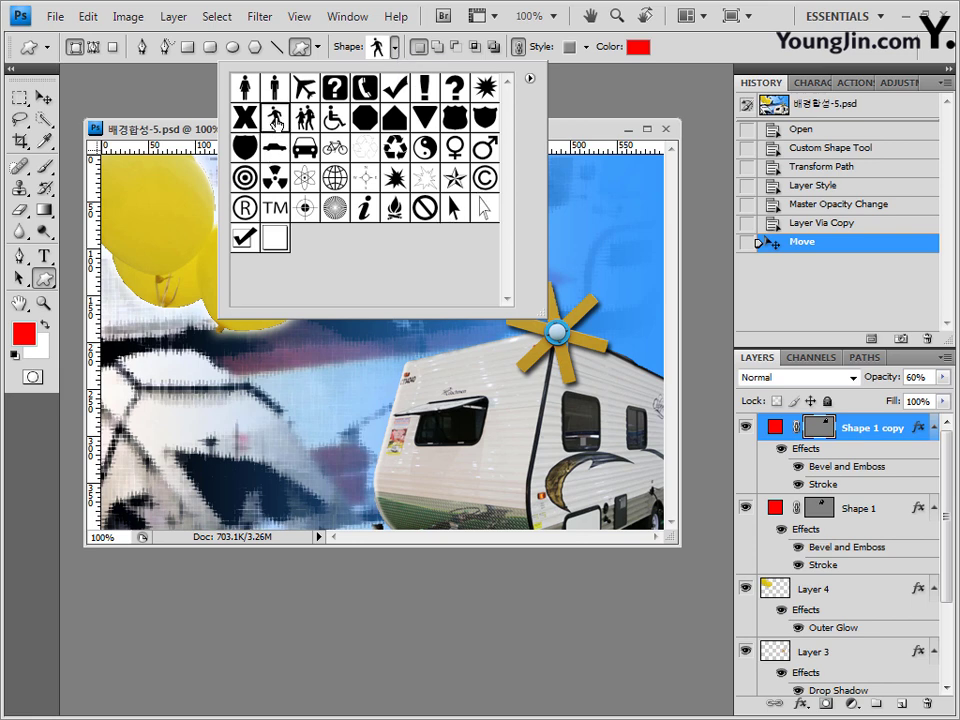
{"action": "left_click", "coordinate": [558, 137]}
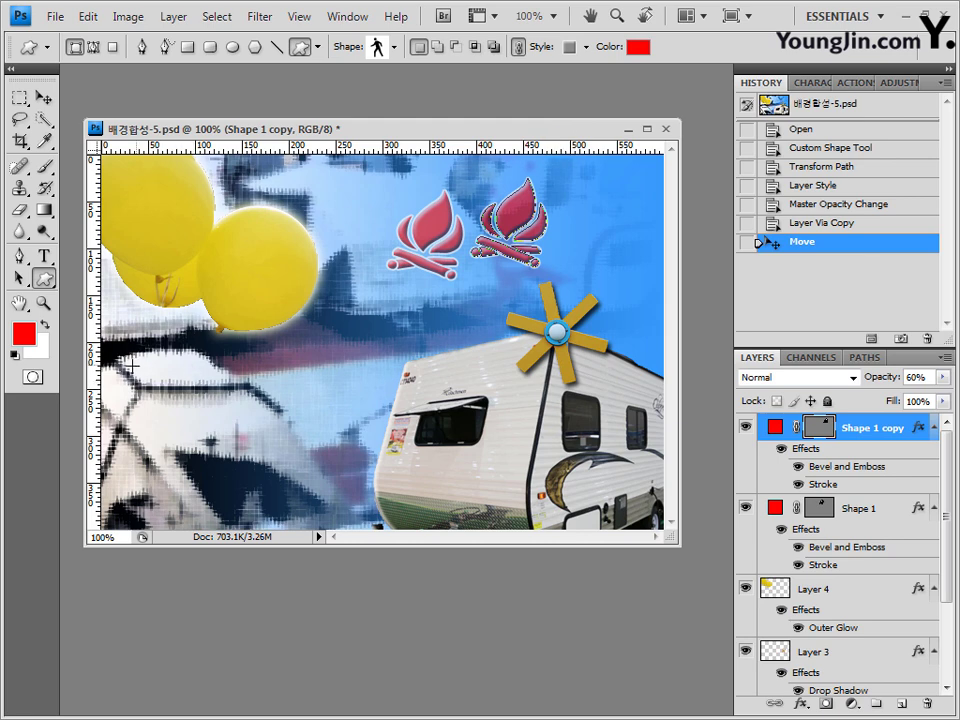
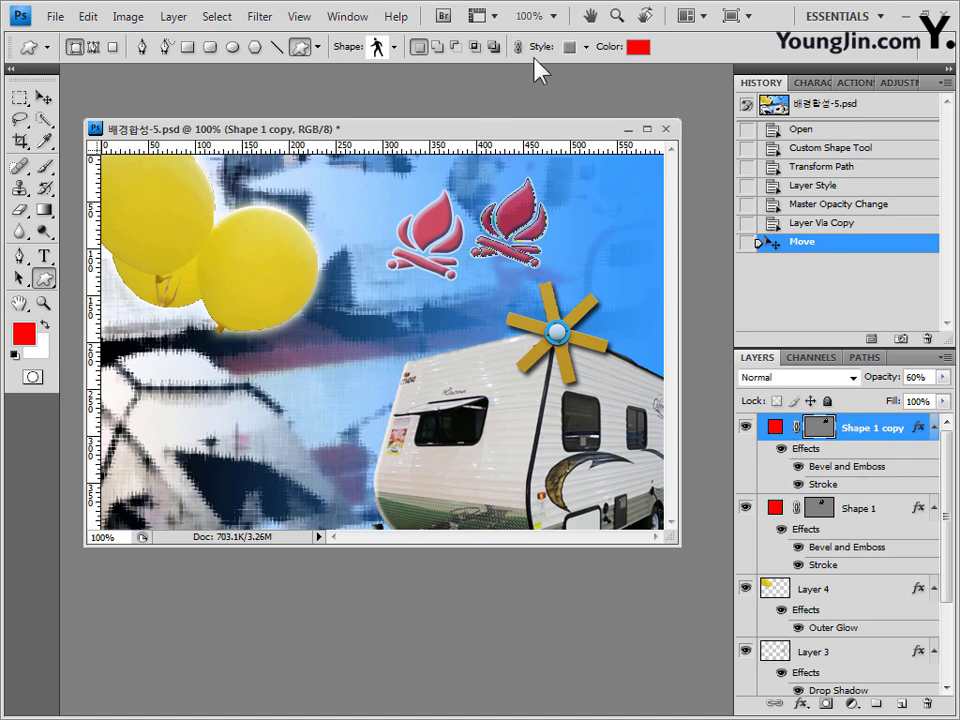
{"action": "left_click", "coordinate": [586, 46]}
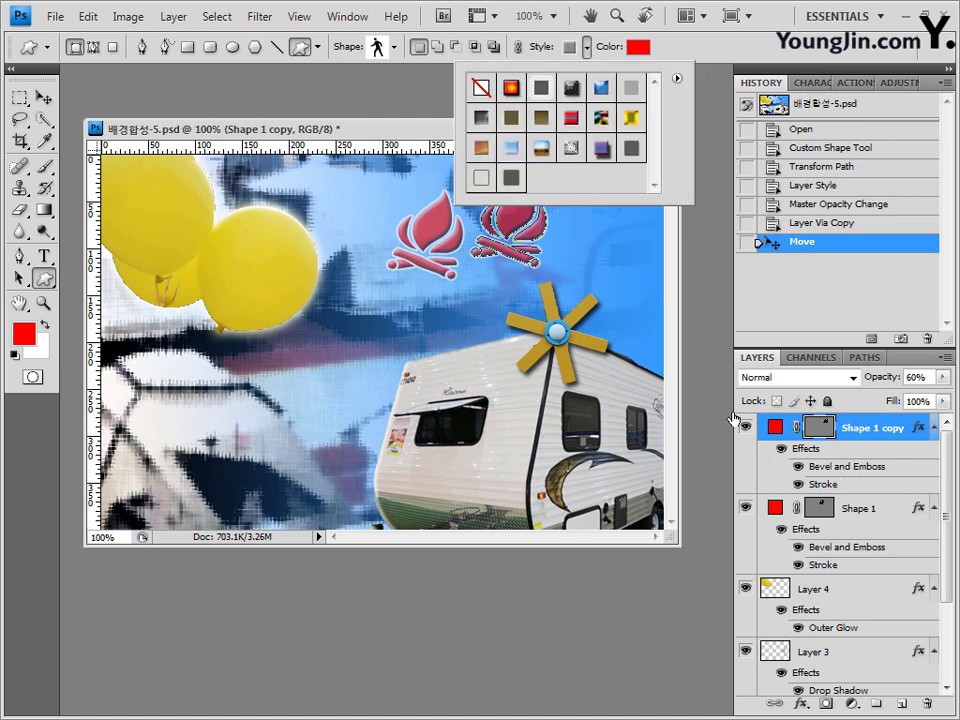
{"action": "left_click", "coordinate": [481, 87]}
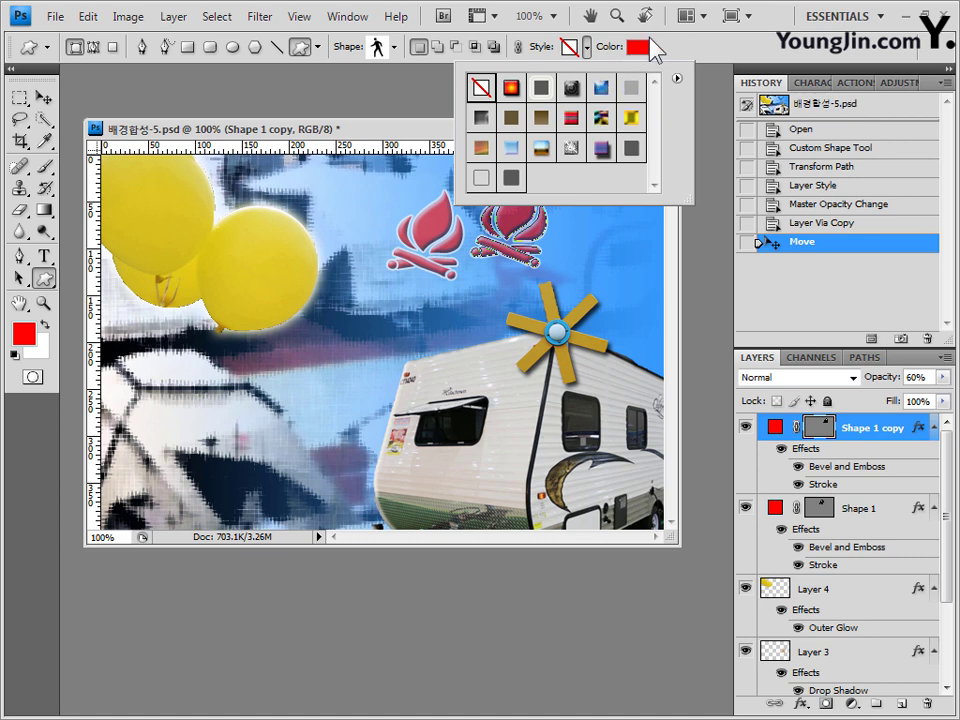
{"action": "left_click", "coordinate": [690, 62]}
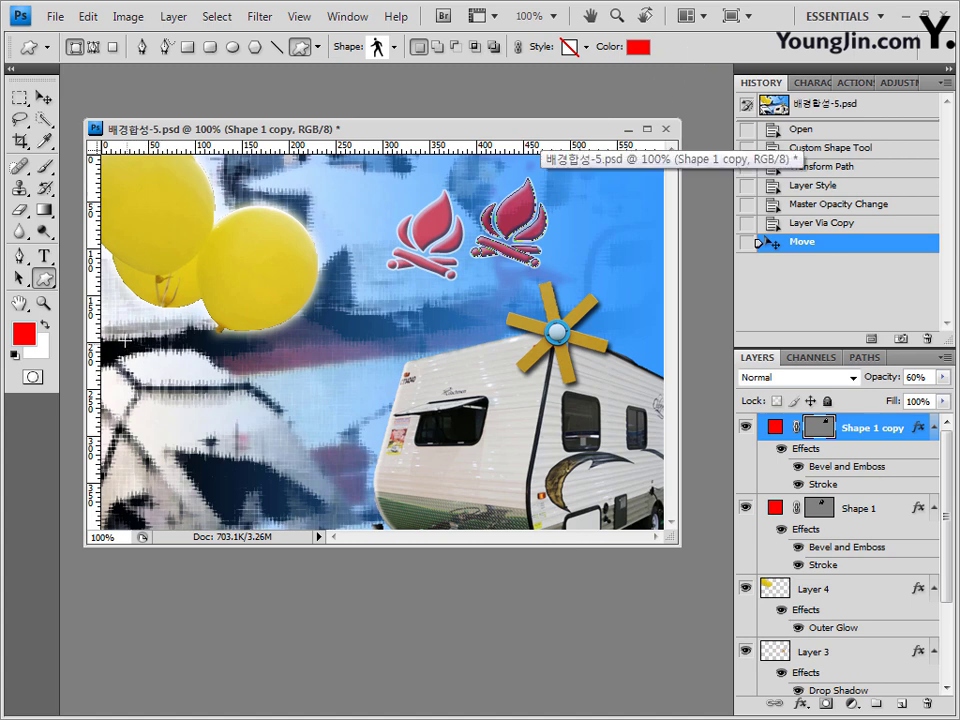
Draw the pedestrian below the balloons in the canvas's lower-left area, flip it horizontally, and transform it to be shorter and wider
{"action": "left_click_drag", "start_coordinate": [94, 257], "coordinate": [181, 521]}
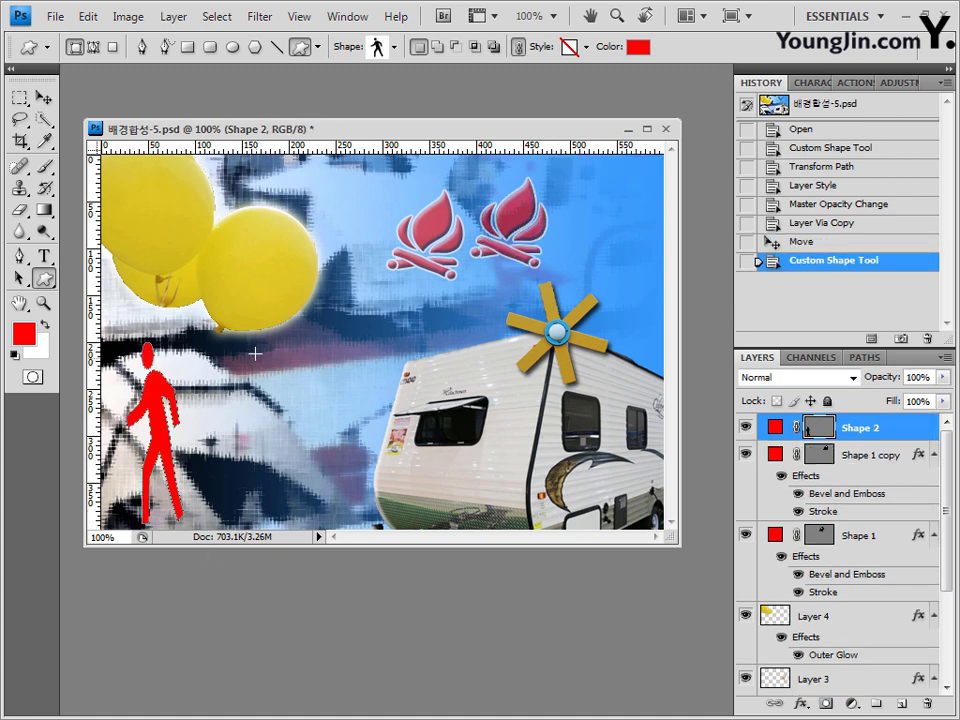
{"action": "key", "text": "ctrl+t"}
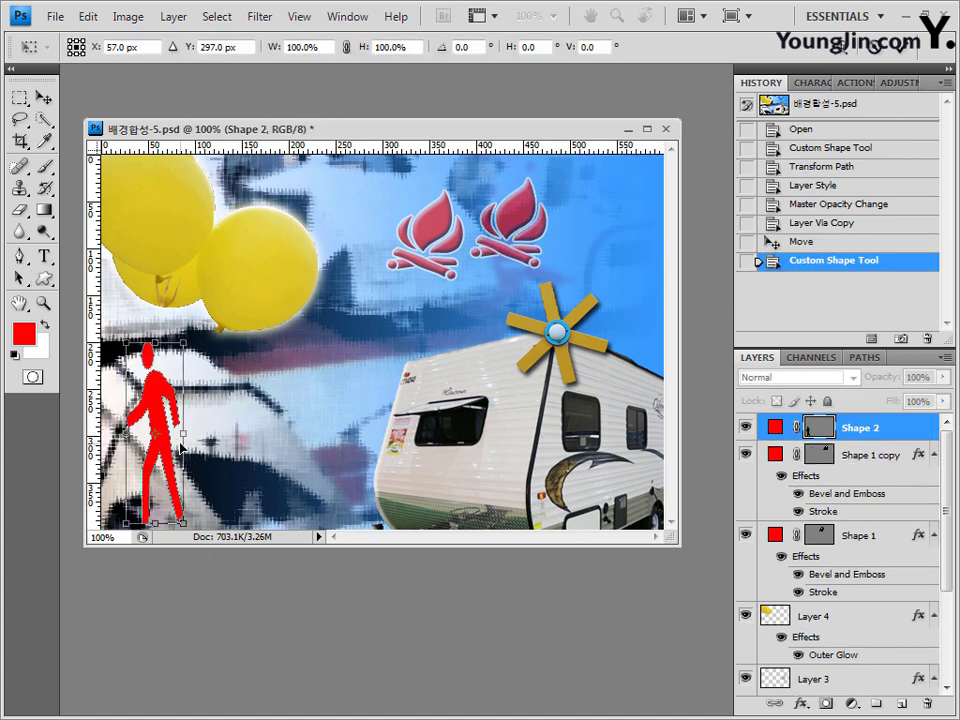
{"action": "right_click", "coordinate": [156, 355]}
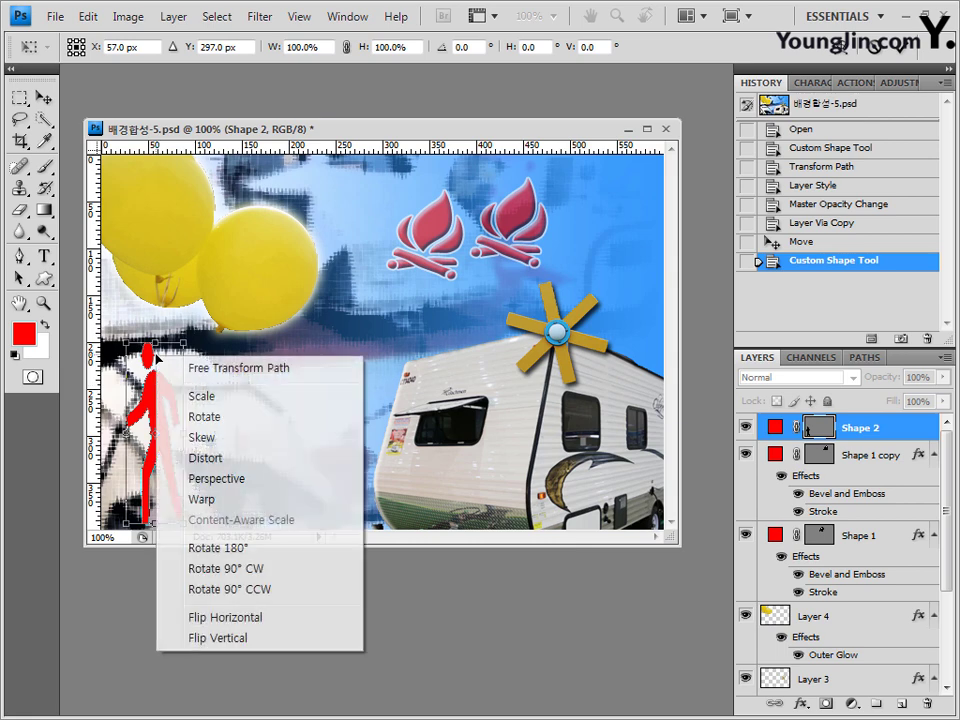
{"action": "left_click", "coordinate": [273, 625]}
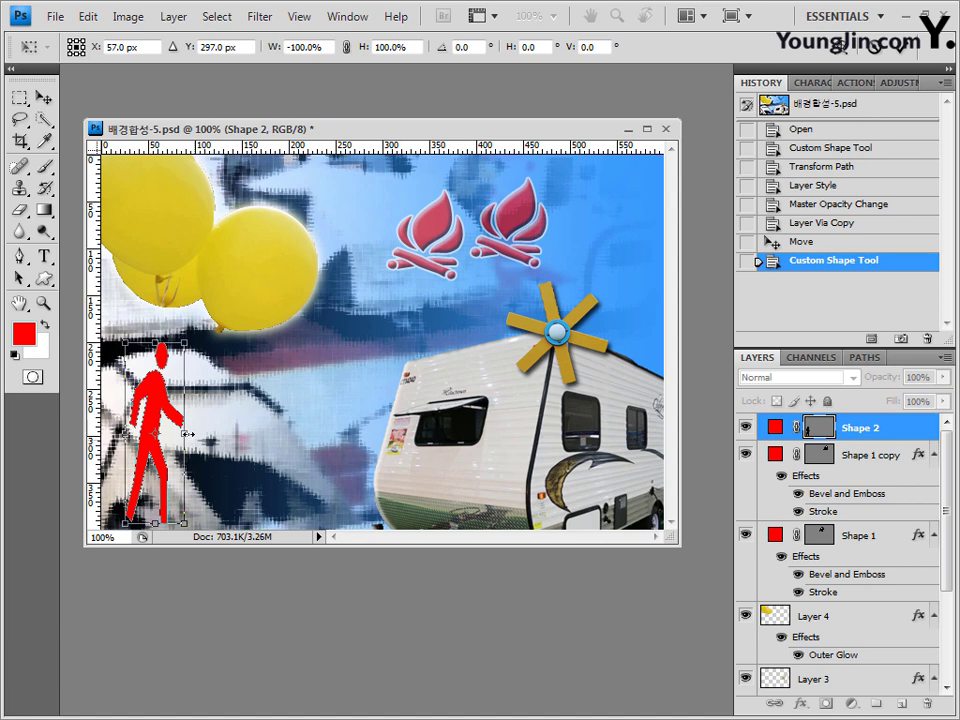
{"action": "key", "text": "Return"}
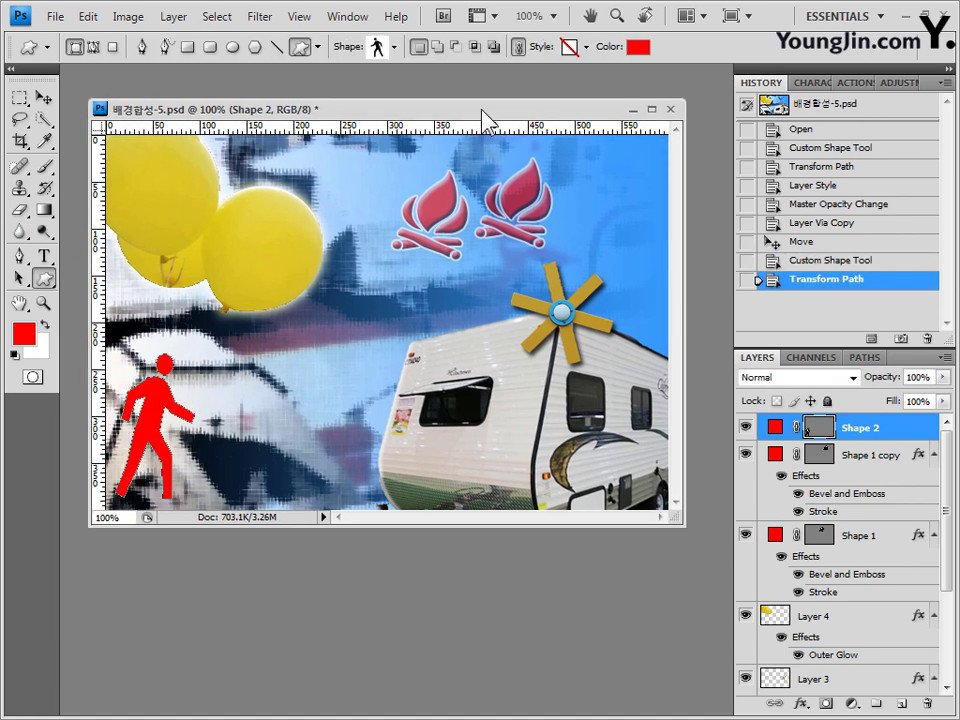
Add an Inner Shadow to the pedestrian shape layer with Use Global Light turned off
{"action": "left_click", "coordinate": [801, 705]}
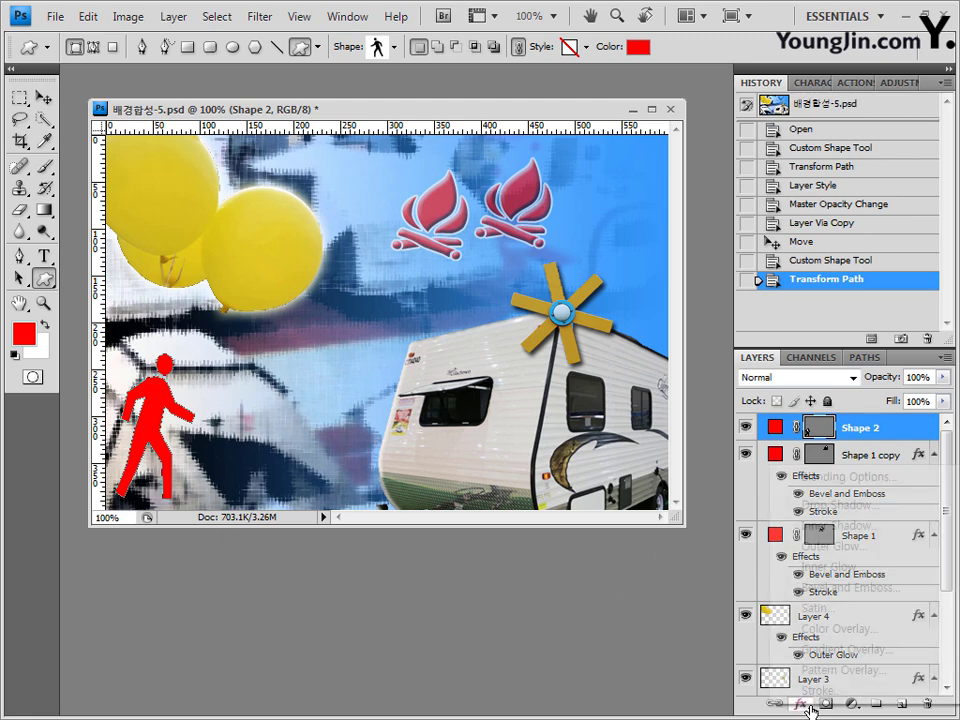
{"action": "left_click", "coordinate": [846, 526]}
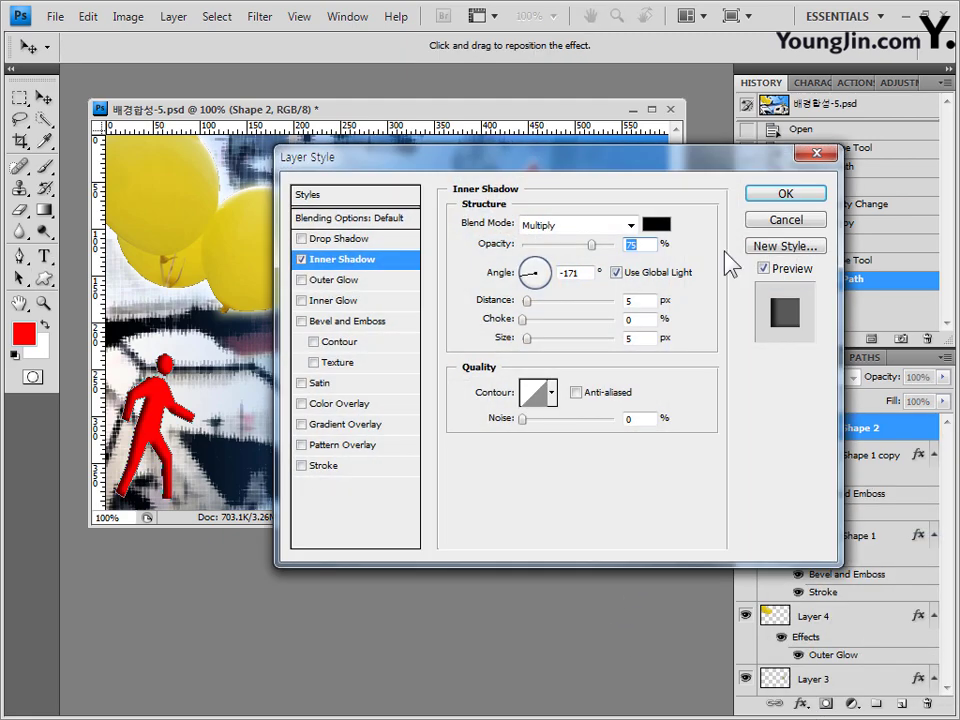
{"action": "left_click_drag", "start_coordinate": [649, 152], "coordinate": [625, 182]}
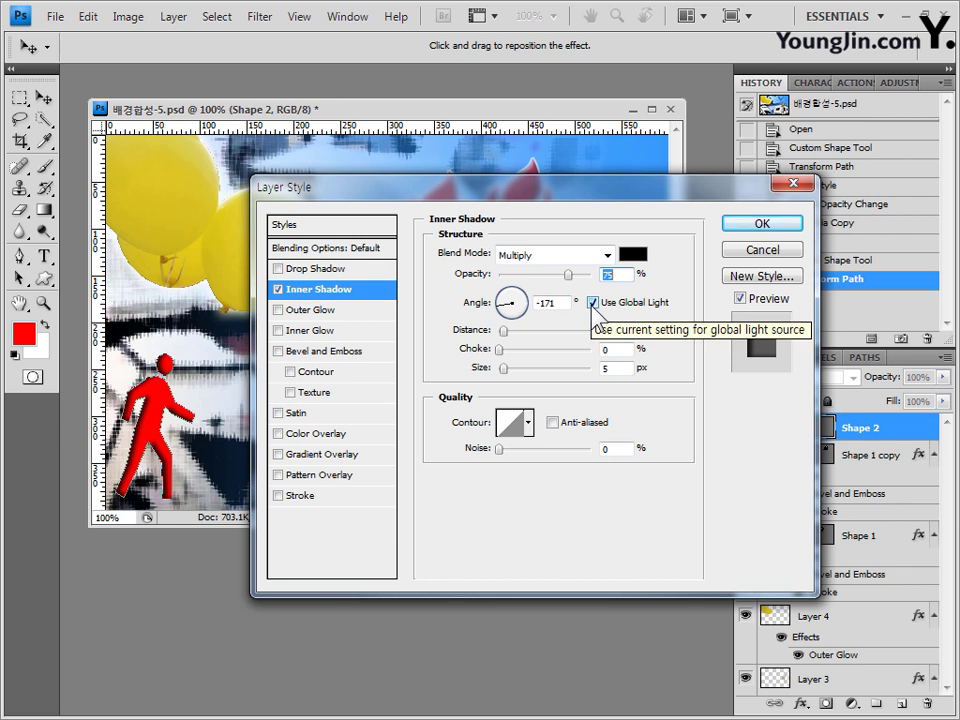
{"action": "left_click", "coordinate": [593, 303]}
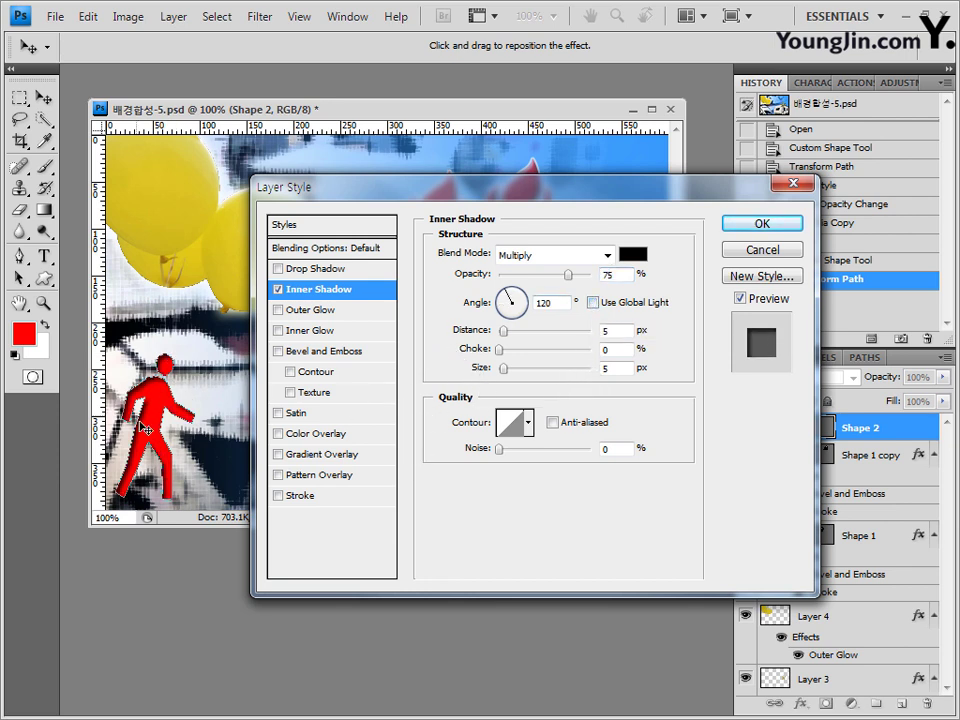
{"action": "left_click_drag", "start_coordinate": [575, 191], "coordinate": [582, 203]}
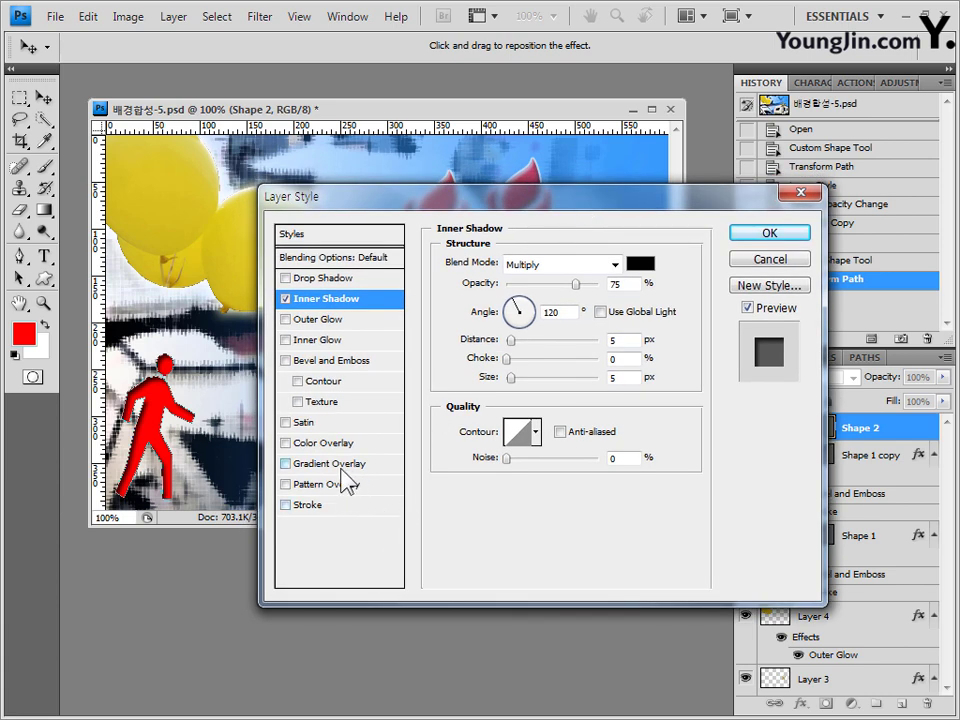
Add a Gradient Overlay to the pedestrian shape layer based on the Blue, Red, Yellow preset
{"action": "left_click", "coordinate": [300, 466]}
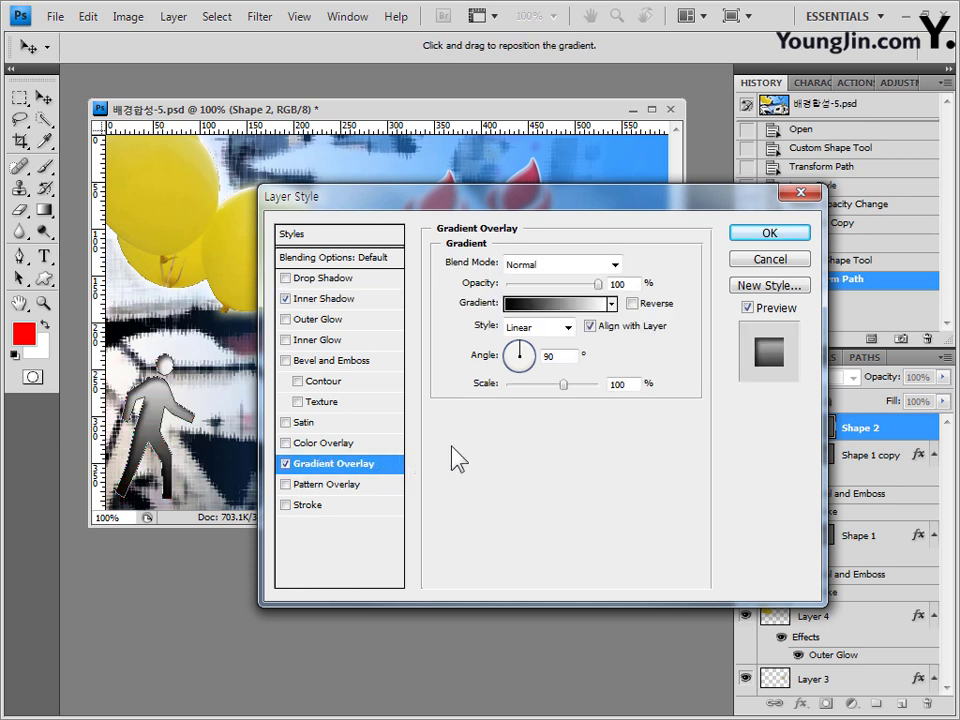
{"action": "left_click", "coordinate": [560, 304]}
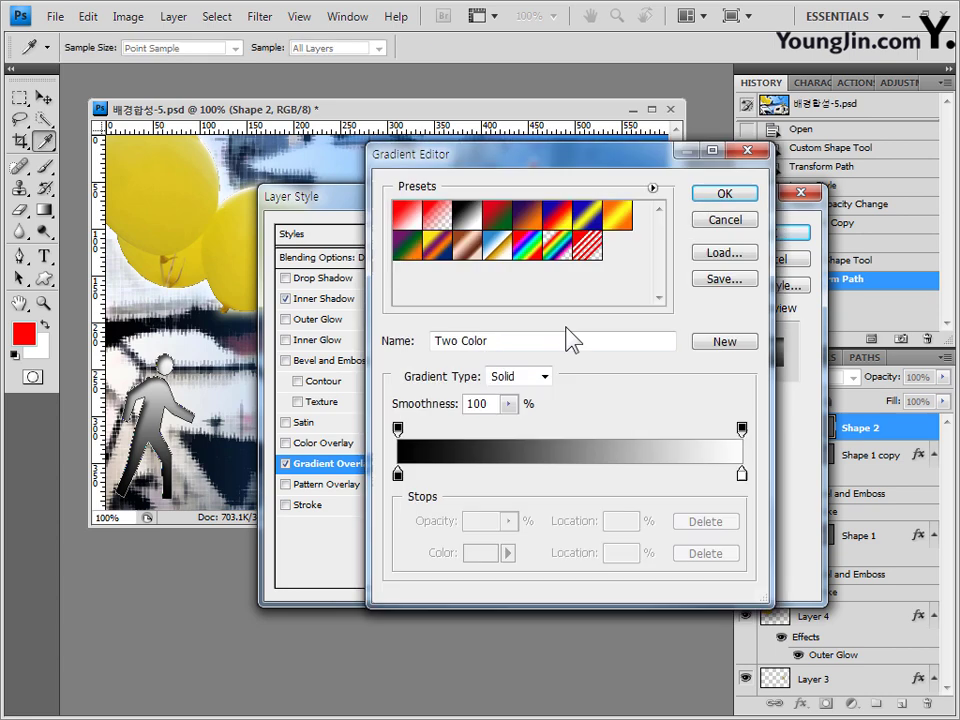
{"action": "left_click", "coordinate": [565, 222]}
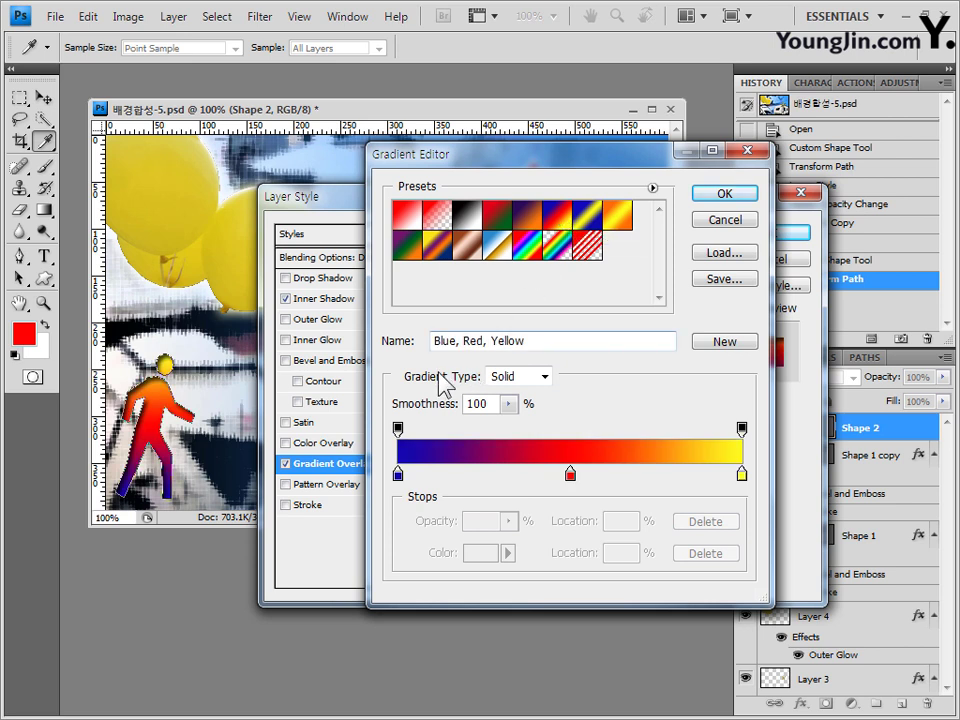
Set the color of the overlay gradient's starting stop to ffcc00
{"action": "left_click", "coordinate": [398, 474]}
{"action": "left_click", "coordinate": [480, 552]}
{"action": "double_click", "coordinate": [553, 520]}
{"action": "type", "text": "ffcc00"}
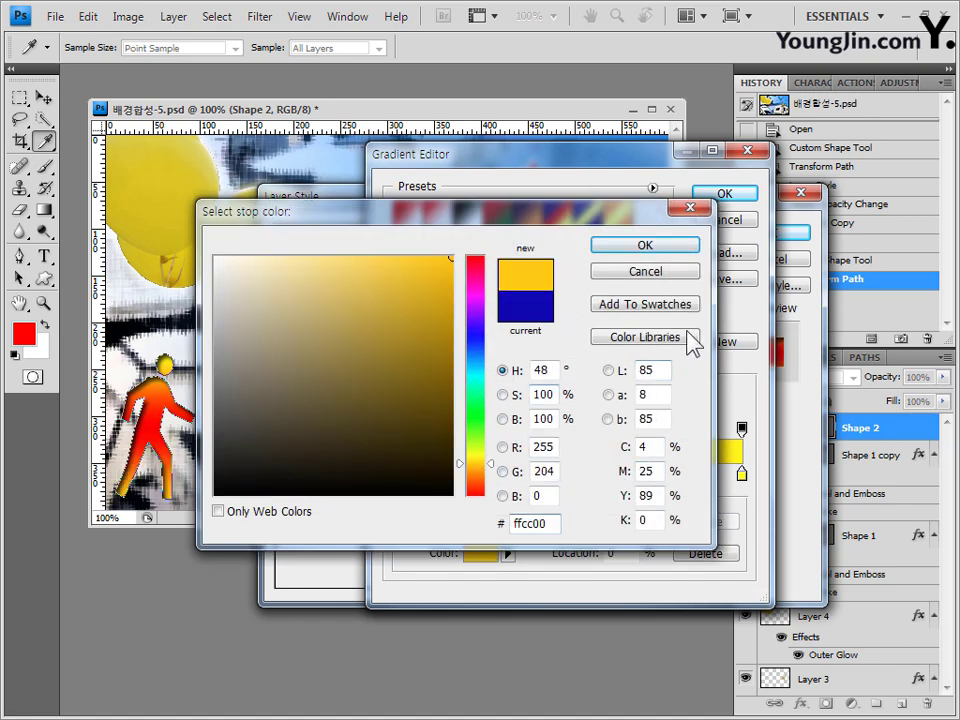
{"action": "left_click", "coordinate": [670, 246]}
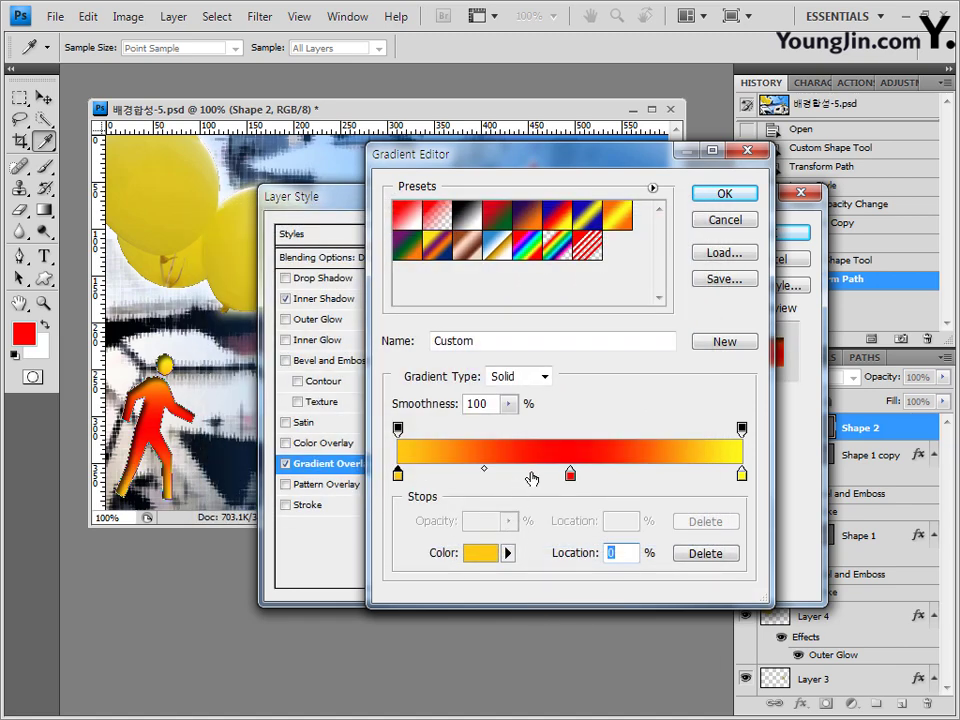
Set the color of the overlay gradient's middle stop, at location 50%, to ff0000
{"action": "left_click", "coordinate": [570, 474]}
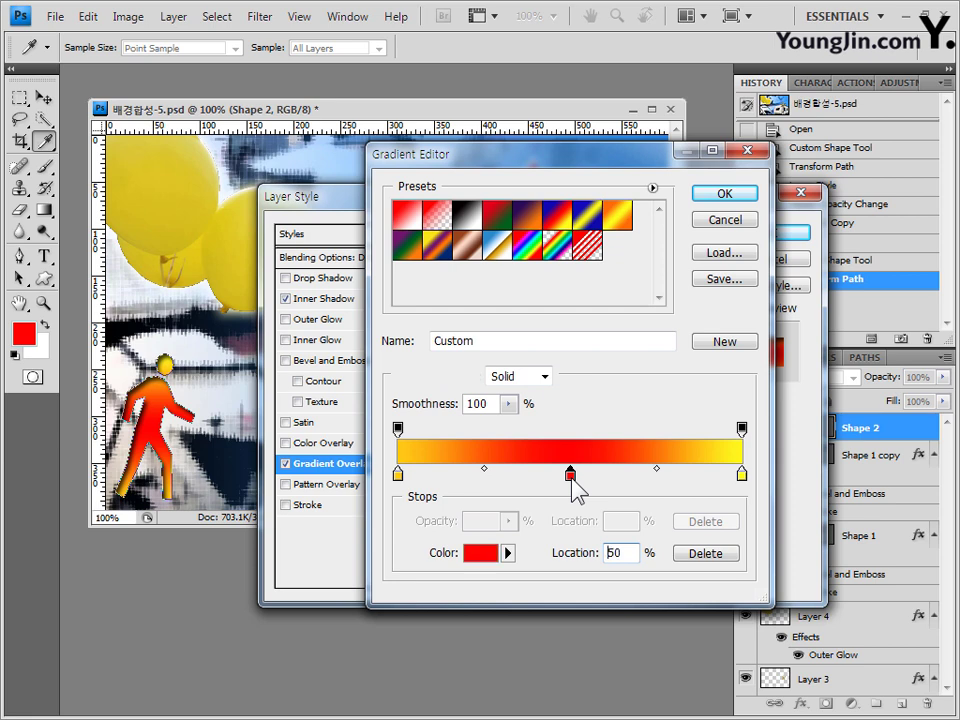
{"action": "double_click", "coordinate": [570, 474]}
{"action": "left_click", "coordinate": [546, 522]}
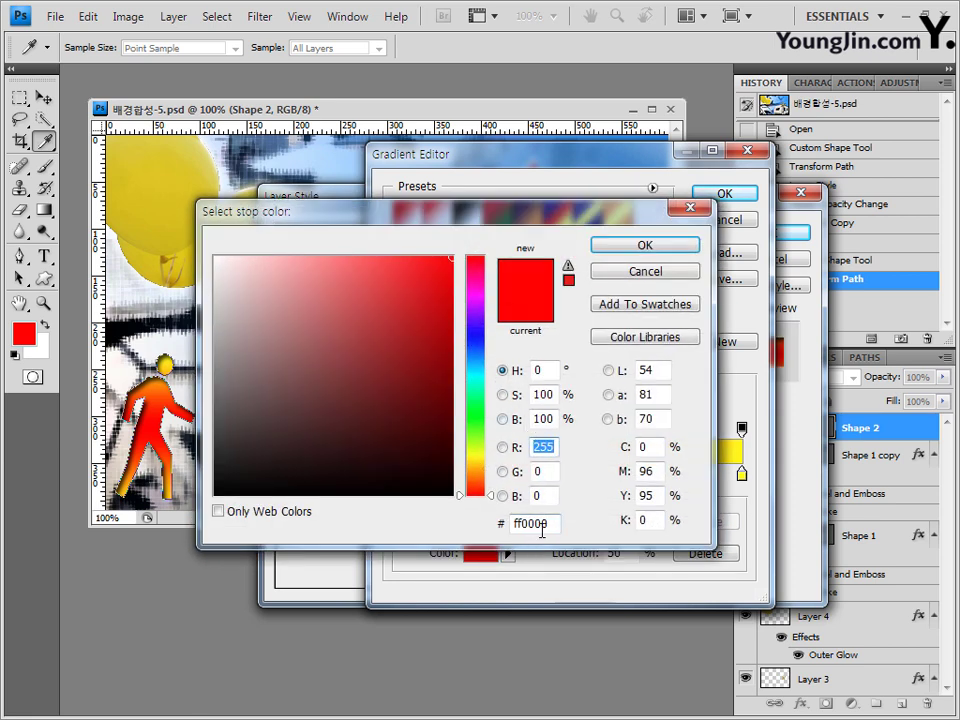
{"action": "left_click_drag", "start_coordinate": [515, 522], "coordinate": [671, 514]}
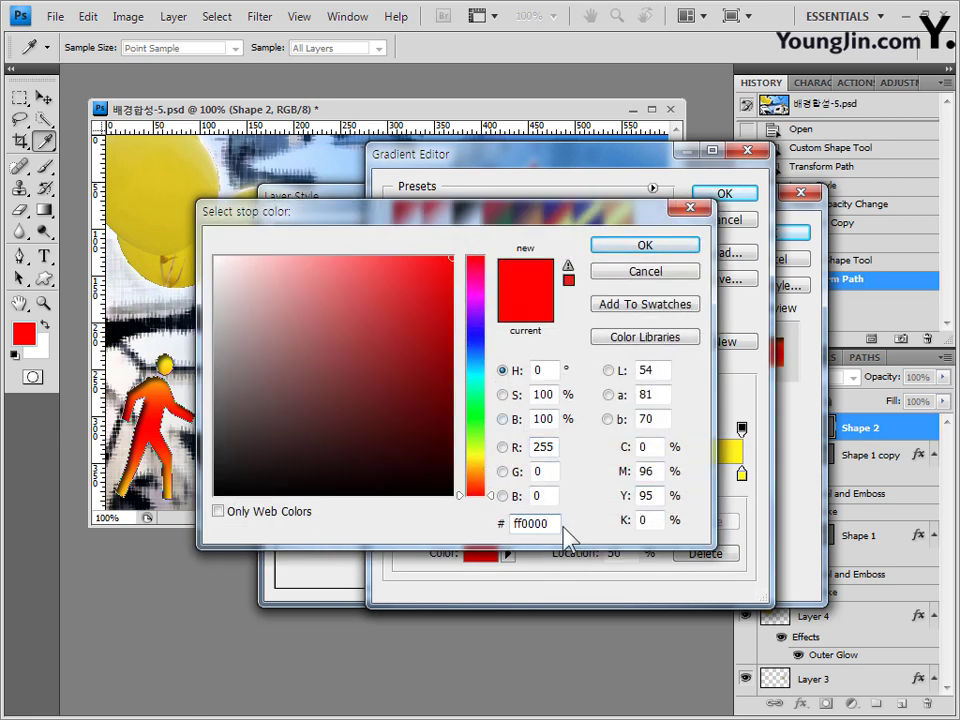
{"action": "left_click", "coordinate": [670, 246]}
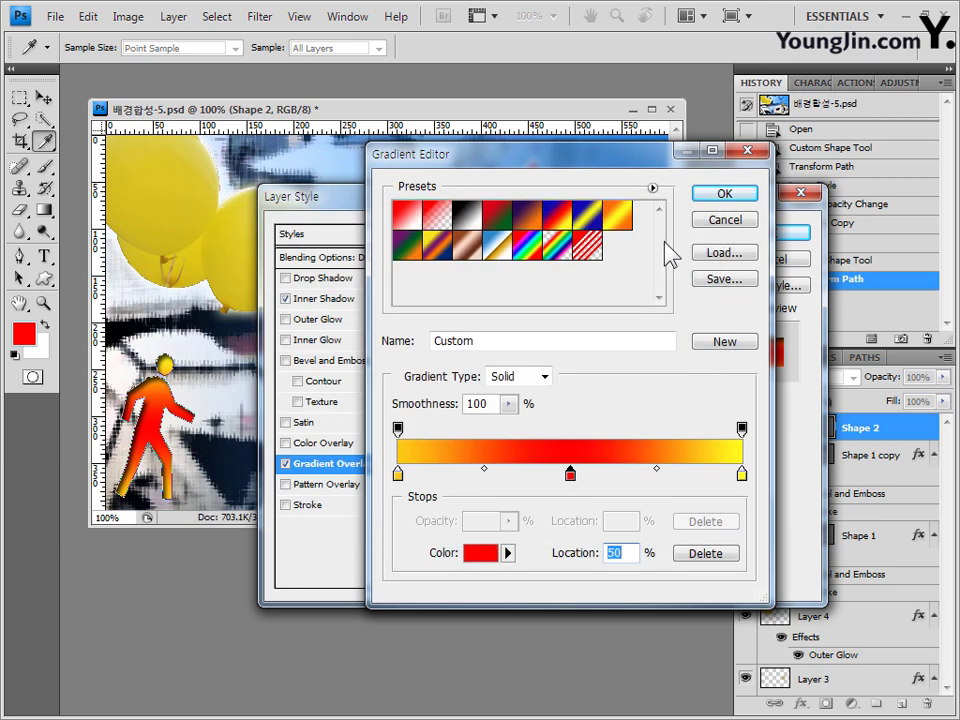
Set the overlay gradient's end stop color to 000033 and apply the layer style to the pedestrian shape
{"action": "double_click", "coordinate": [742, 473]}
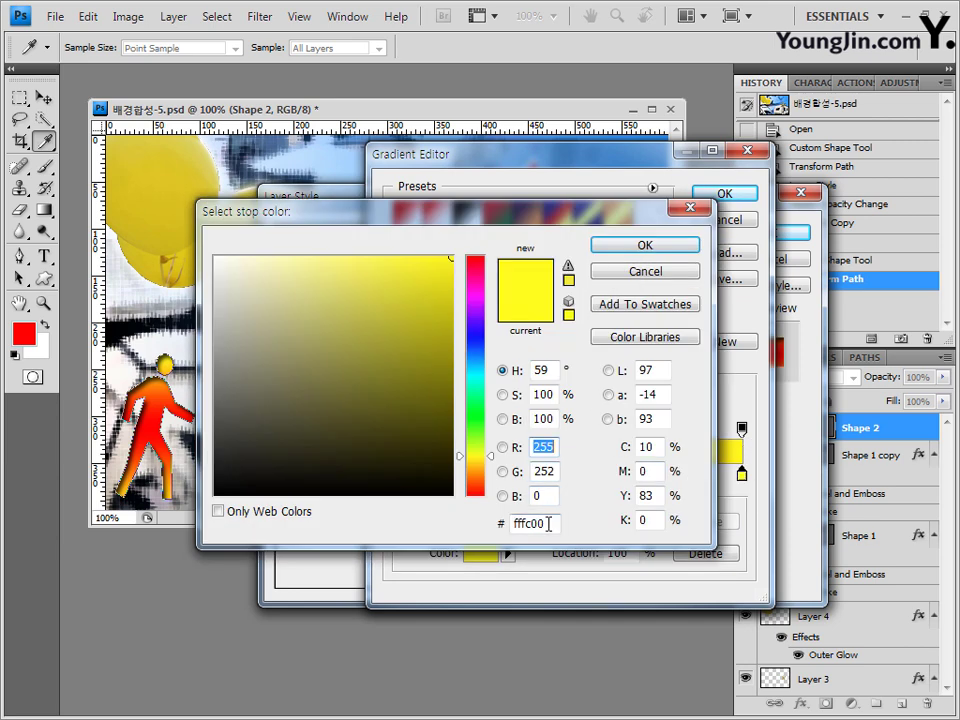
{"action": "left_click", "coordinate": [514, 523]}
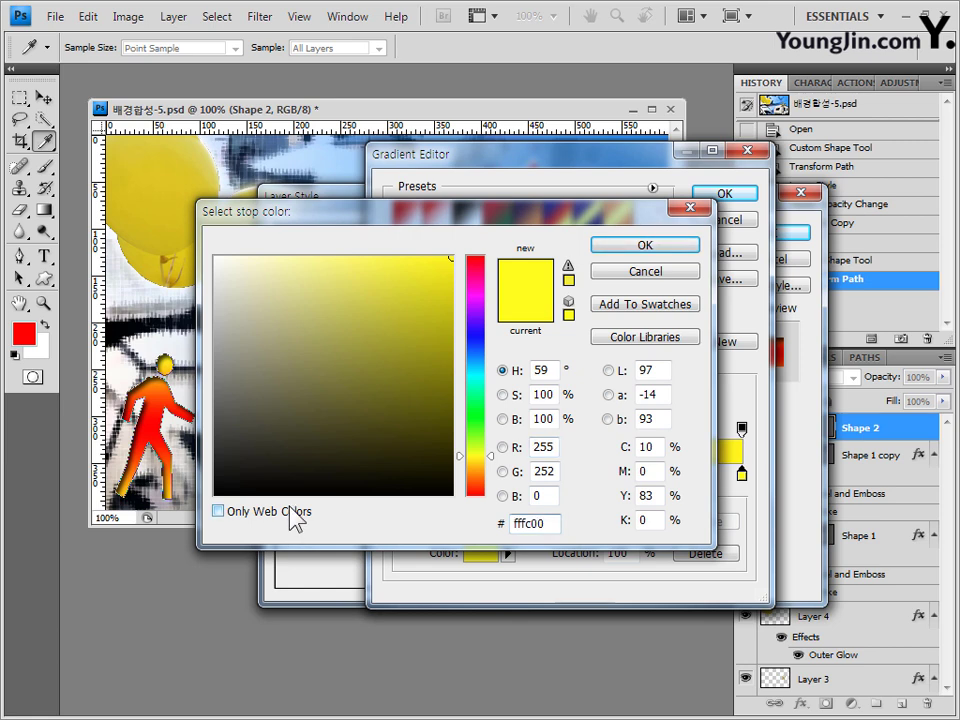
{"action": "type", "text": "000033"}
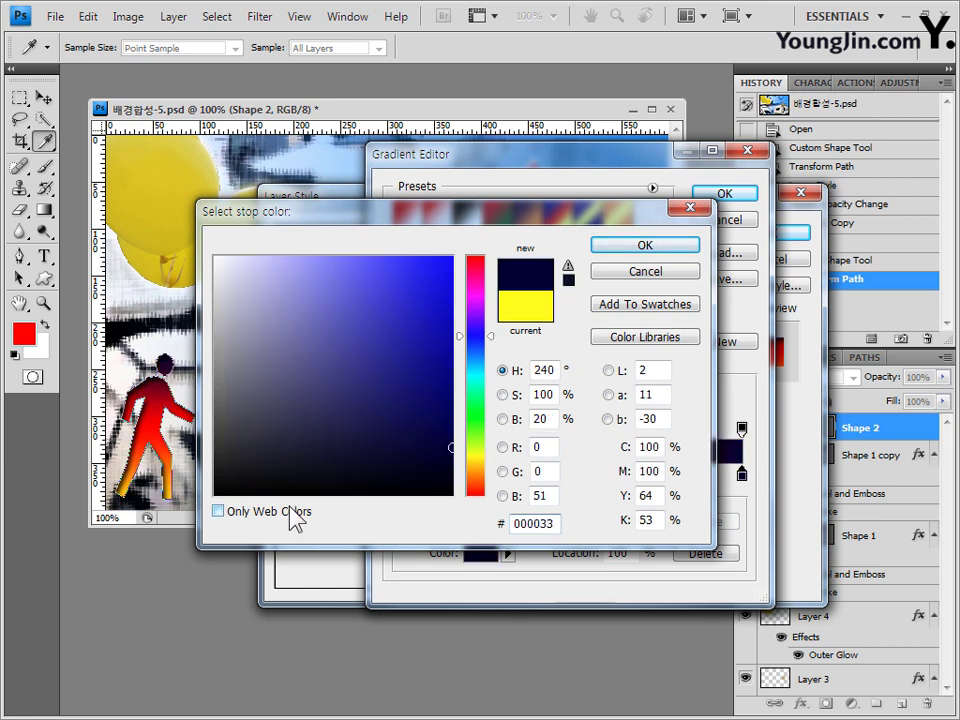
{"action": "left_click", "coordinate": [655, 248]}
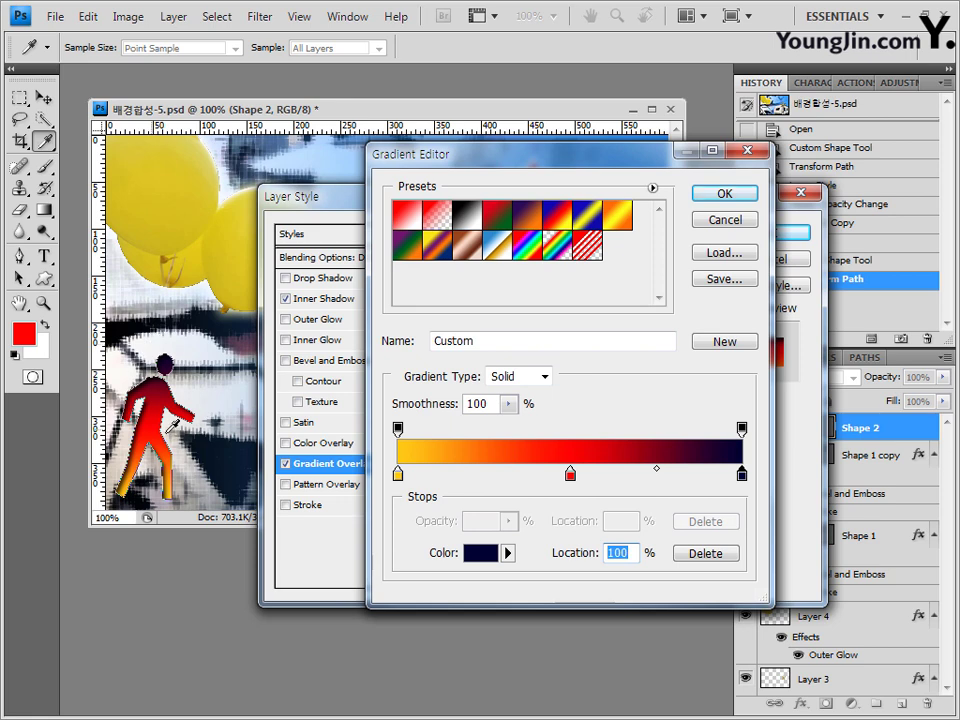
{"action": "left_click", "coordinate": [754, 197]}
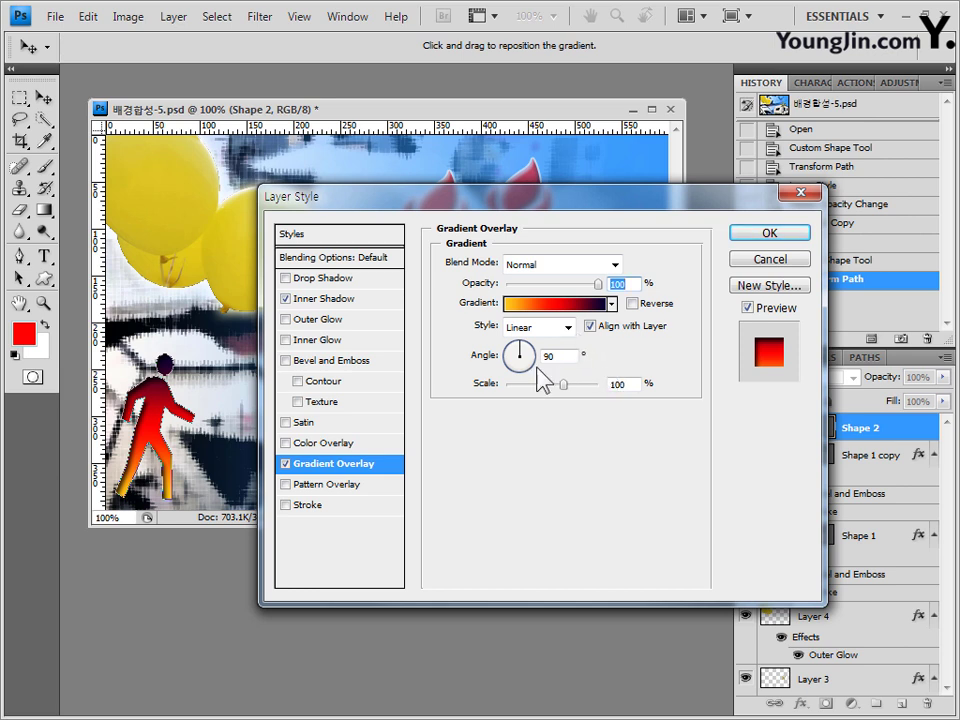
{"action": "left_click", "coordinate": [781, 238]}
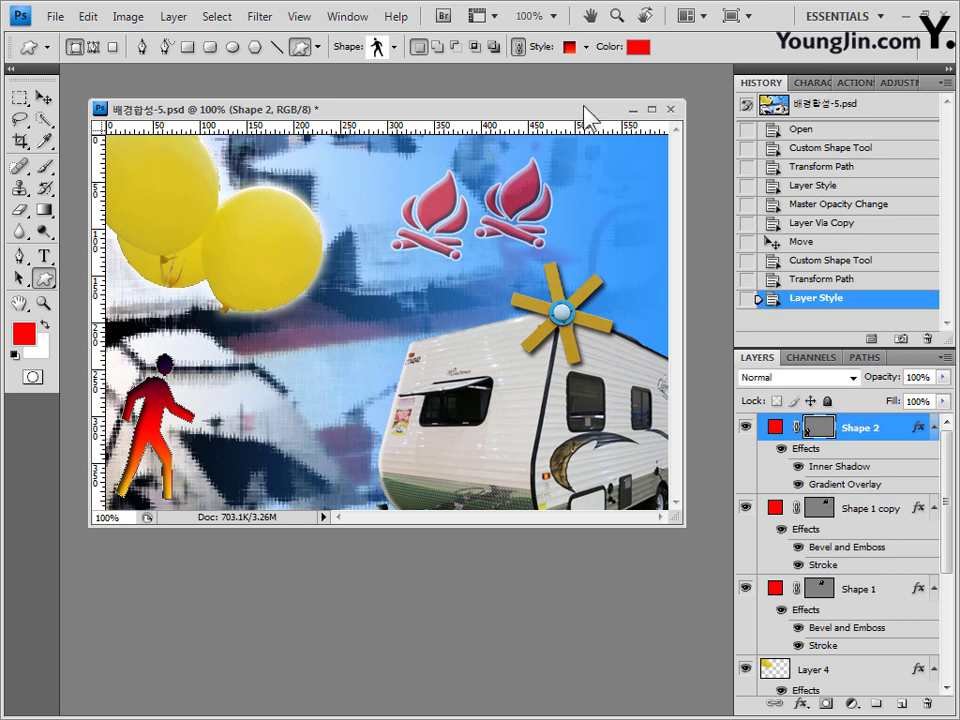
Close 배경합성-5.psd without saving the changes
{"action": "left_click_drag", "start_coordinate": [583, 109], "coordinate": [590, 108]}
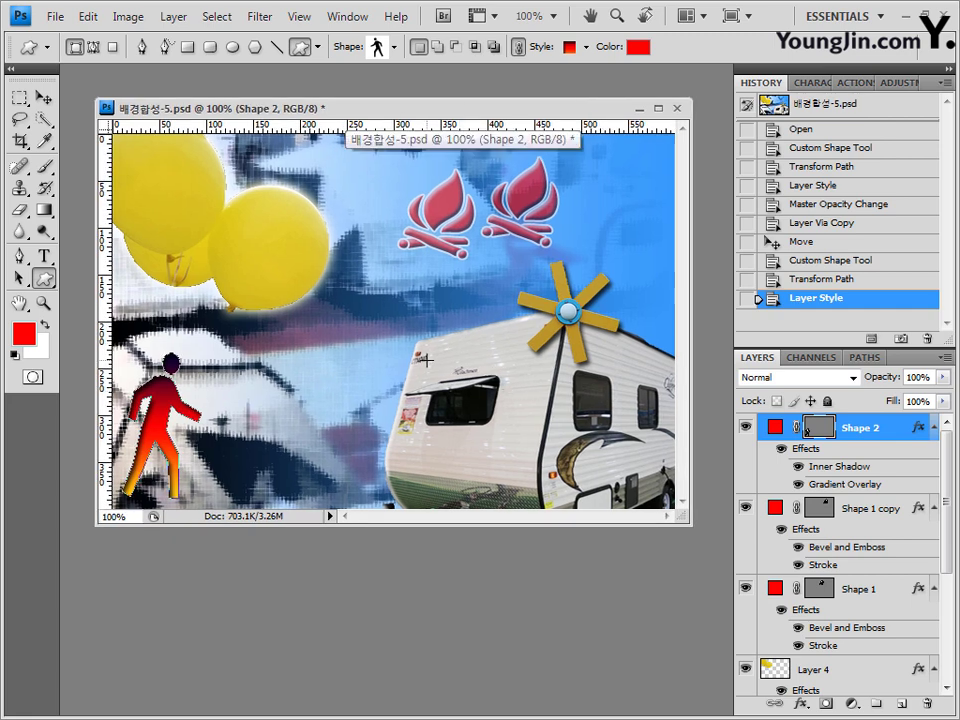
{"action": "left_click", "coordinate": [677, 107]}
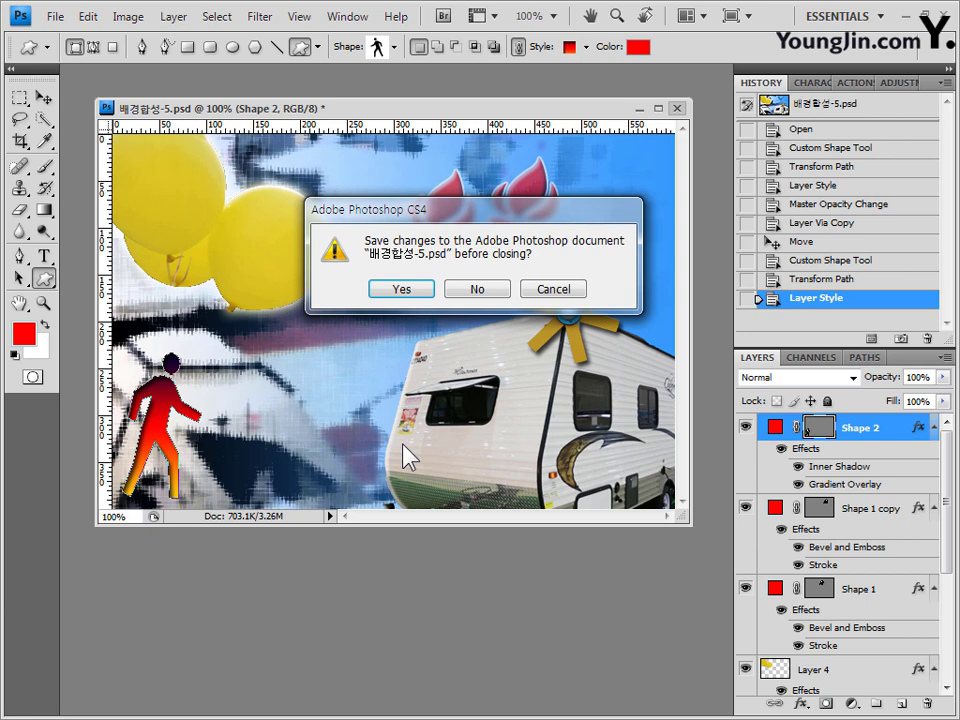
{"action": "left_click", "coordinate": [496, 290]}
Open 모양-1.psd from the [1권] 시험별 문항 익히기 folder and float its document window in the workspace
{"action": "key", "text": "alt+Tab"}
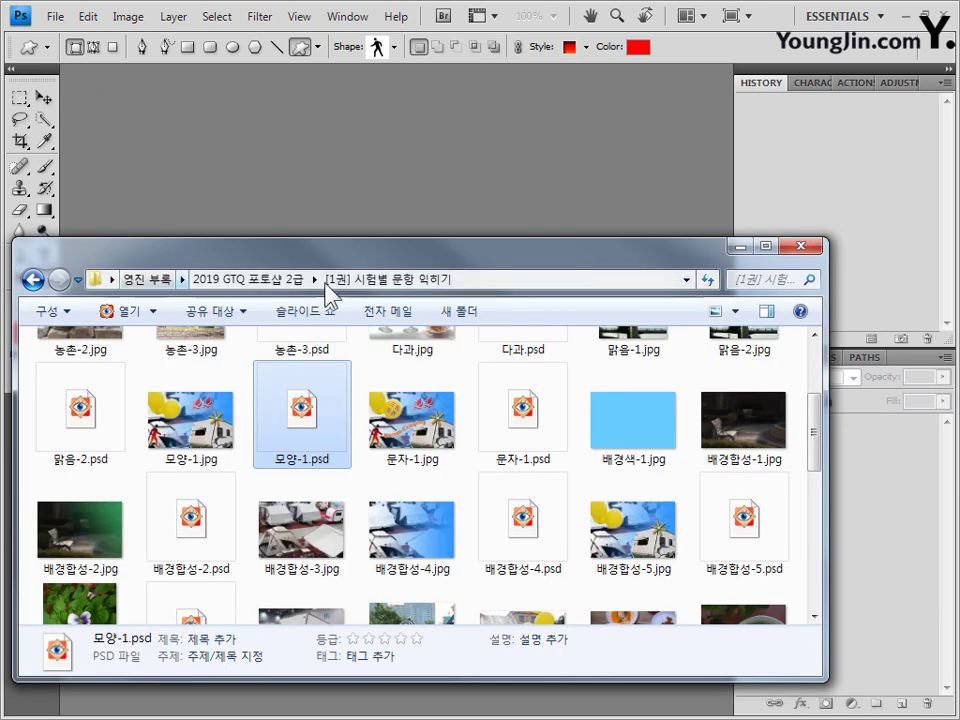
{"action": "key", "text": "Return"}
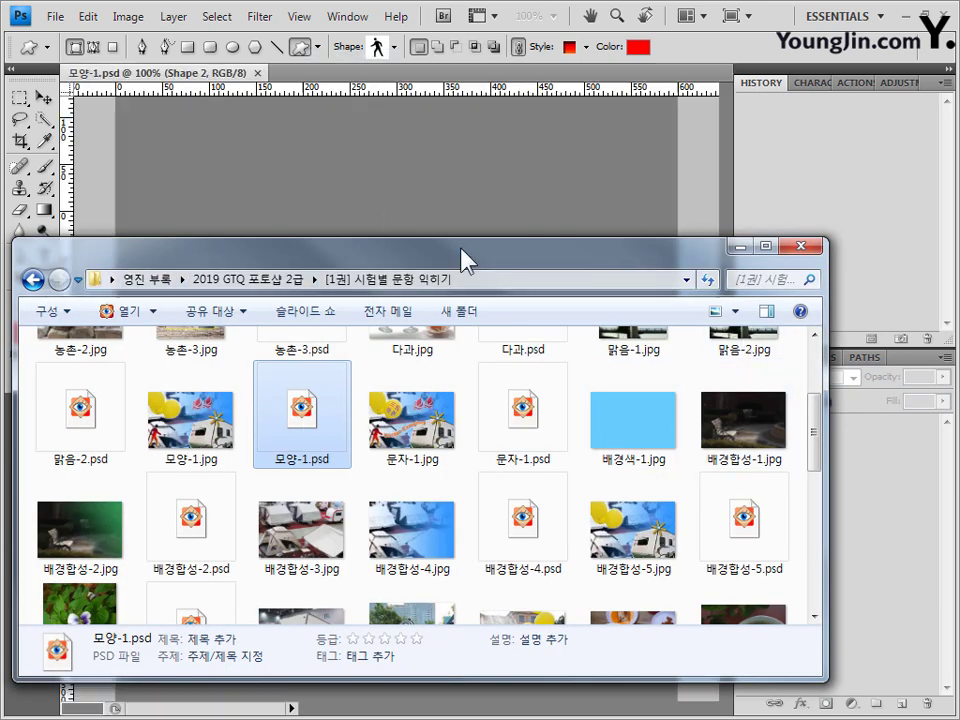
{"action": "left_click", "coordinate": [246, 190]}
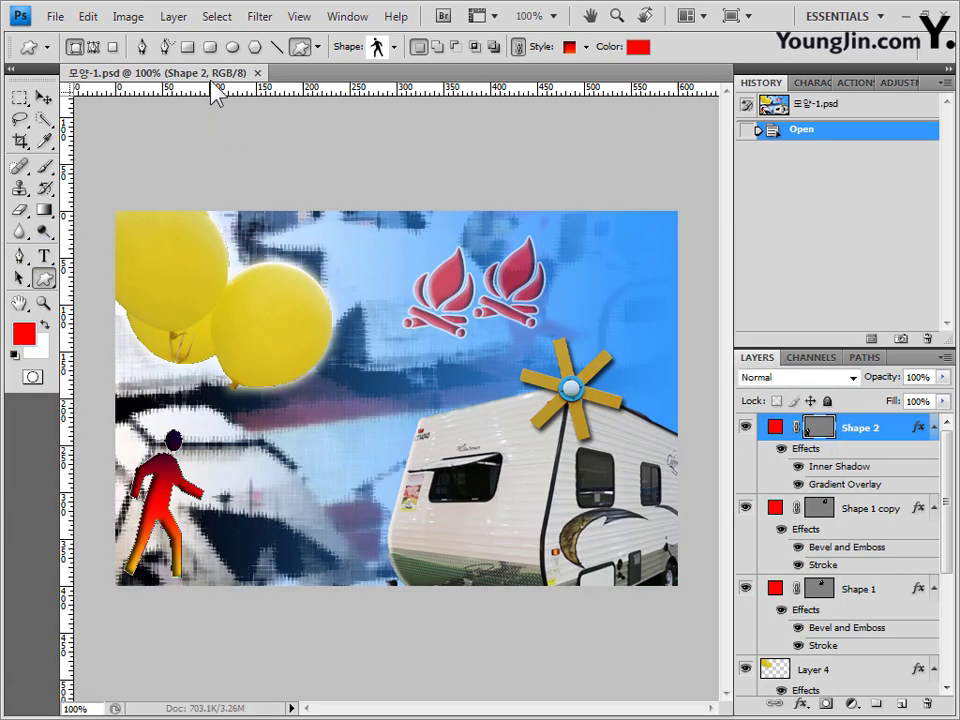
{"action": "left_click_drag", "start_coordinate": [195, 82], "coordinate": [222, 160]}
{"action": "left_click_drag", "start_coordinate": [292, 126], "coordinate": [295, 135]}
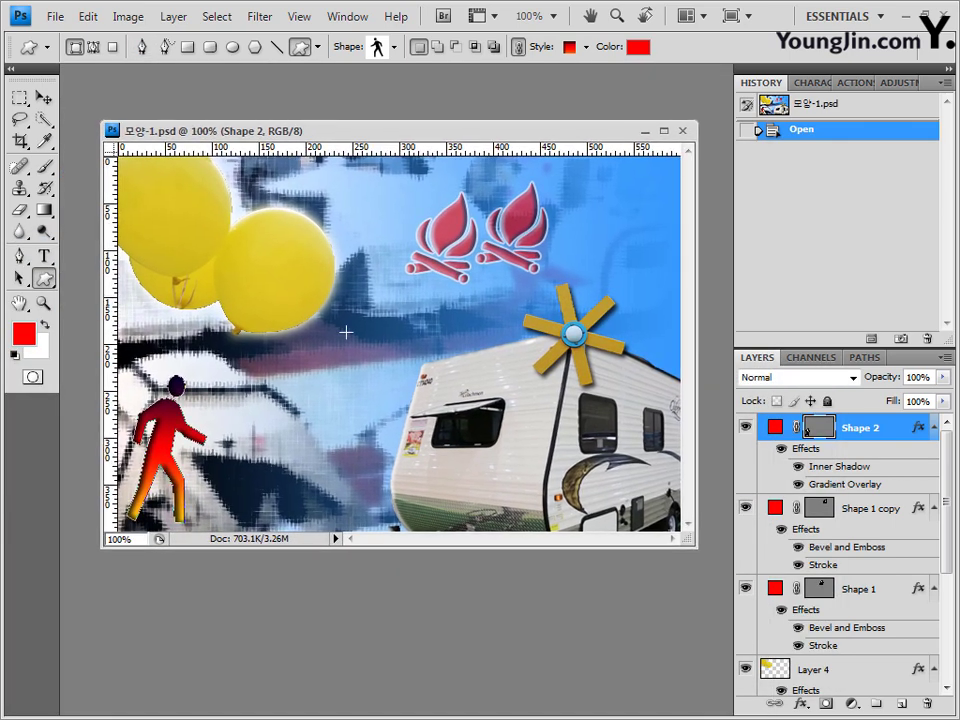
{"action": "left_click_drag", "start_coordinate": [455, 130], "coordinate": [438, 120]}
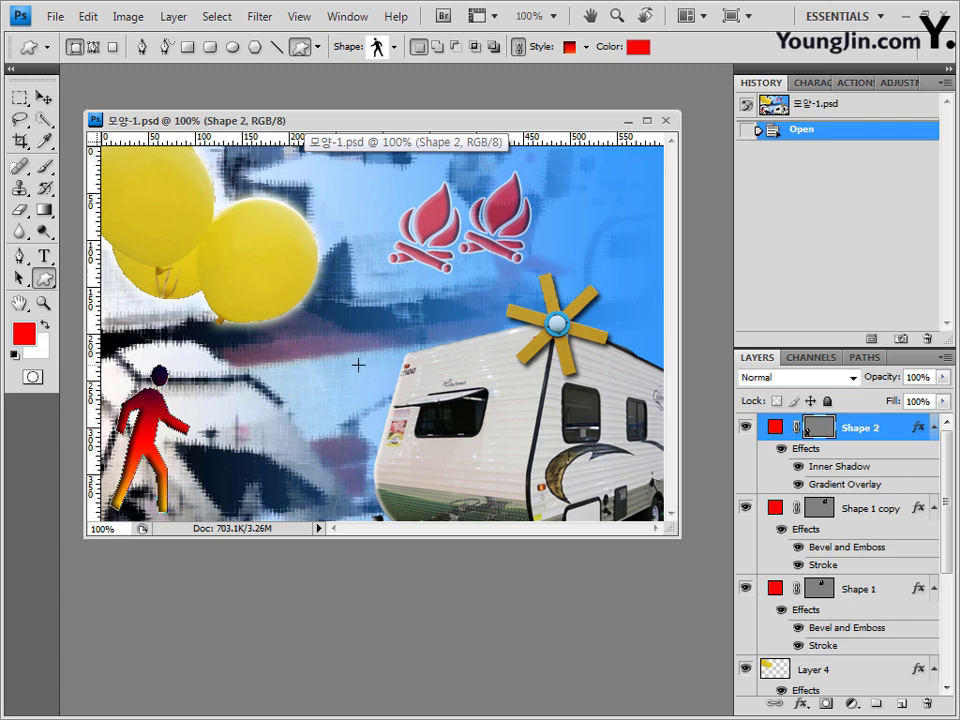
Set up the Horizontal Type tool with the 돋움 font at a size of 35 pt
{"action": "left_click", "coordinate": [44, 256]}
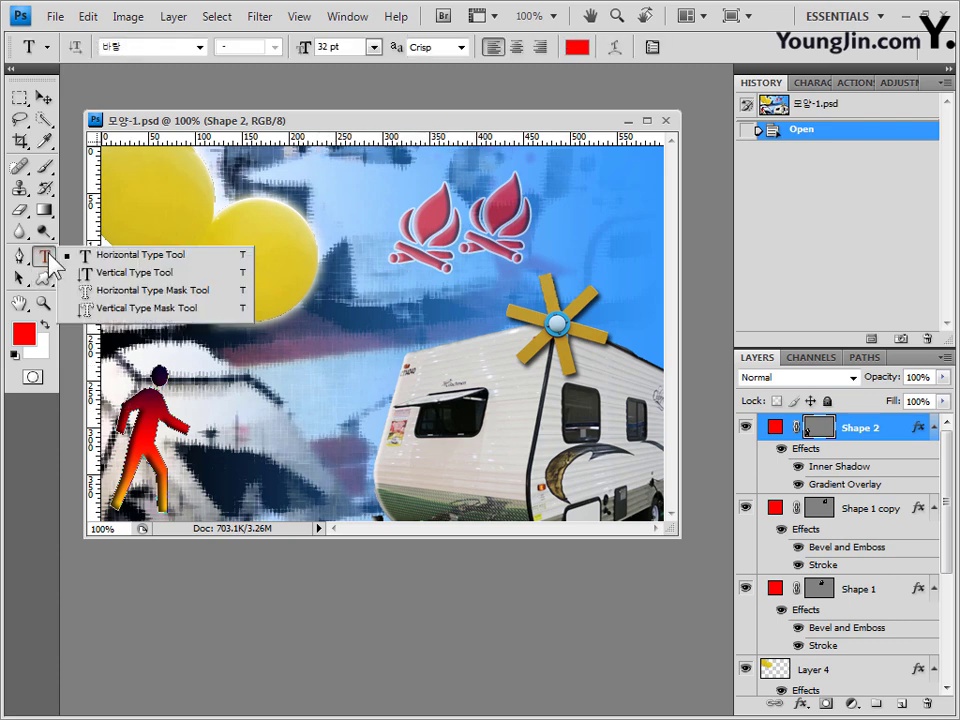
{"action": "left_click", "coordinate": [48, 262]}
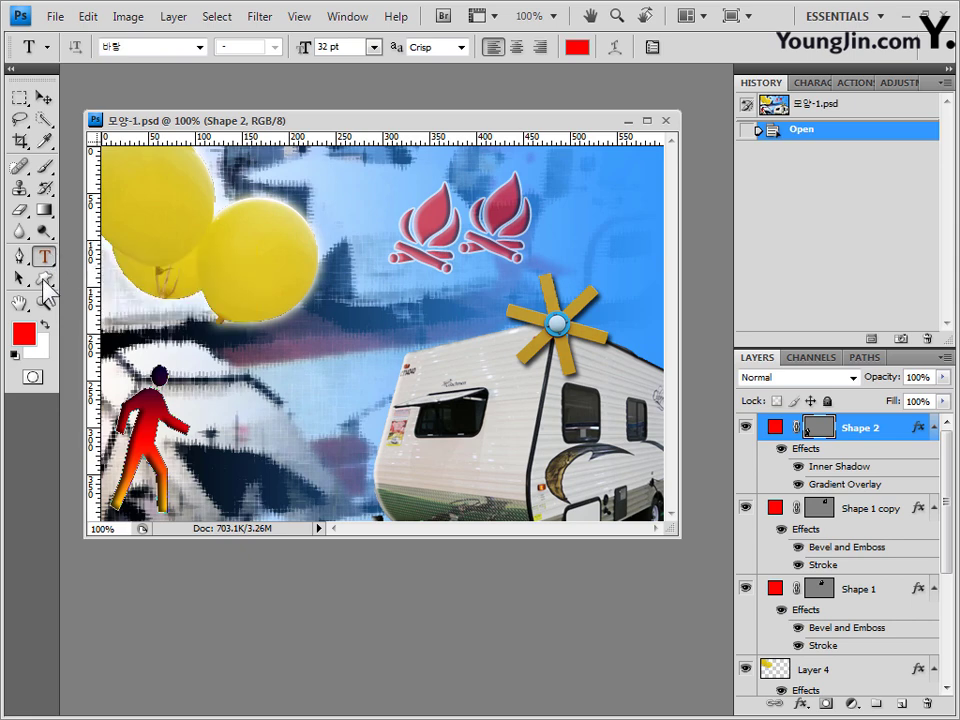
{"action": "left_click", "coordinate": [145, 46]}
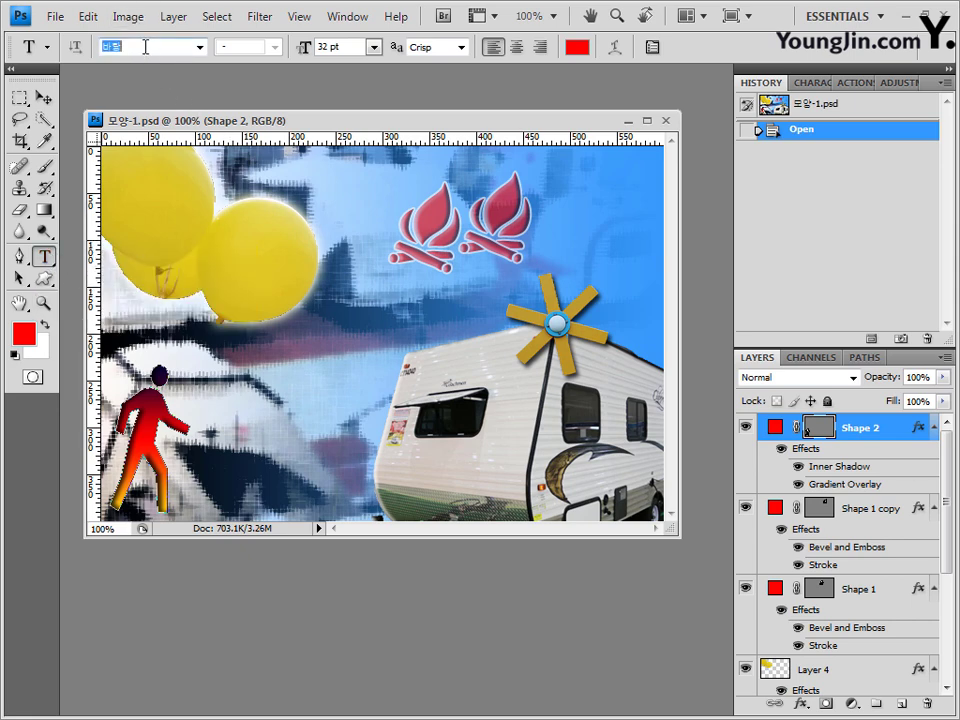
{"action": "type", "text": "맑은고딕"}
{"action": "left_click", "coordinate": [199, 47]}
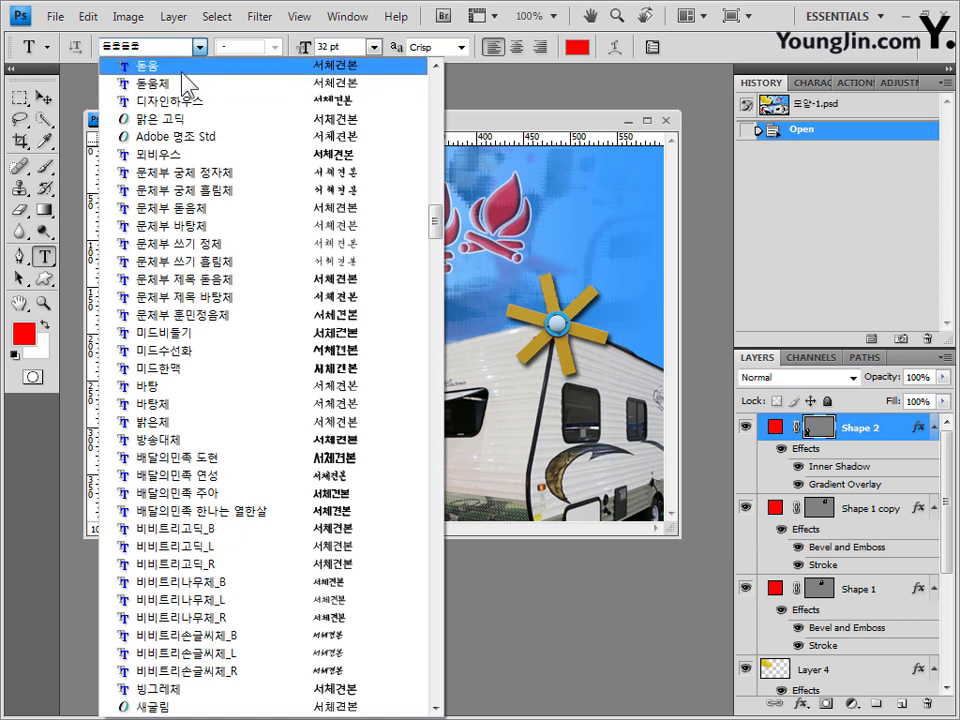
{"action": "left_click", "coordinate": [183, 68]}
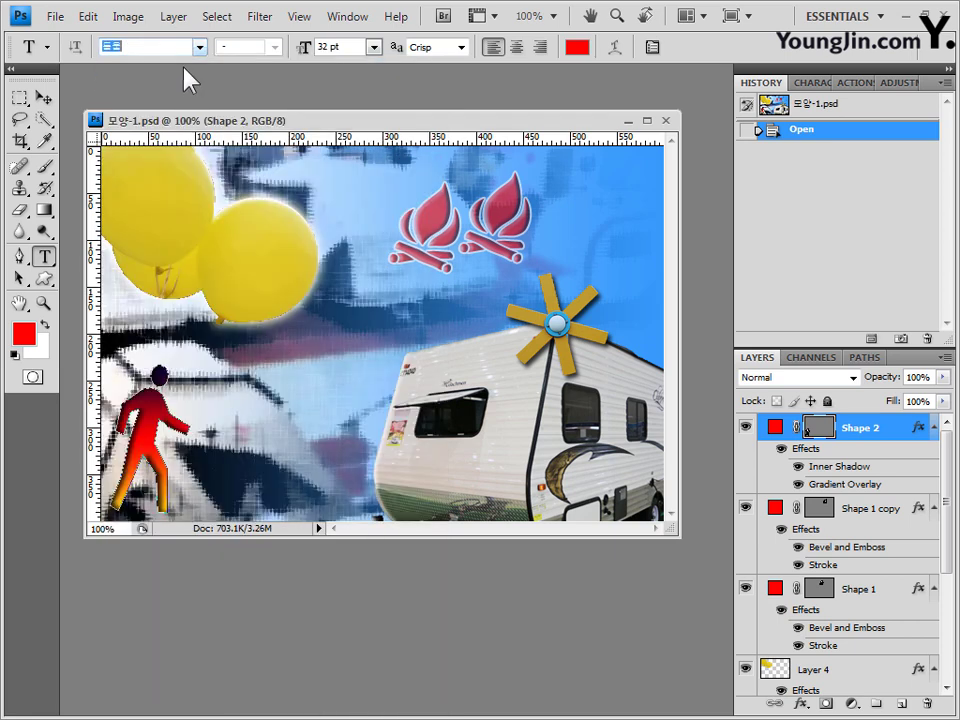
{"action": "left_click", "coordinate": [357, 50]}
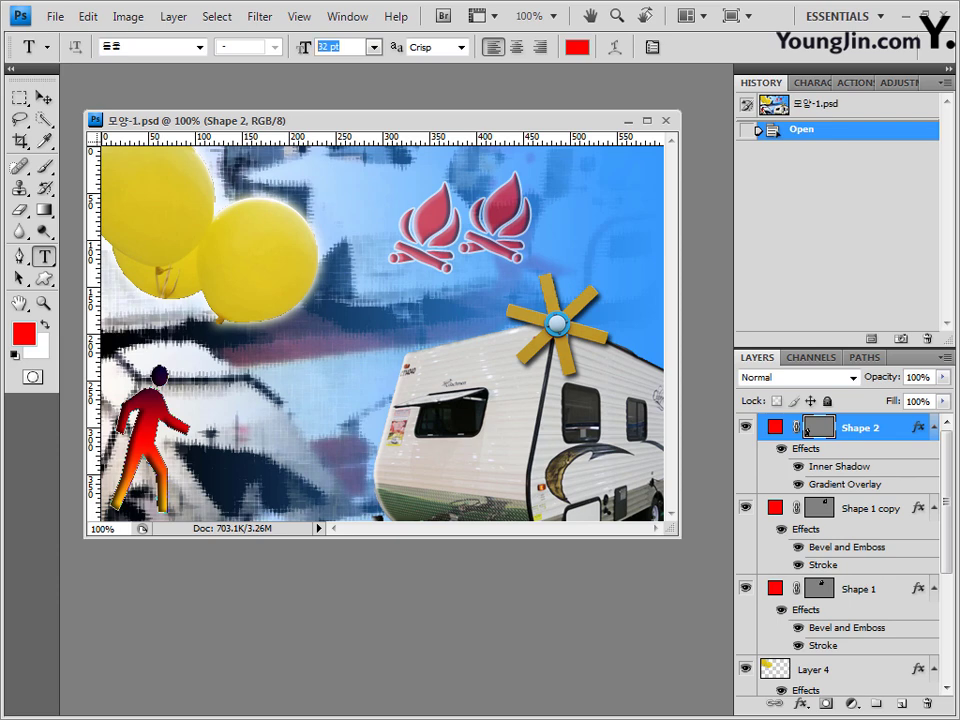
{"action": "type", "text": "35"}
Add the text 드림 캠핑 on two lines over the front yellow balloon
{"action": "left_click", "coordinate": [224, 249]}
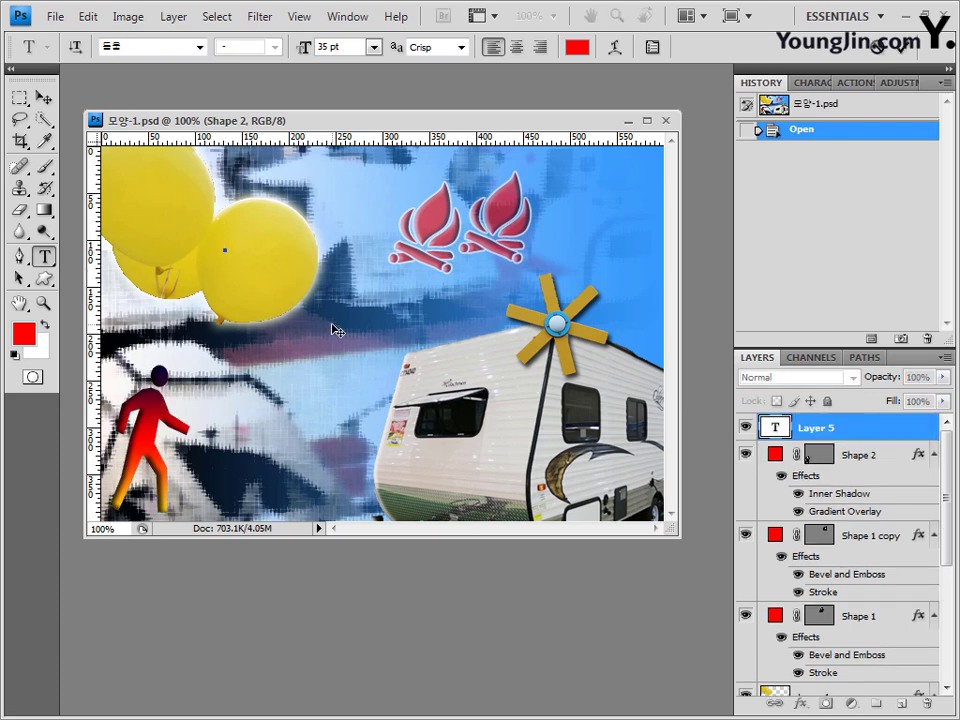
{"action": "type", "text": "드림 "}
{"action": "type", "text": "캠핑"}
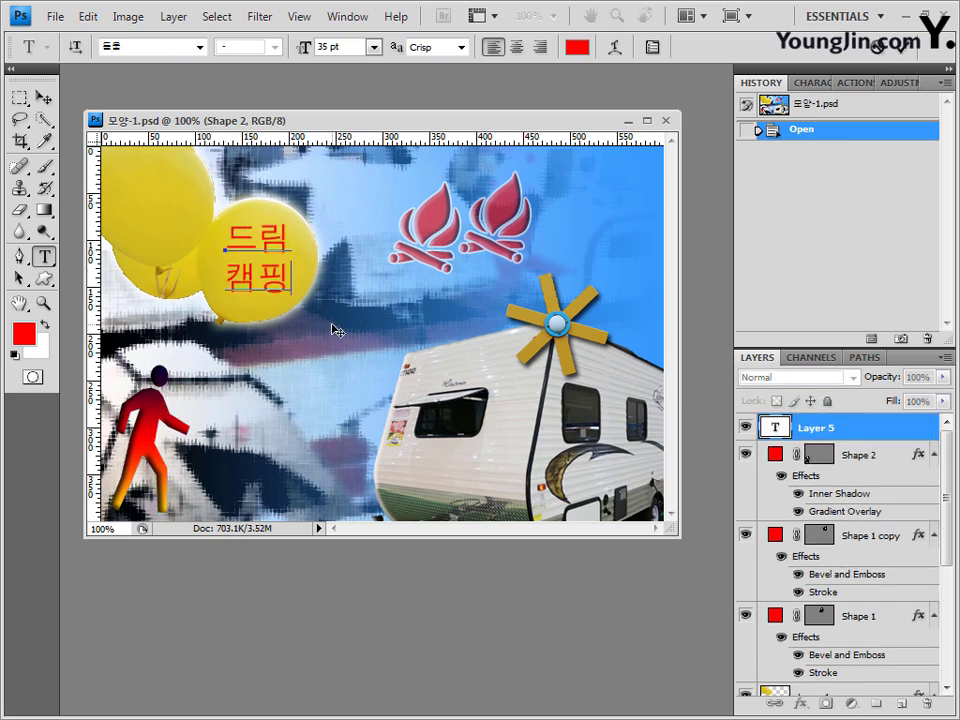
{"action": "left_click", "coordinate": [861, 428]}
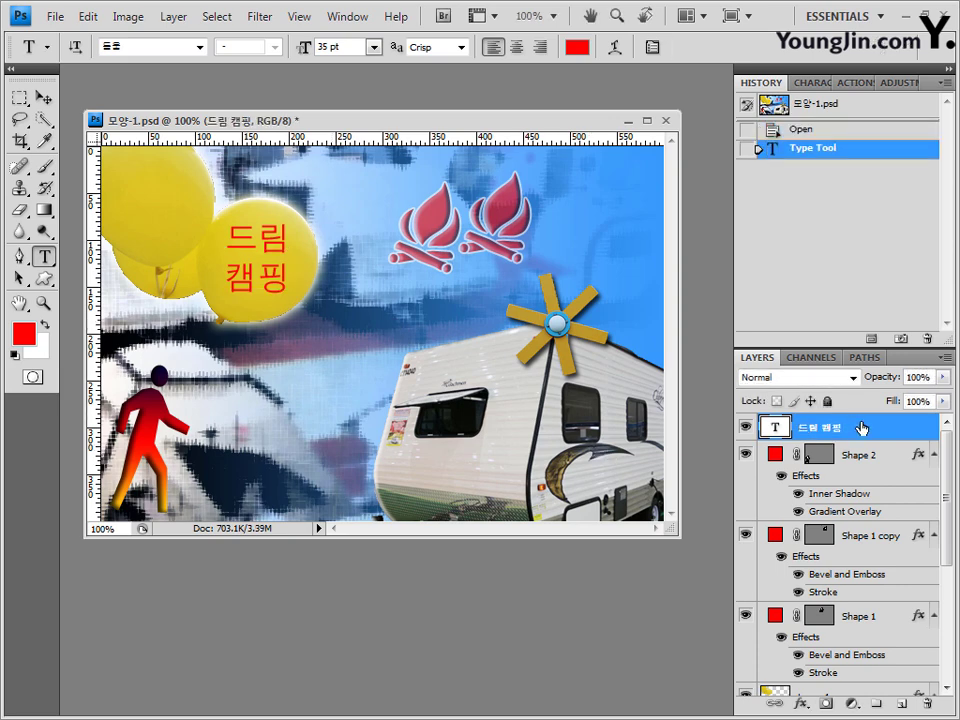
Warp the 드림 캠핑 text with the Inflate style at a +50% bend
{"action": "left_click", "coordinate": [616, 50]}
{"action": "left_click", "coordinate": [656, 211]}
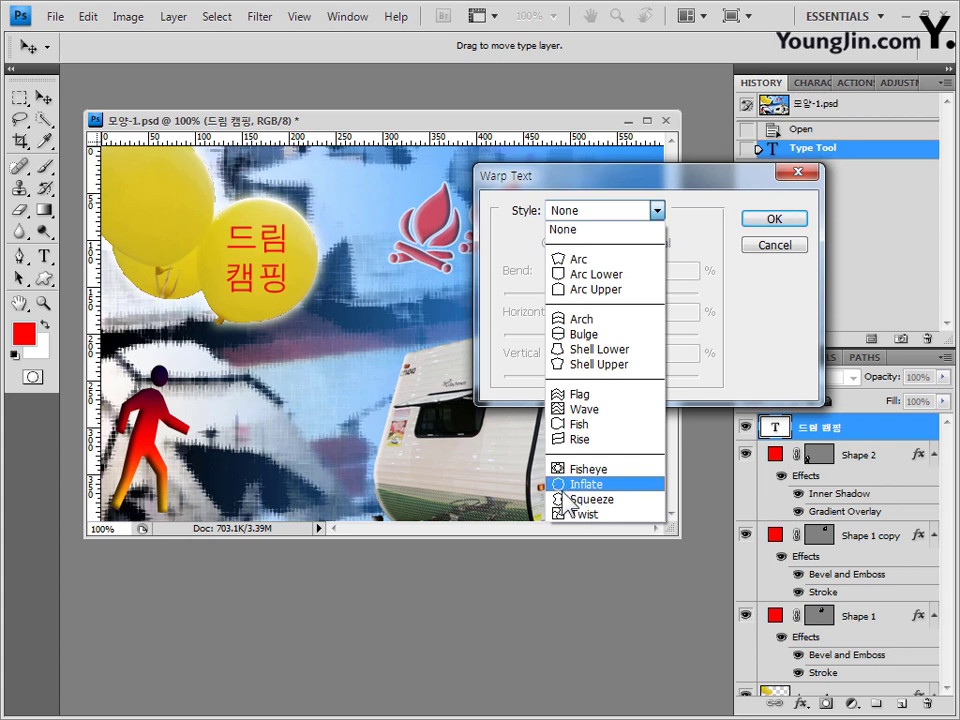
{"action": "left_click", "coordinate": [606, 484]}
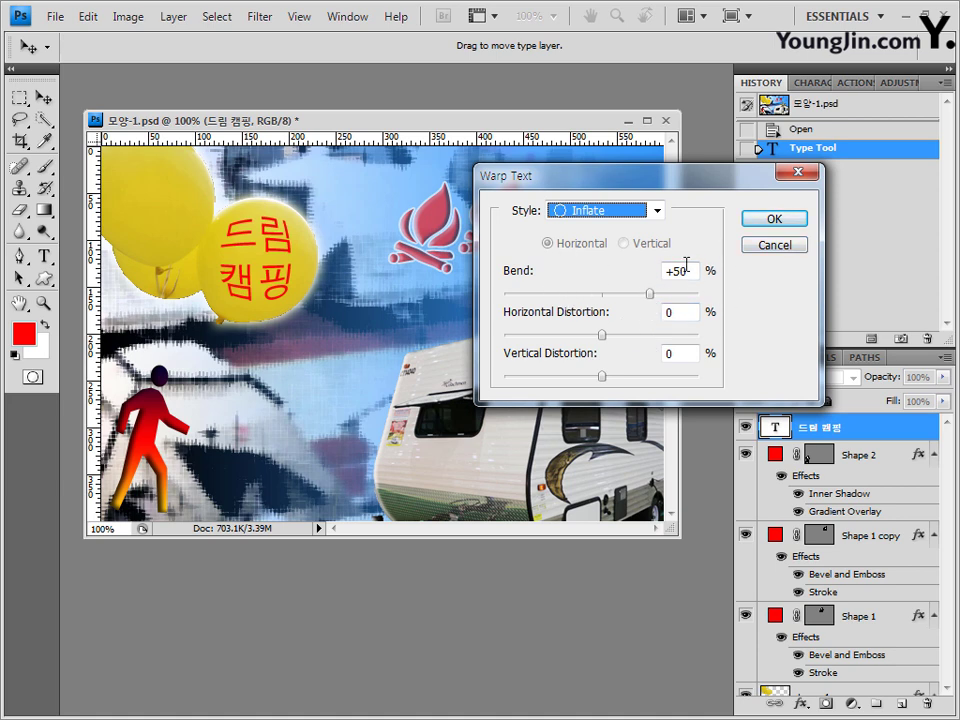
{"action": "left_click", "coordinate": [786, 217]}
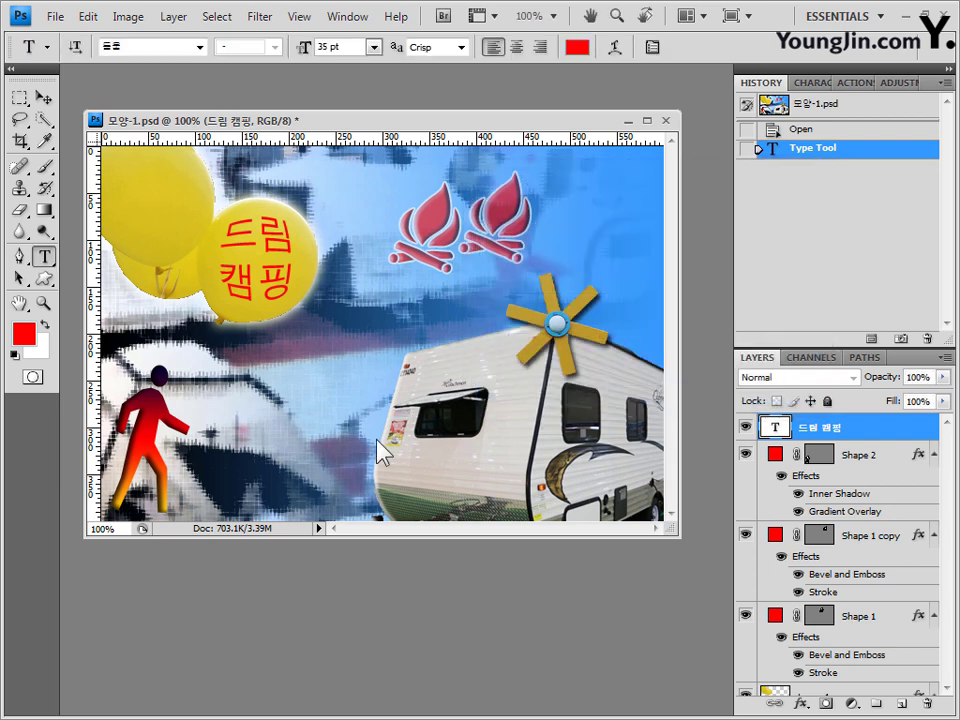
Rotate the 드림 캠핑 text clockwise by about 32° with Free Transform
{"action": "key", "text": "ctrl+t"}
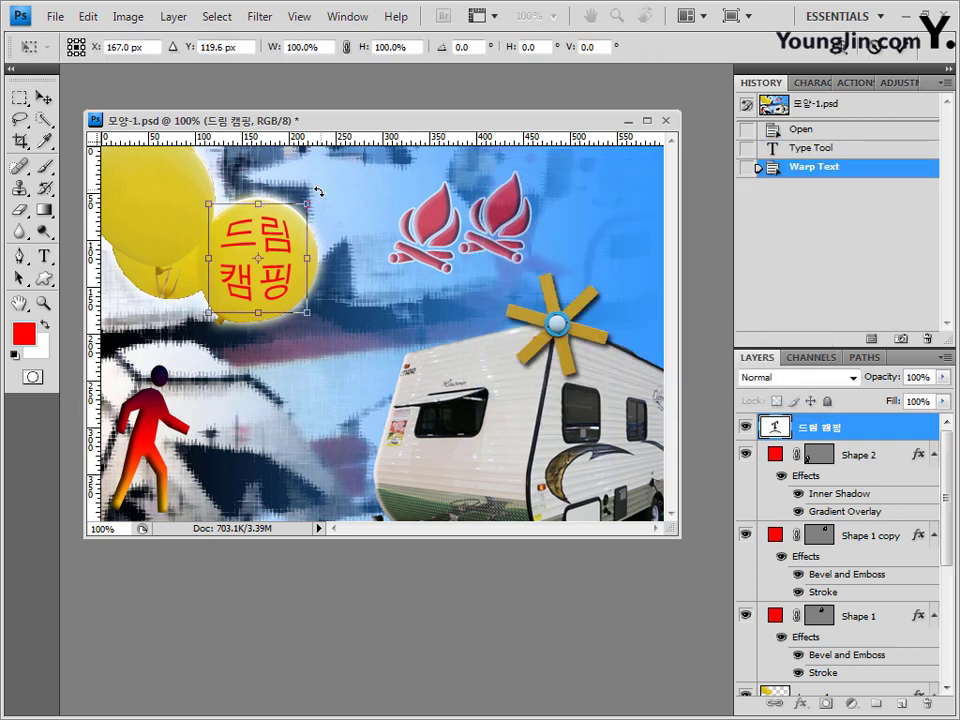
{"action": "left_click_drag", "start_coordinate": [318, 190], "coordinate": [345, 232]}
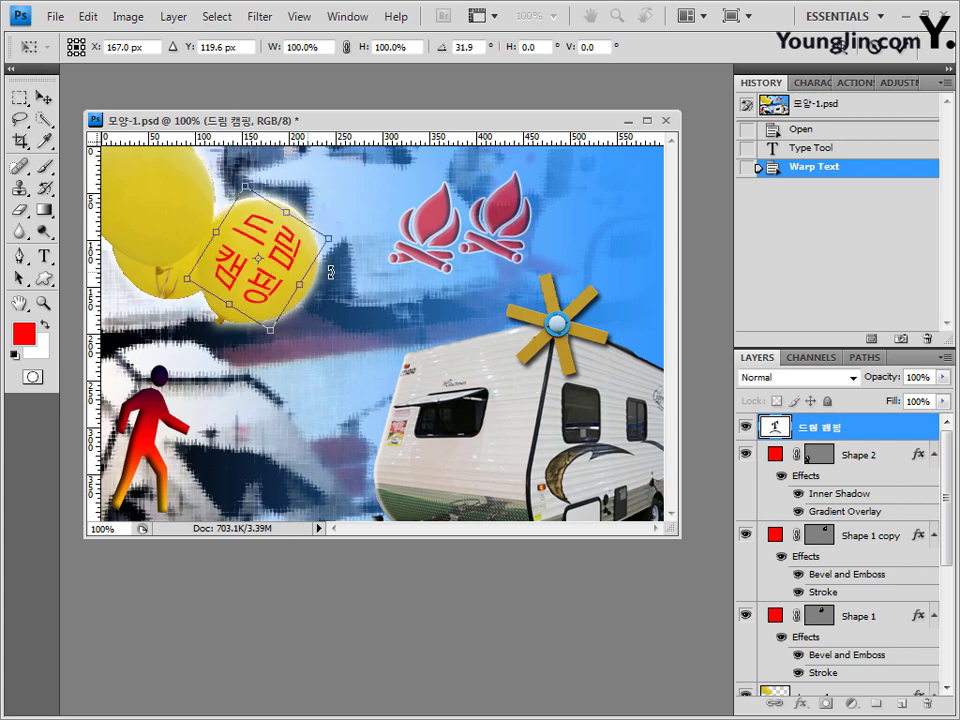
{"action": "key", "text": "Return"}
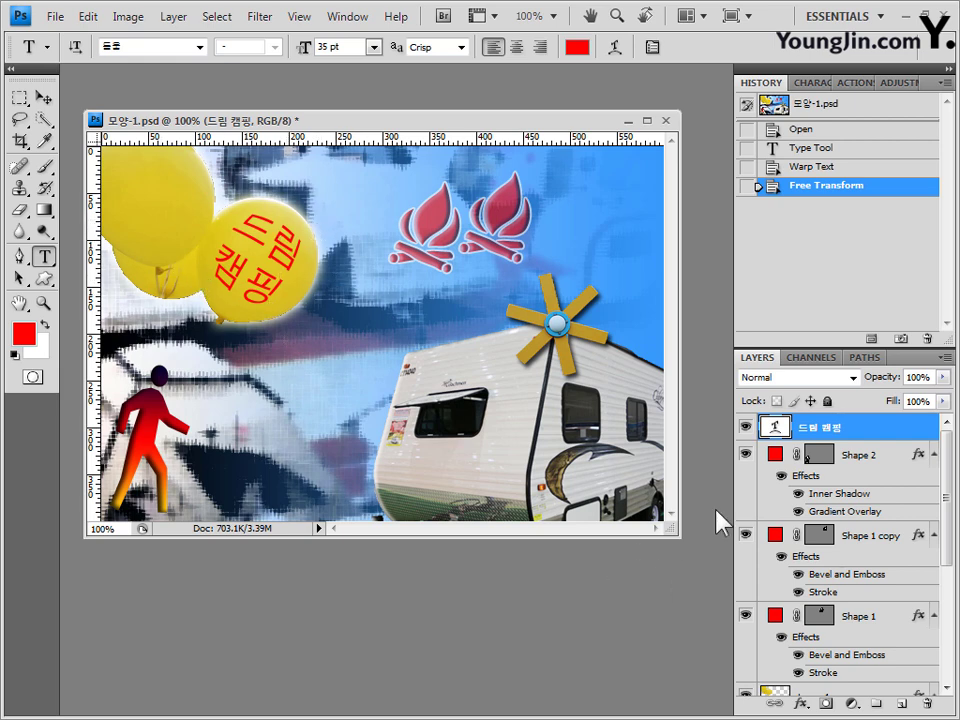
Add an Outer Glow to the 드림 캠핑 text layer, keeping the balloon text in view beside the settings
{"action": "left_click", "coordinate": [800, 703]}
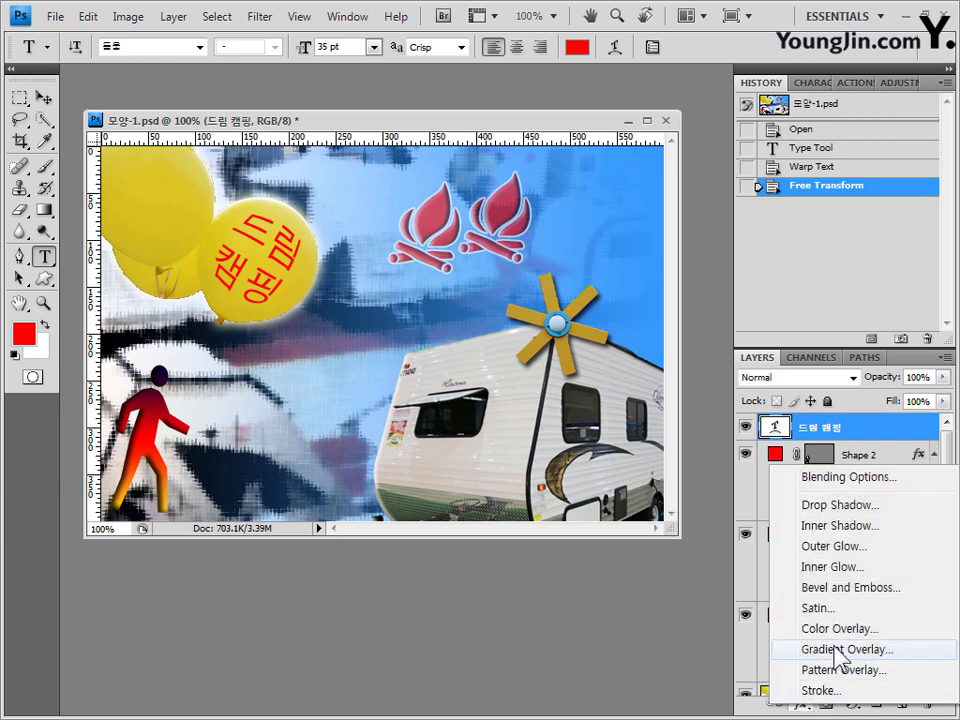
{"action": "left_click", "coordinate": [836, 549]}
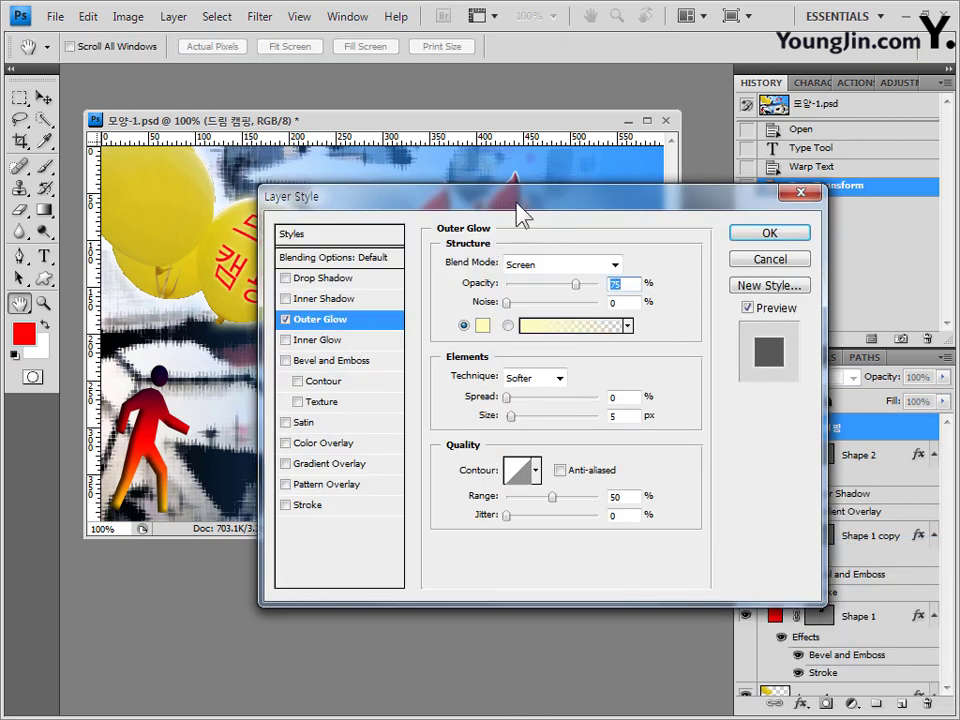
{"action": "left_click_drag", "start_coordinate": [517, 200], "coordinate": [606, 171]}
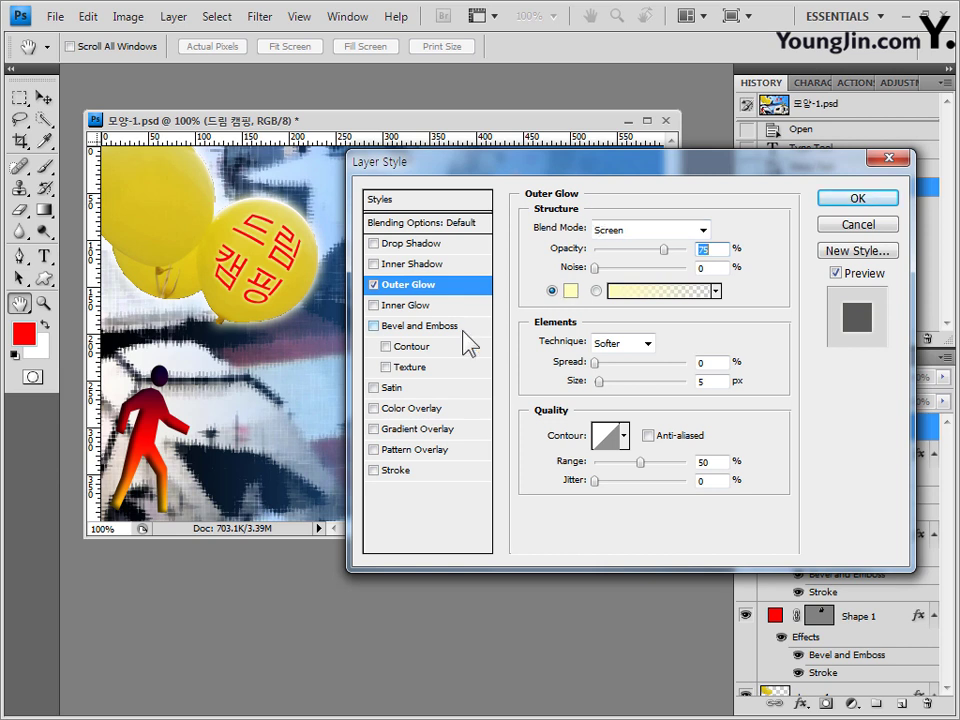
Add a black-to-white Gradient Overlay to the 드림 캠핑 text layer and set its starting colour stop to 0000ff
{"action": "left_click", "coordinate": [415, 431]}
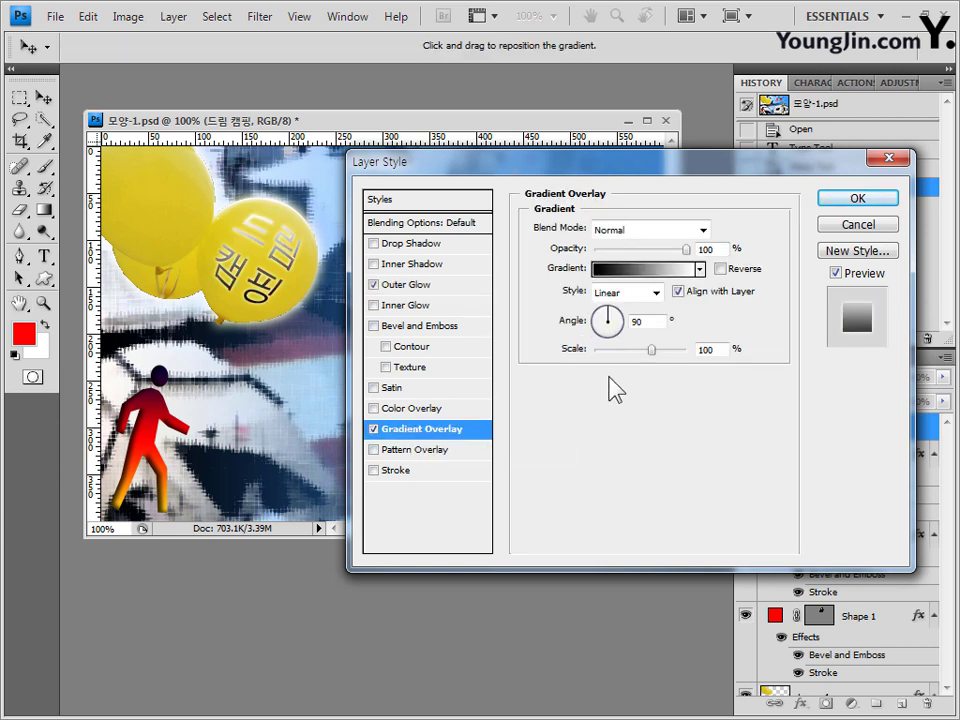
{"action": "left_click", "coordinate": [652, 270]}
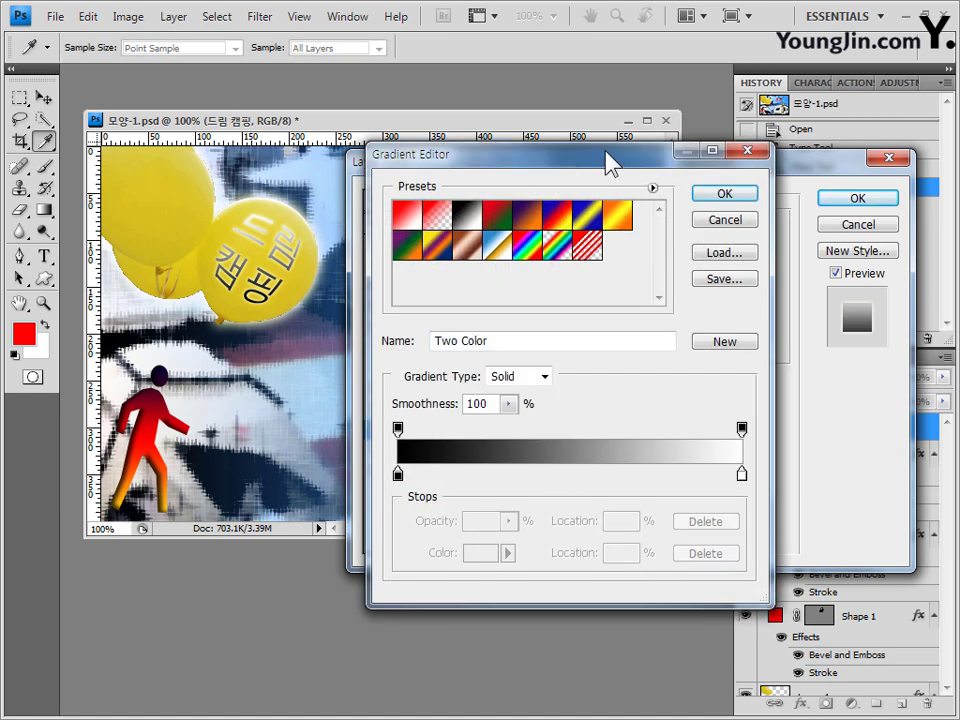
{"action": "left_click_drag", "start_coordinate": [607, 160], "coordinate": [603, 150]}
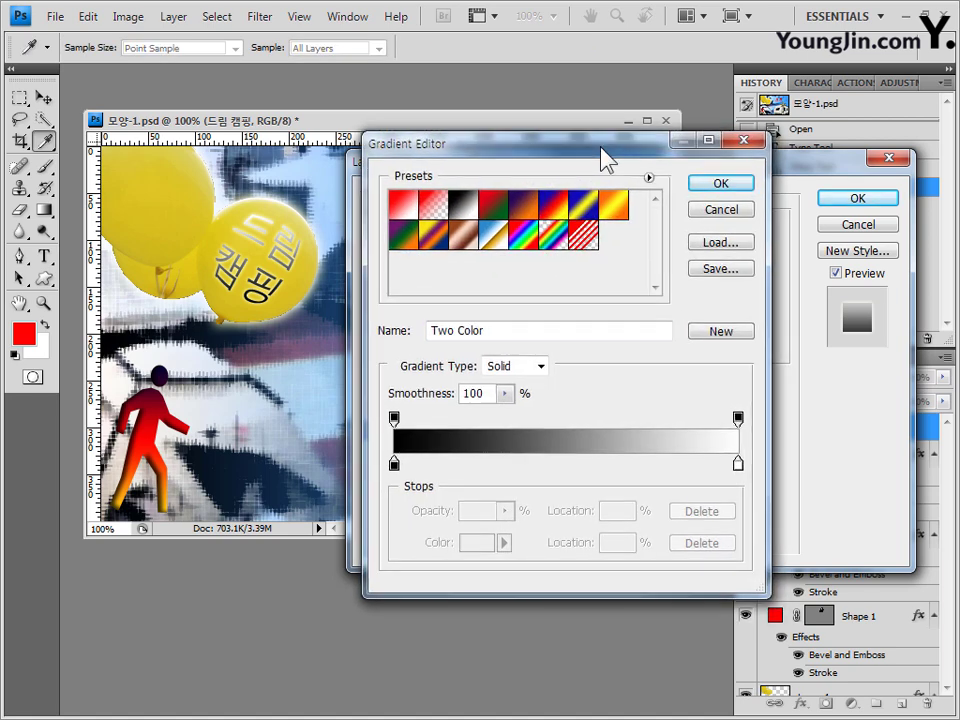
{"action": "left_click", "coordinate": [463, 204]}
{"action": "double_click", "coordinate": [394, 465]}
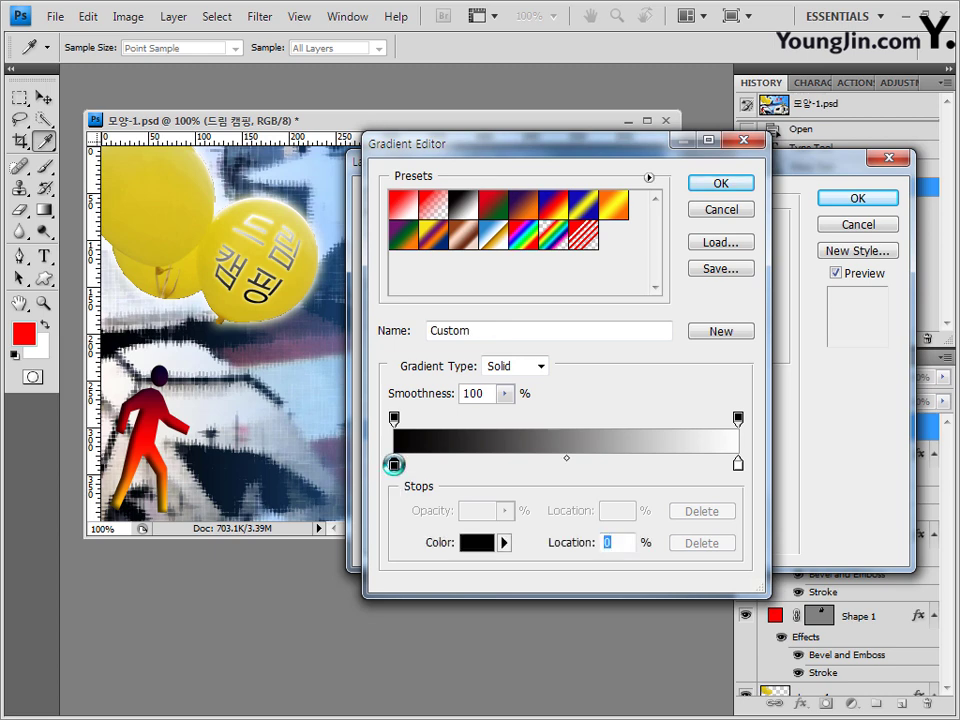
{"action": "left_click_drag", "start_coordinate": [551, 523], "coordinate": [454, 525]}
{"action": "type", "text": "0000ff"}
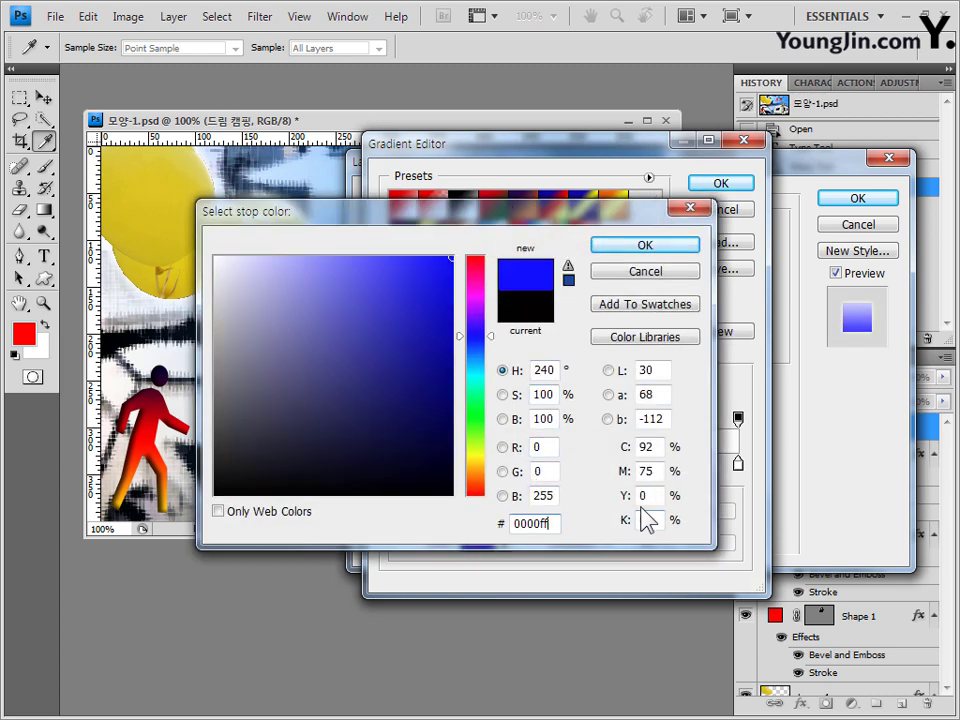
{"action": "left_click", "coordinate": [660, 250]}
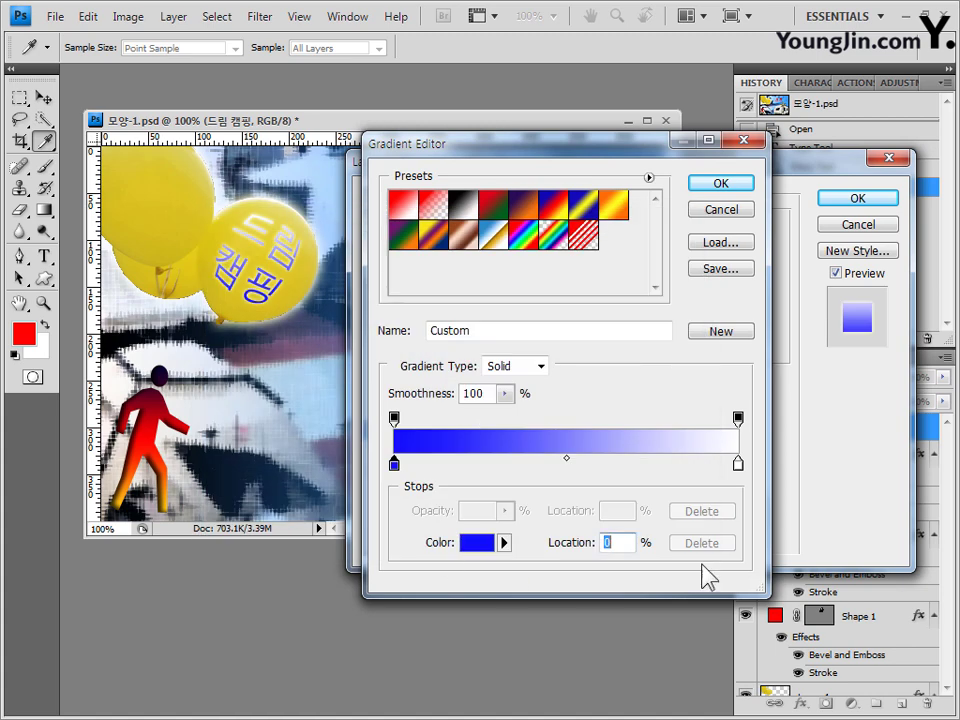
Set the gradient's ending colour stop to ff0000 and apply the layer styles to the 드림 캠핑 text
{"action": "double_click", "coordinate": [738, 464]}
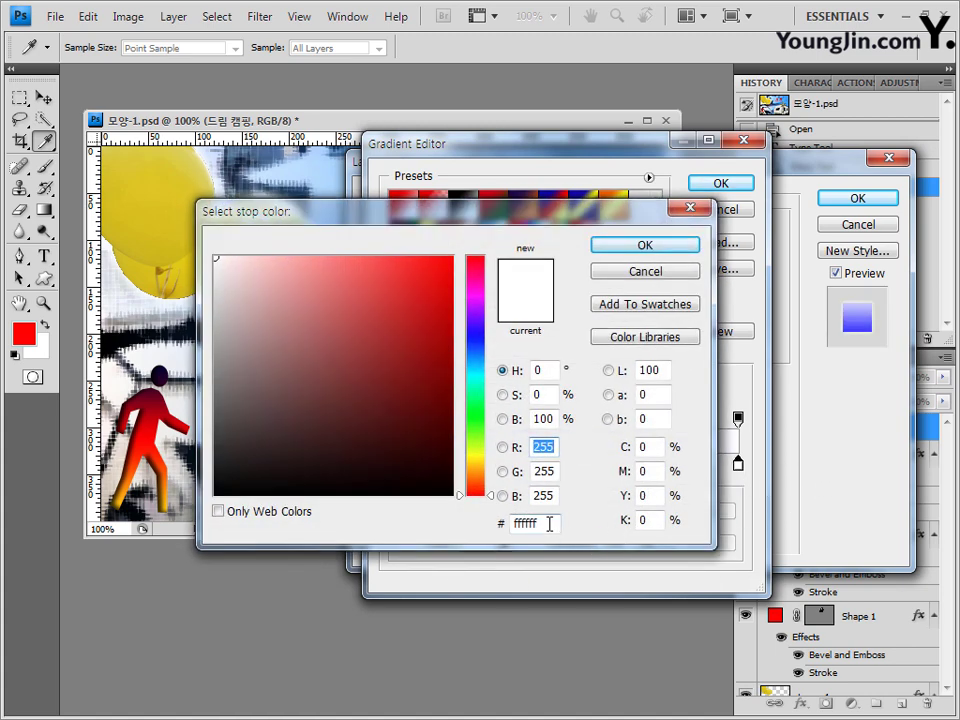
{"action": "left_click_drag", "start_coordinate": [549, 523], "coordinate": [517, 517]}
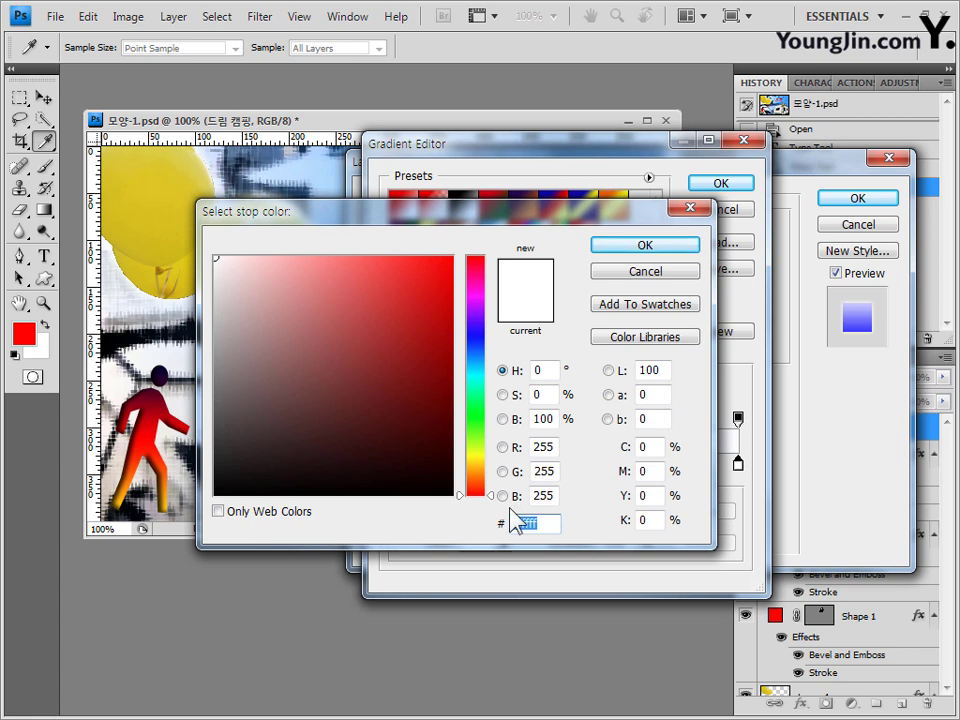
{"action": "type", "text": "ff0000"}
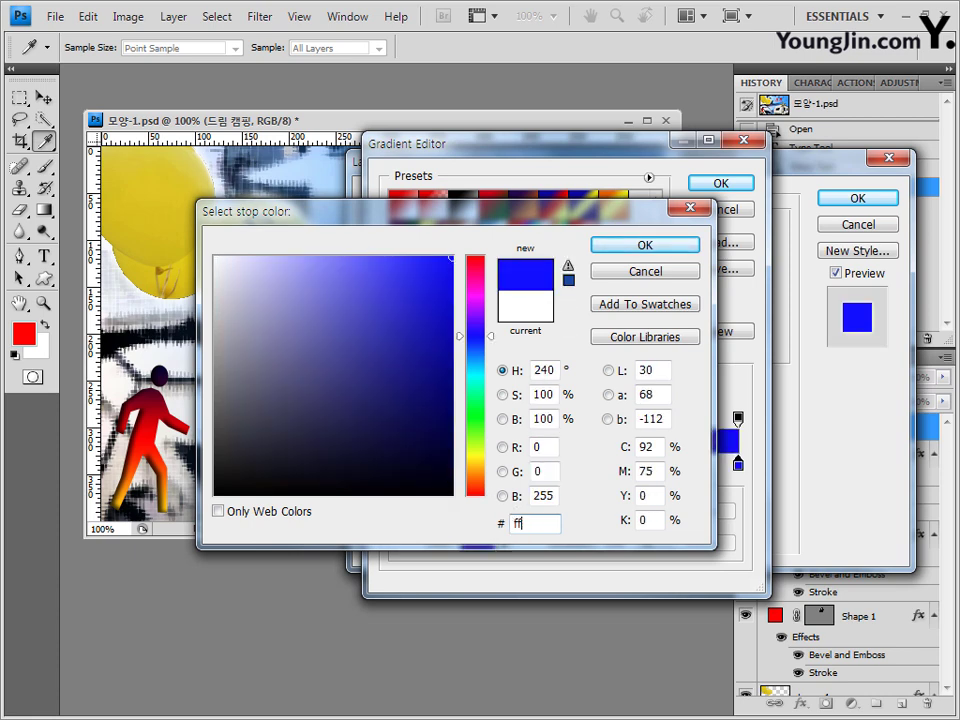
{"action": "left_click", "coordinate": [672, 247]}
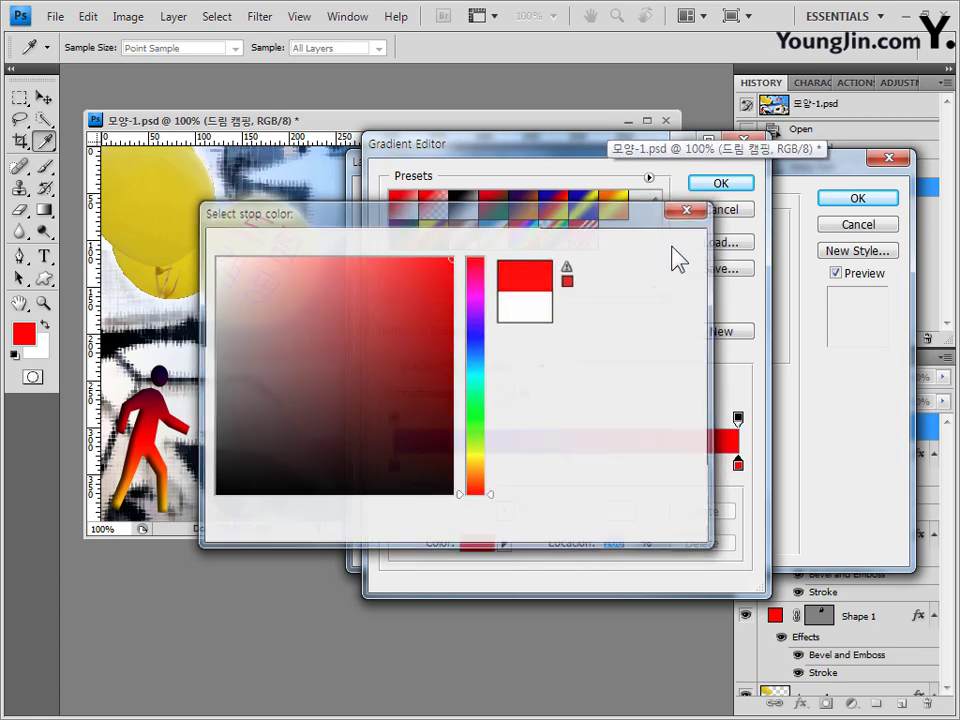
{"action": "left_click", "coordinate": [731, 188]}
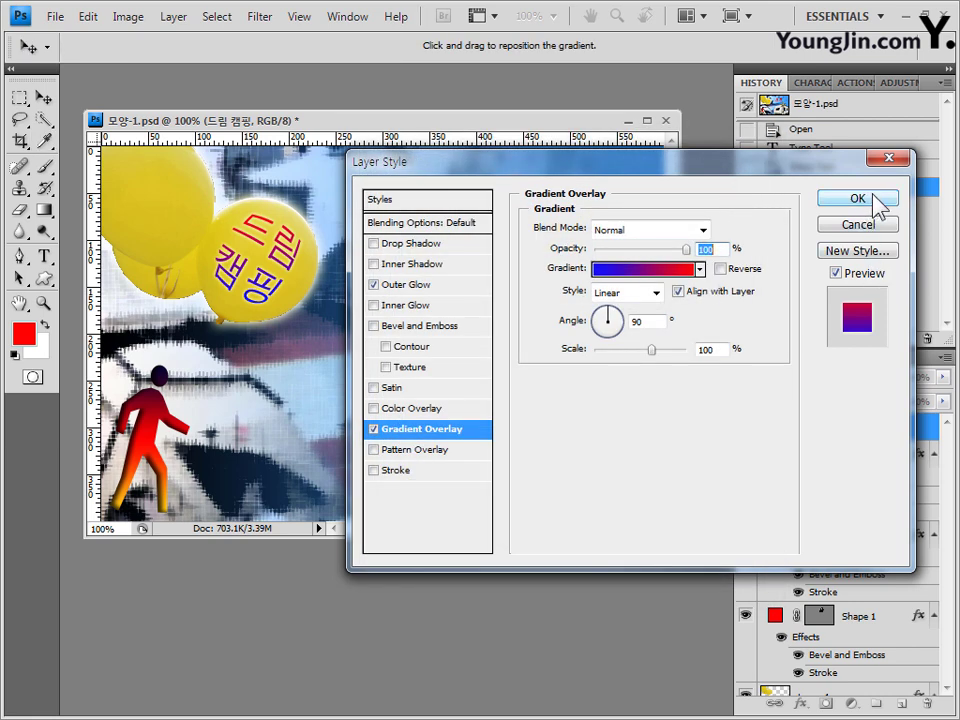
{"action": "left_click", "coordinate": [876, 205]}
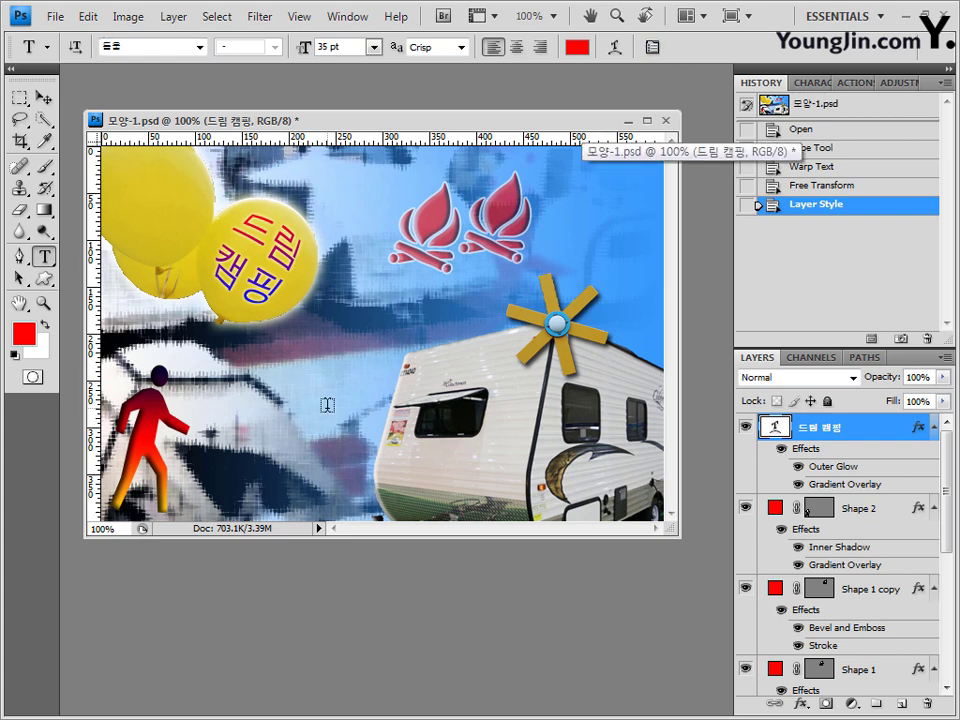
Add a new text layer reading Dream Camping beside the pedestrian's head, extending over the front of the caravan
{"action": "left_click", "coordinate": [213, 374]}
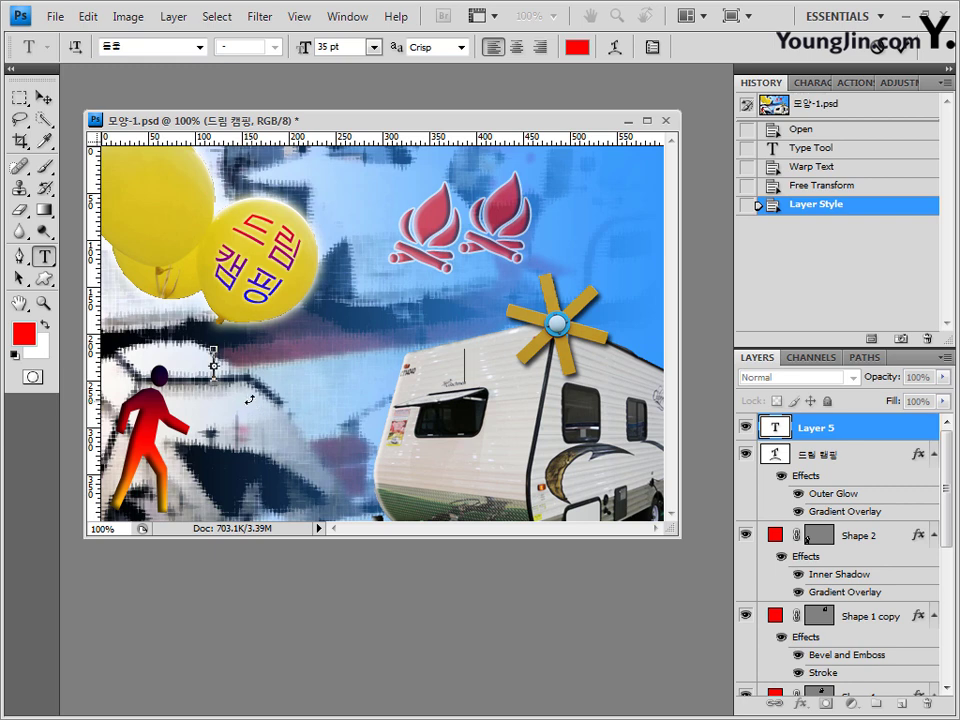
{"action": "type", "text": "Dream Camping"}
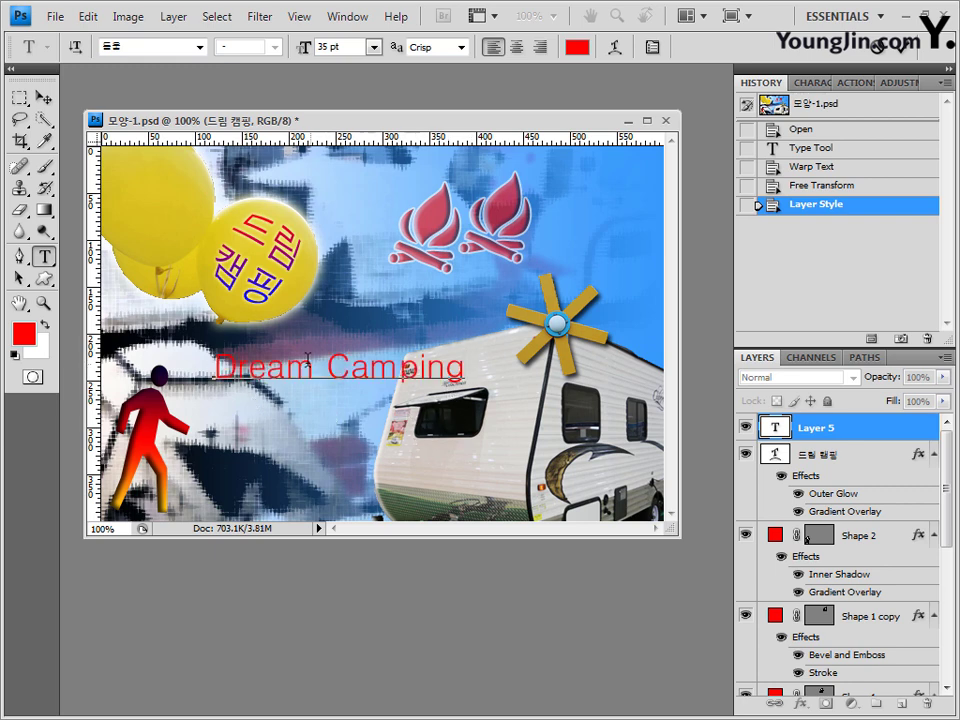
{"action": "left_click", "coordinate": [838, 439]}
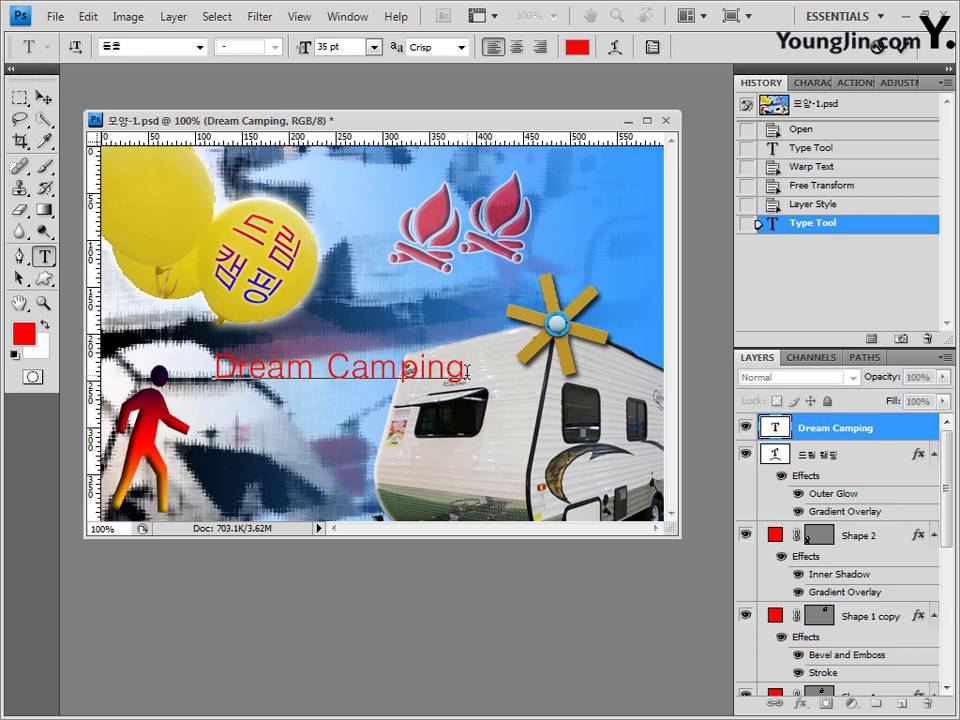
Set the whole Dream Camping text to Arial Bold at 40 pt
{"action": "left_click_drag", "start_coordinate": [465, 373], "coordinate": [180, 362]}
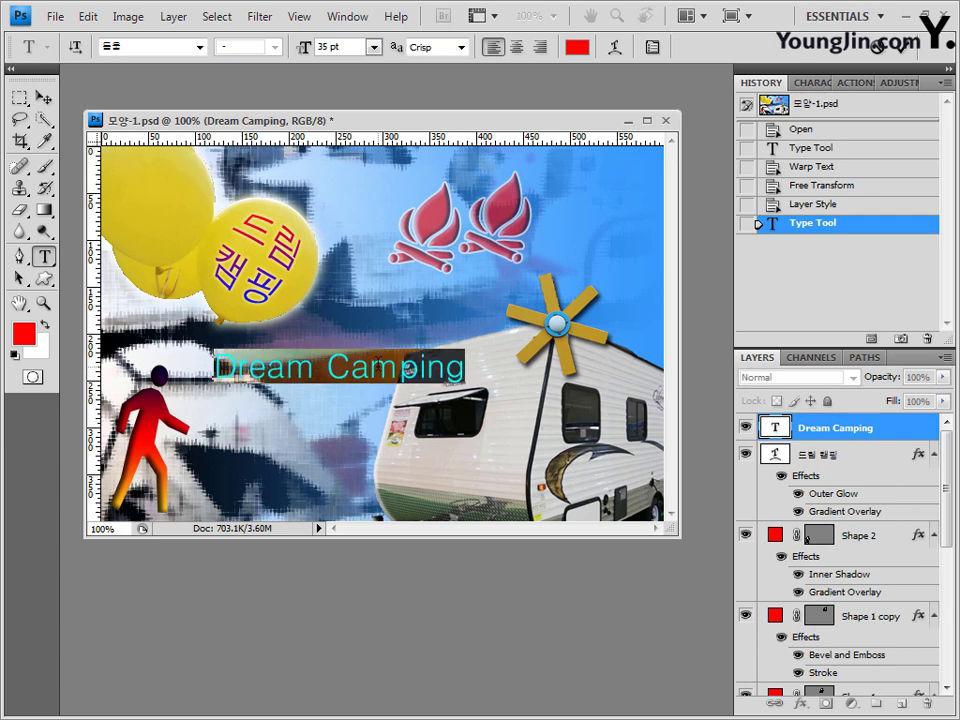
{"action": "left_click", "coordinate": [186, 47]}
{"action": "left_click", "coordinate": [203, 47]}
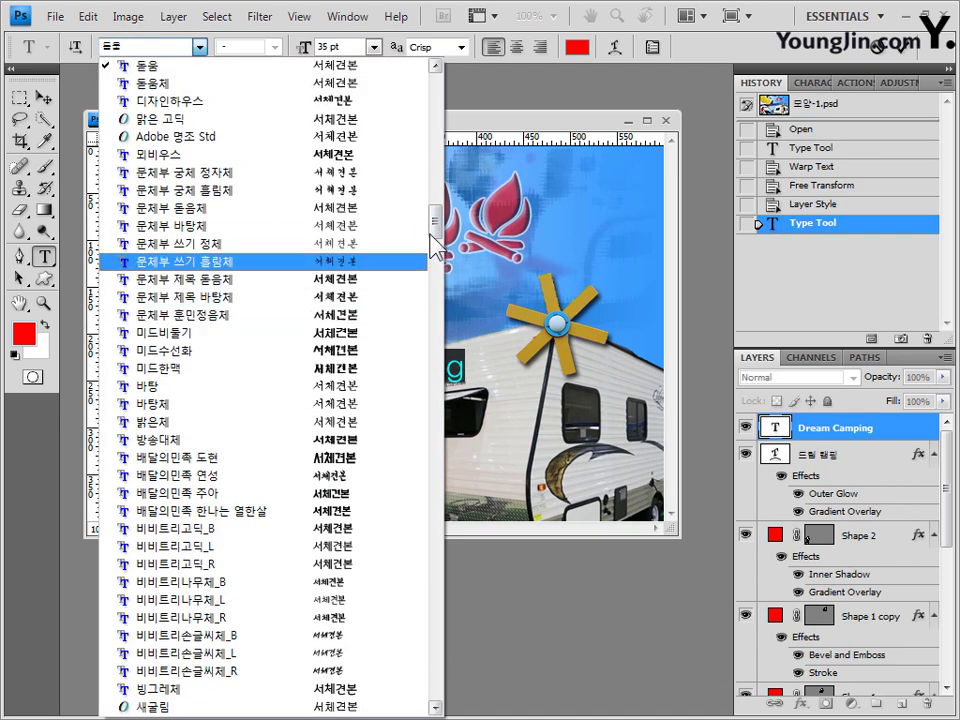
{"action": "left_click", "coordinate": [430, 366]}
{"action": "left_click", "coordinate": [199, 47]}
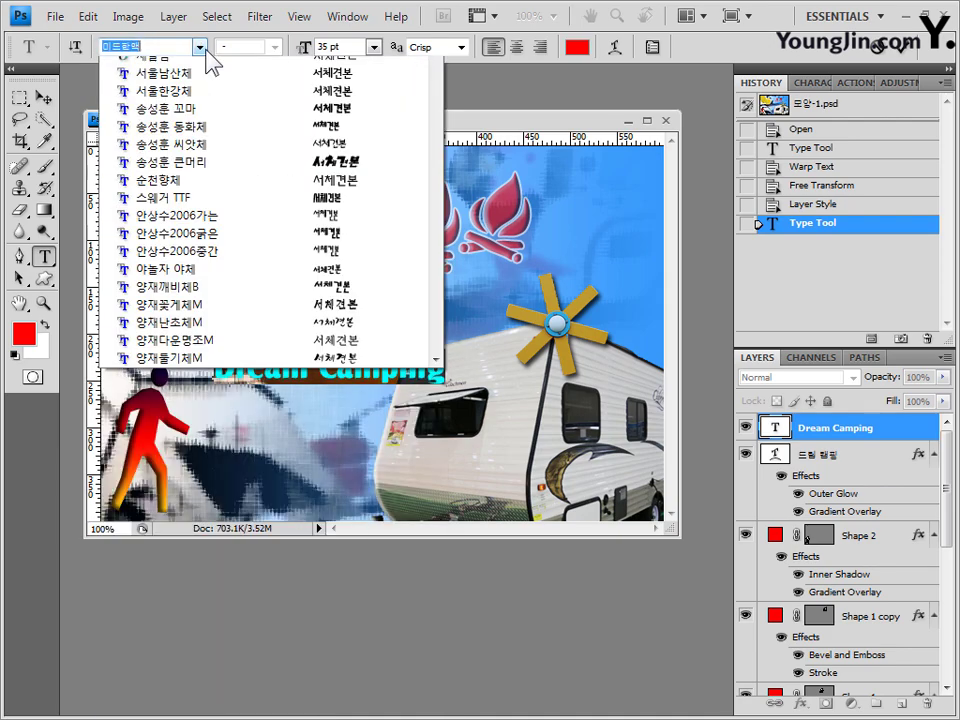
{"action": "left_click_drag", "start_coordinate": [438, 231], "coordinate": [440, 359]}
{"action": "left_click", "coordinate": [152, 424]}
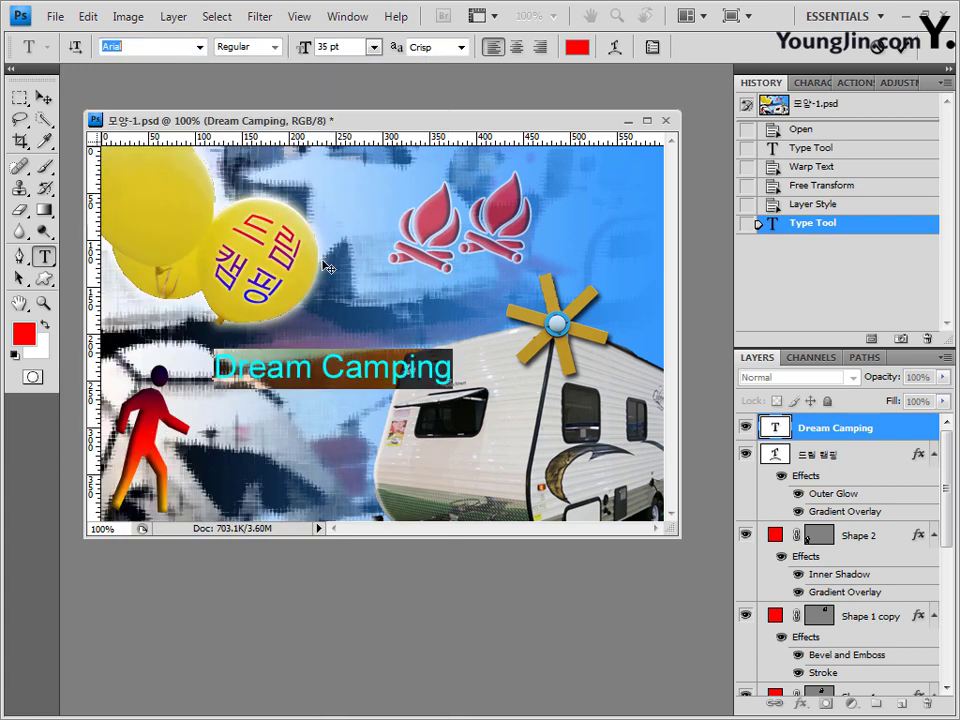
{"action": "left_click", "coordinate": [273, 47]}
{"action": "left_click", "coordinate": [236, 172]}
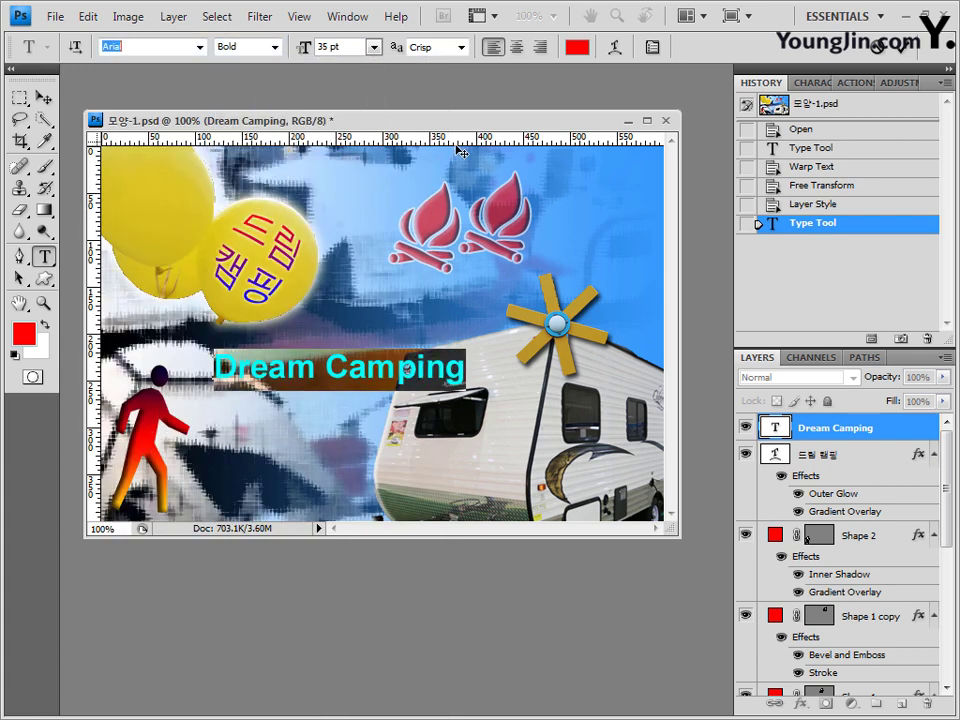
{"action": "left_click", "coordinate": [317, 46]}
{"action": "type", "text": "4"}
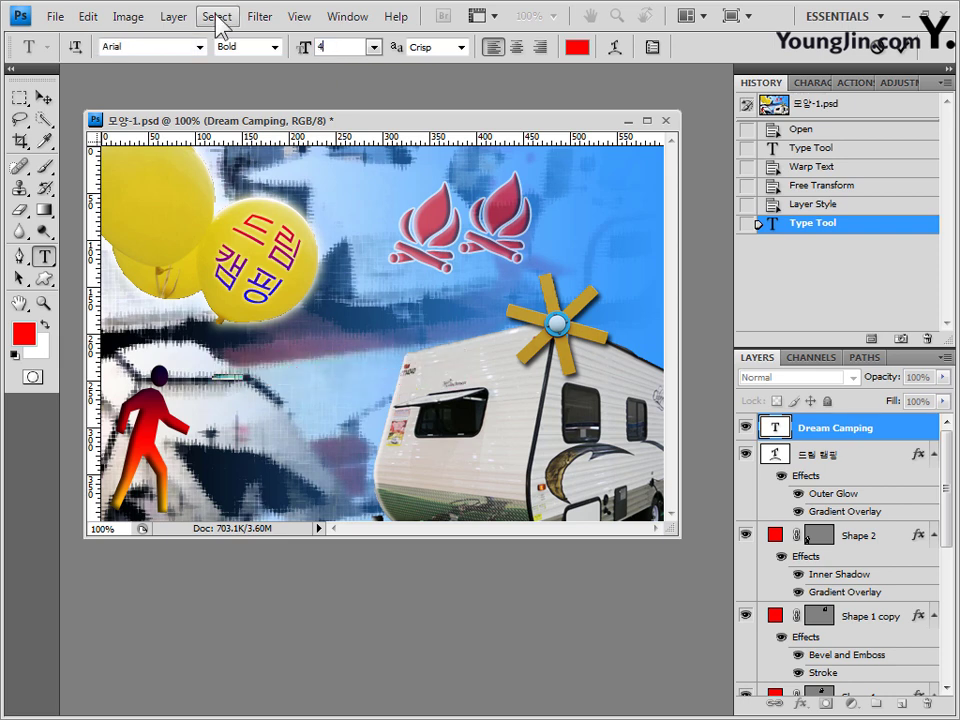
{"action": "type", "text": "0"}
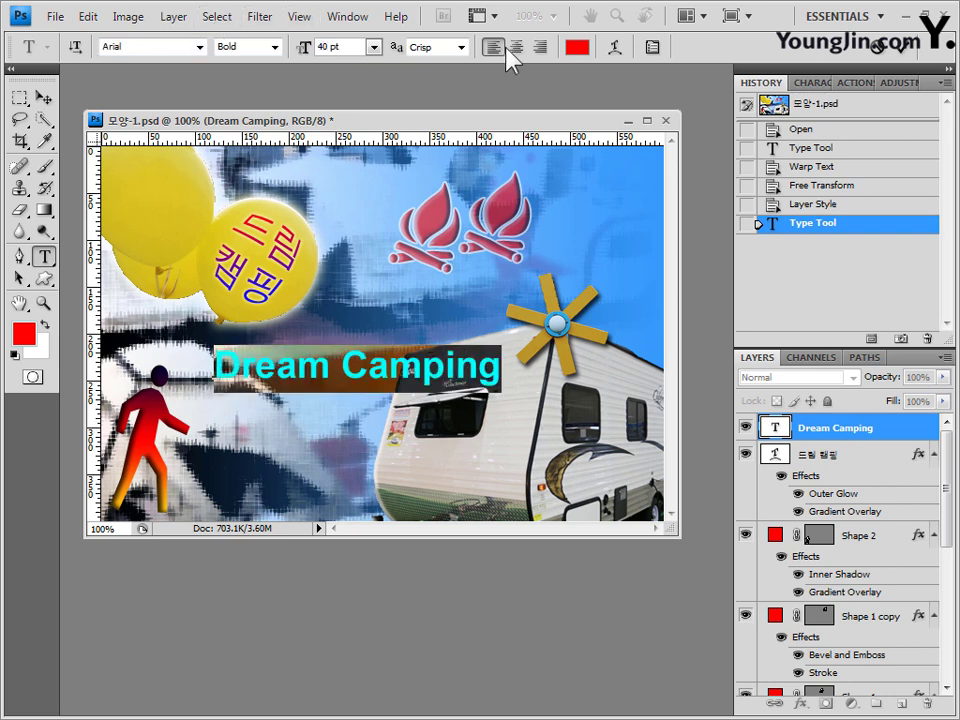
Change the Dream Camping text colour to ff6600
{"action": "left_click", "coordinate": [584, 48]}
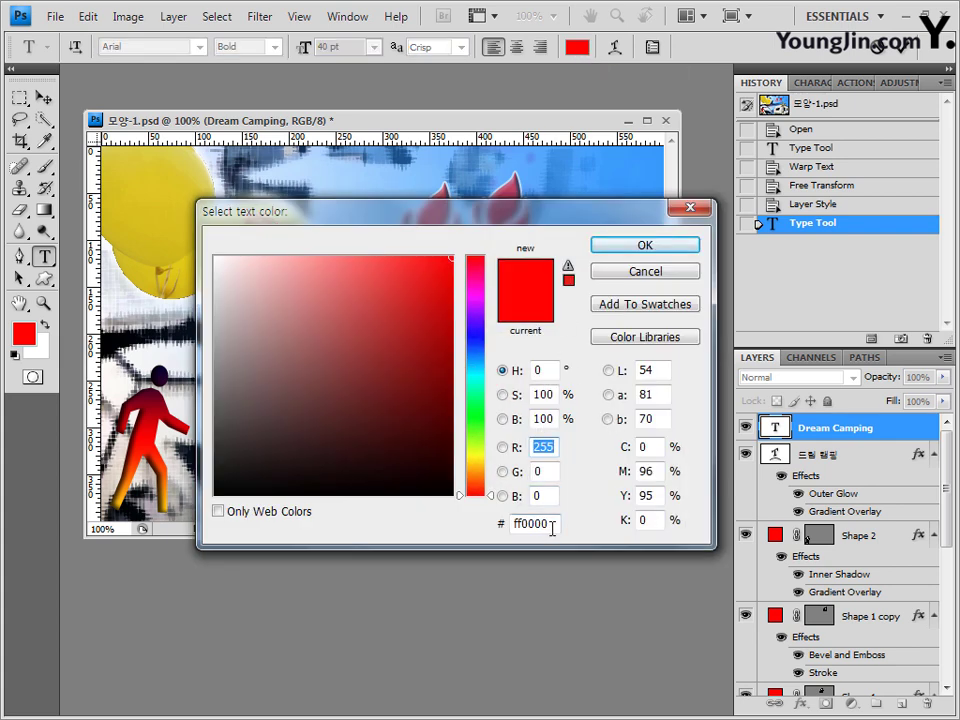
{"action": "left_click_drag", "start_coordinate": [551, 527], "coordinate": [512, 523]}
{"action": "type", "text": "ff6600"}
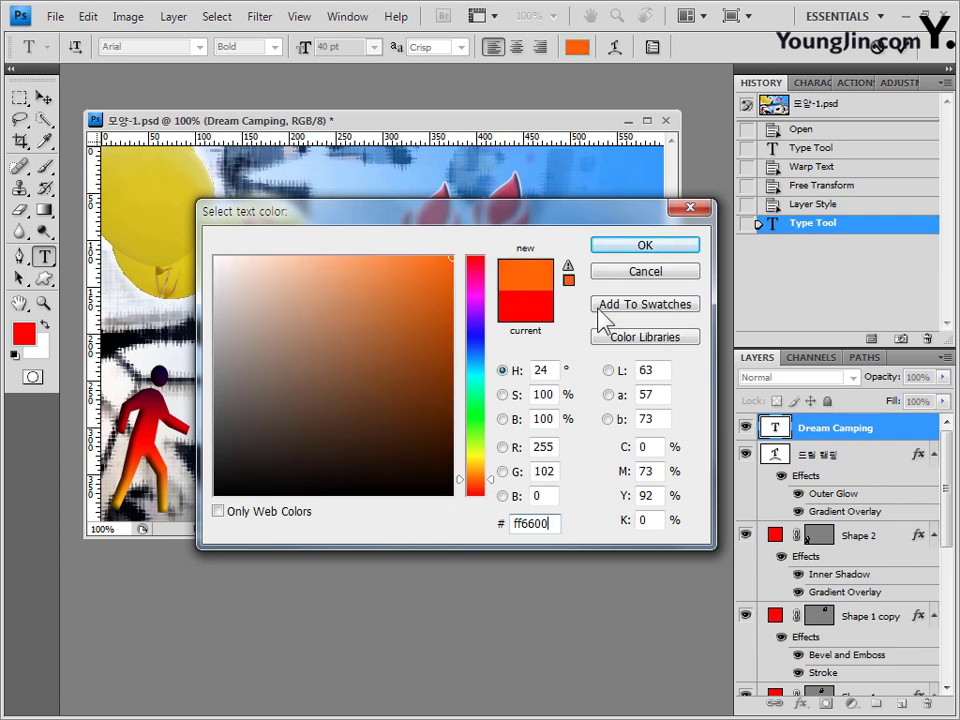
{"action": "left_click", "coordinate": [680, 248]}
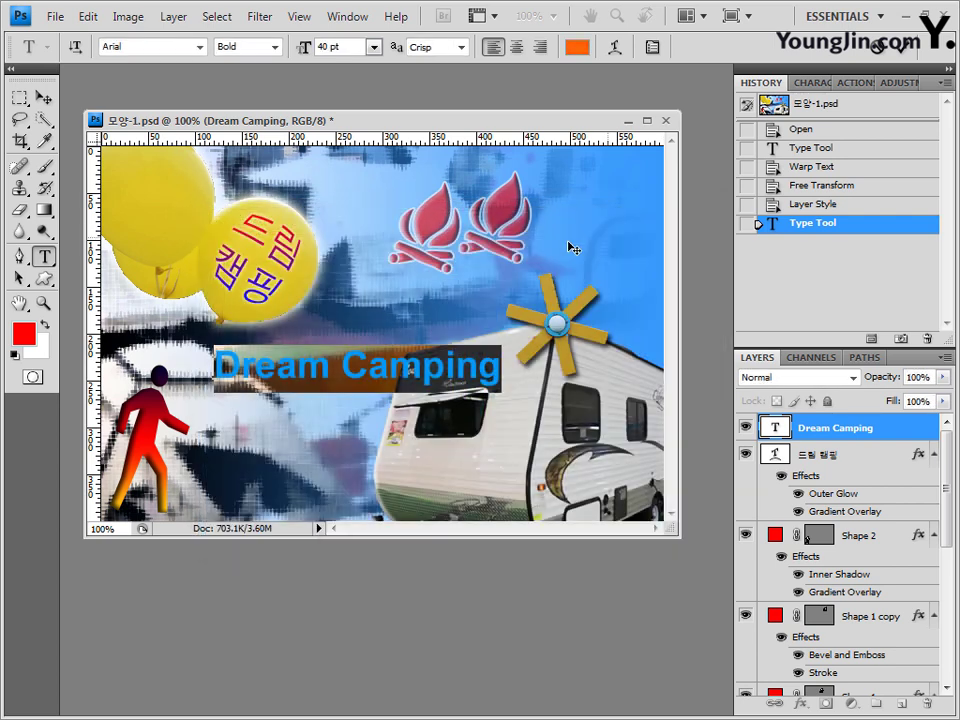
{"action": "left_click", "coordinate": [460, 362]}
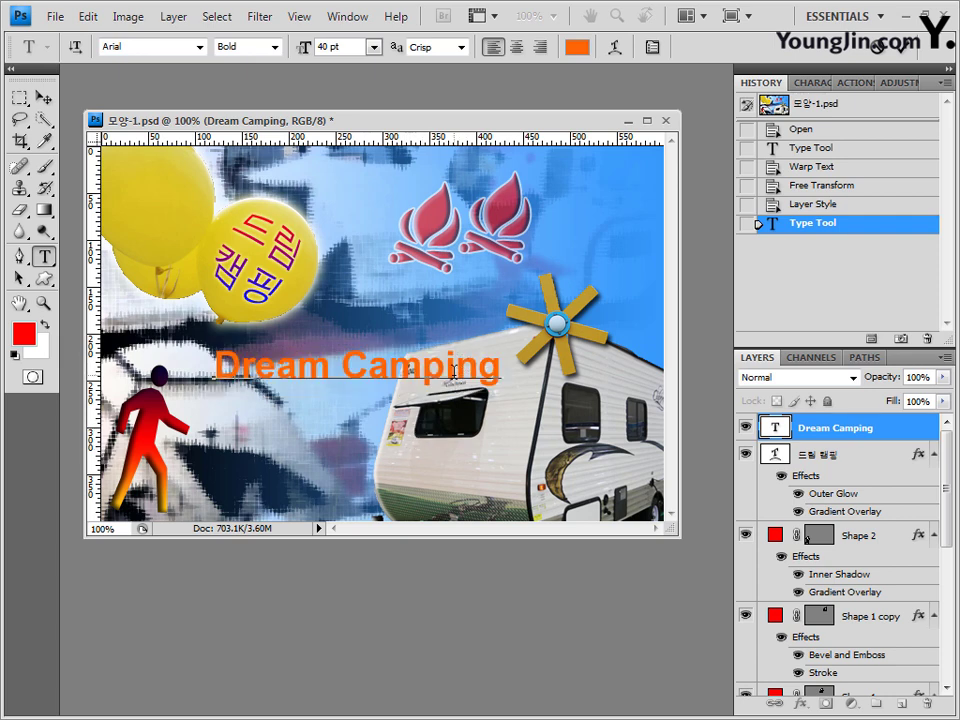
Warp the Dream Camping text with the horizontal Flag style at a +50% bend and commit the text edit
{"action": "left_click", "coordinate": [615, 49]}
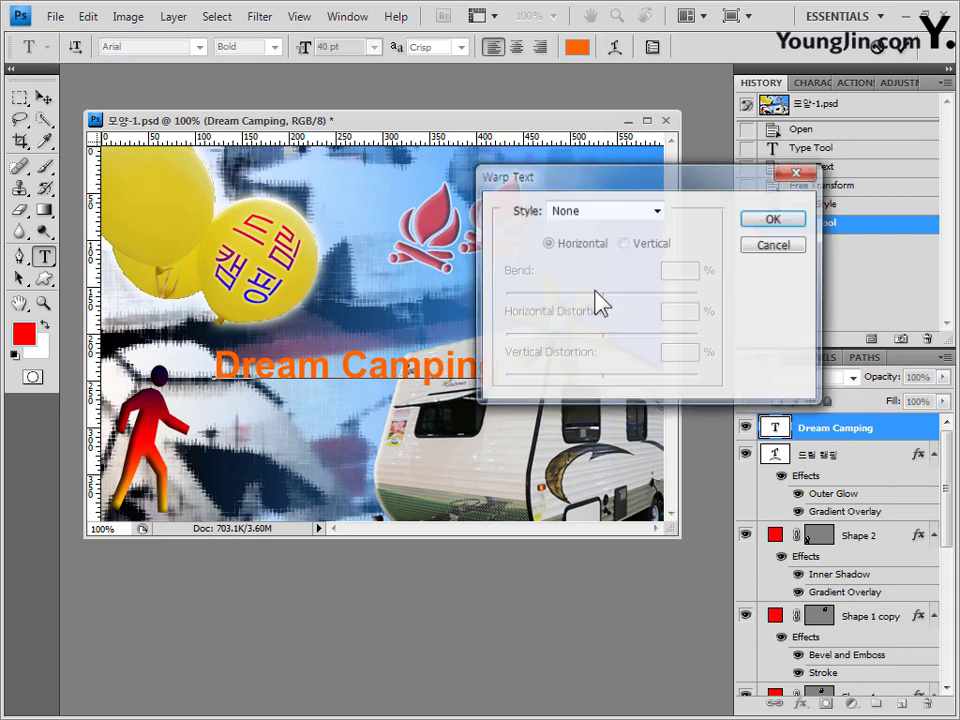
{"action": "left_click_drag", "start_coordinate": [655, 185], "coordinate": [690, 128]}
{"action": "left_click", "coordinate": [658, 154]}
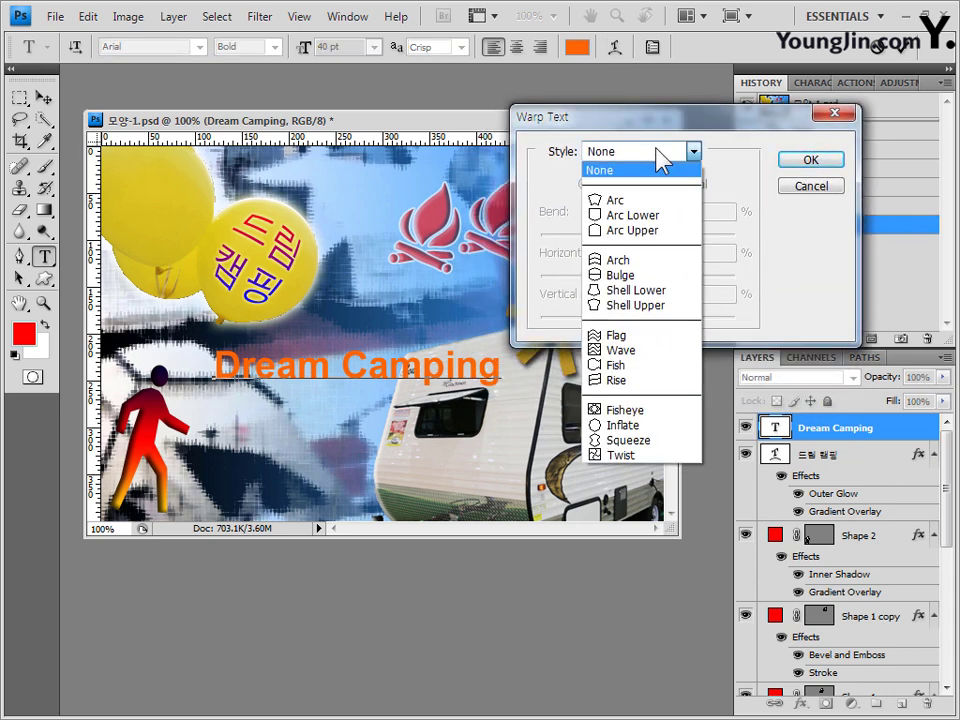
{"action": "left_click", "coordinate": [606, 337]}
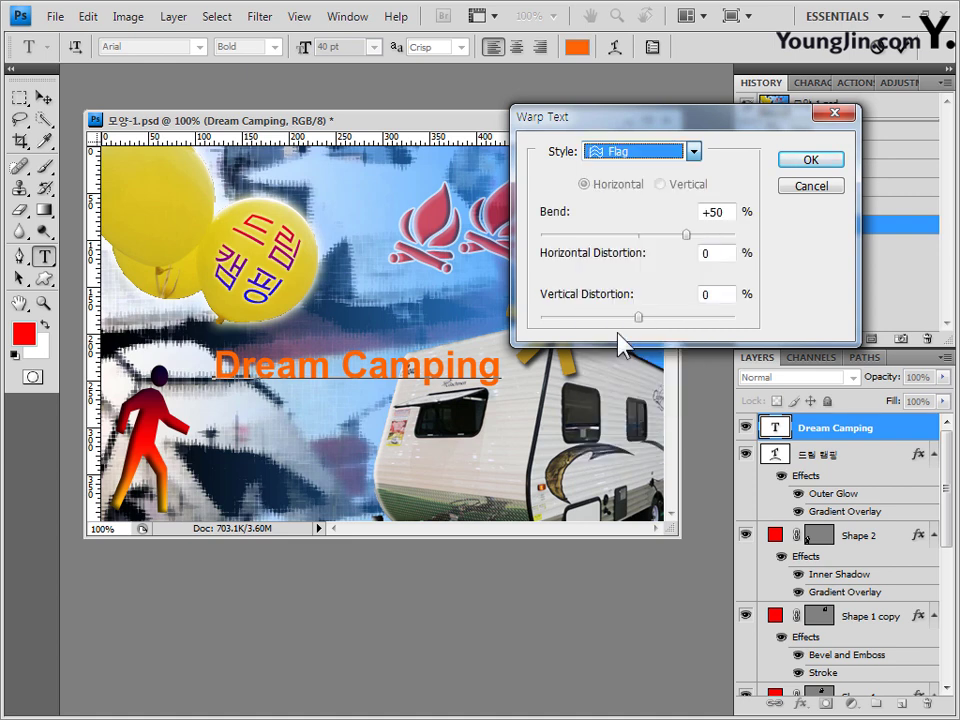
{"action": "left_click", "coordinate": [812, 161]}
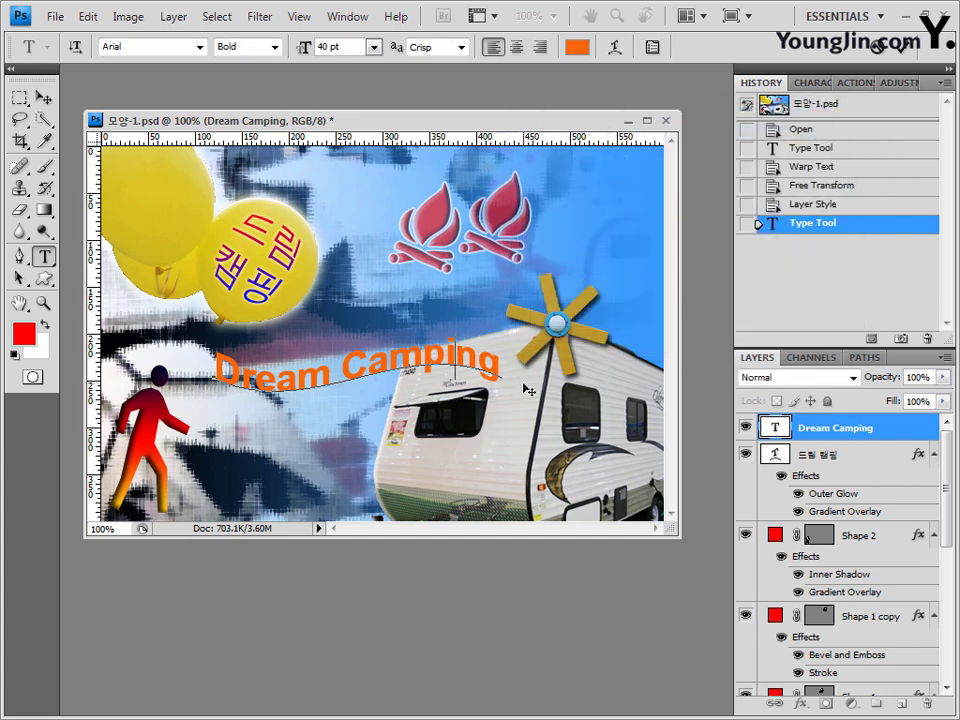
{"action": "left_click", "coordinate": [887, 432]}
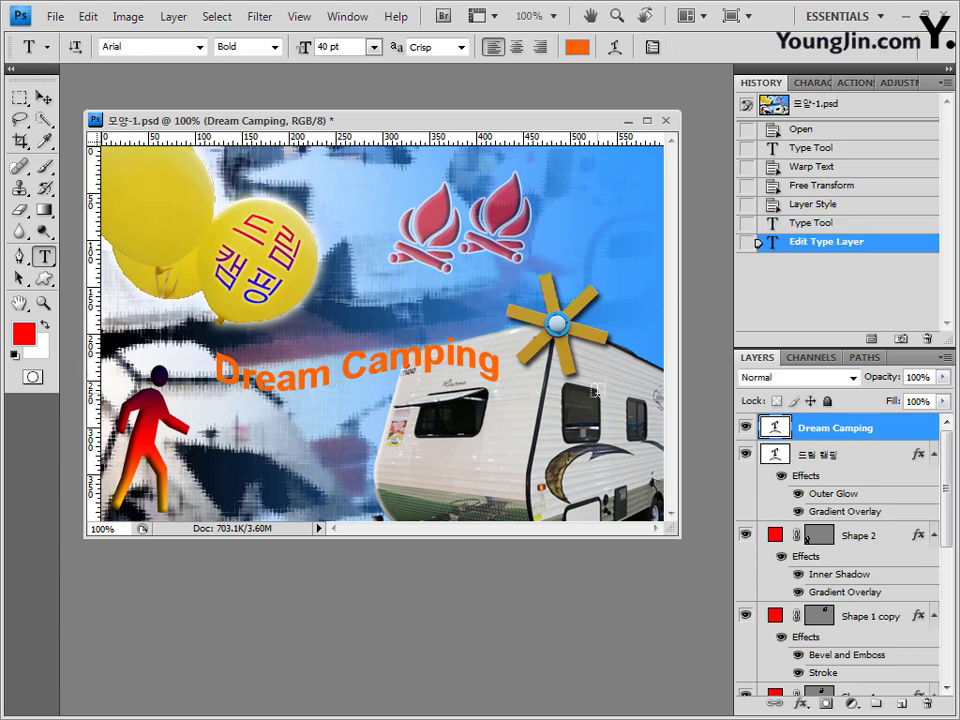
Rotate the Dream Camping text to about -18.5° with Free Transform and move it down between the pedestrian and the caravan
{"action": "key", "text": "ctrl+t"}
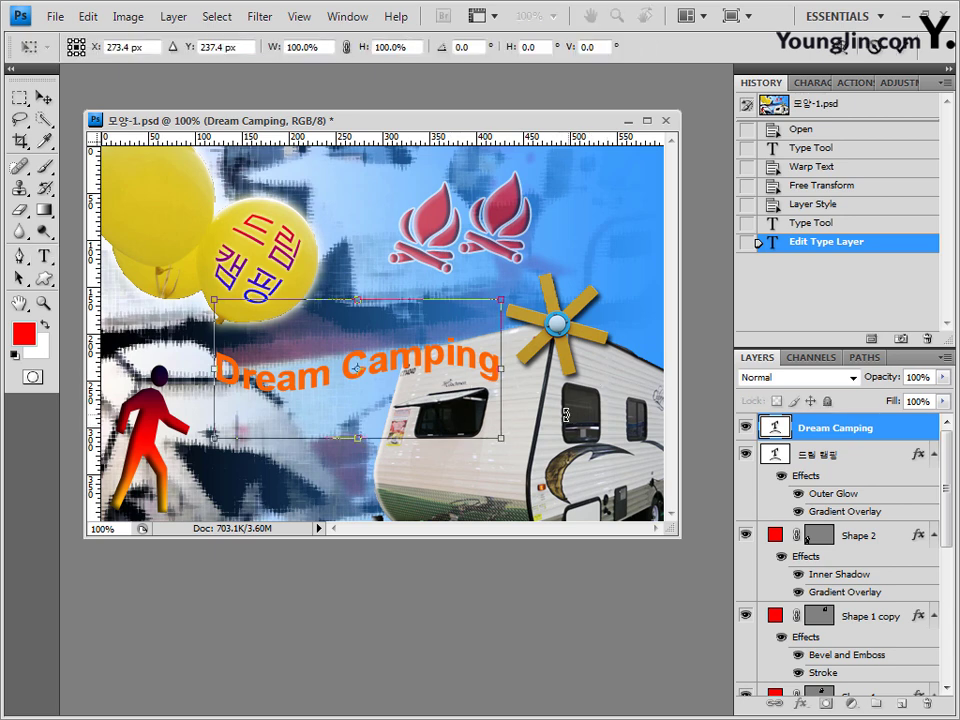
{"action": "left_click_drag", "start_coordinate": [566, 413], "coordinate": [589, 348]}
{"action": "left_click_drag", "start_coordinate": [465, 339], "coordinate": [443, 366]}
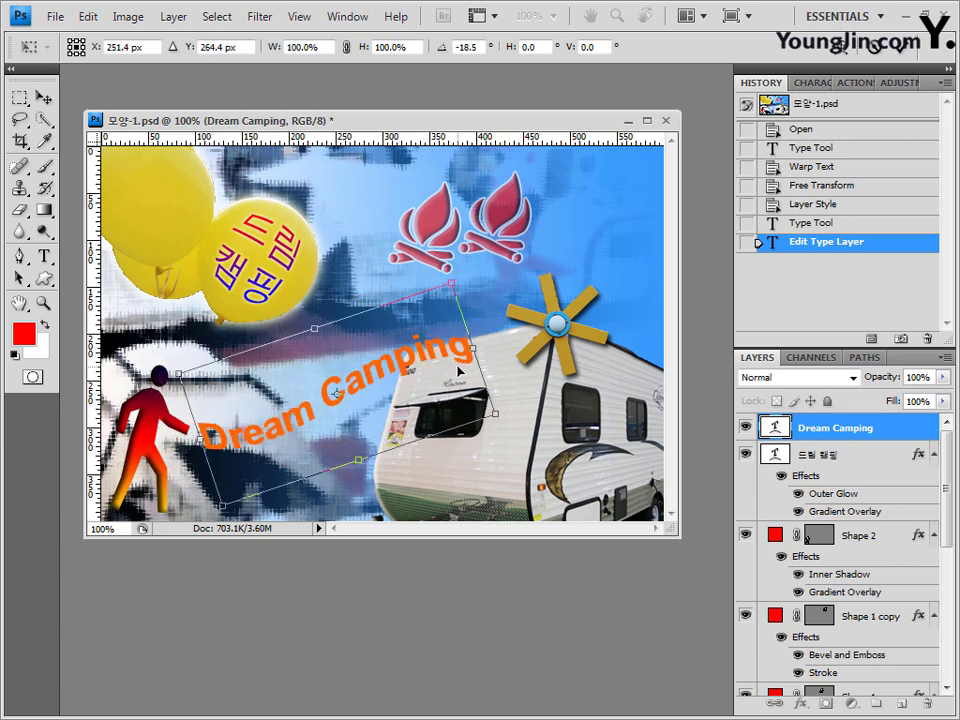
{"action": "key", "text": "Return"}
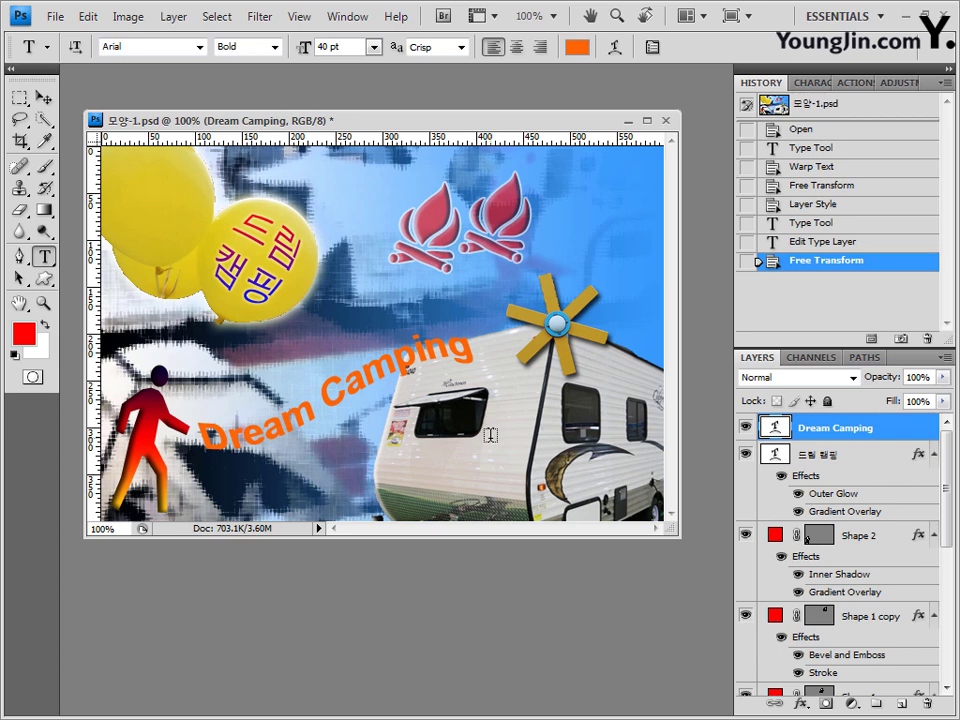
Add a Drop Shadow layer style to the Dream Camping text and move the style dialog clear of the lettering
{"action": "left_click", "coordinate": [801, 708]}
{"action": "left_click", "coordinate": [863, 507]}
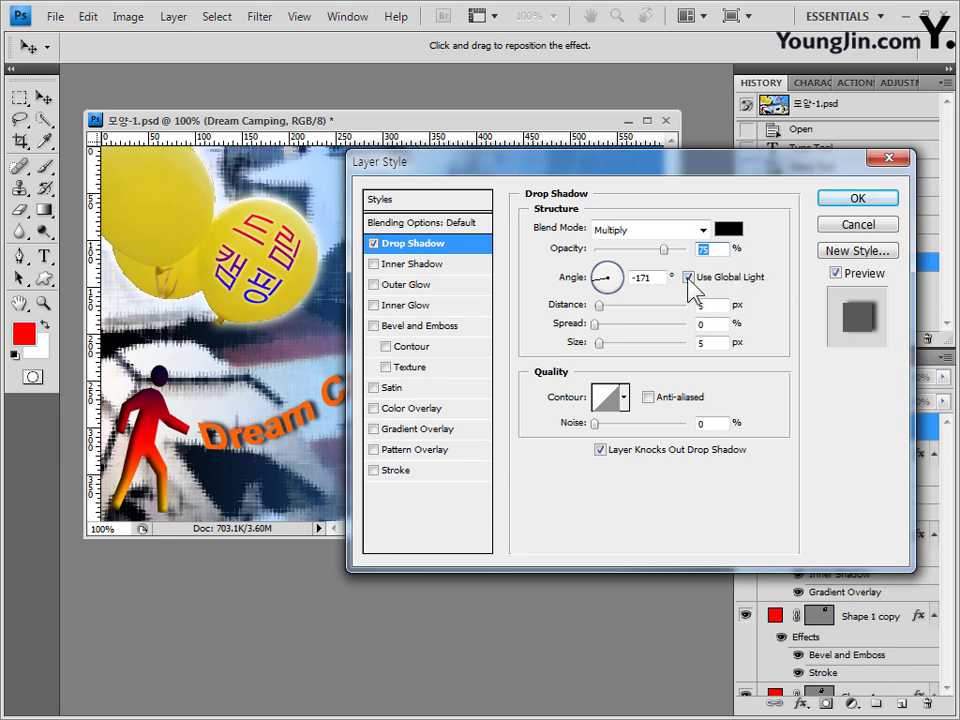
{"action": "left_click_drag", "start_coordinate": [688, 170], "coordinate": [760, 300]}
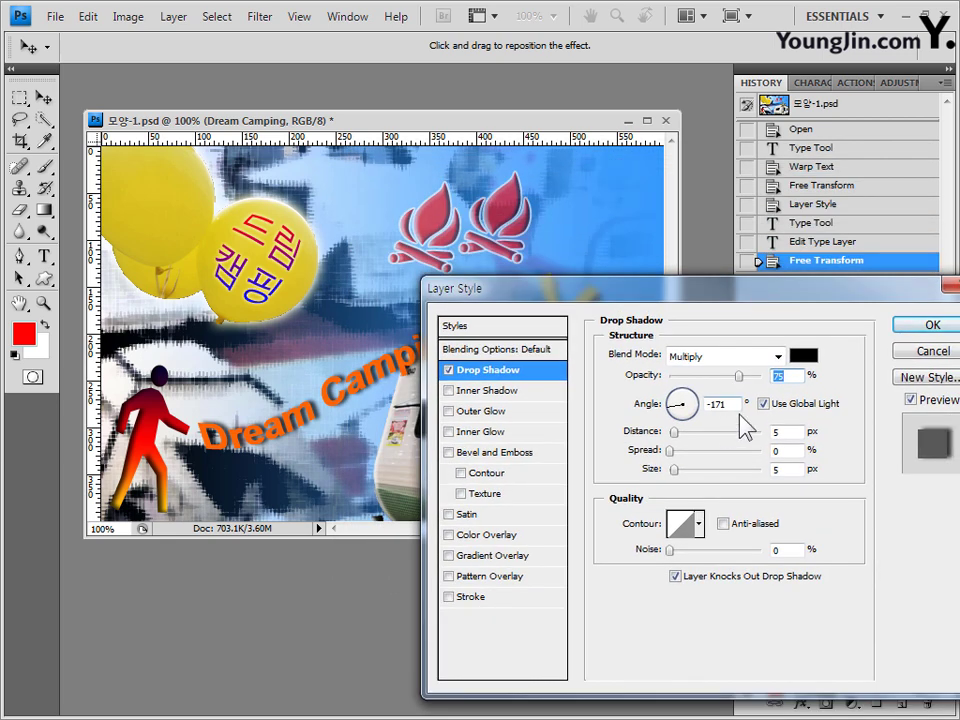
Compare the Dream Camping text's drop shadow direction with Use Global Light off and on, leaving the option enabled
{"action": "left_click", "coordinate": [764, 403]}
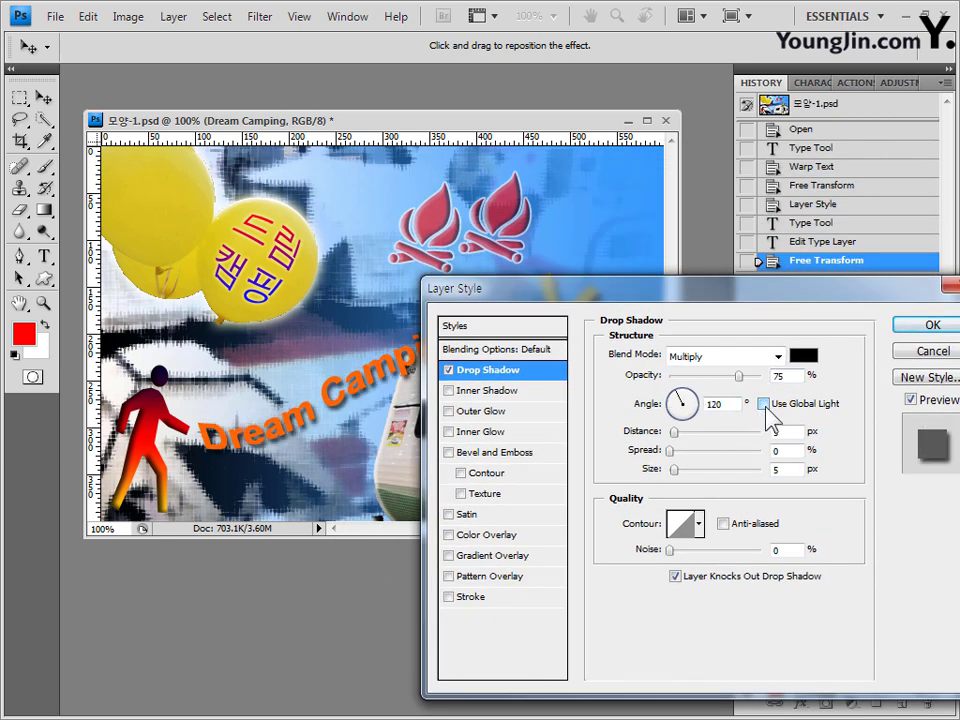
{"action": "left_click", "coordinate": [764, 403]}
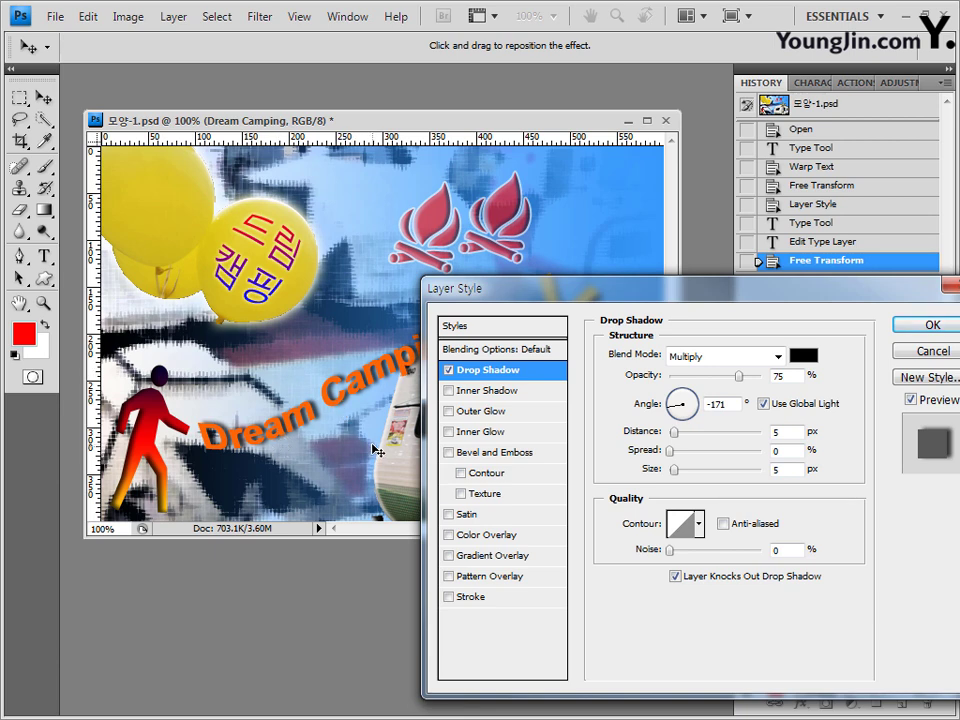
{"action": "left_click_drag", "start_coordinate": [797, 294], "coordinate": [785, 263]}
{"action": "left_click", "coordinate": [750, 382]}
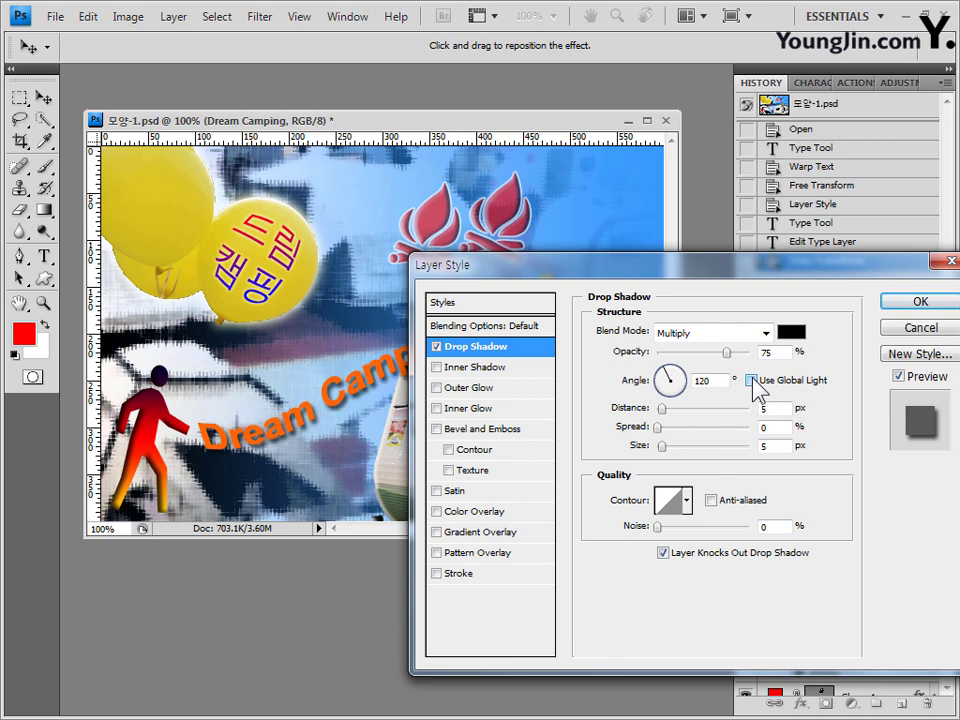
{"action": "left_click", "coordinate": [752, 382]}
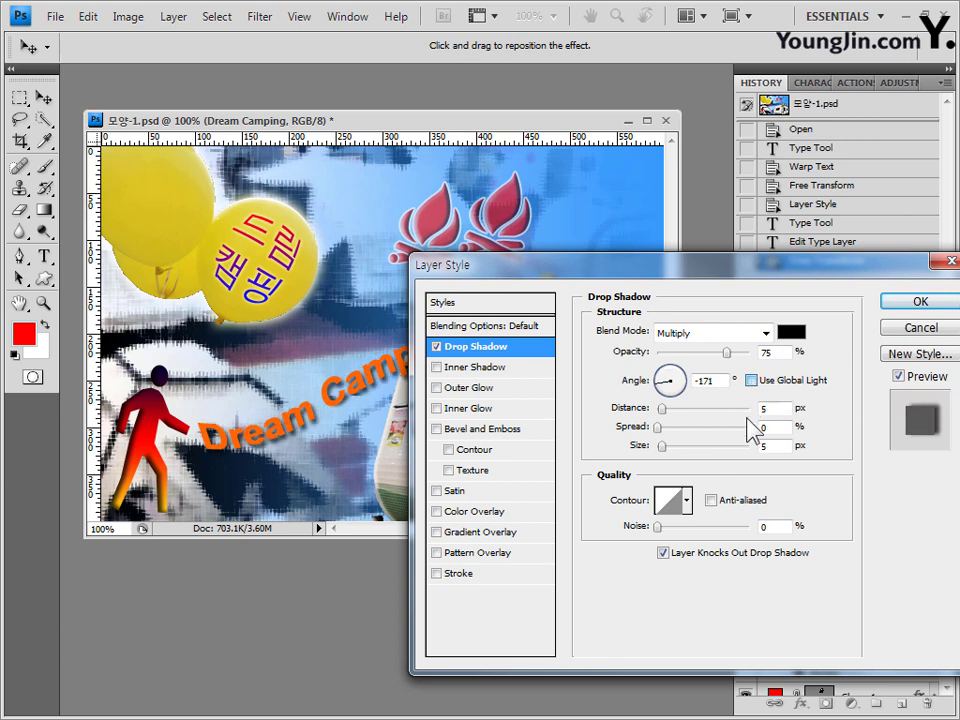
{"action": "left_click_drag", "start_coordinate": [650, 272], "coordinate": [657, 162]}
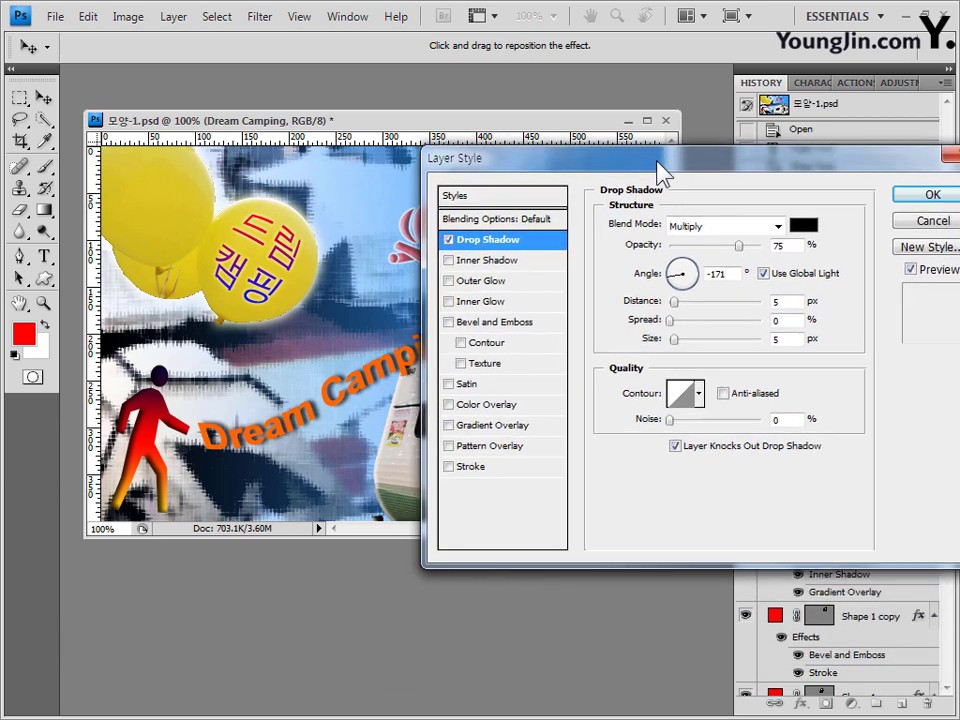
Add a 2 px outside Stroke in white (ffffff) to the Dream Camping text and apply the layer style
{"action": "left_click", "coordinate": [477, 466]}
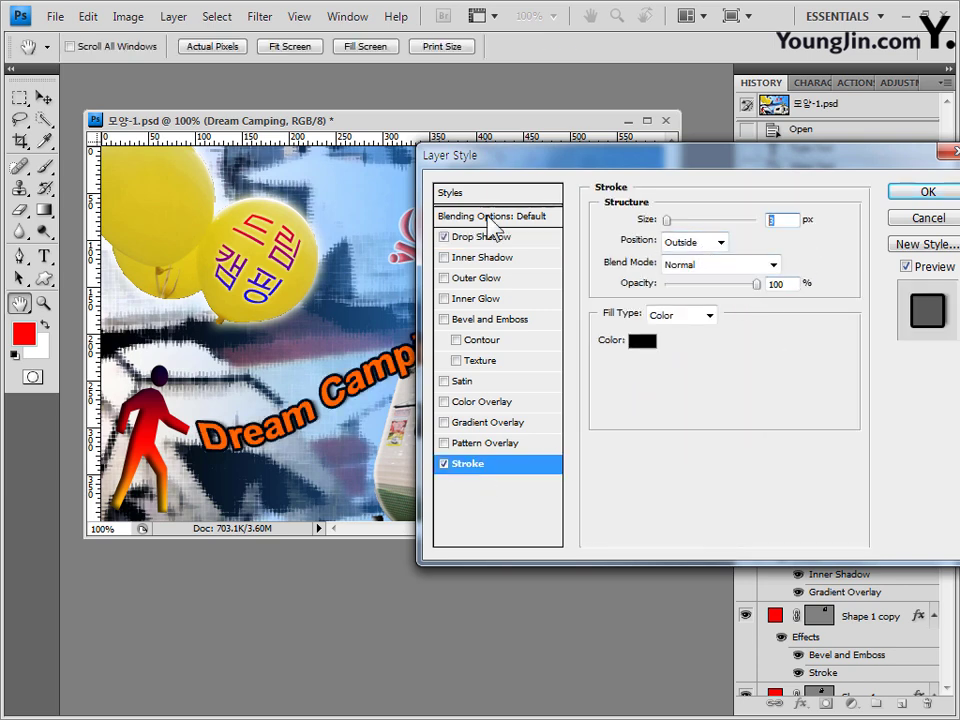
{"action": "type", "text": "2"}
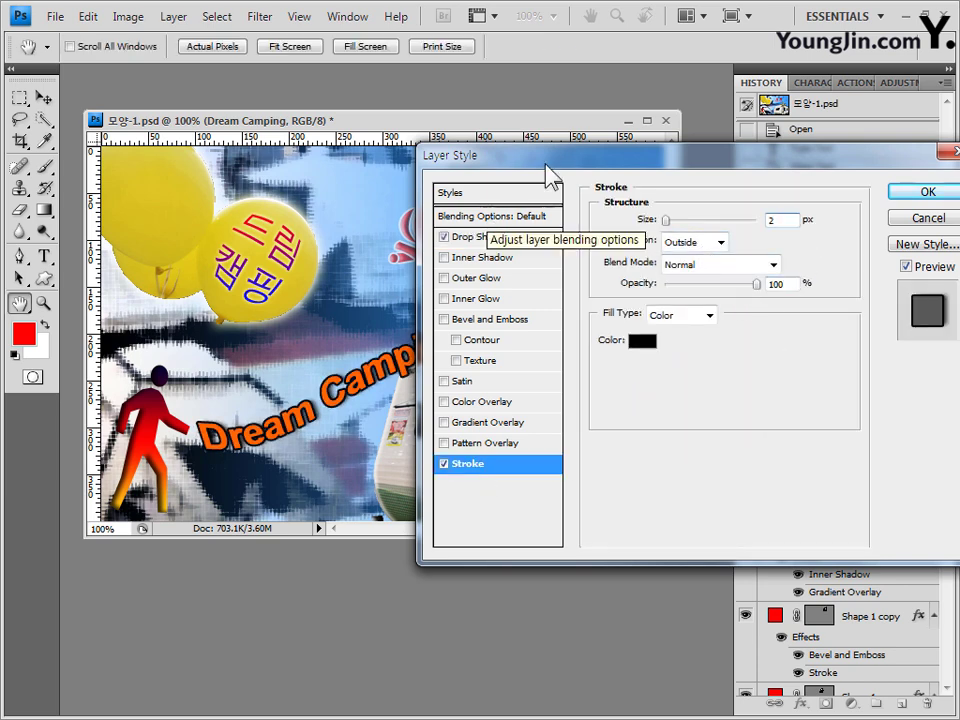
{"action": "left_click_drag", "start_coordinate": [836, 165], "coordinate": [750, 170]}
{"action": "left_click", "coordinate": [554, 345]}
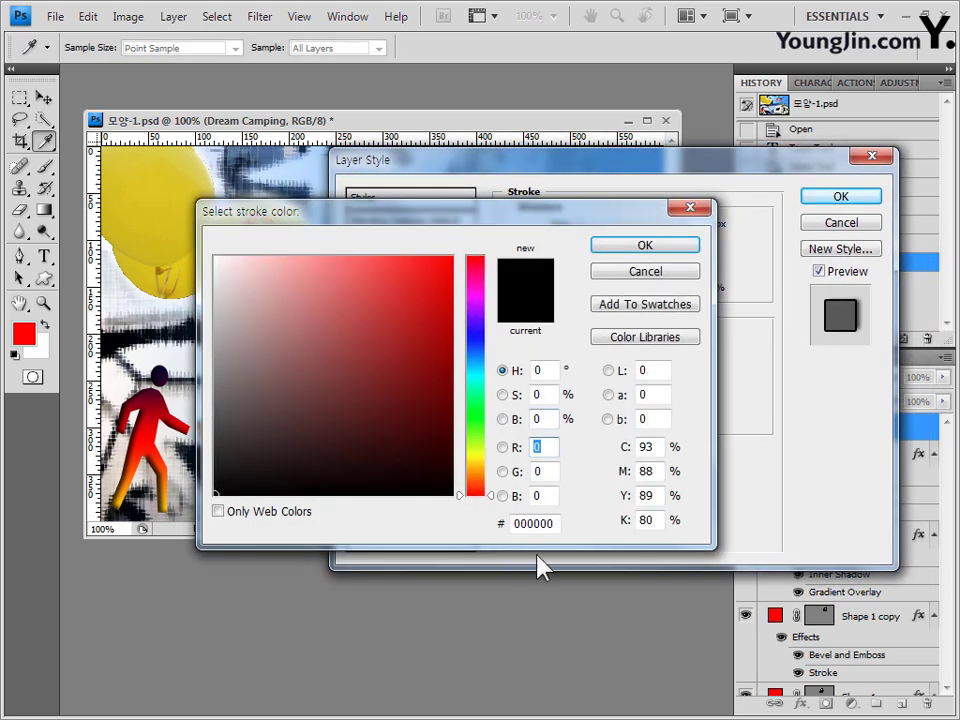
{"action": "left_click", "coordinate": [556, 523]}
{"action": "type", "text": "ffffff"}
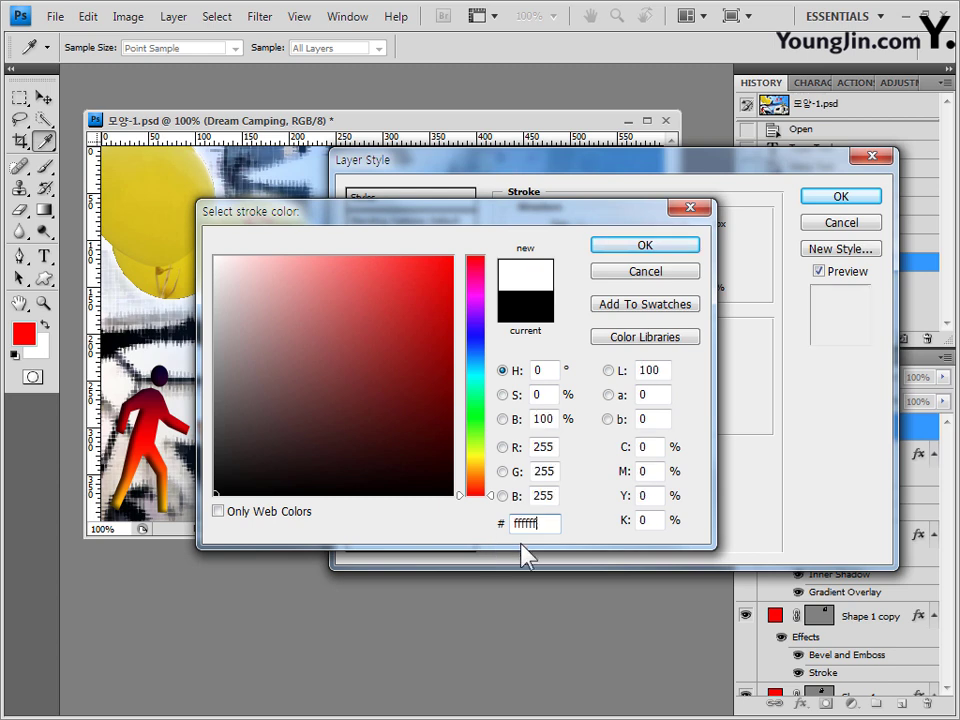
{"action": "left_click", "coordinate": [687, 249]}
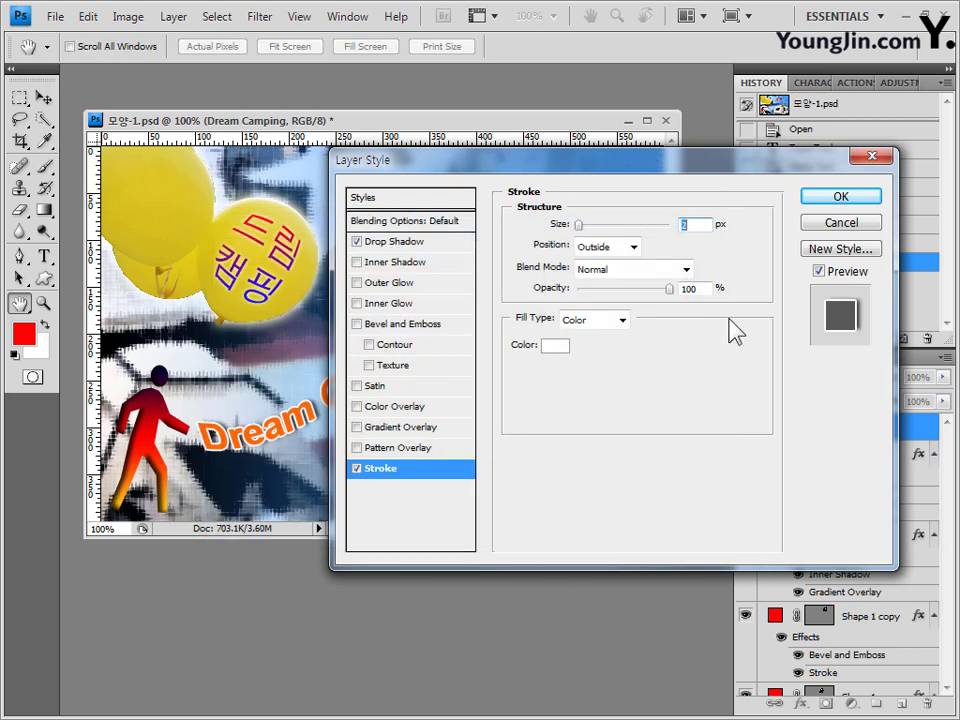
{"action": "left_click", "coordinate": [841, 198]}
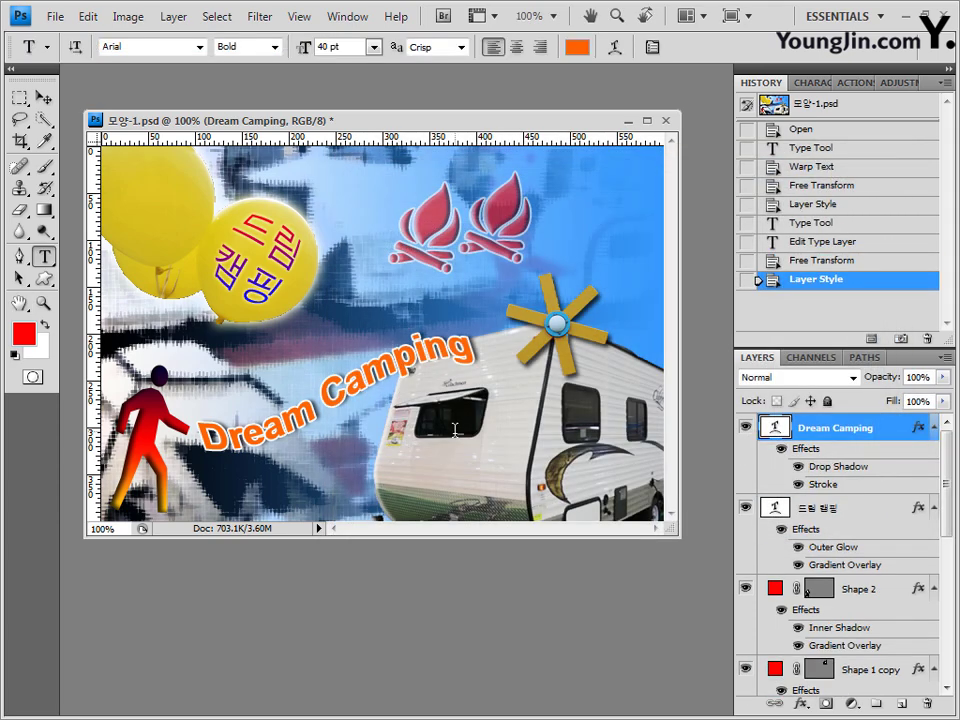
{"action": "left_click_drag", "start_coordinate": [510, 119], "coordinate": [536, 105]}
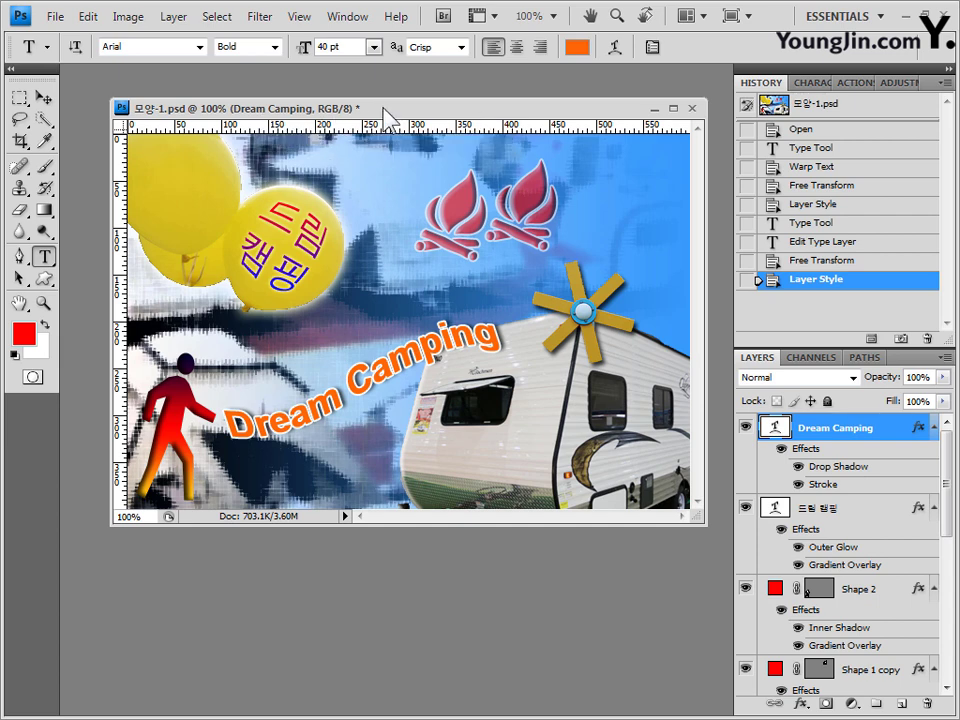
{"action": "left_click_drag", "start_coordinate": [390, 111], "coordinate": [366, 106]}
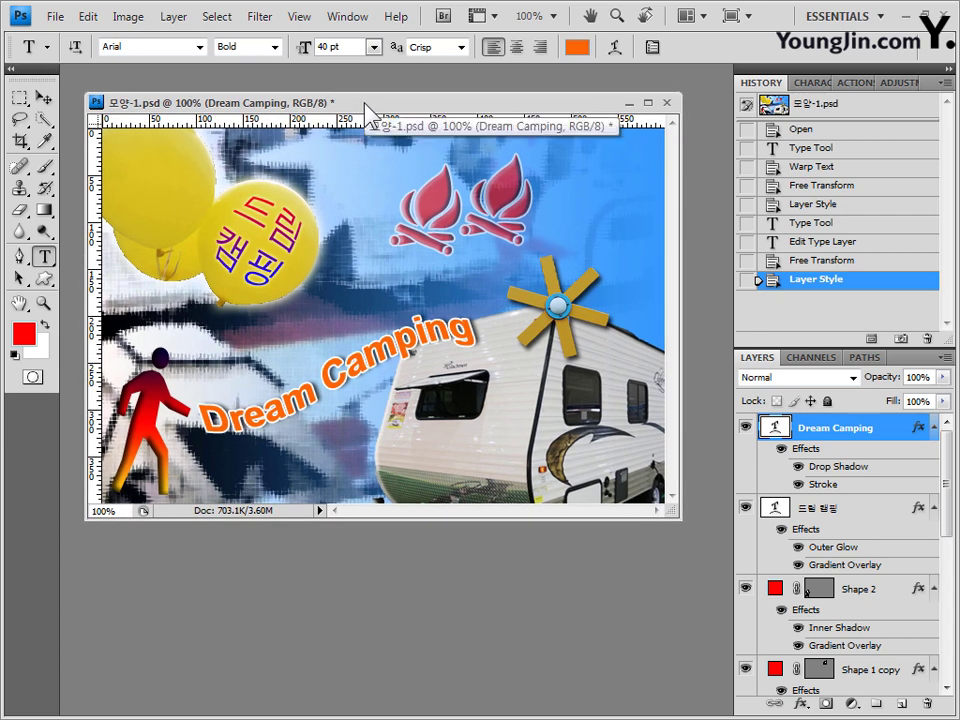